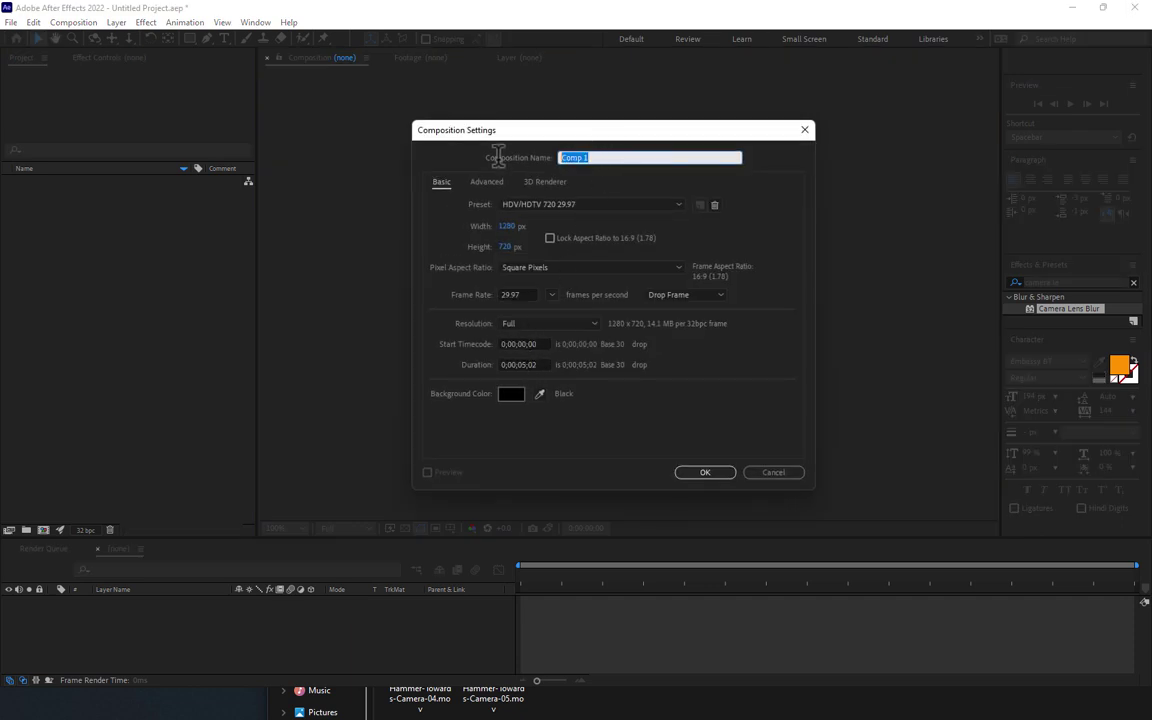
Step: Create a new 1280×720 composition named Highlight
key(BackSpace)
text(ight)
key(Return)
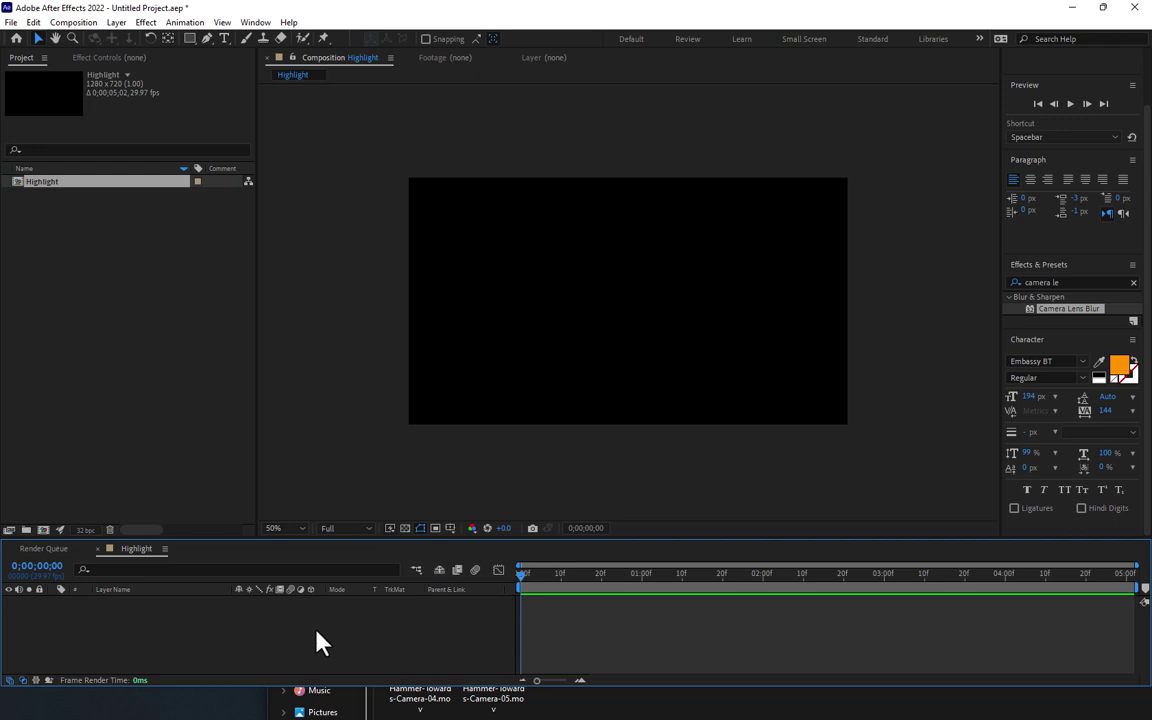
Step: Add a black solid layer named Particles to the Highlight composition
key(ctrl+y)
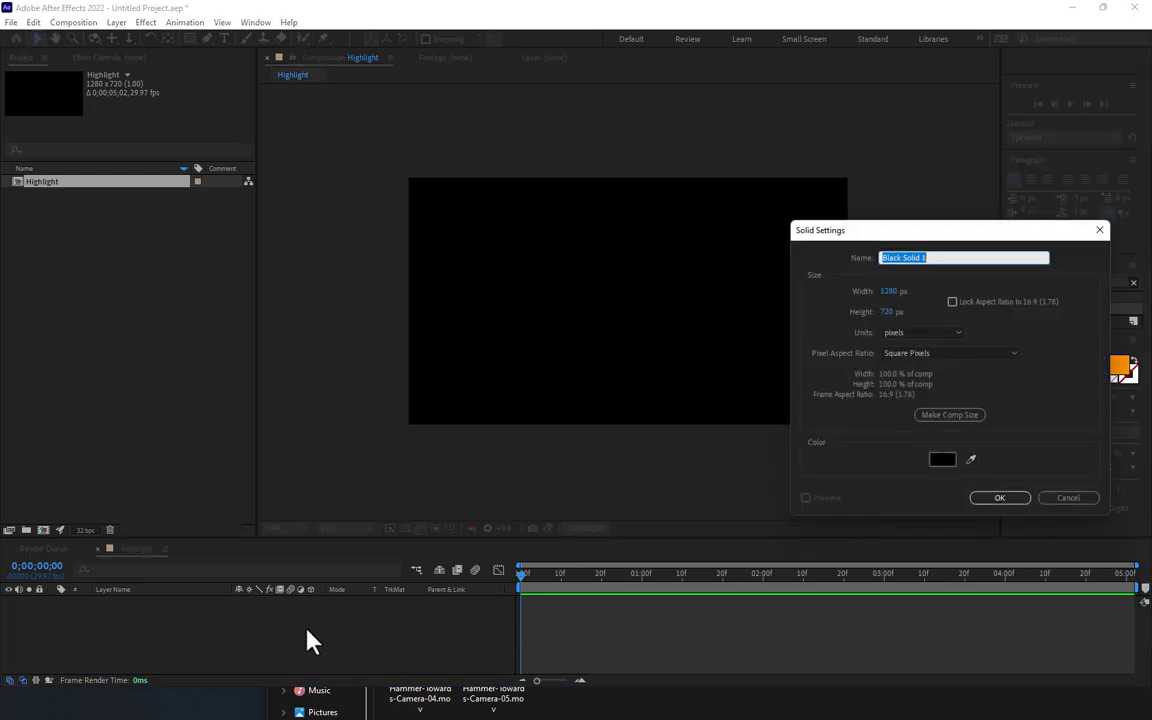
text(Parti)
text(cles)
key(Return)
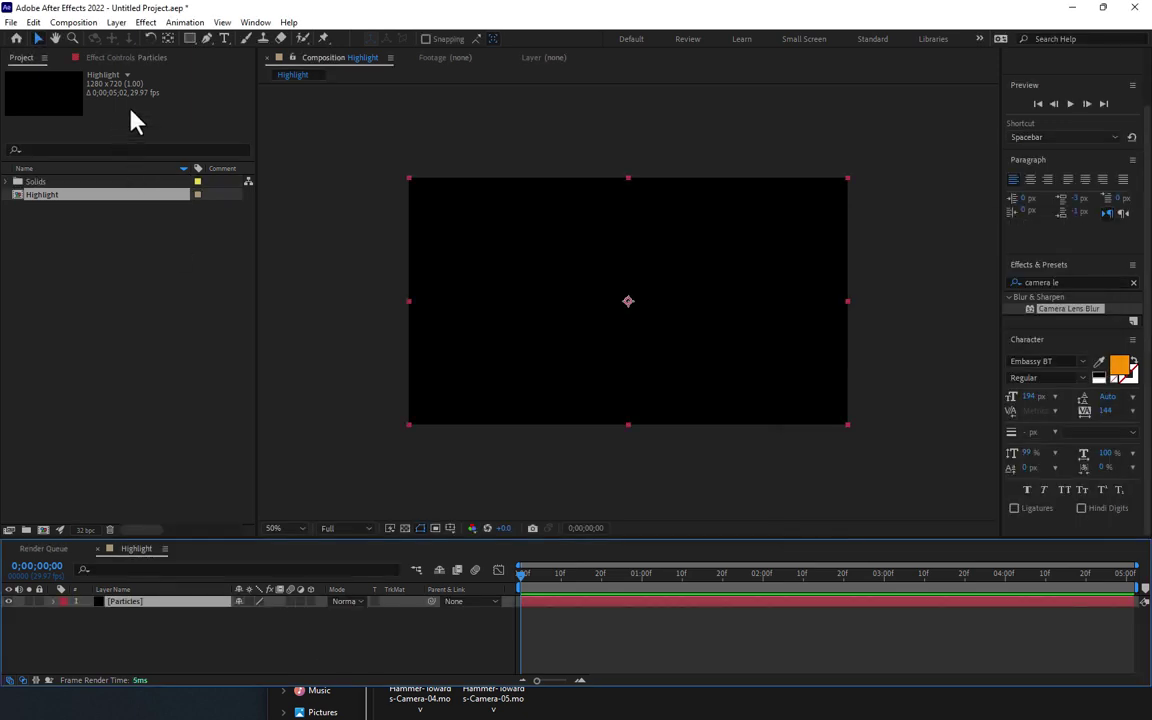
Step: Apply Trapcode Particular to the Particles layer and scrub ahead to see particles render
click(145, 22)
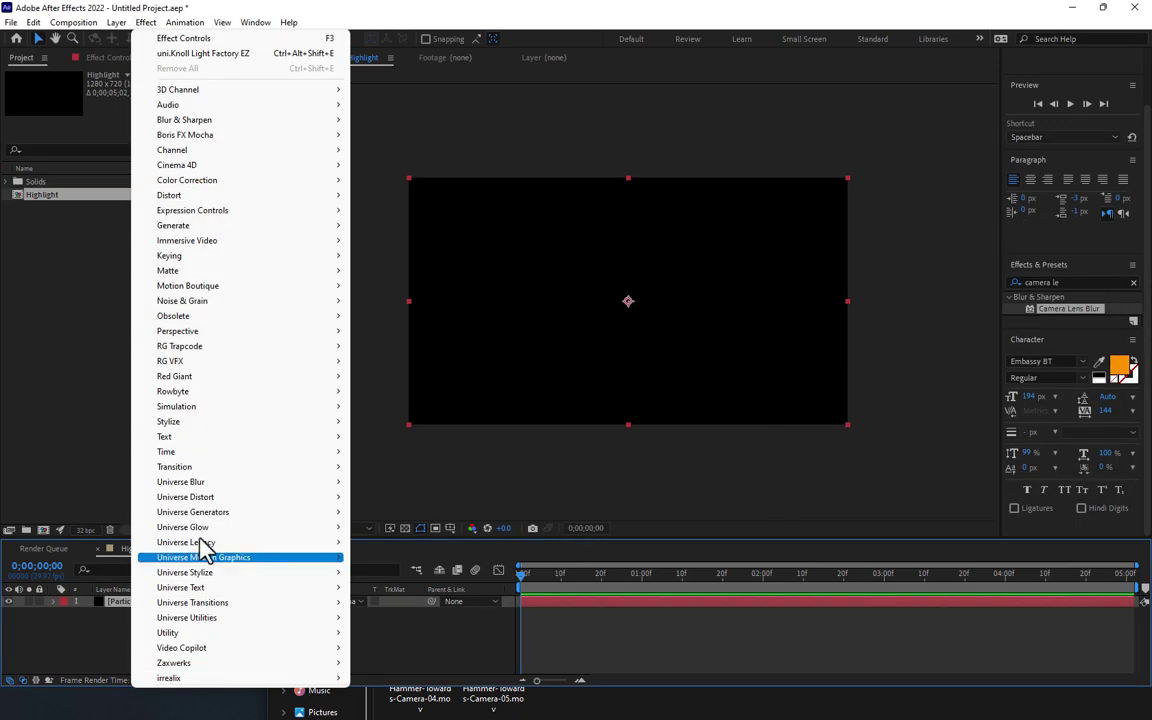
click(421, 452)
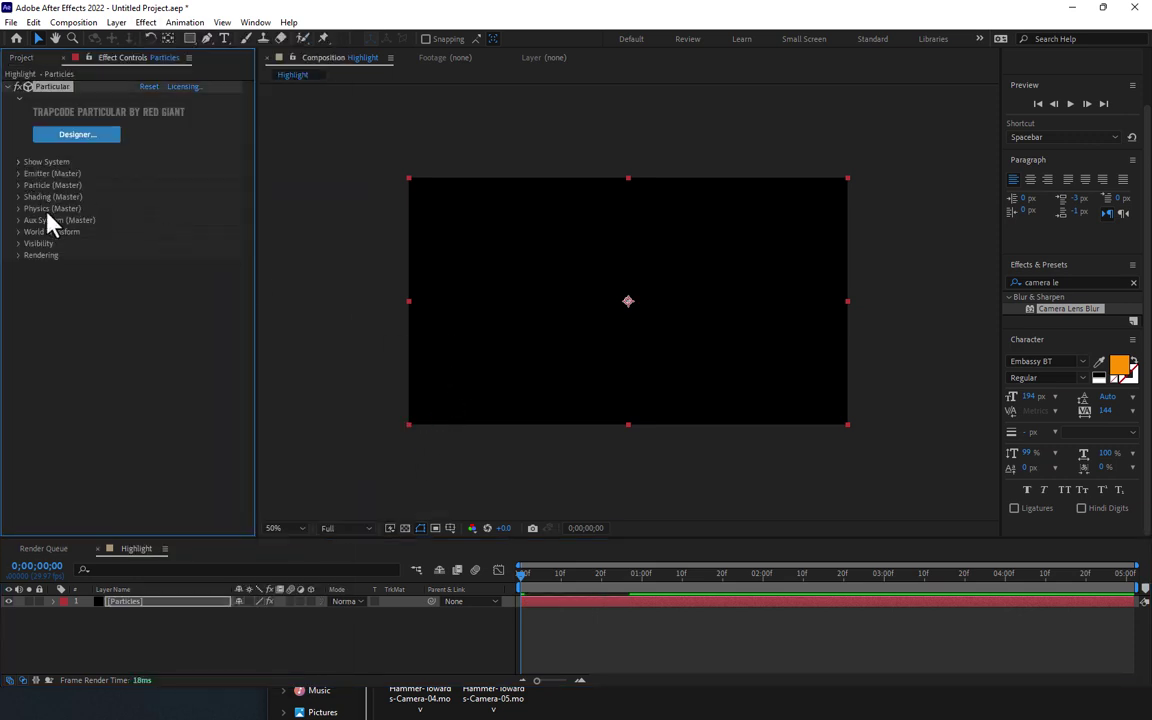
drag(591, 603, 577, 600)
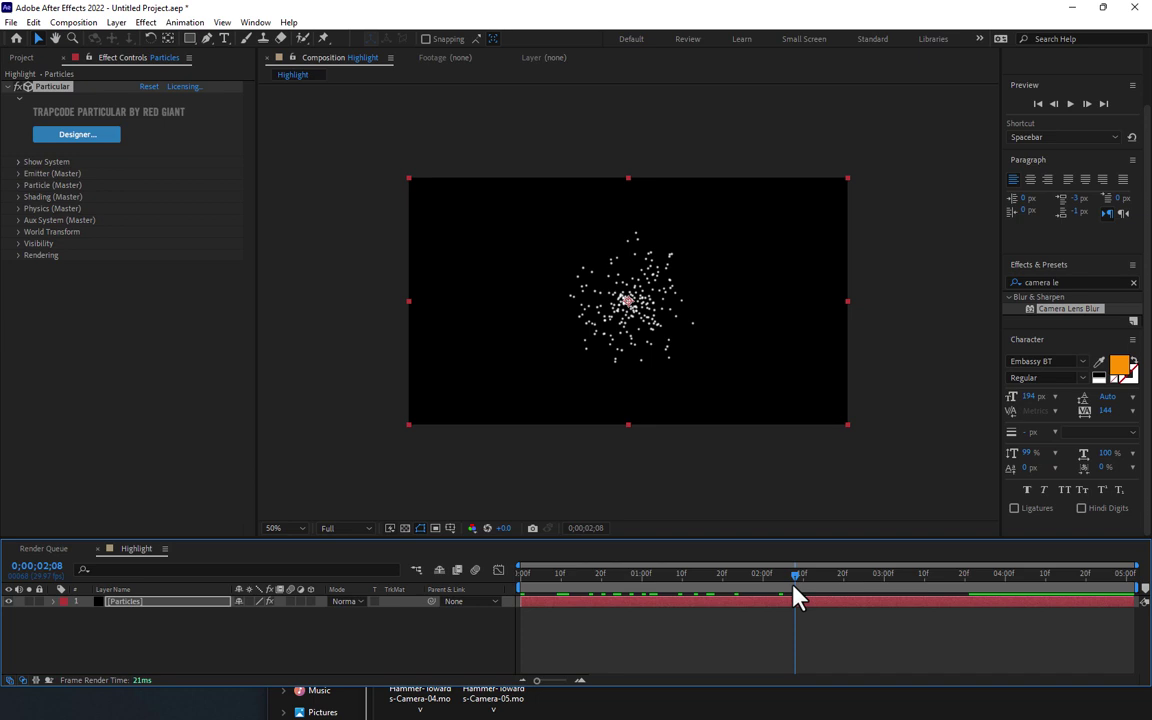
drag(655, 615, 743, 612)
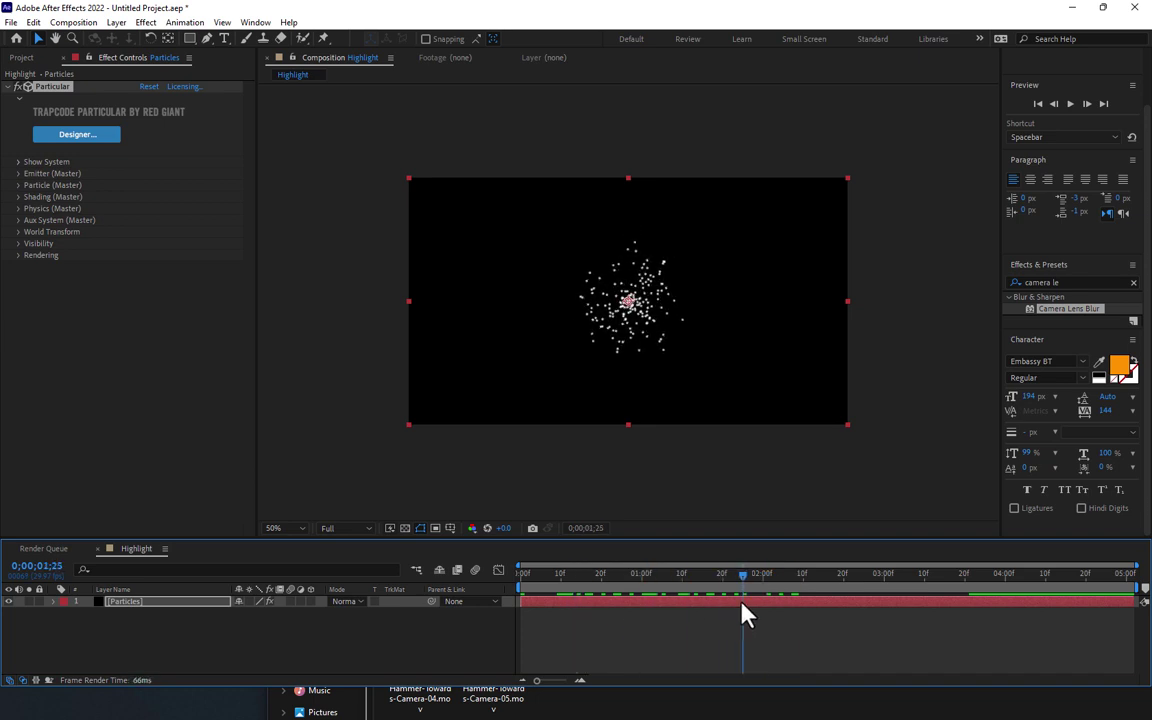
Step: Make the Particular emitter a Box with individually sized X, Y and Z dimensions
click(18, 173)
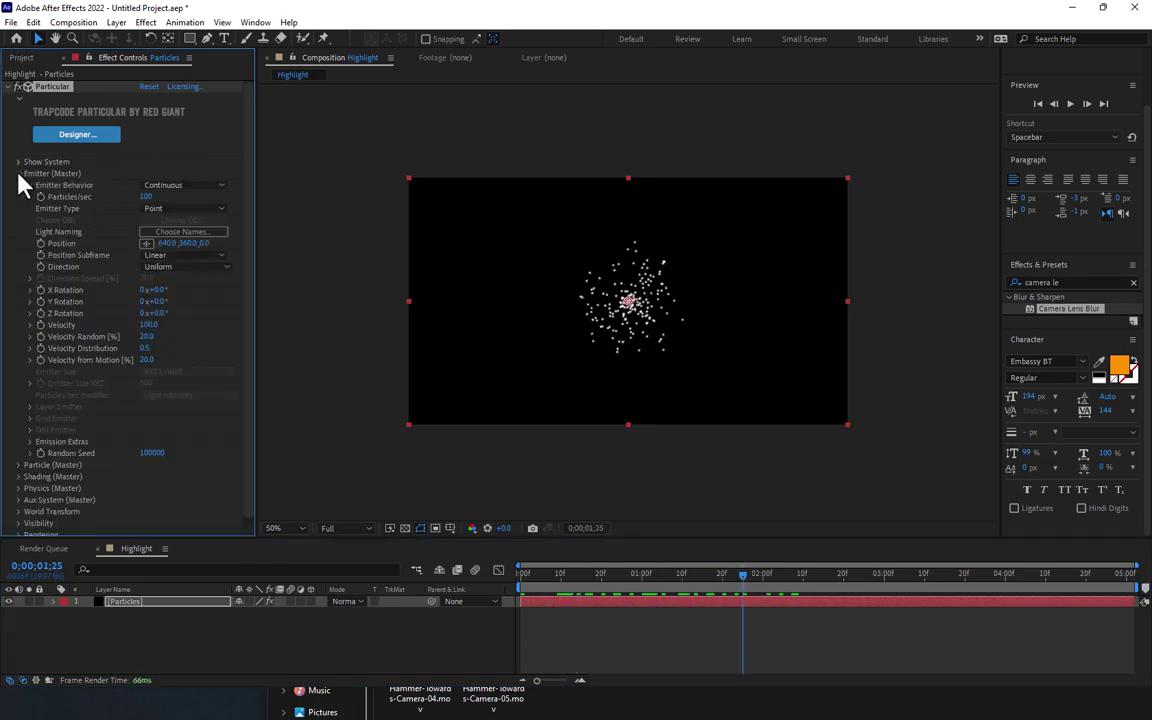
click(178, 209)
click(181, 238)
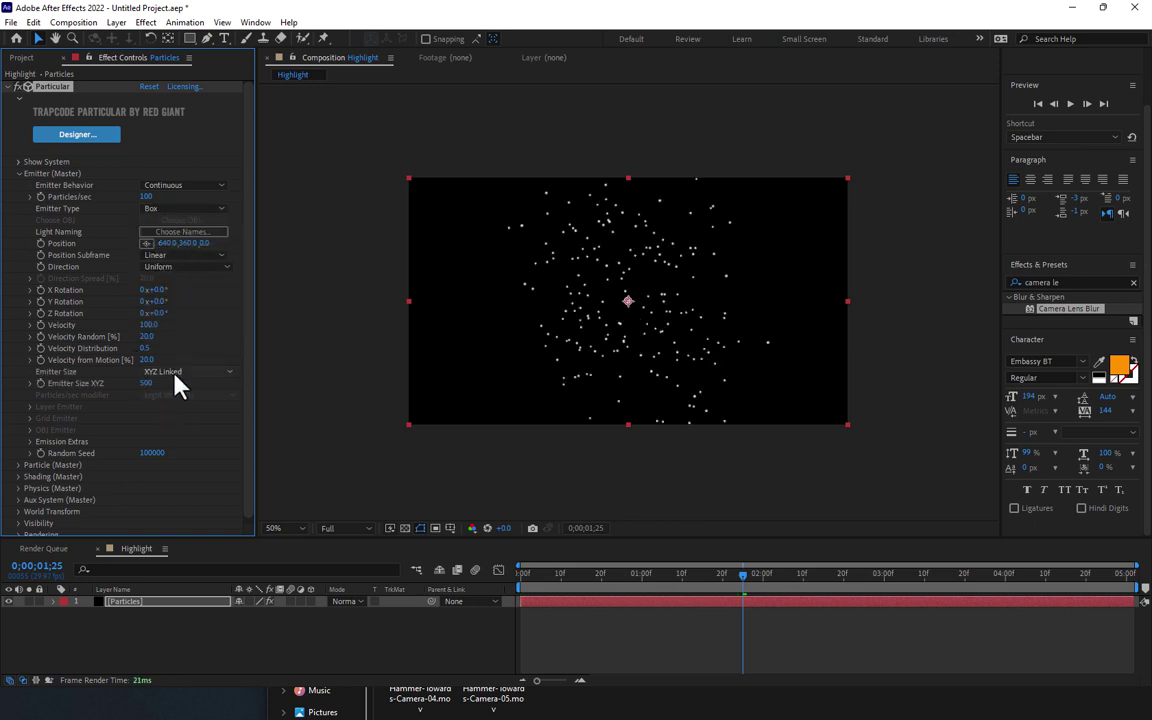
click(175, 375)
click(196, 402)
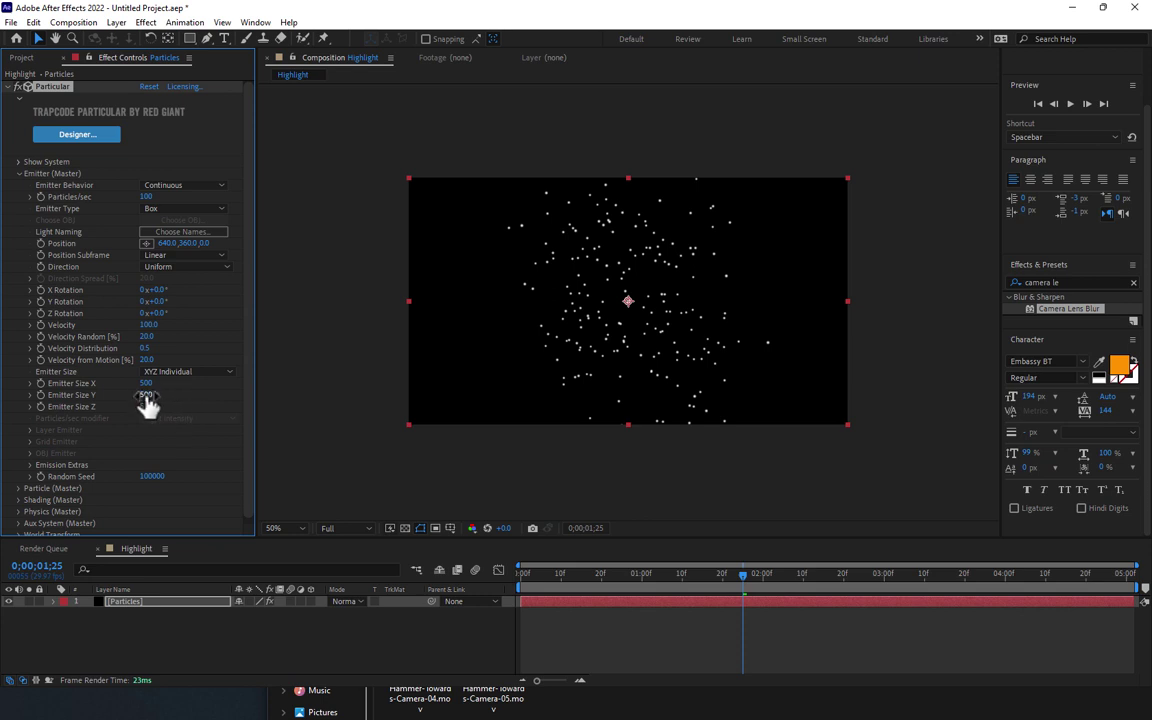
Step: Size the box emitter to 3000 × 0 × 2500 and move it above the frame
click(147, 396)
text(0)
key(Return)
click(147, 383)
text(3000)
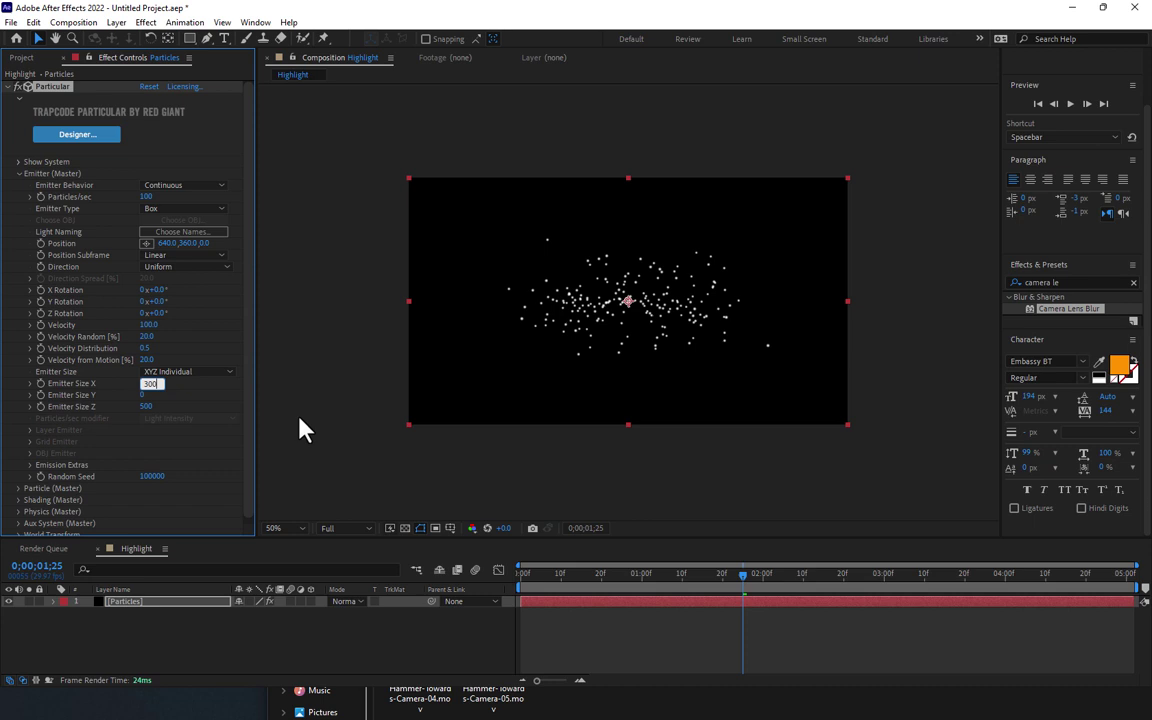
key(Return)
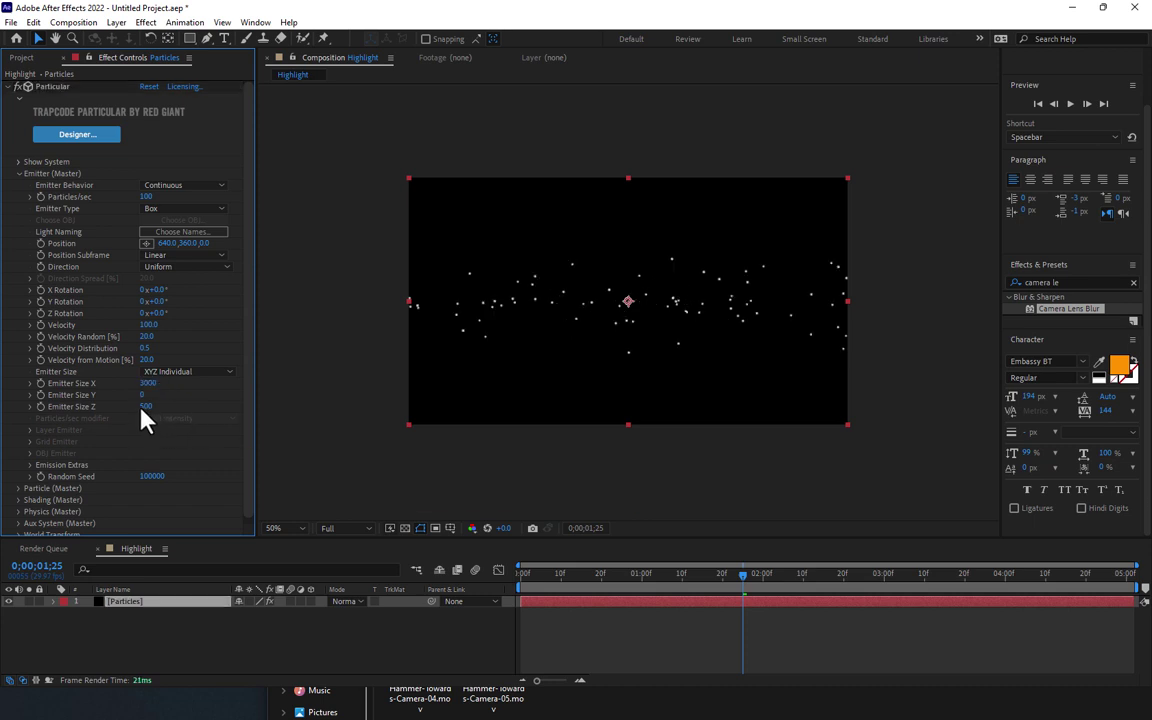
click(147, 407)
text(2500)
key(Return)
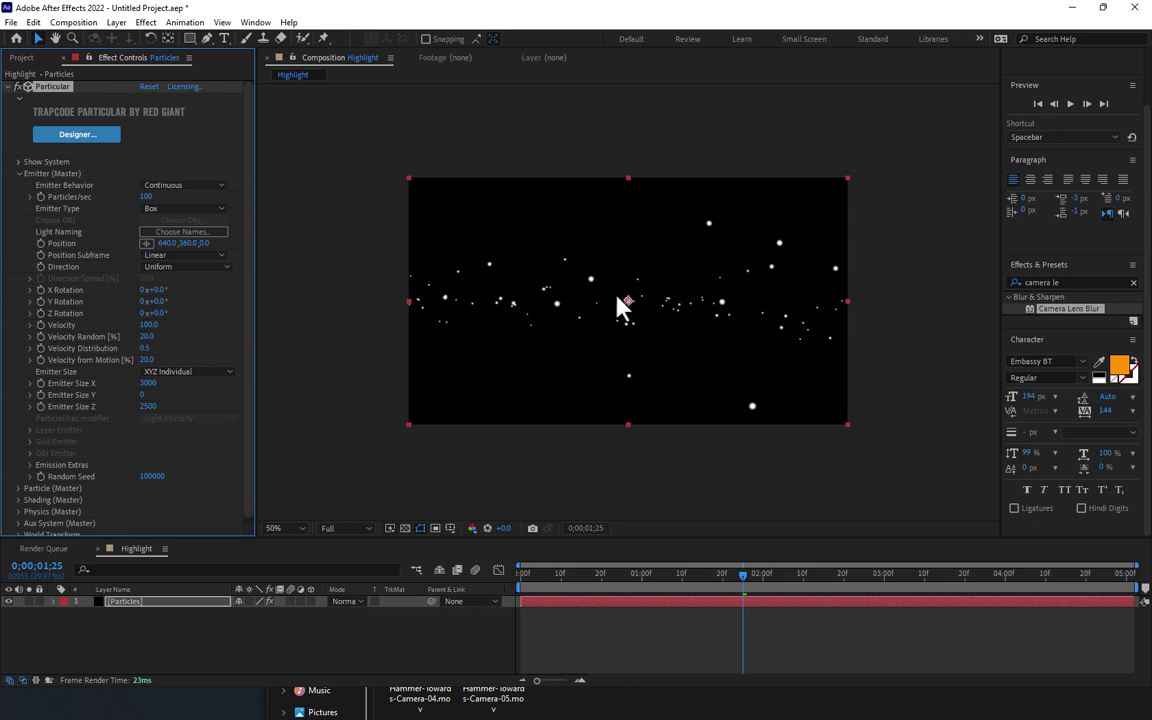
drag(625, 303, 630, 88)
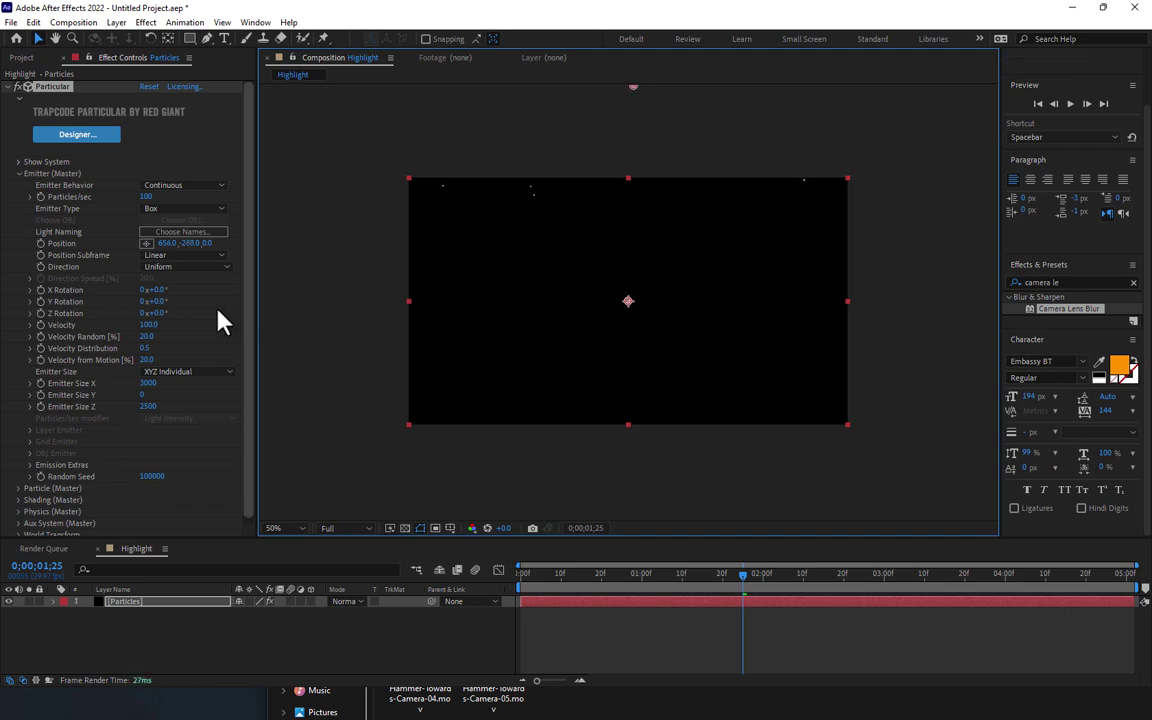
Step: Set Velocity, Velocity Random, Distribution and Velocity from Motion all to 0
click(150, 326)
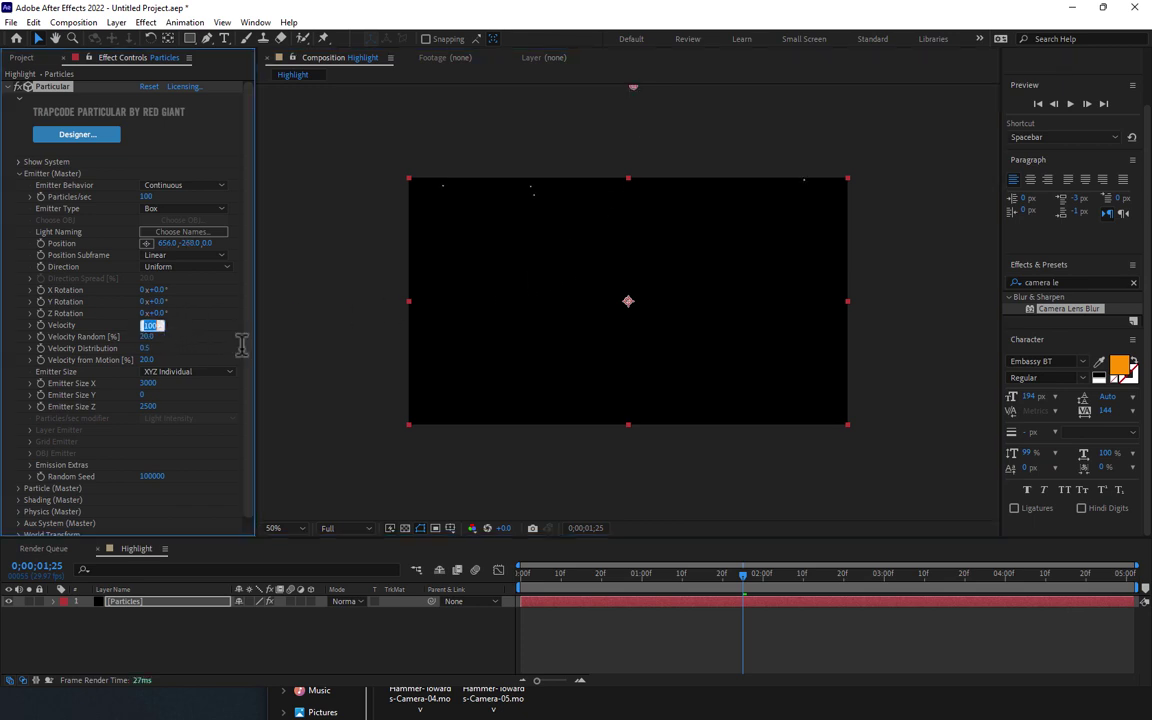
text(0)
key(Tab)
text(0)
key(Tab)
text(0)
key(Tab)
text(0)
Step: Change the Particle Type to Sprite and choose the Star 3 sprite
scroll(245, 395, down, 1)
drag(540, 575, 874, 575)
click(17, 483)
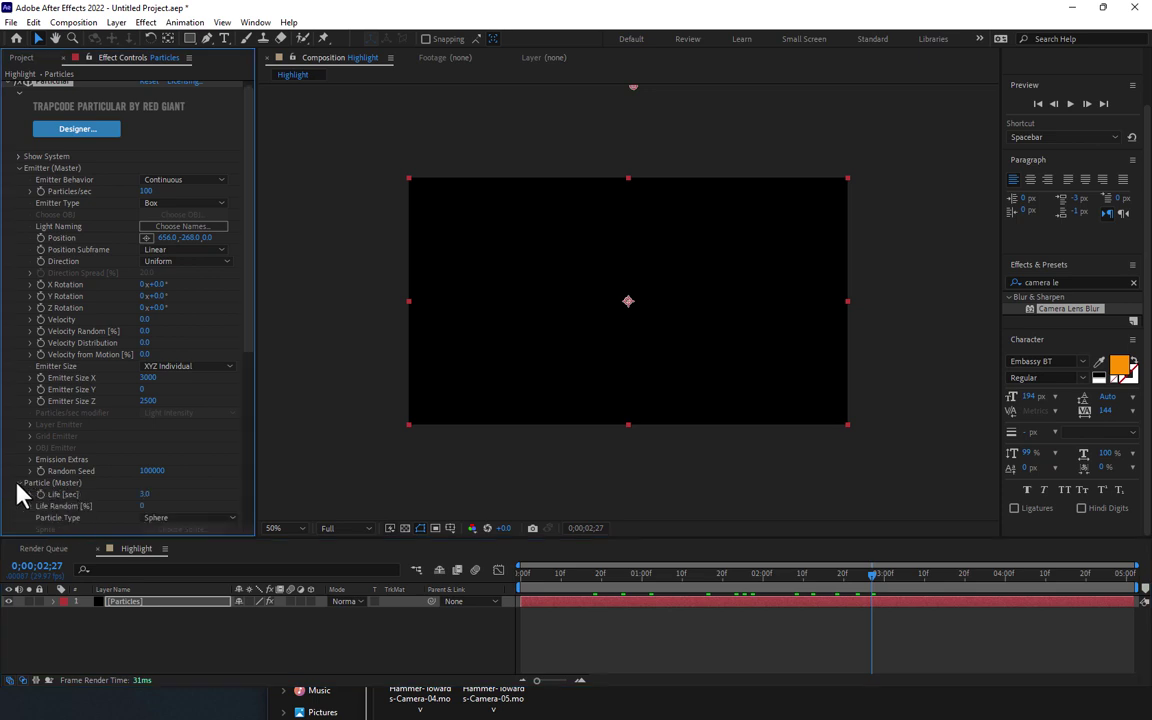
scroll(154, 442, down, 5)
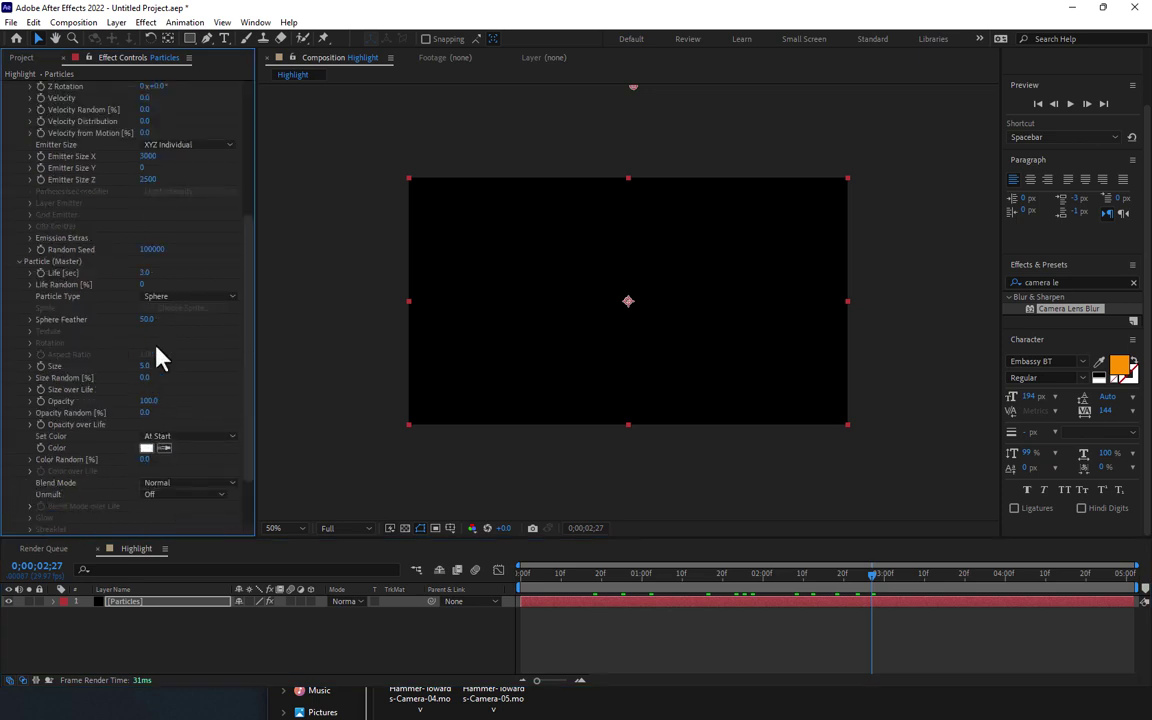
click(195, 297)
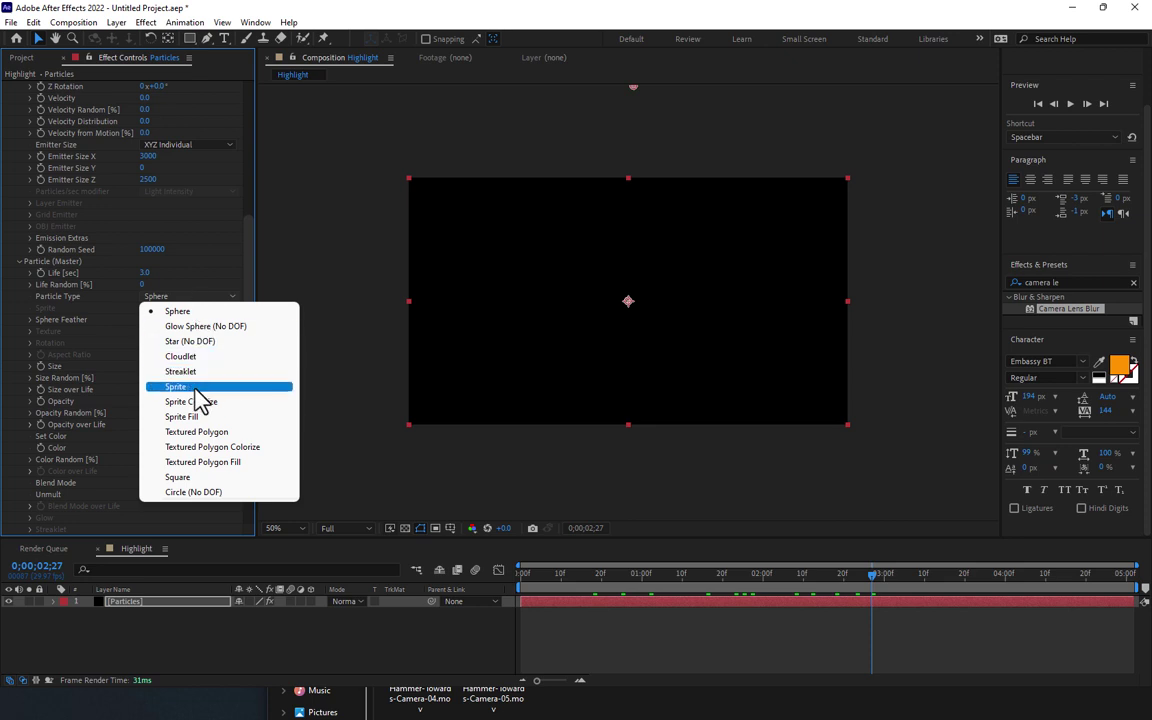
click(195, 387)
click(164, 310)
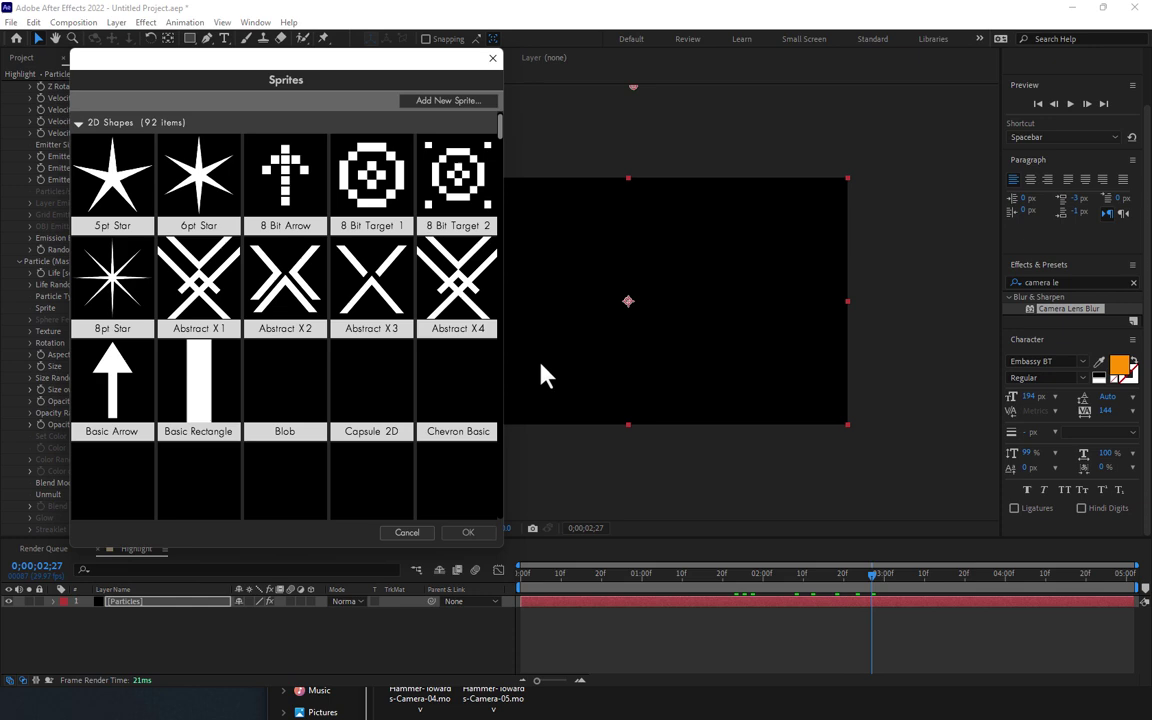
drag(497, 117, 491, 275)
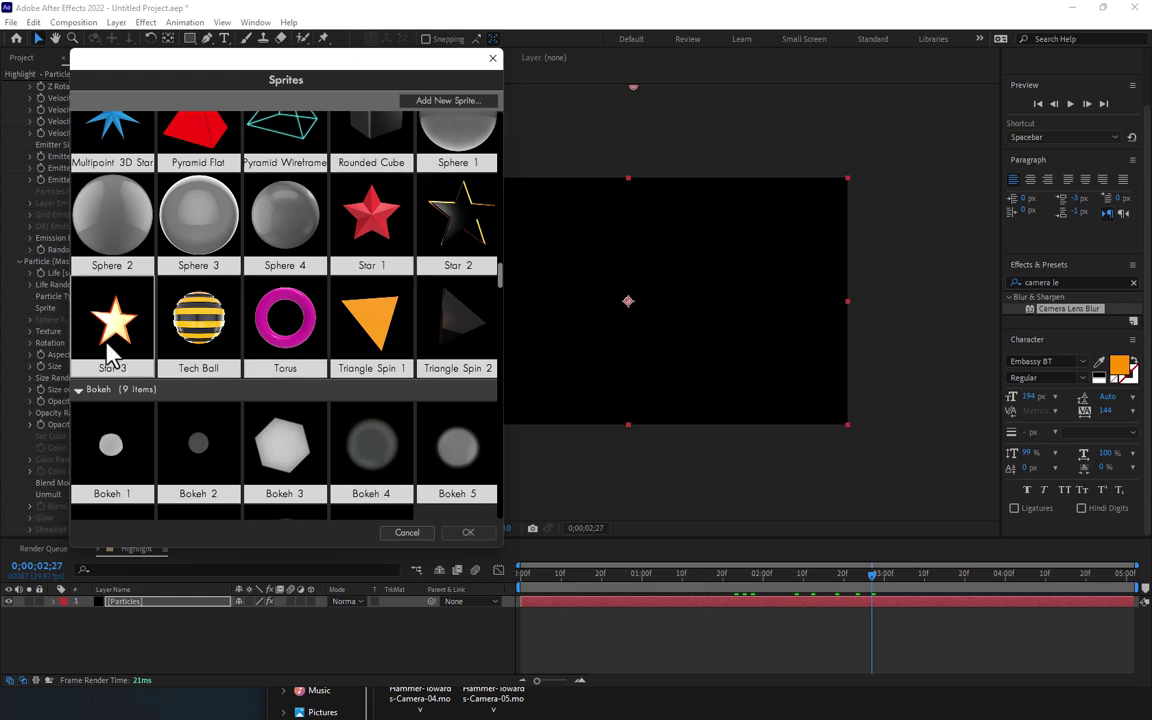
click(100, 300)
click(452, 532)
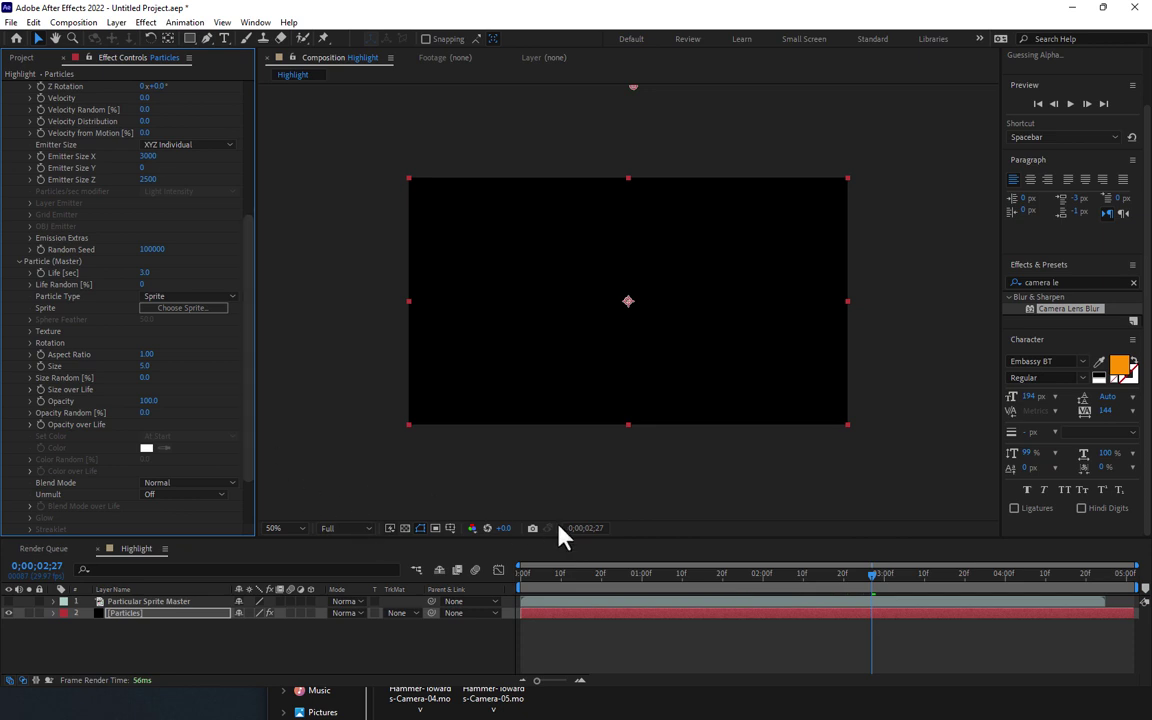
Step: Add gravity of about 100 in Physics so the star particles fall
scroll(249, 432, down, 3)
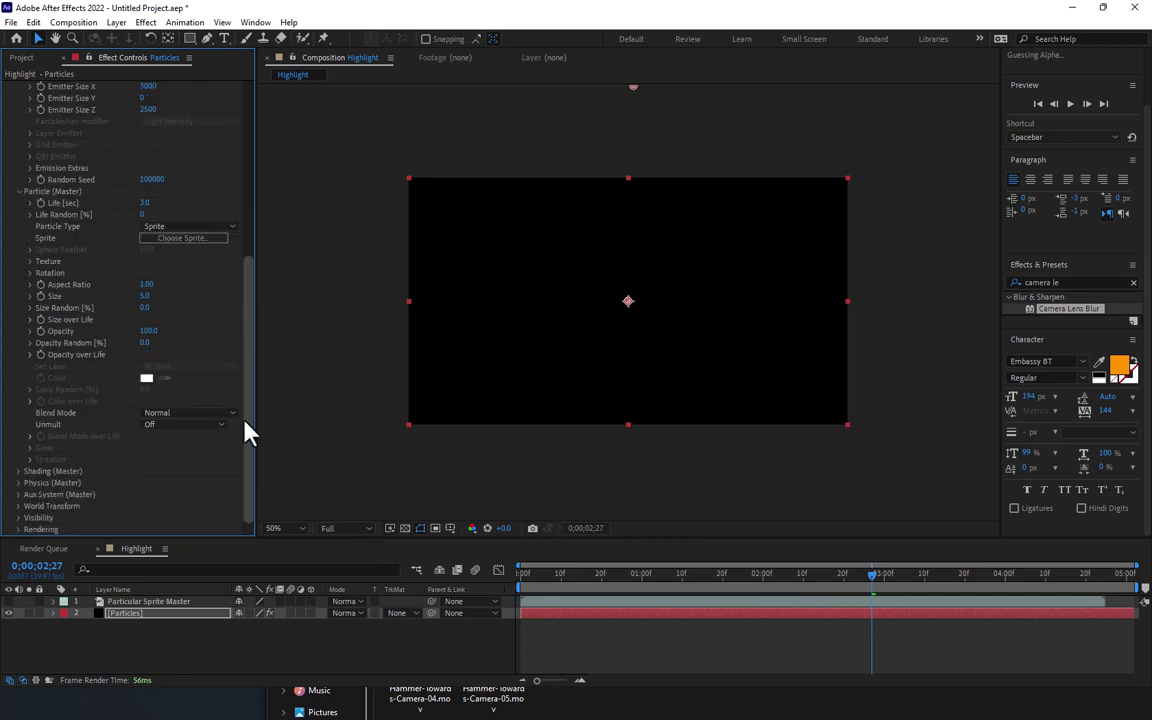
click(18, 482)
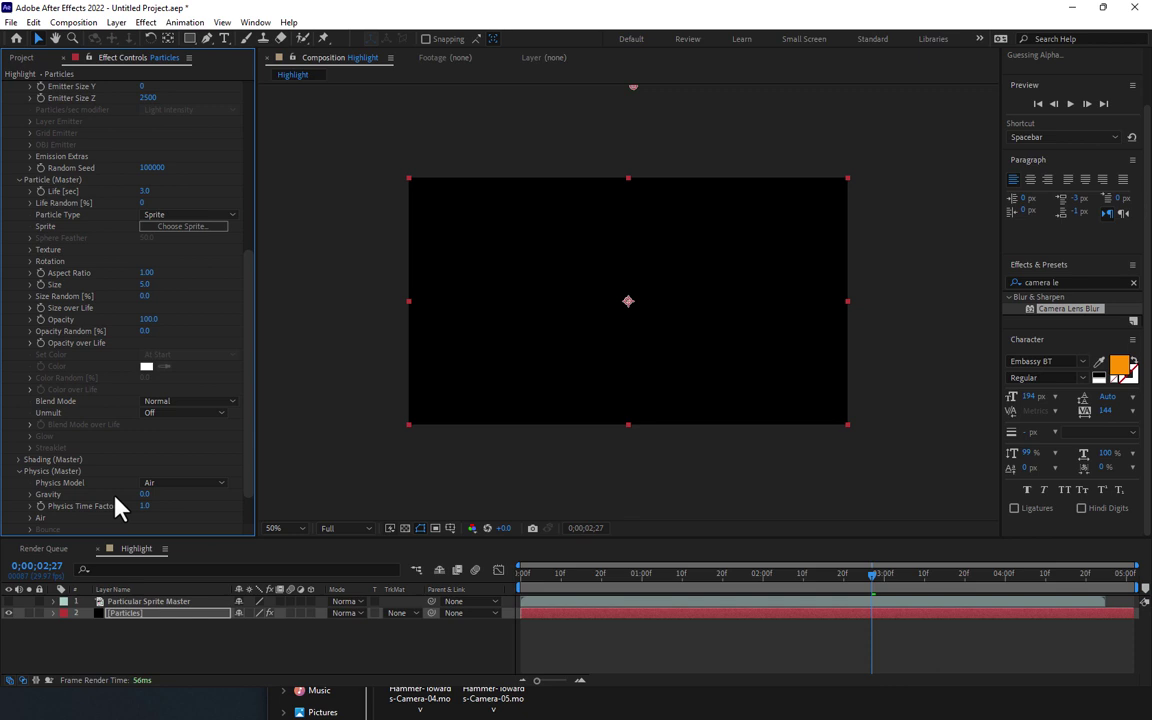
mouse_move(147, 495)
mouse_down()
mouse_move(243, 491)
mouse_move(285, 503)
mouse_up()
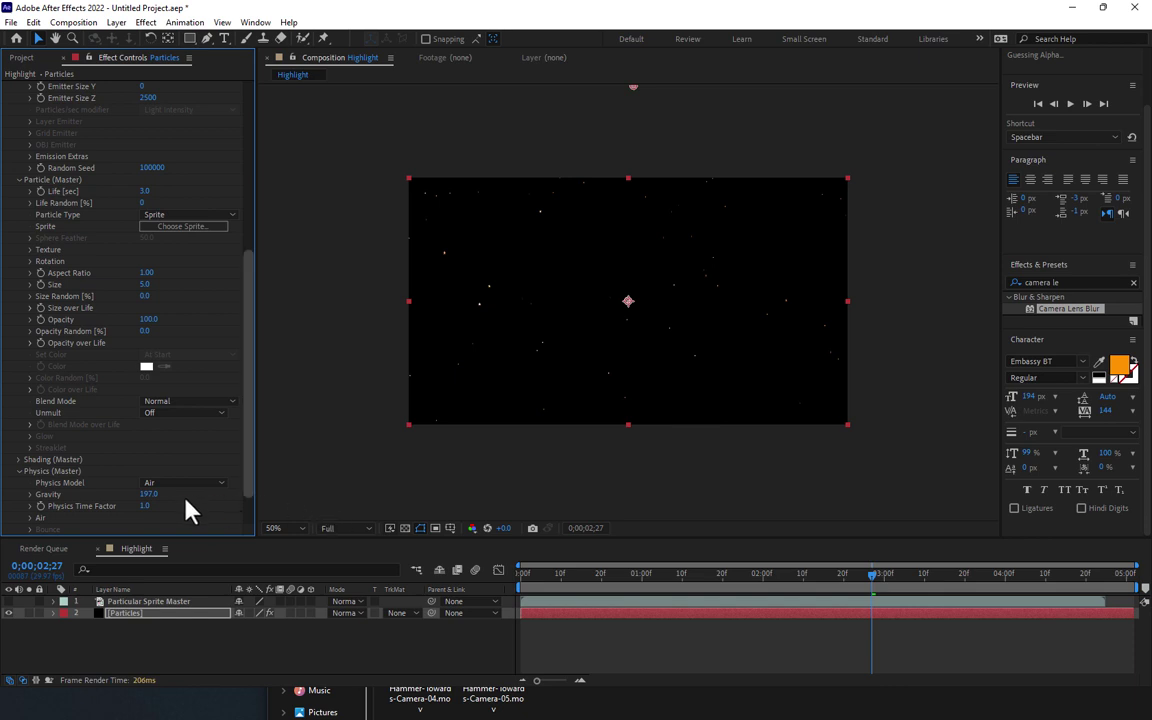
mouse_move(148, 494)
mouse_down()
mouse_move(113, 553)
mouse_move(145, 506)
mouse_up()
Step: Set the particle size to 22 with 50% size randomness
mouse_move(252, 458)
mouse_down()
mouse_move(248, 352)
mouse_move(237, 380)
mouse_up()
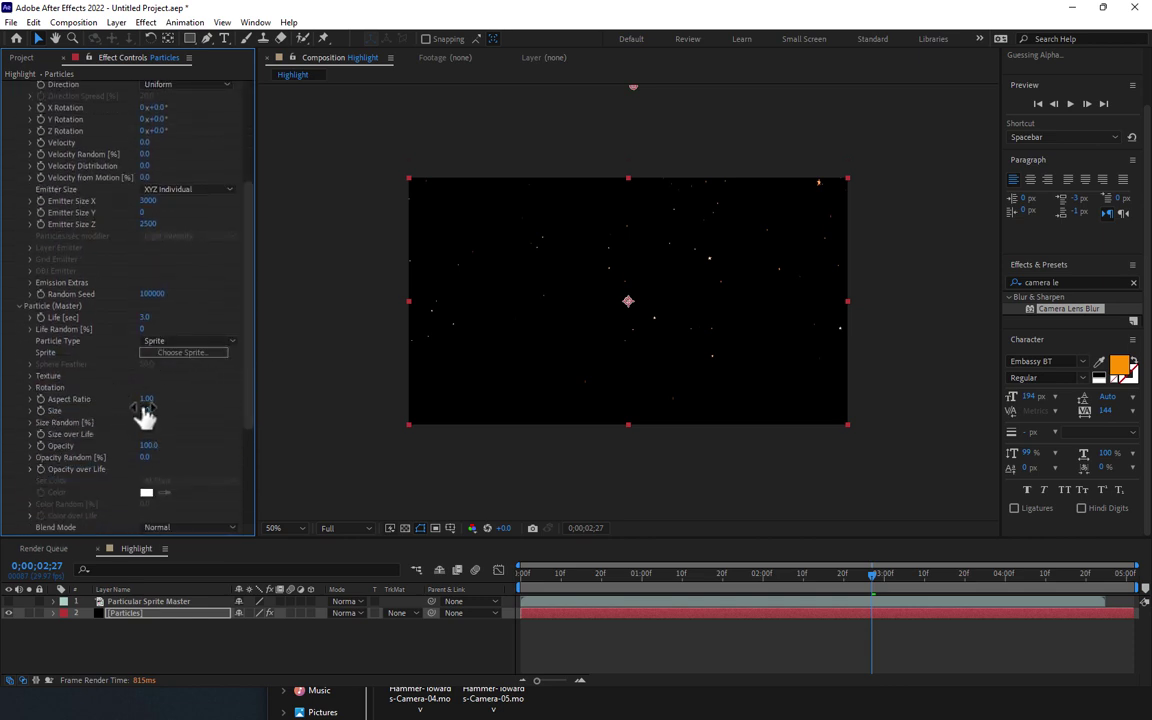
drag(145, 410, 155, 409)
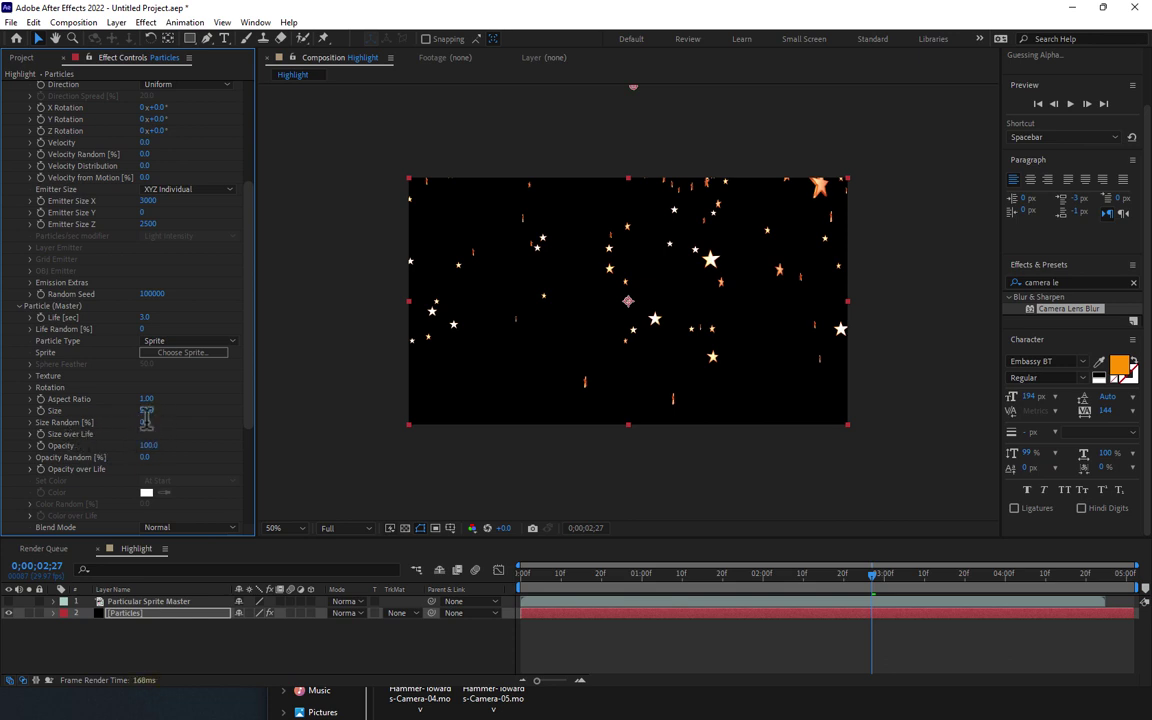
click(146, 421)
key(Return)
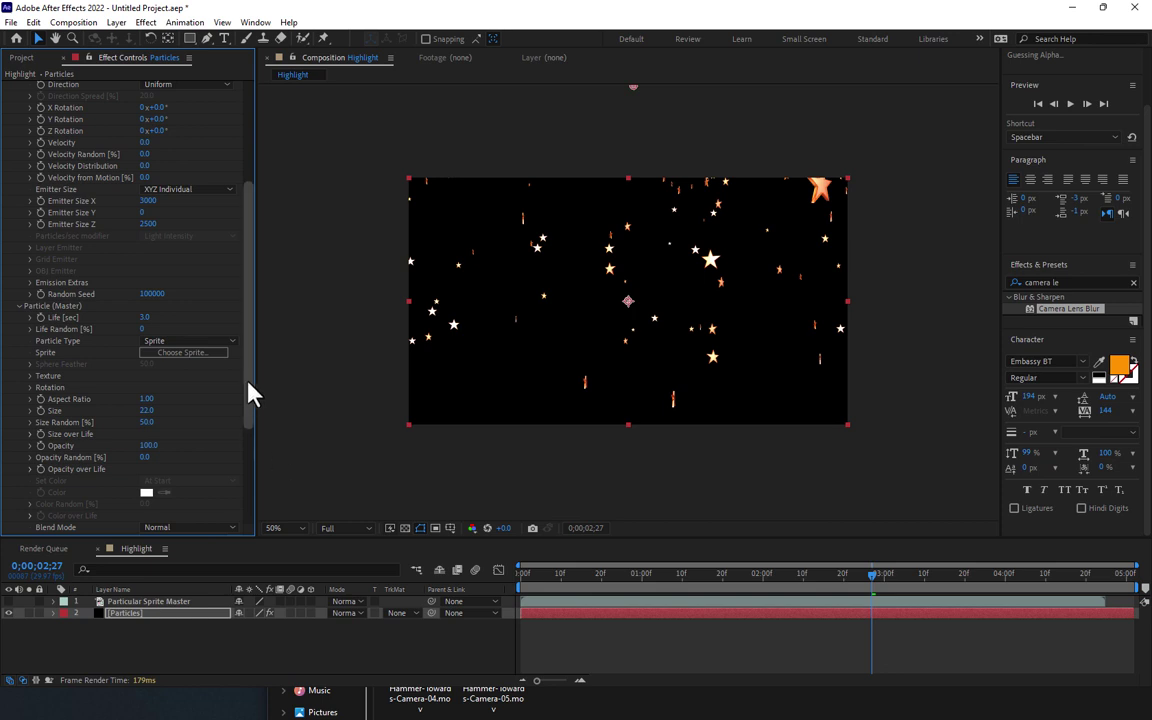
drag(250, 391, 250, 206)
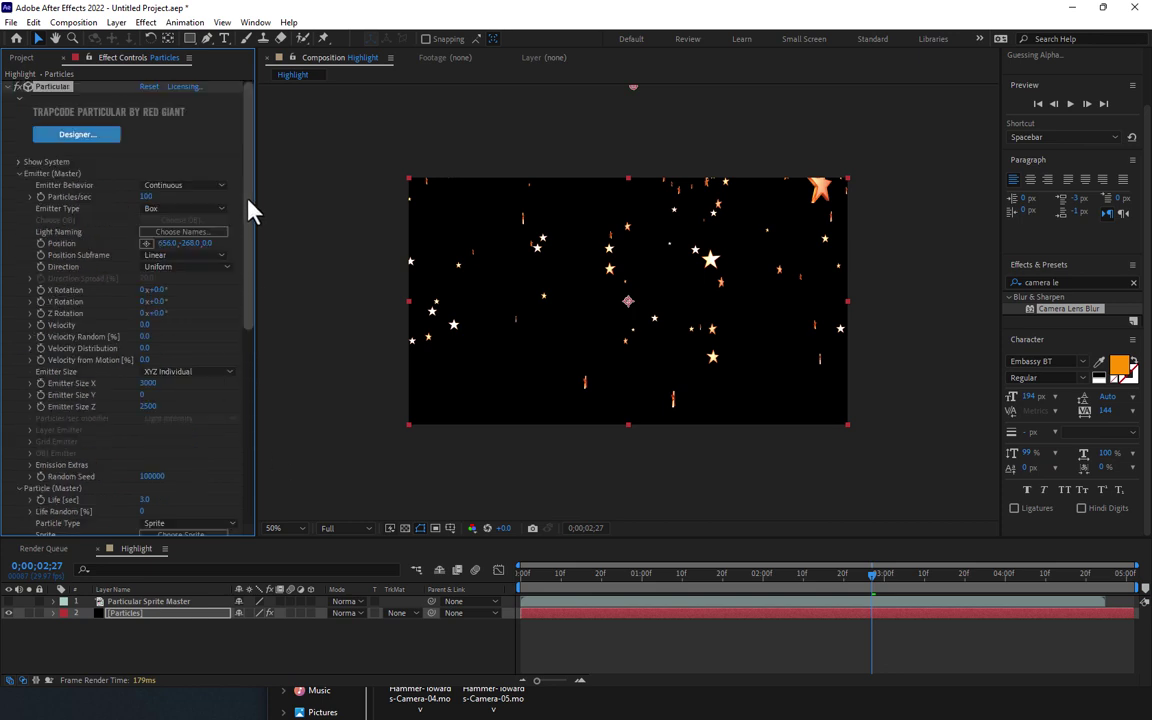
Step: Reduce the particle emission rate to 25 particles per second
click(145, 197)
text(25)
key(Return)
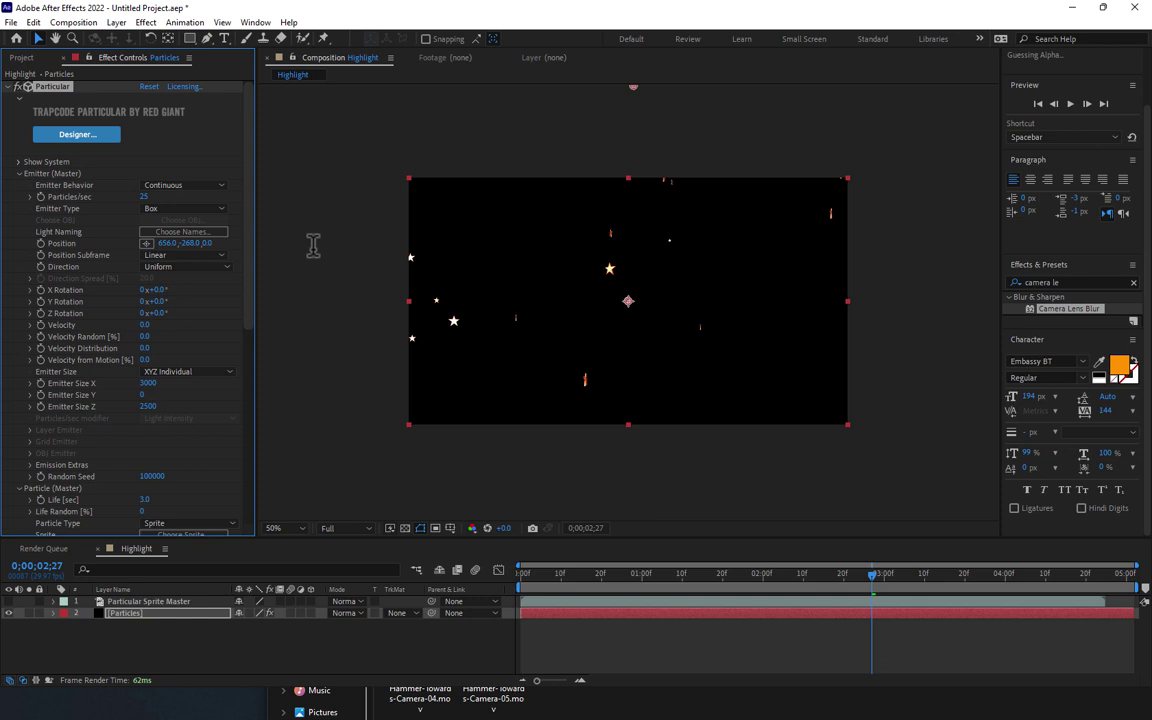
drag(249, 257, 237, 478)
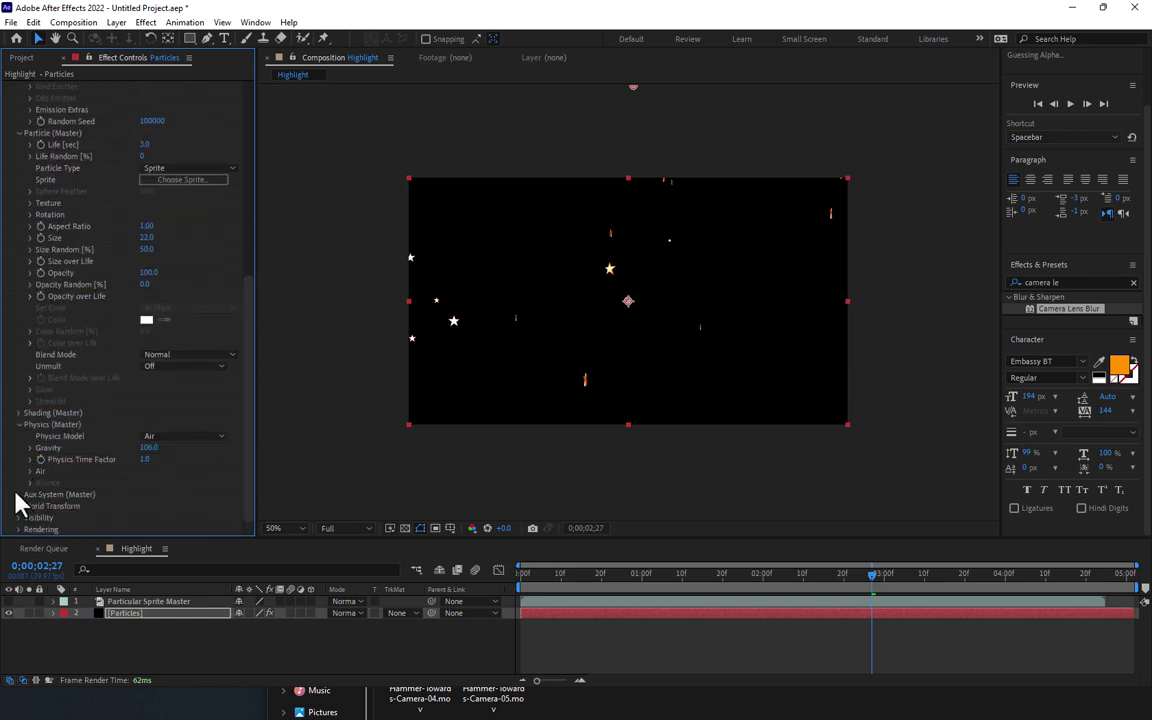
Step: Set the Aux System to emit continuously, keeping the Air physics model
click(18, 494)
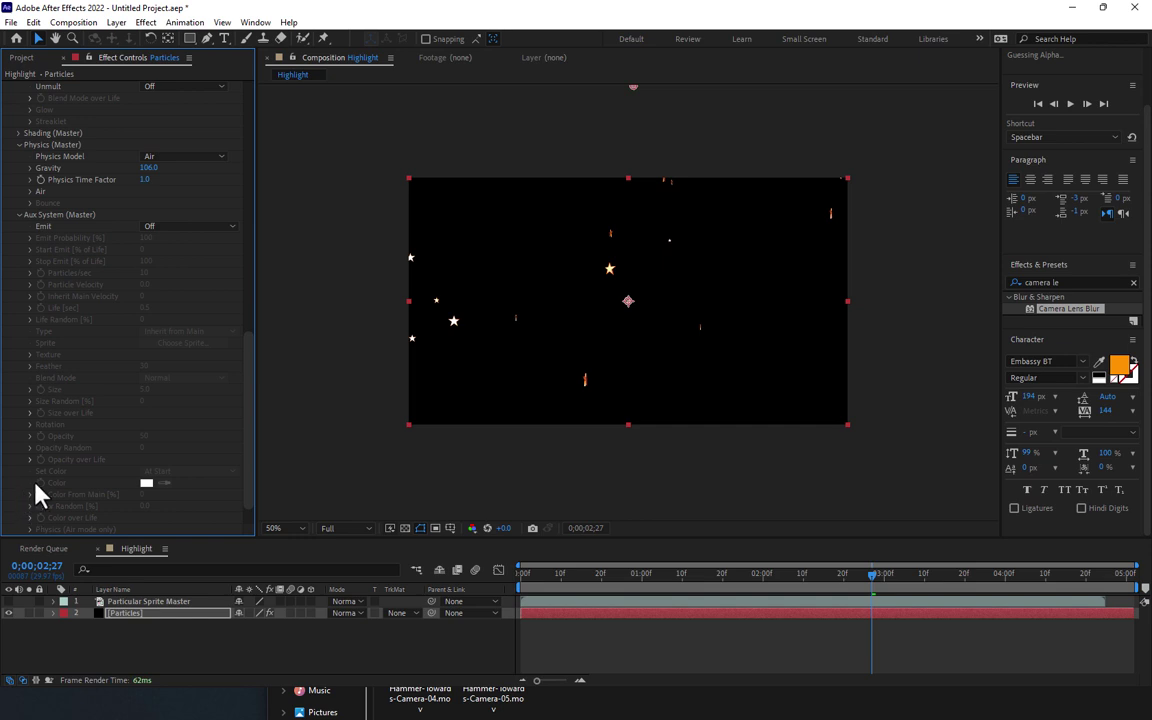
click(190, 228)
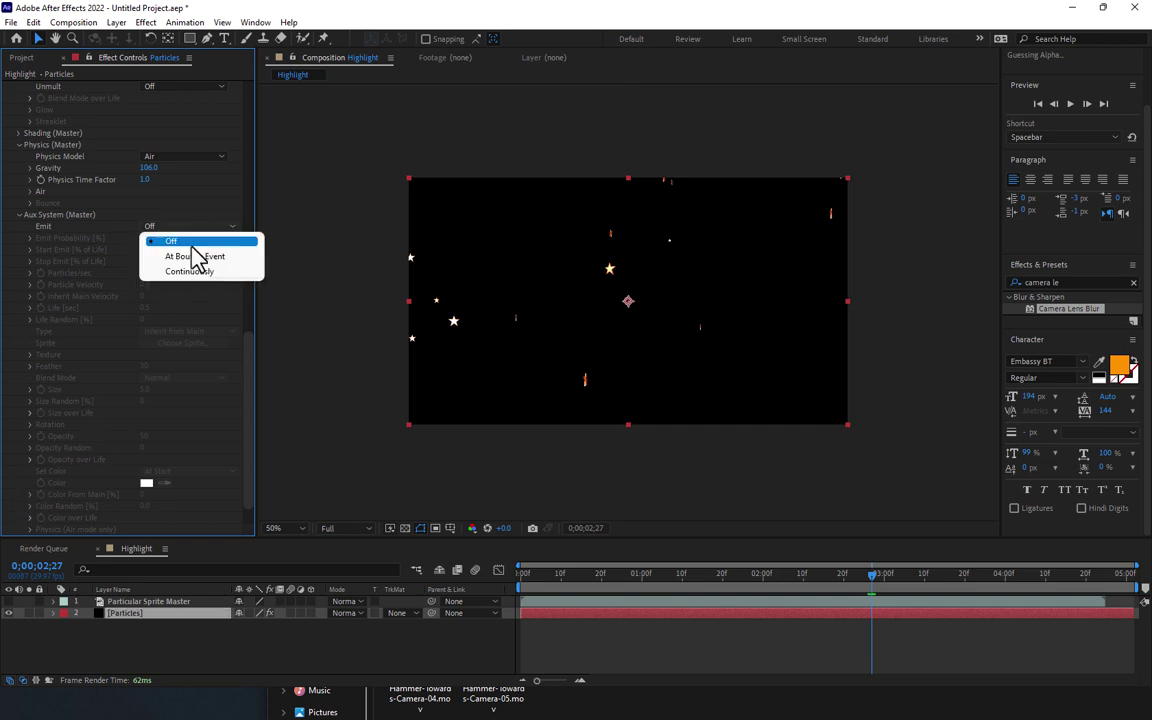
click(196, 276)
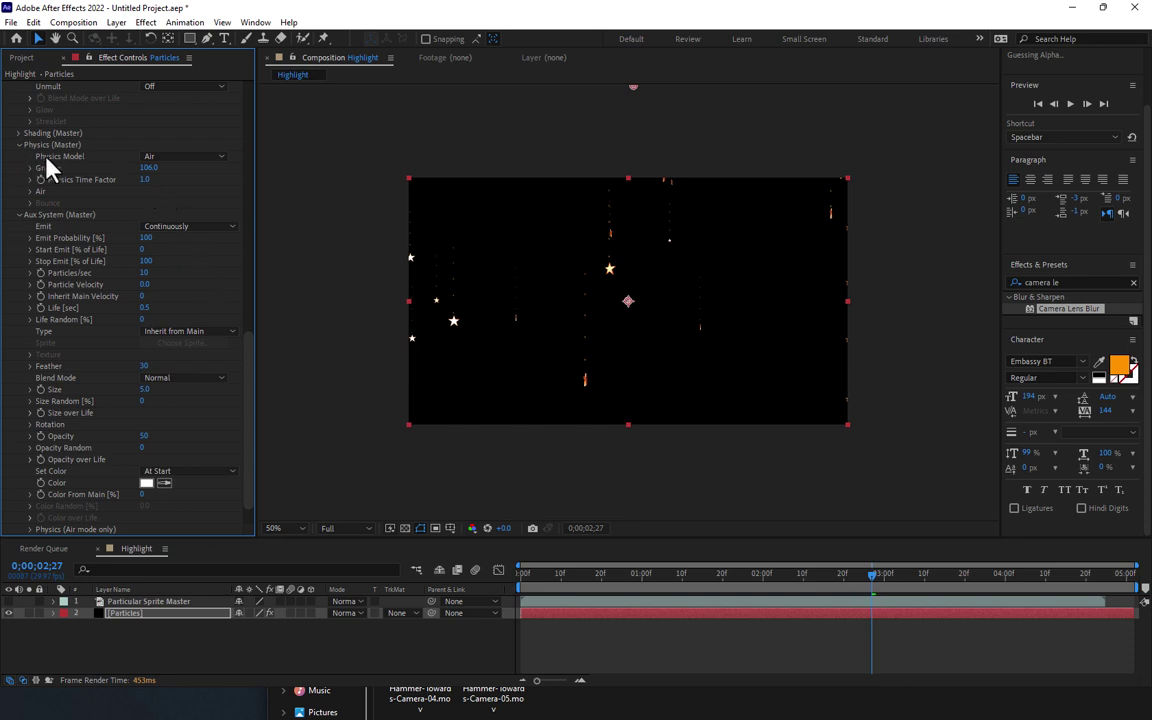
click(186, 157)
click(195, 170)
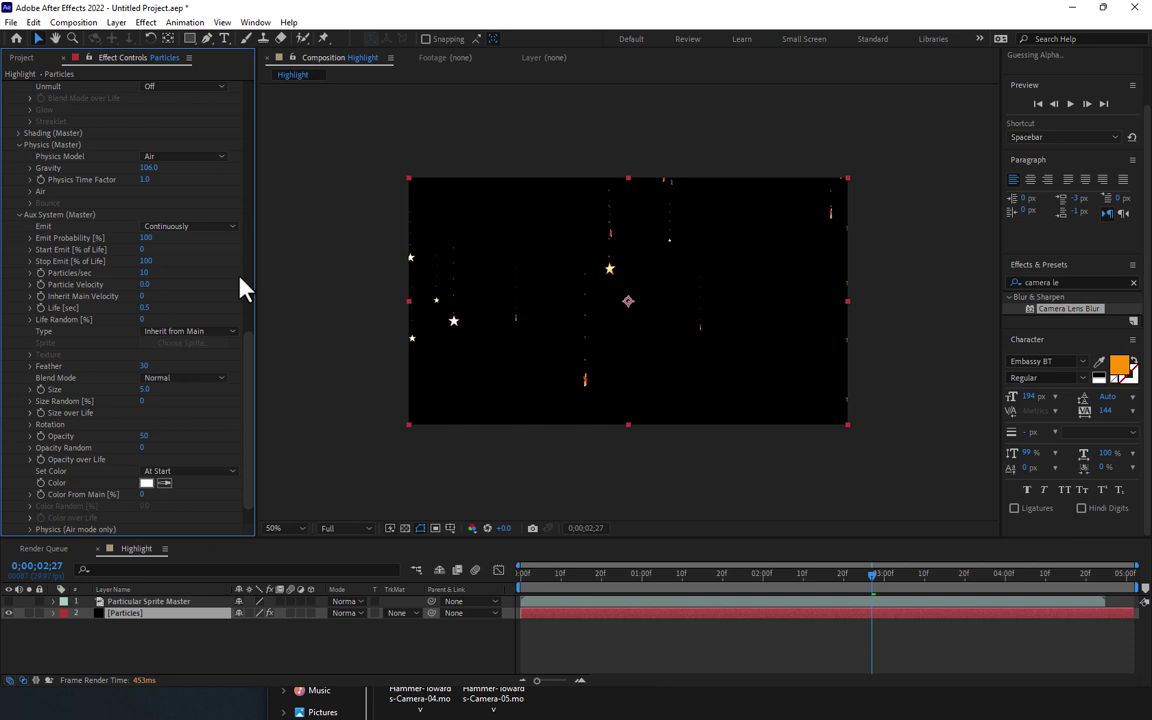
scroll(248, 422, down, 2)
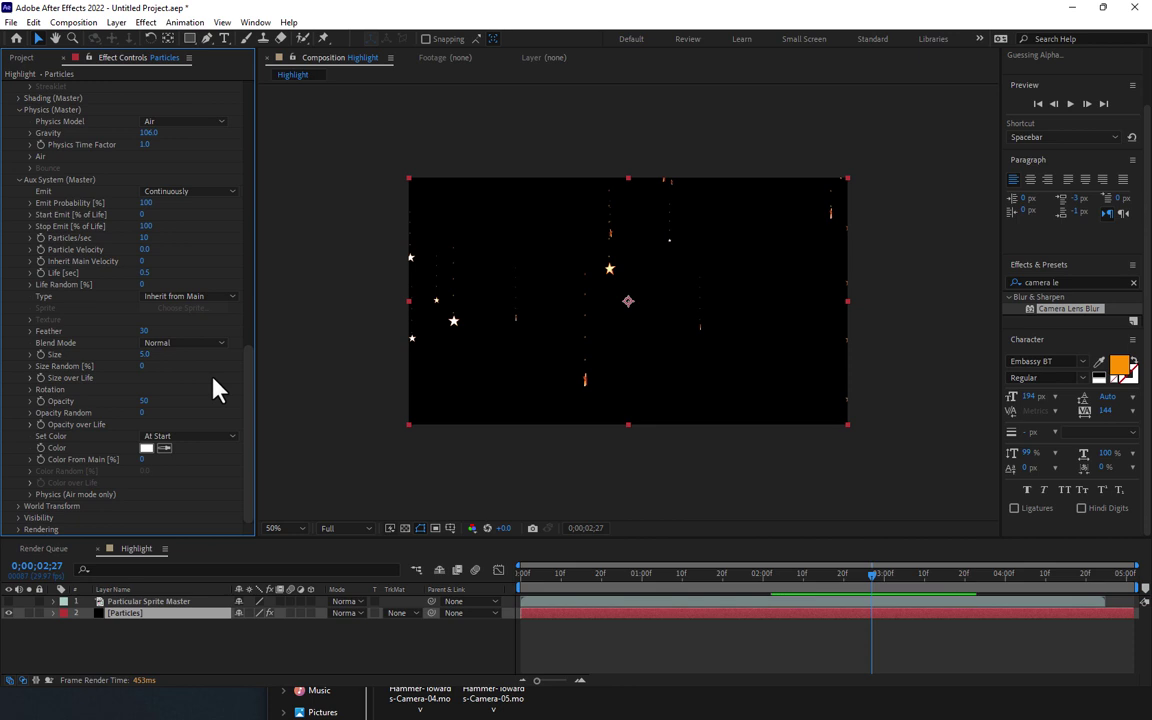
Step: Make the trail particles Star (No DOF) at size 4, emitting about 28 per second
click(208, 438)
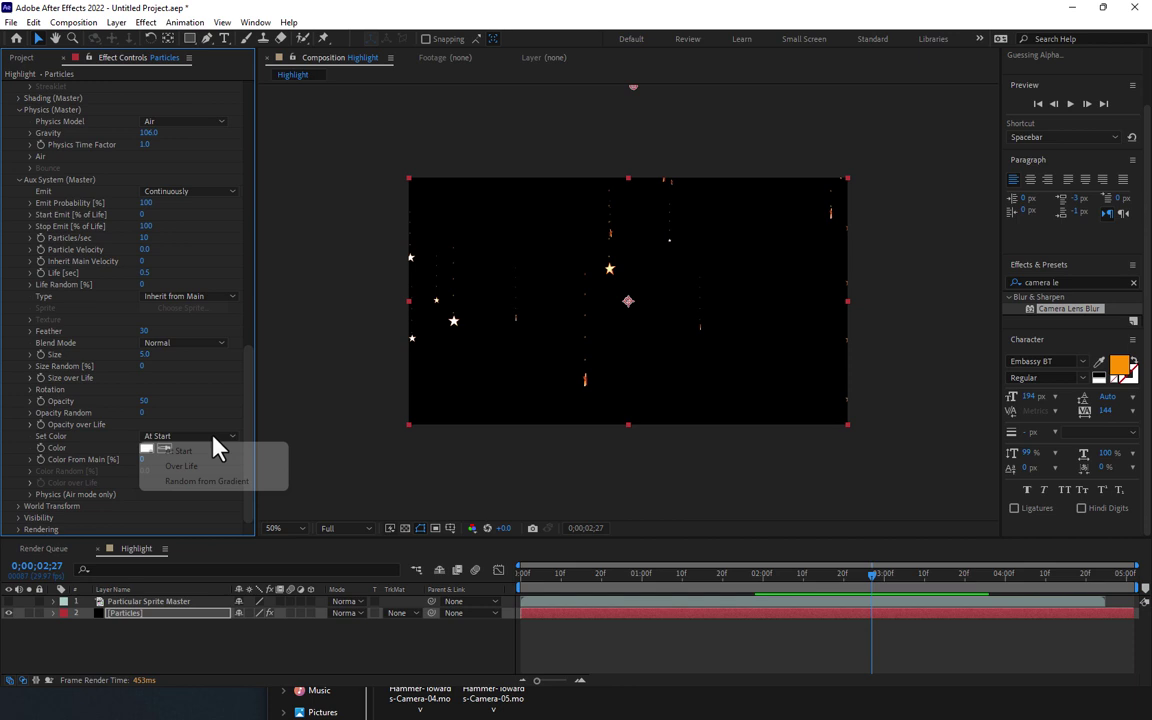
click(188, 428)
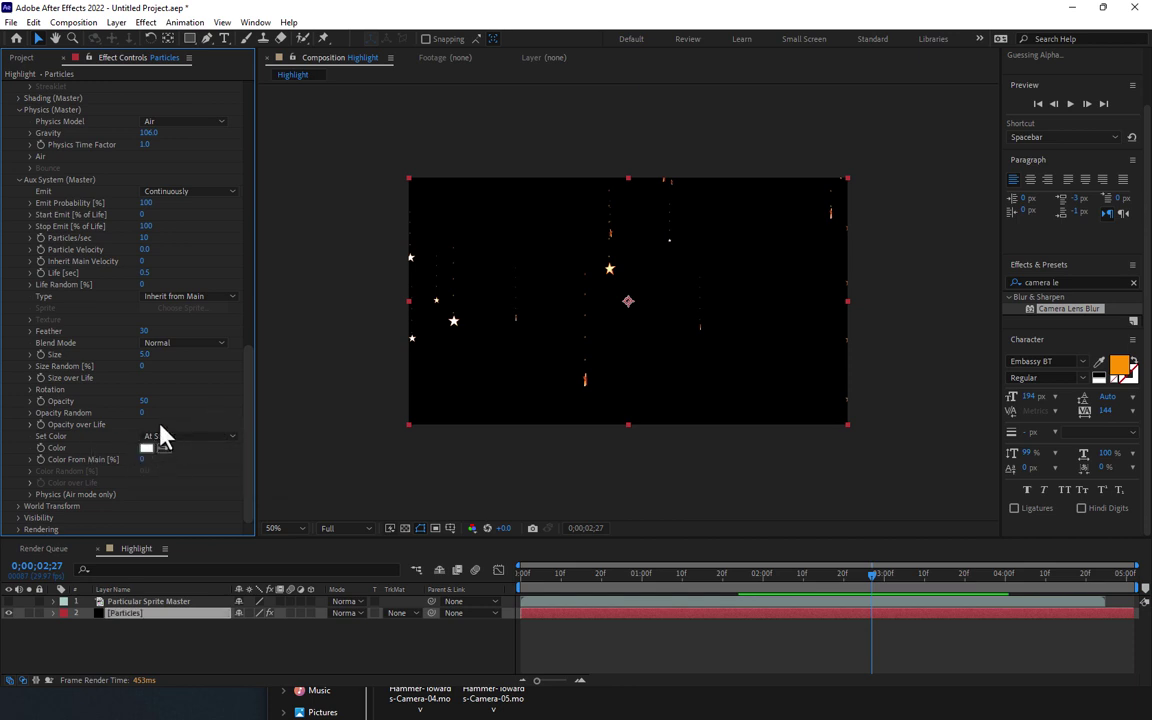
click(195, 296)
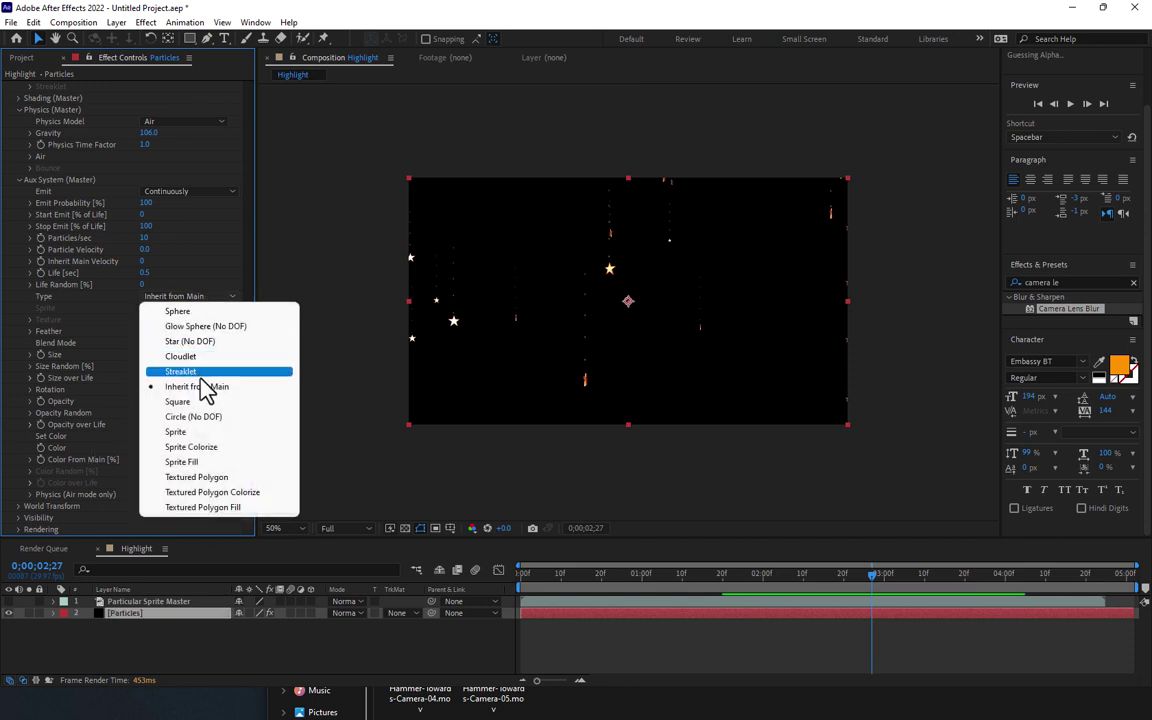
click(197, 341)
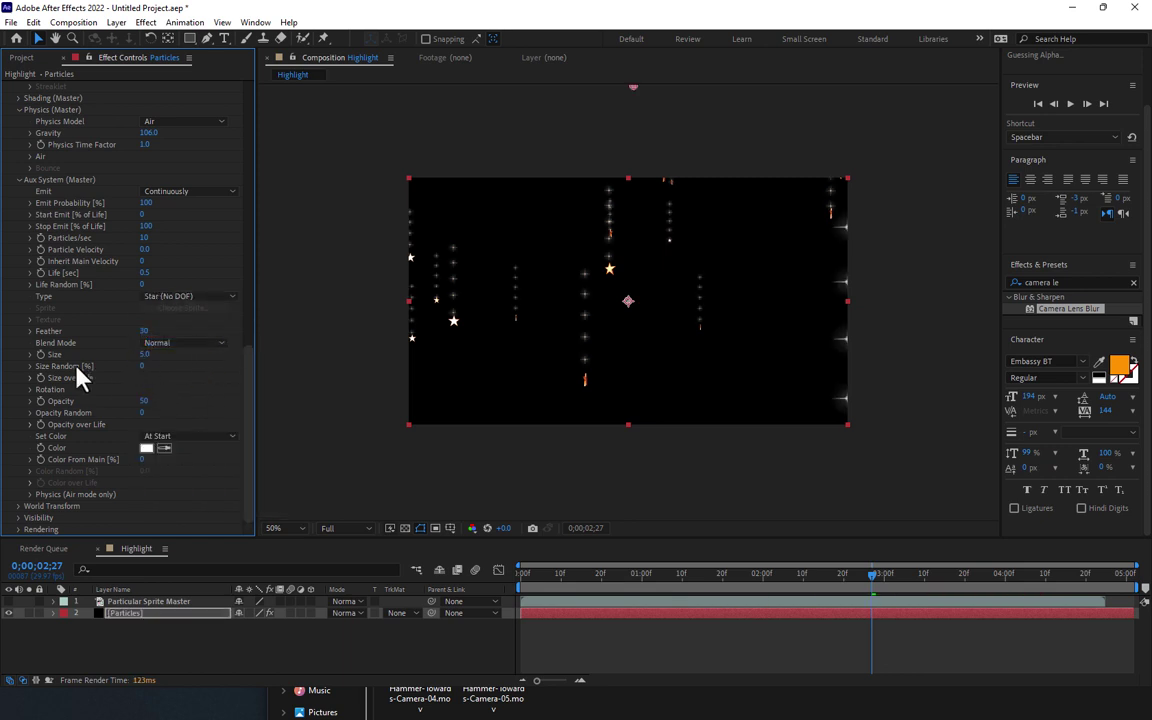
drag(147, 355, 146, 357)
drag(145, 238, 158, 239)
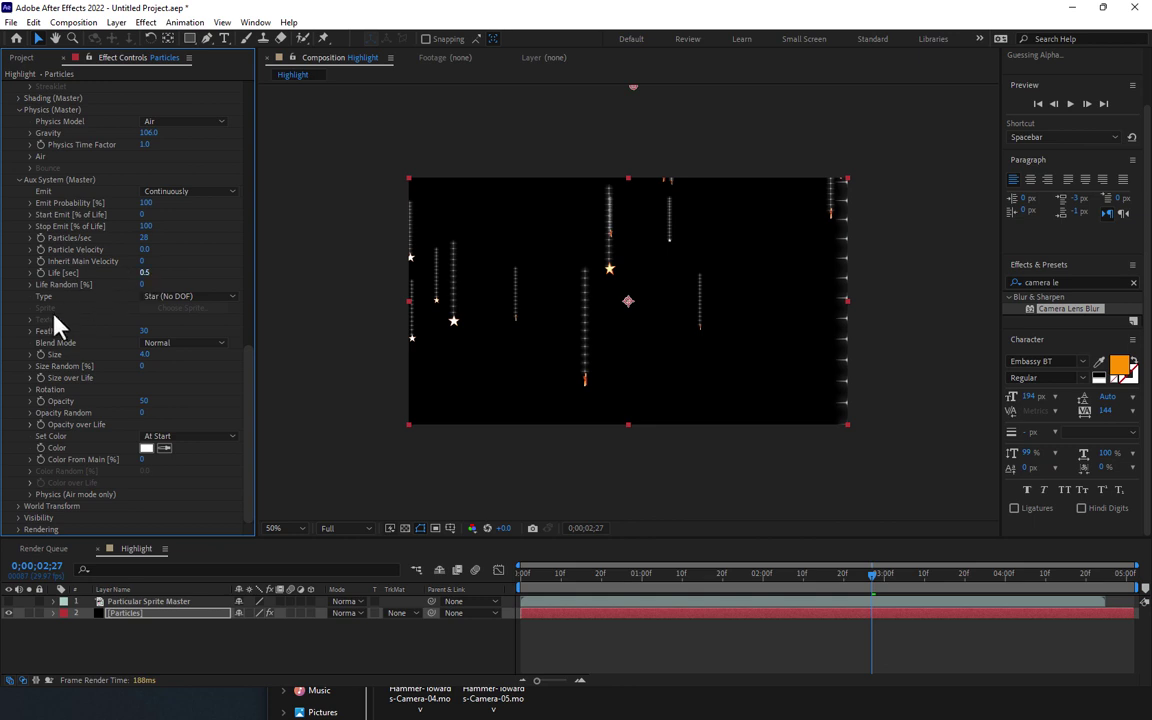
Step: Give the trail particles a grow-then-shrink Size over Life preset and a 1-second life
click(30, 378)
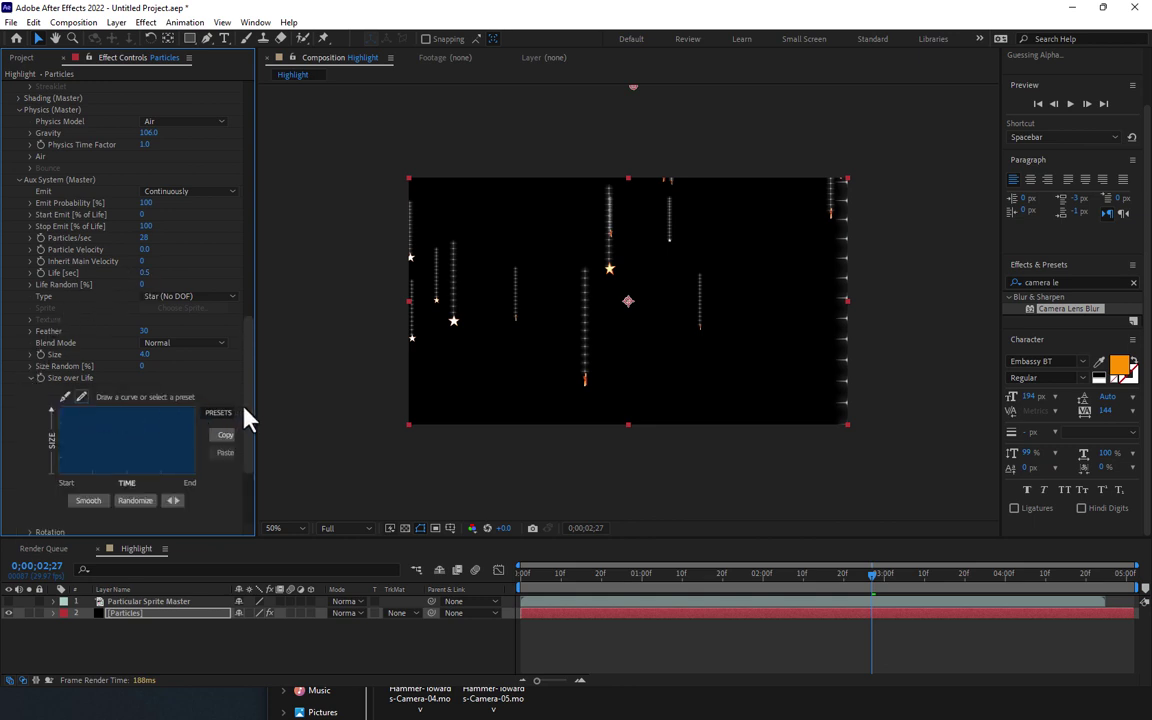
drag(257, 411, 290, 419)
click(232, 413)
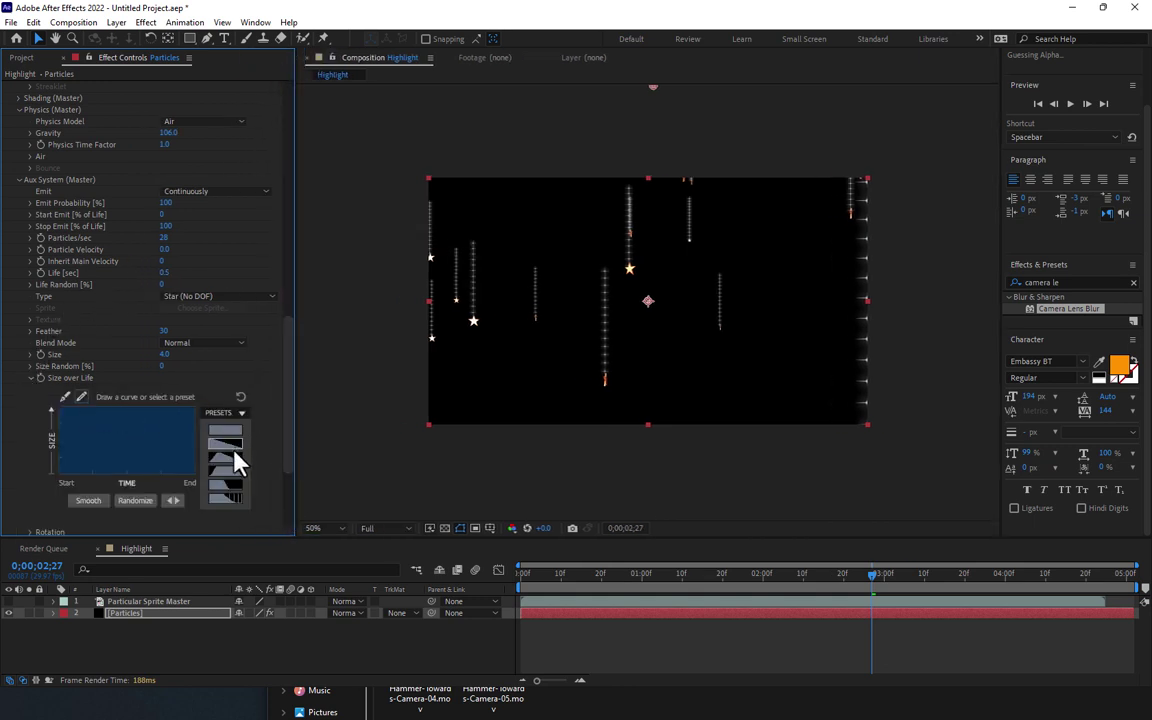
click(227, 459)
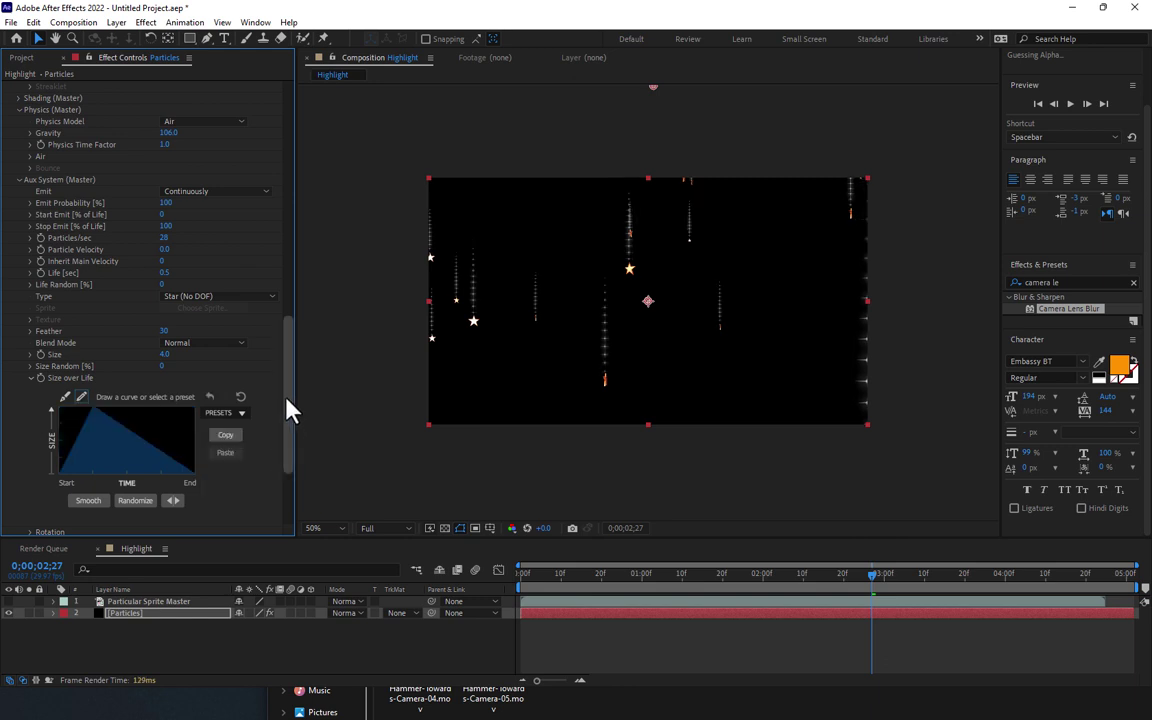
scroll(288, 382, up, 2)
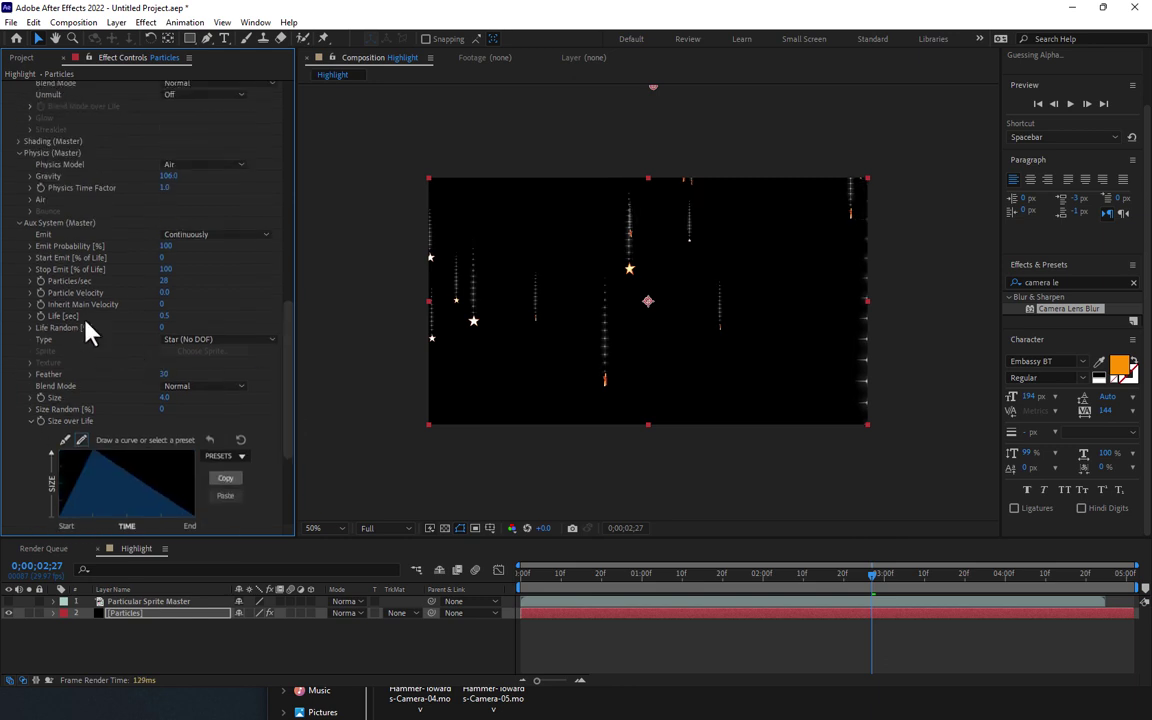
click(165, 316)
text(1)
key(Return)
drag(290, 352, 295, 197)
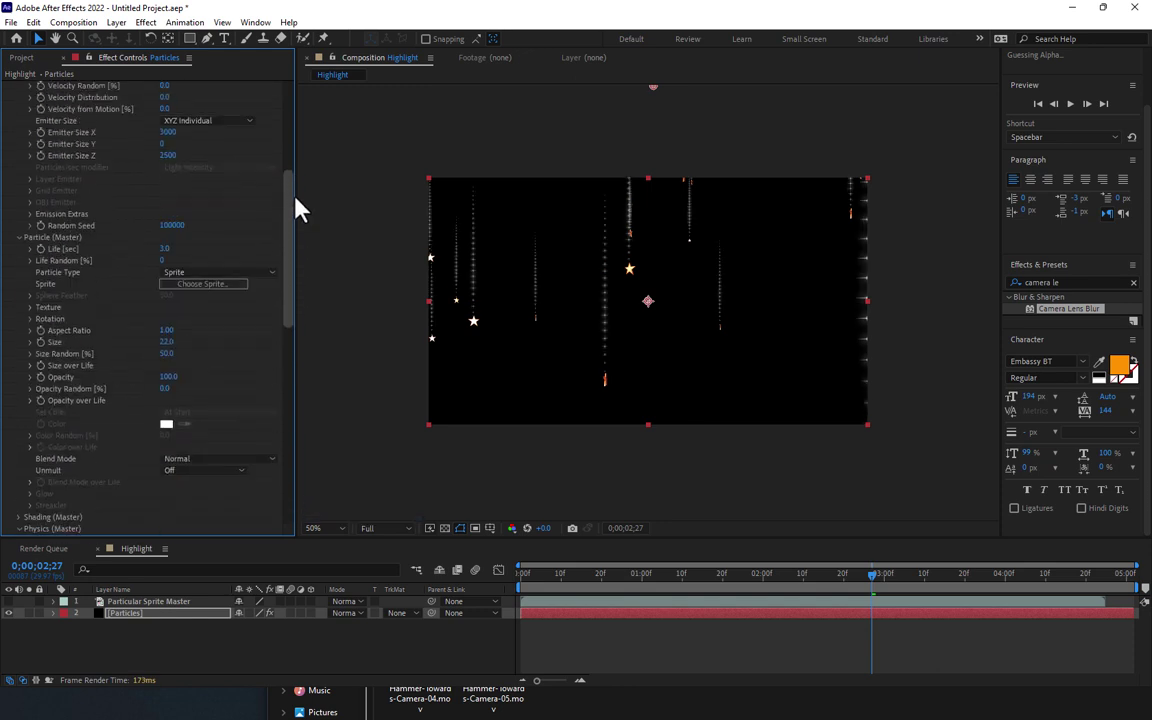
Step: Apply the same grow-then-shrink Size over Life preset to the main particles
scroll(292, 195, down, 4)
scroll(262, 200, down, 2)
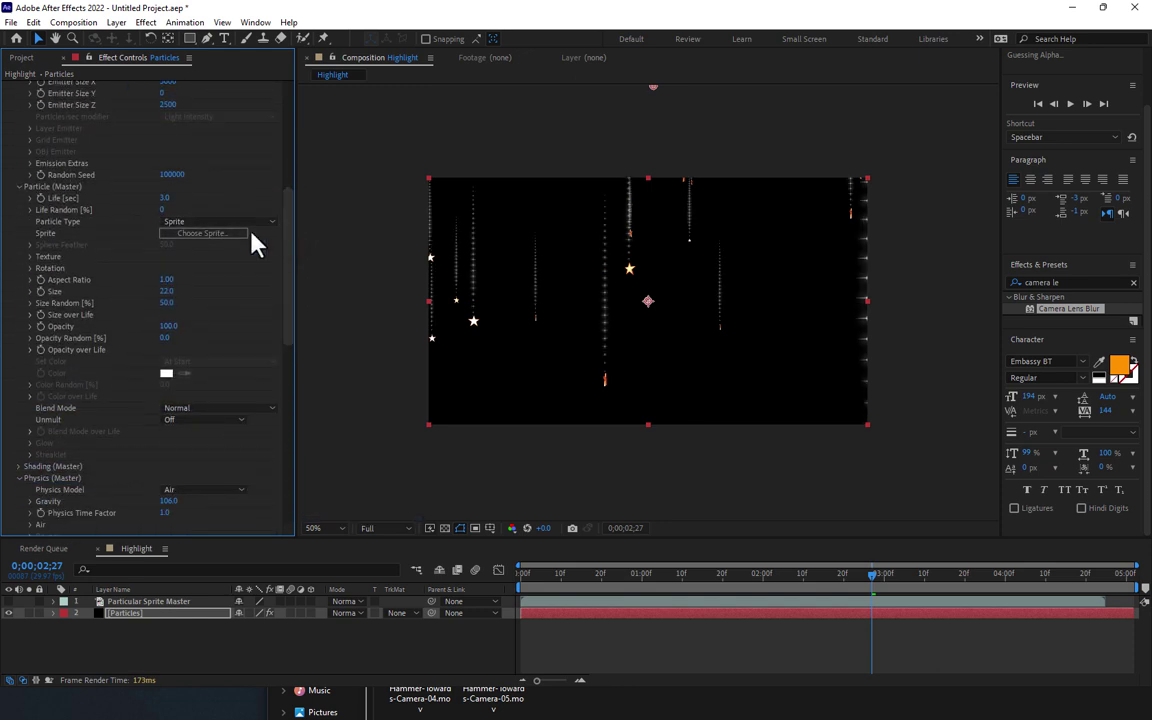
click(30, 314)
click(240, 349)
click(238, 395)
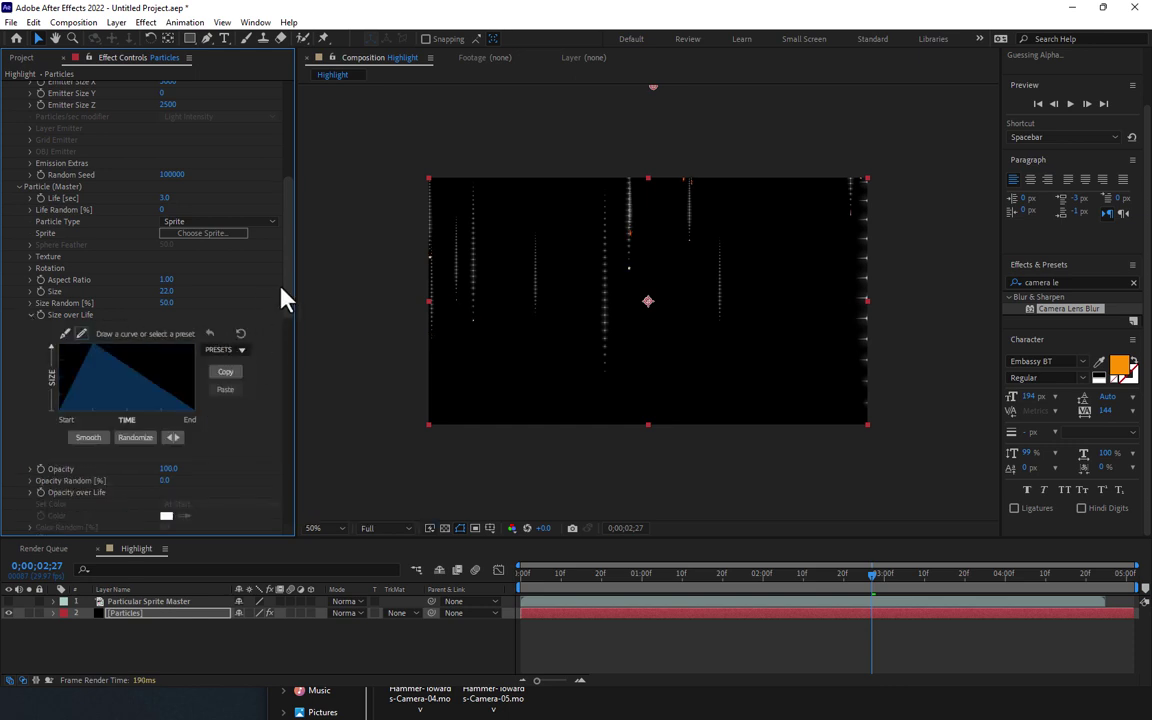
drag(287, 290, 286, 293)
scroll(287, 305, down, 3)
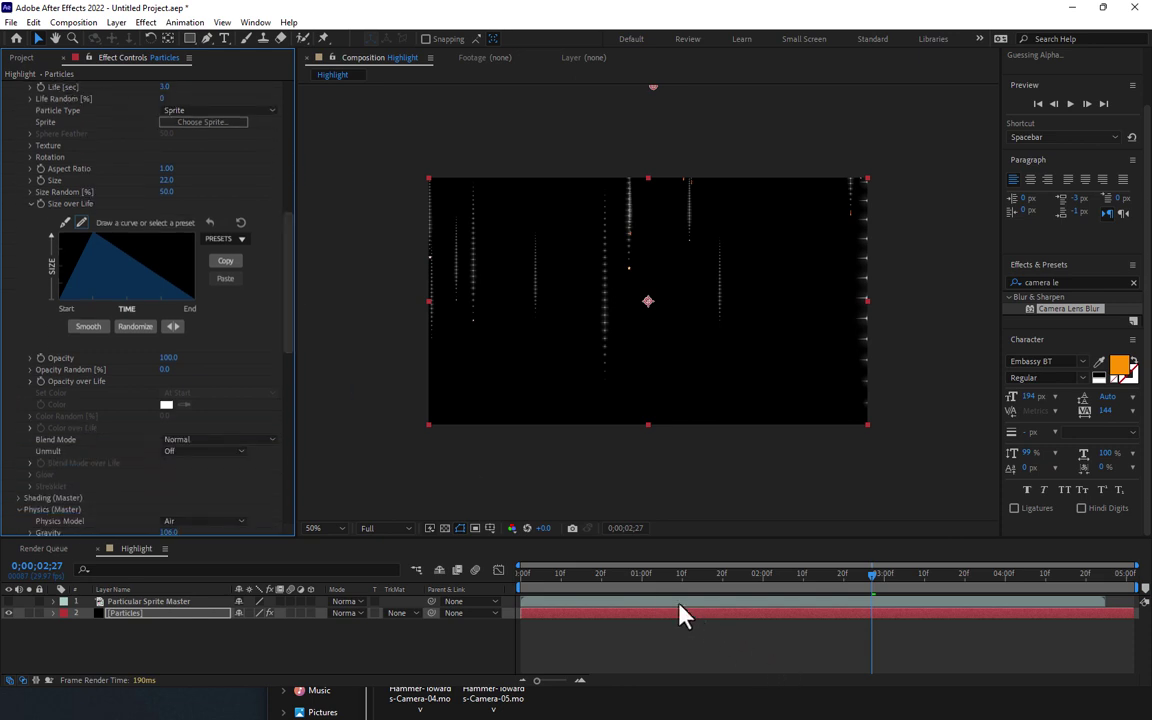
drag(645, 575, 848, 575)
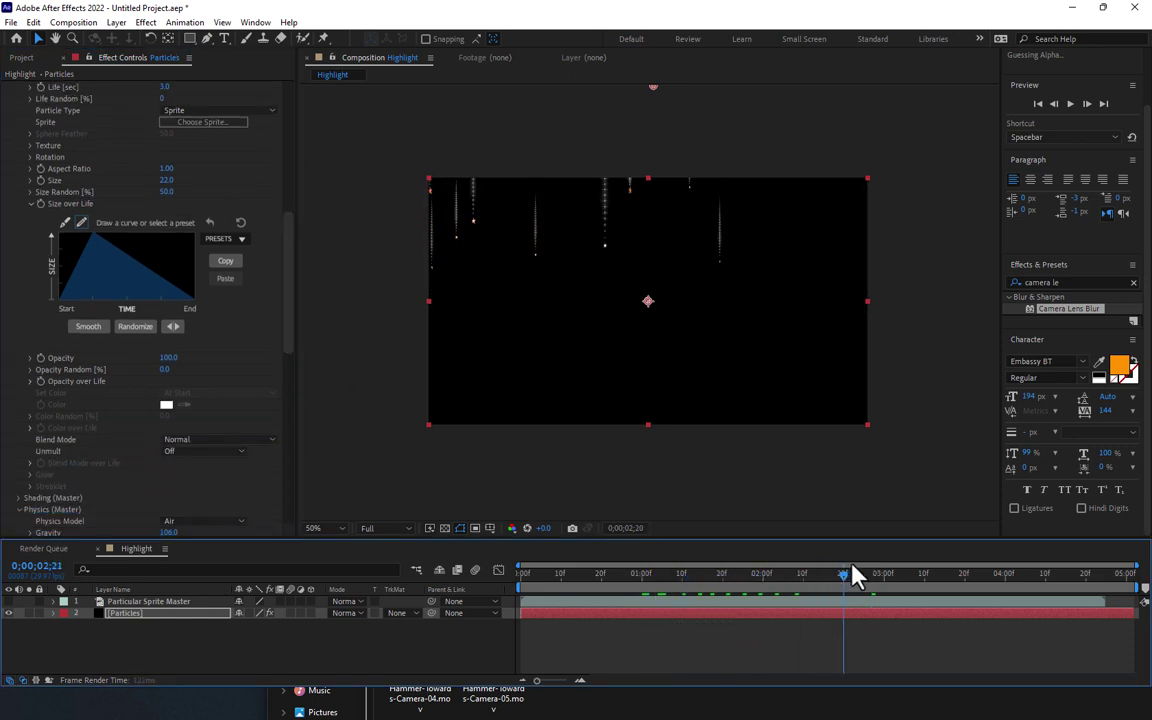
drag(852, 575, 880, 573)
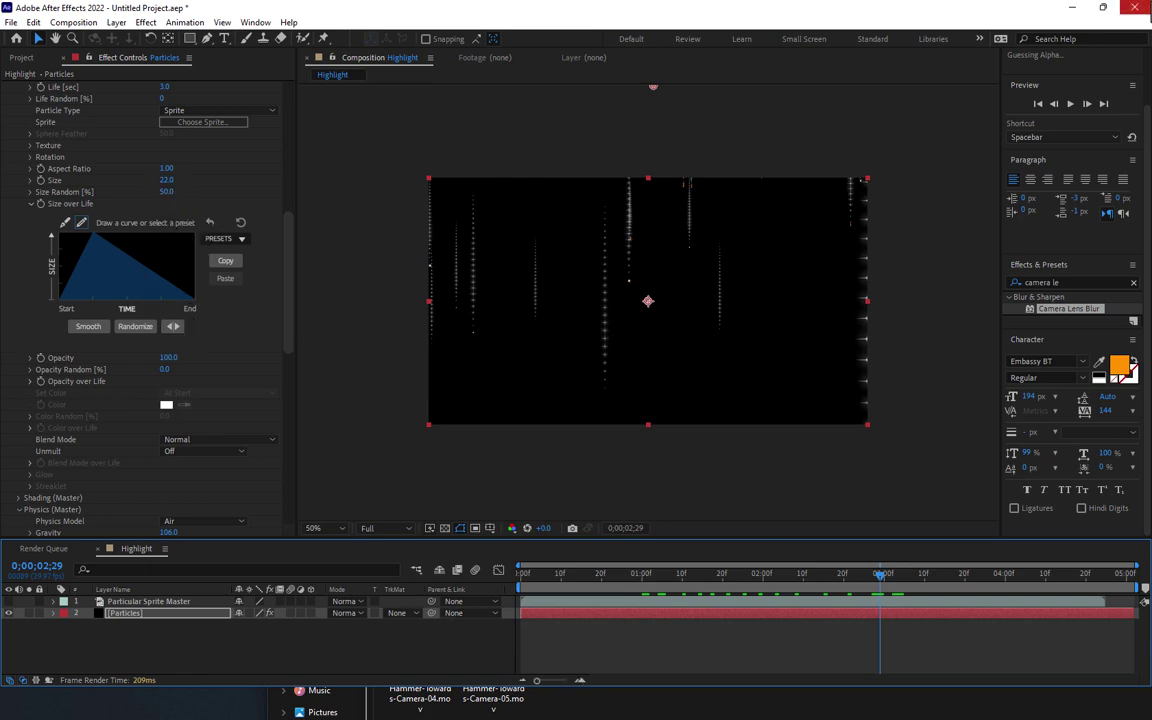
click(1074, 12)
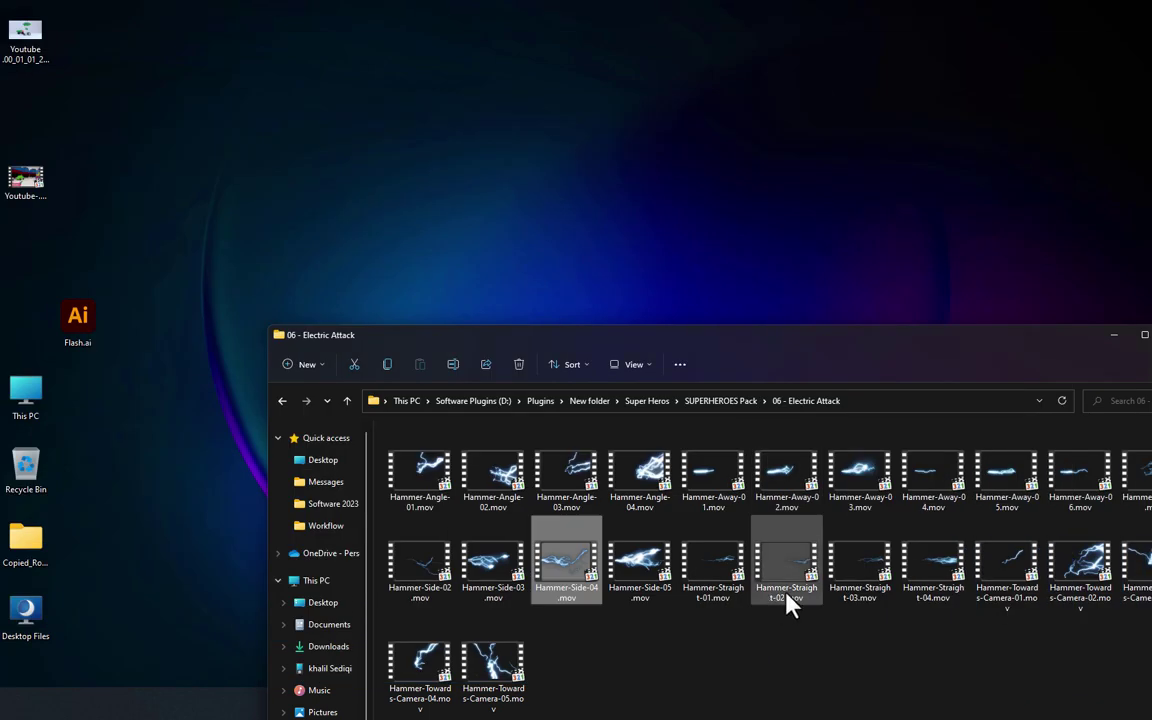
click(1112, 333)
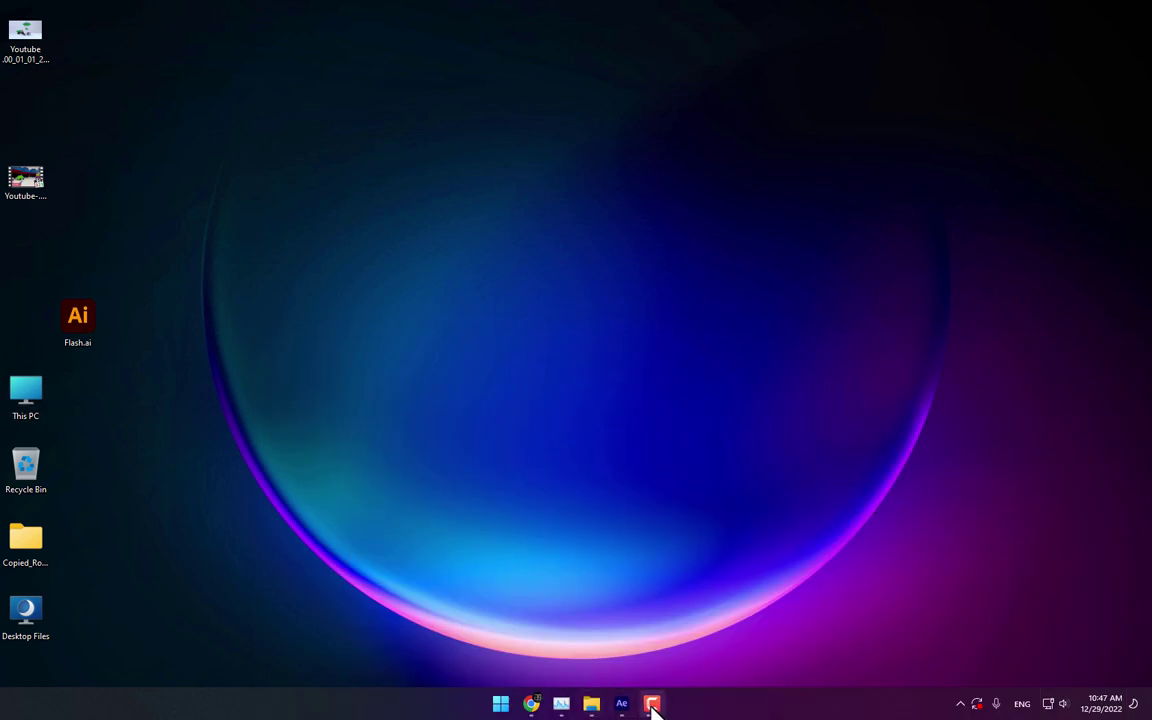
click(621, 704)
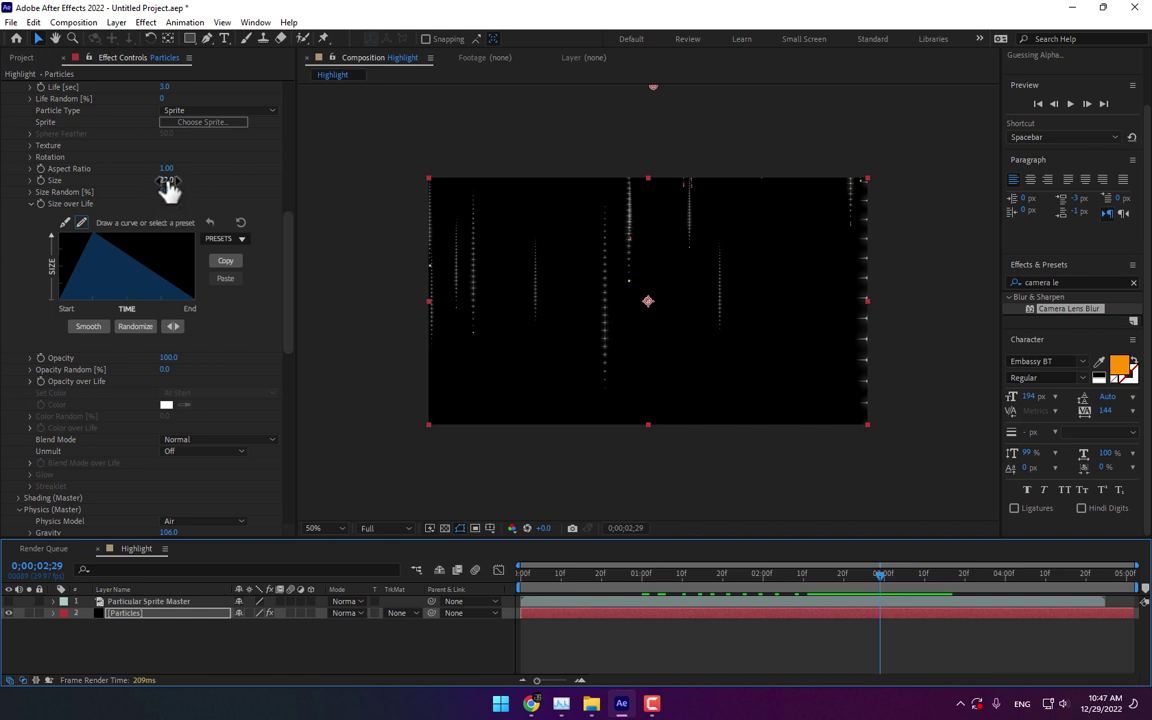
Step: Scrub the main particle size up while previewing the timeline, then set it to 60
drag(167, 180, 193, 179)
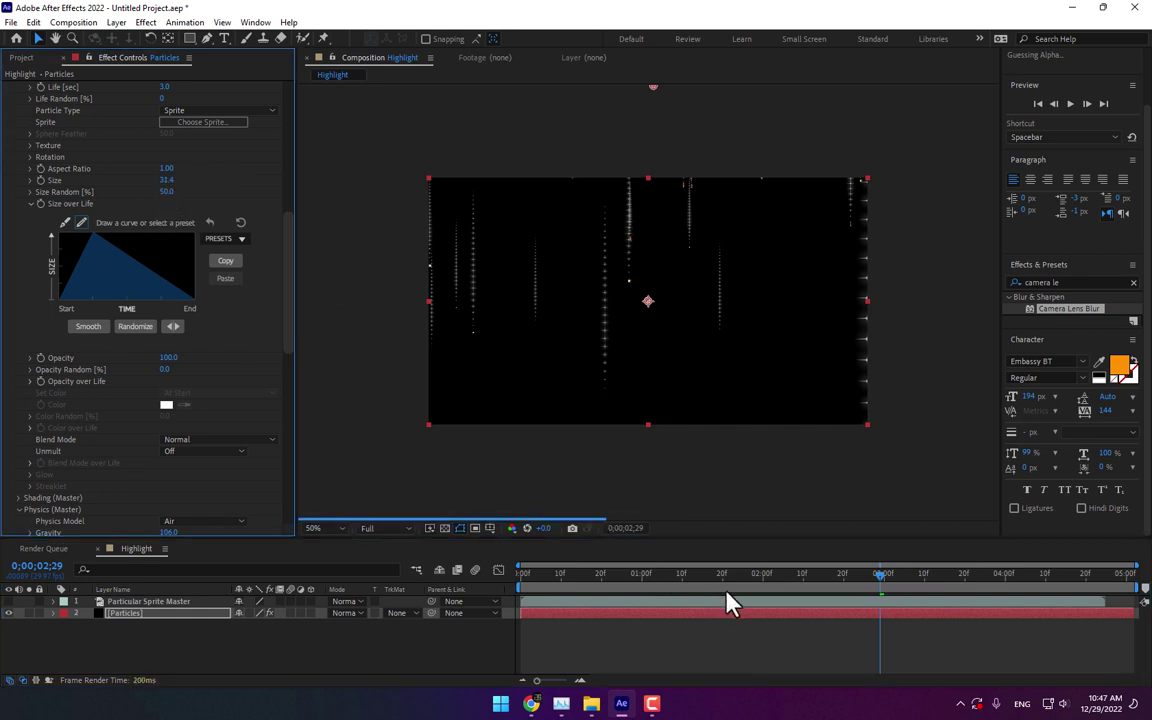
drag(656, 578, 864, 580)
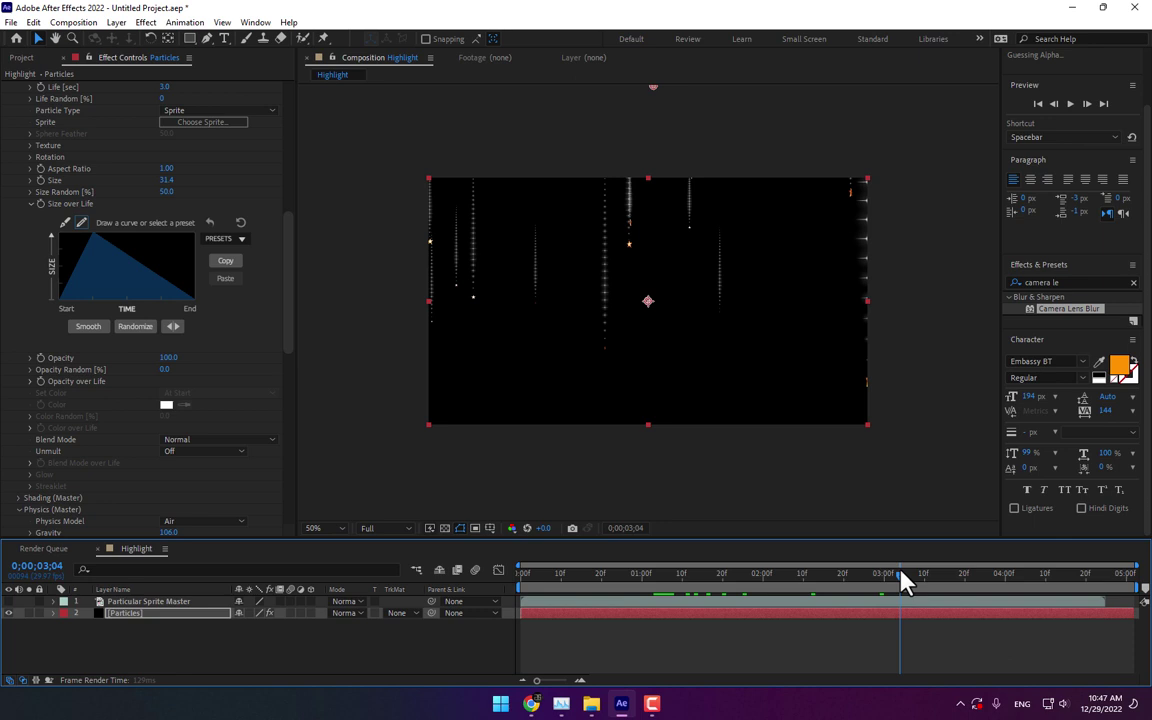
drag(166, 180, 184, 180)
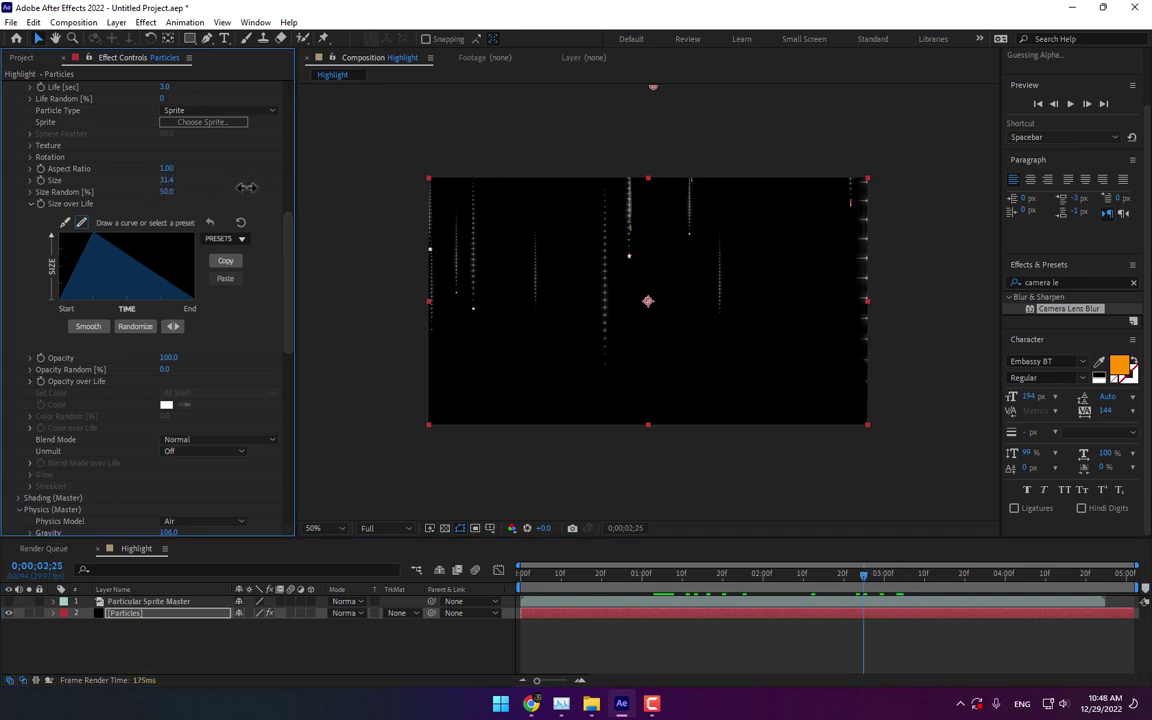
drag(428, 191, 470, 191)
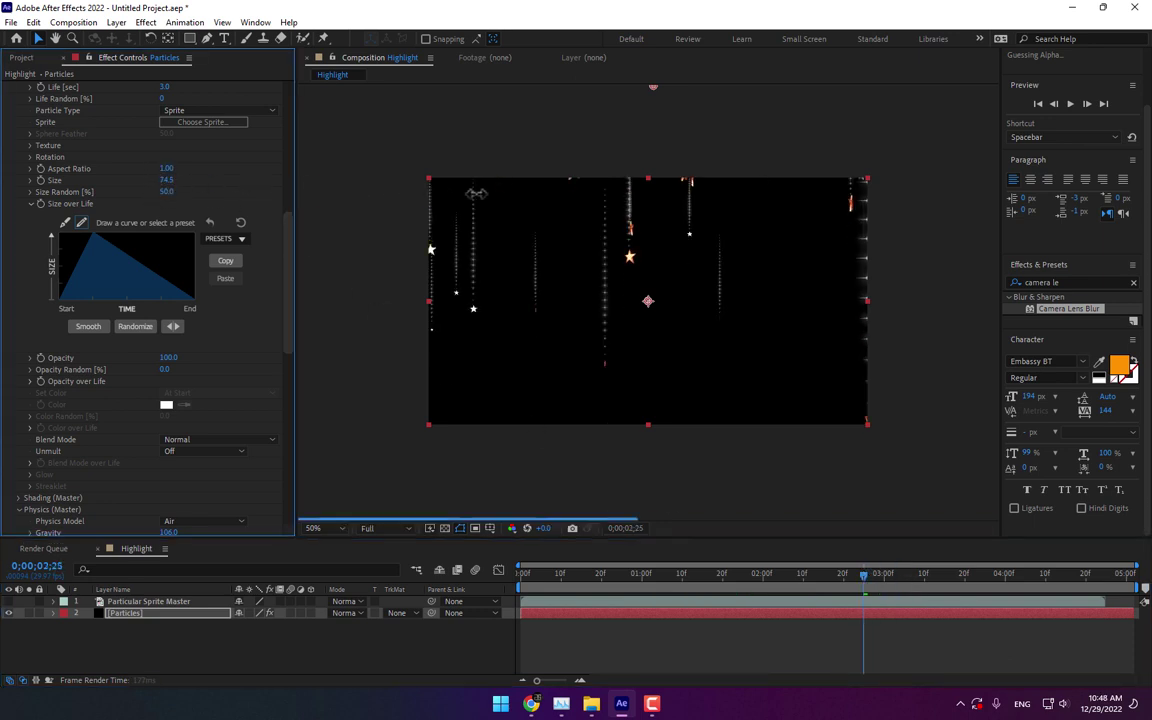
drag(655, 588, 973, 585)
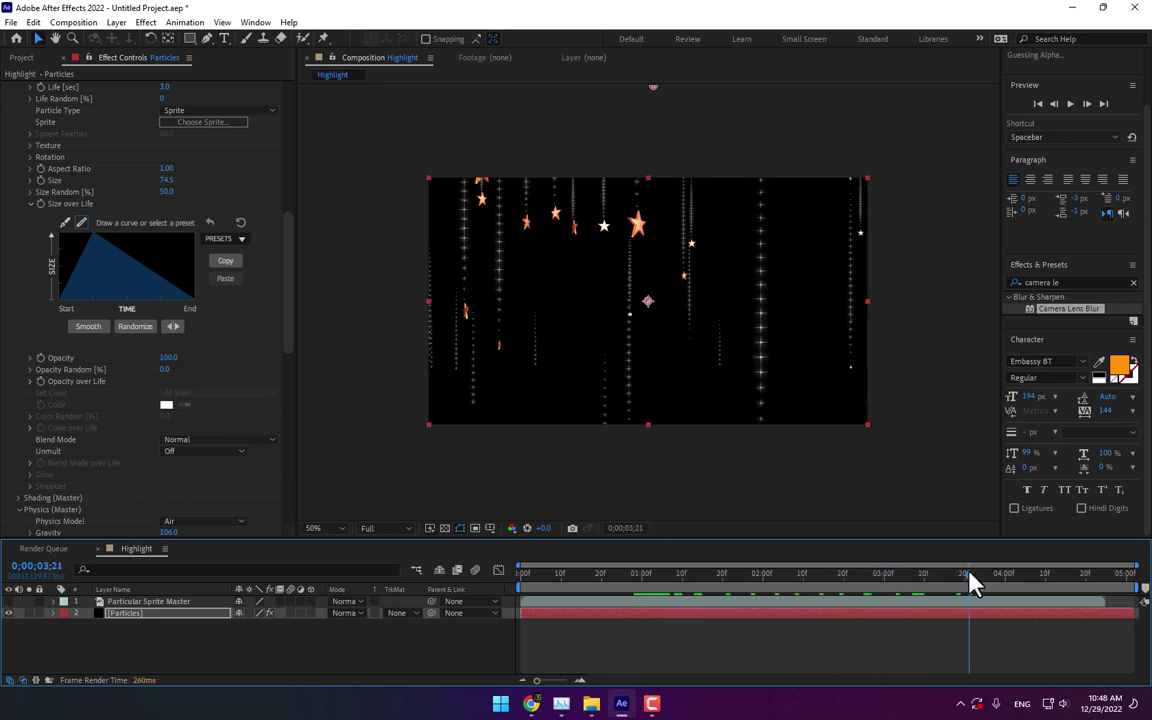
click(166, 180)
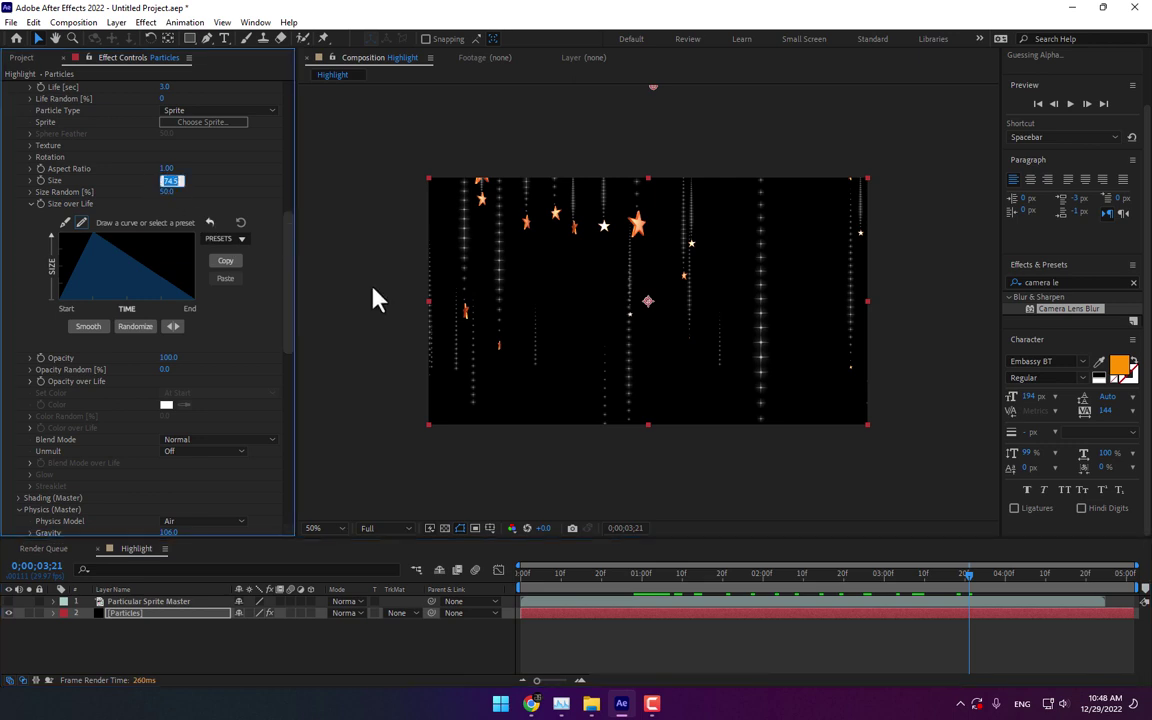
text(60)
key(Return)
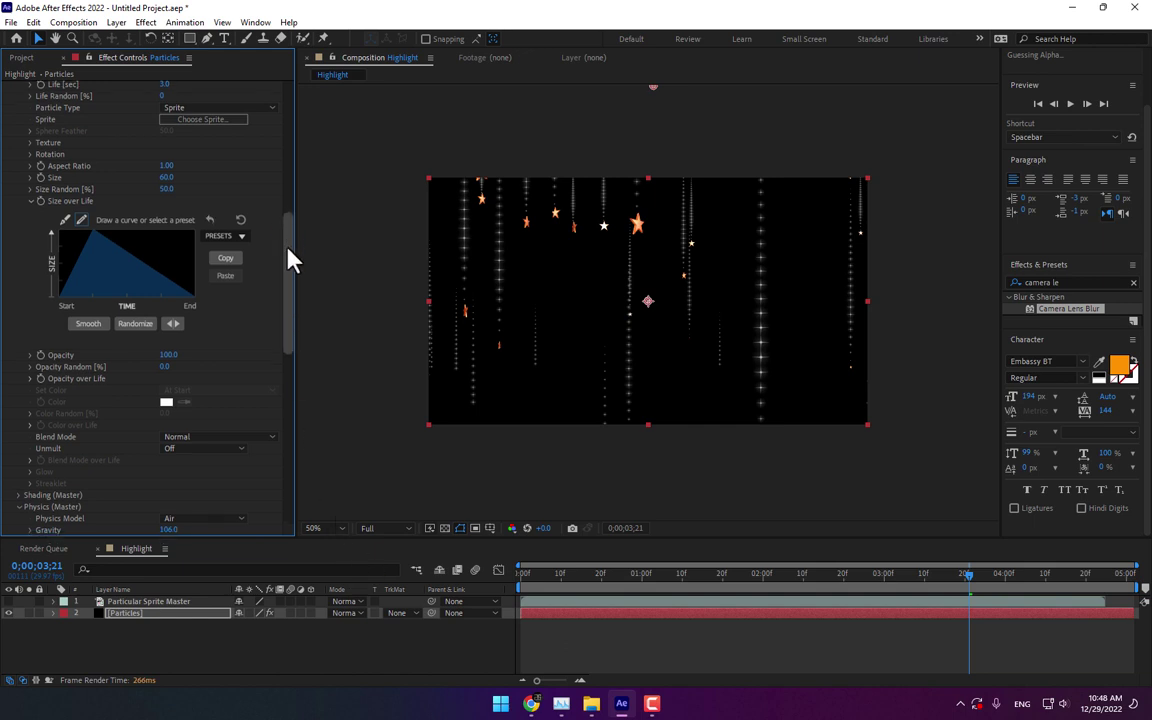
Step: Set the particle Size Random to 65%
drag(288, 255, 284, 478)
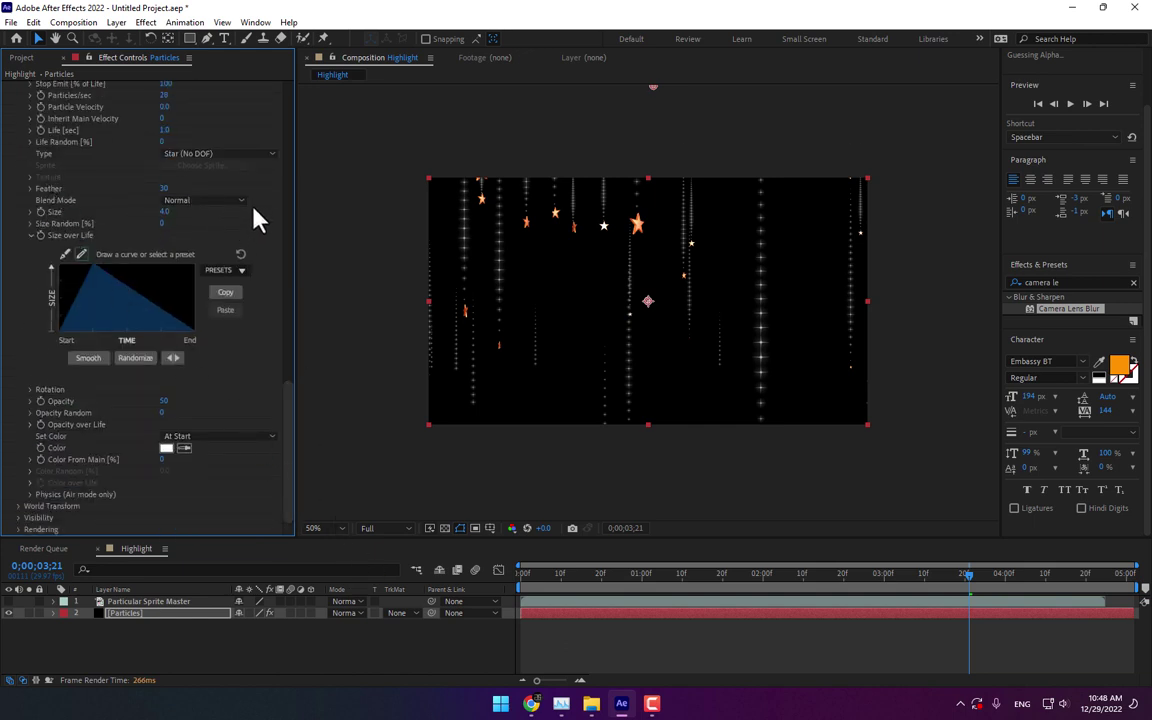
scroll(253, 212, up, 2)
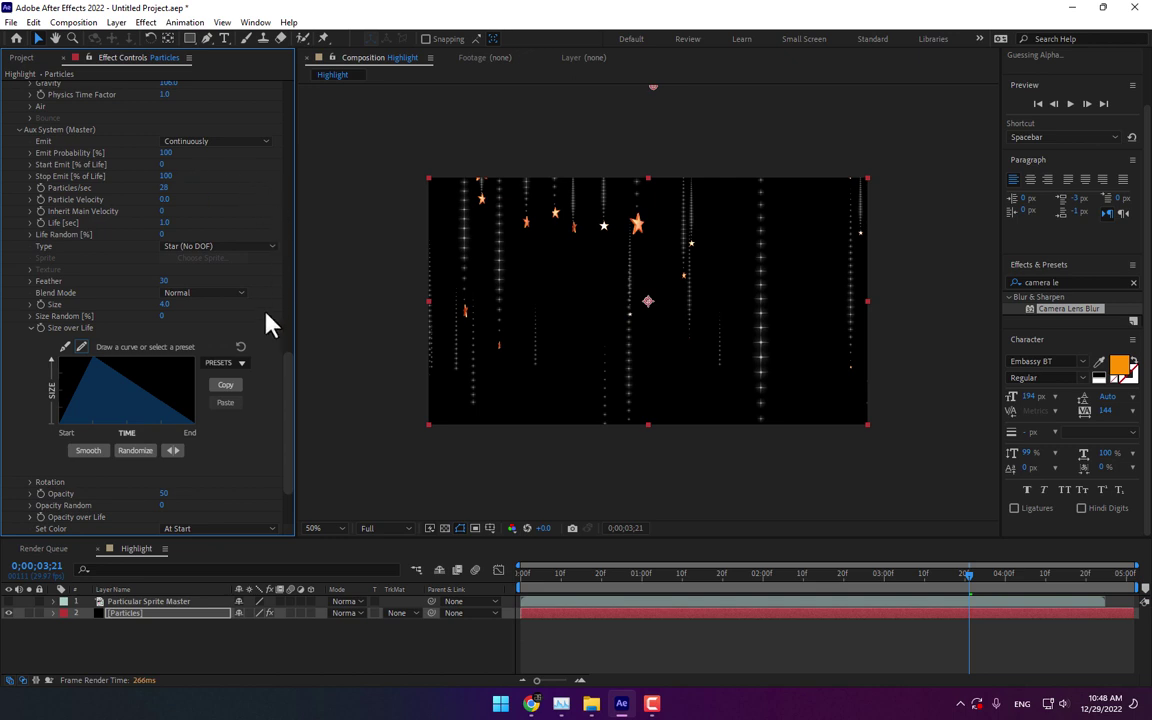
scroll(118, 307, down, 1)
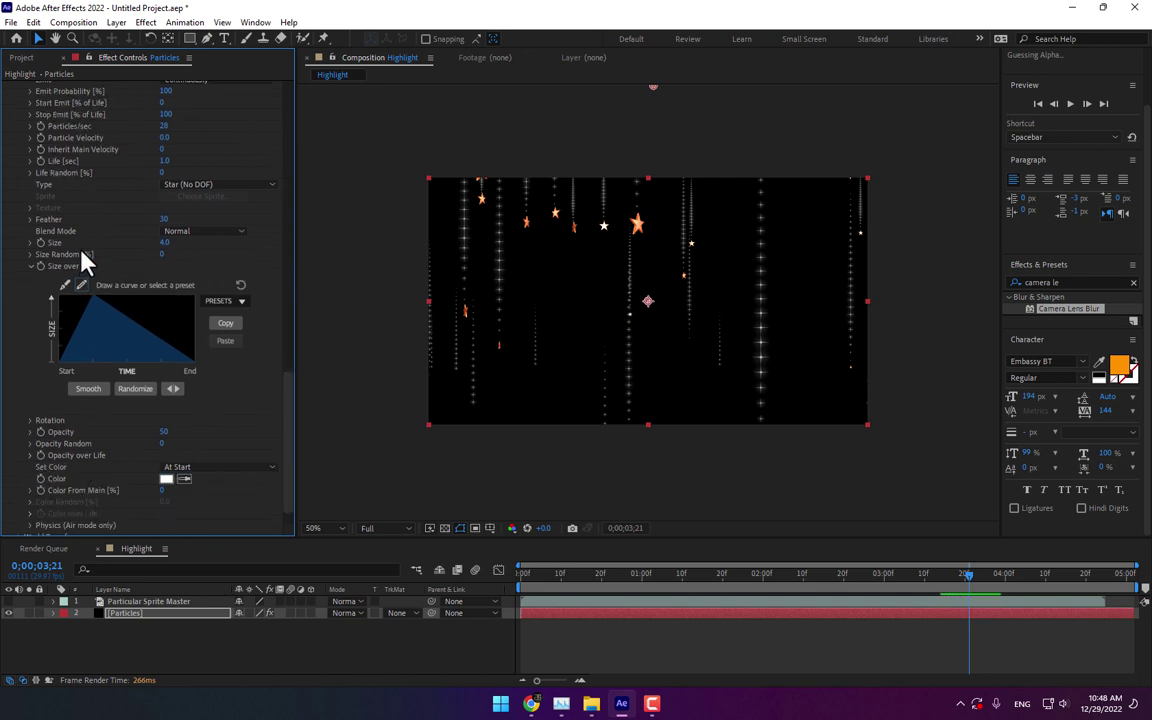
click(163, 255)
text(65)
key(Return)
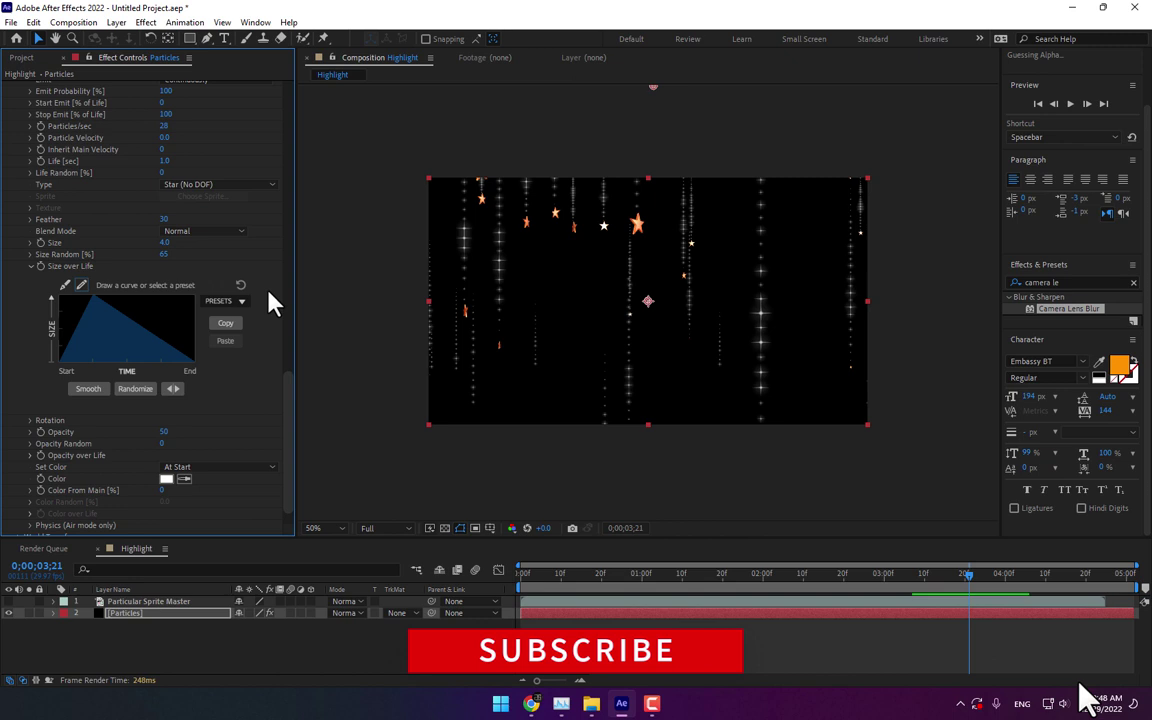
Step: Try a particle size of 1.7, then settle on a size of 2.5
click(164, 243)
text(1.7)
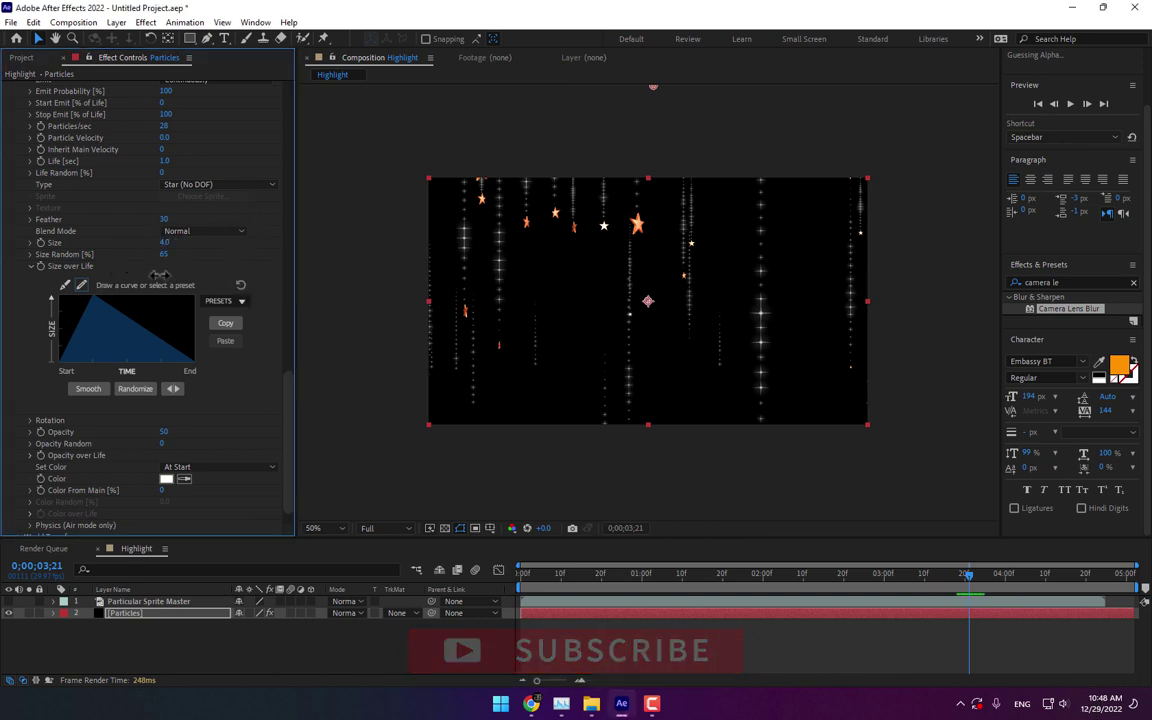
key(Return)
drag(150, 243, 158, 243)
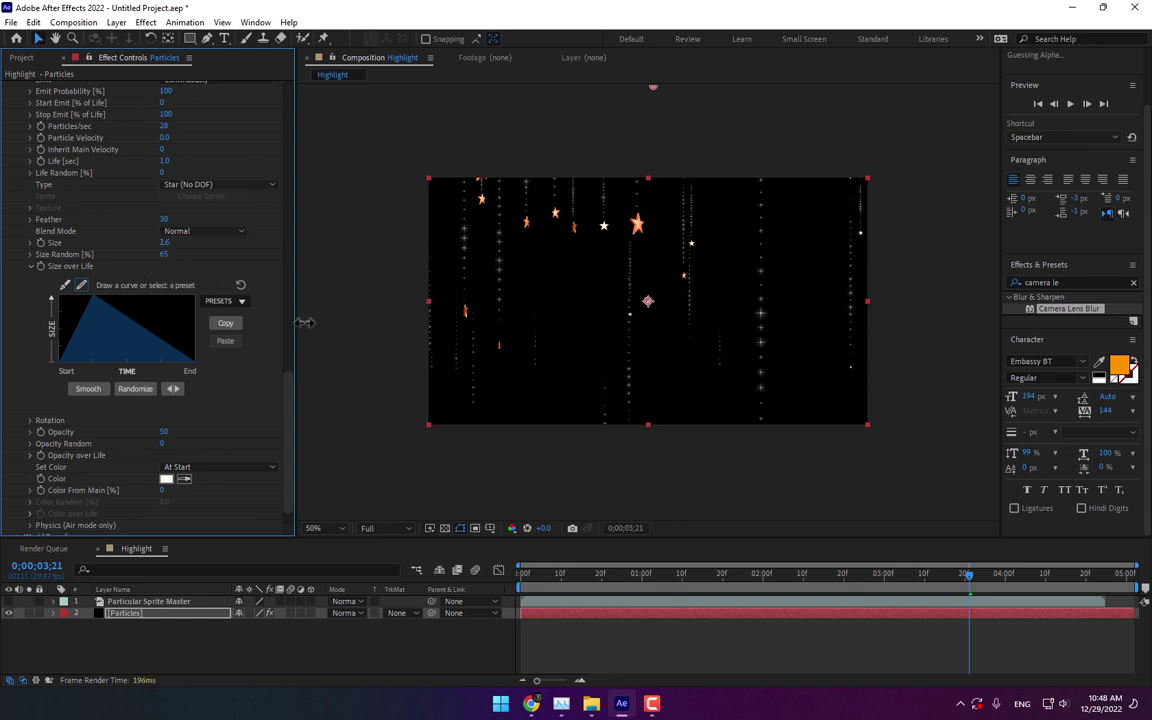
click(164, 243)
text(2.5)
key(Return)
click(303, 663)
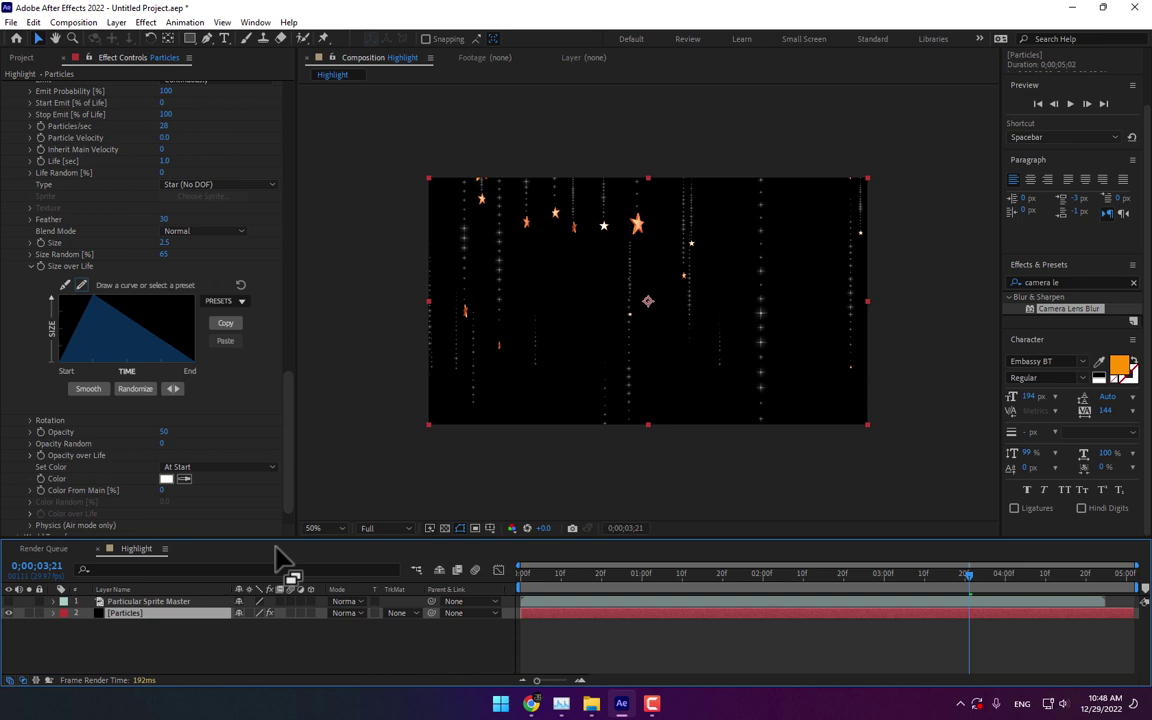
Step: Apply a Glow effect to Particles with 80% threshold and radius 51
click(1075, 282)
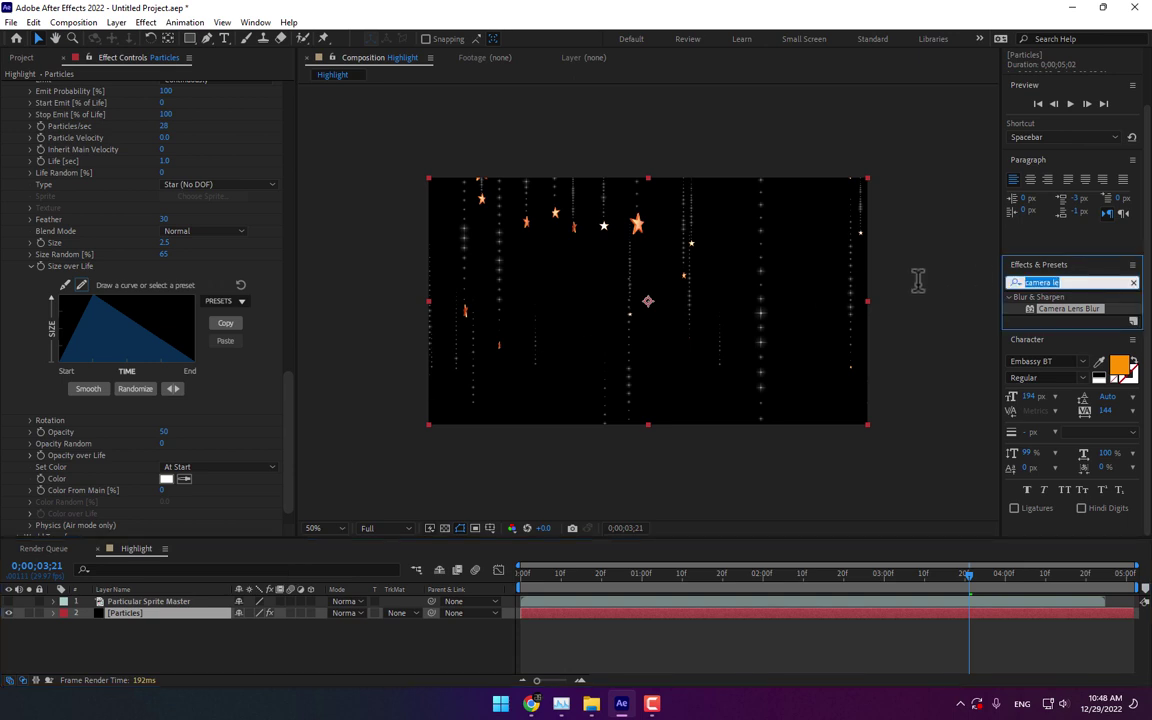
text(glow)
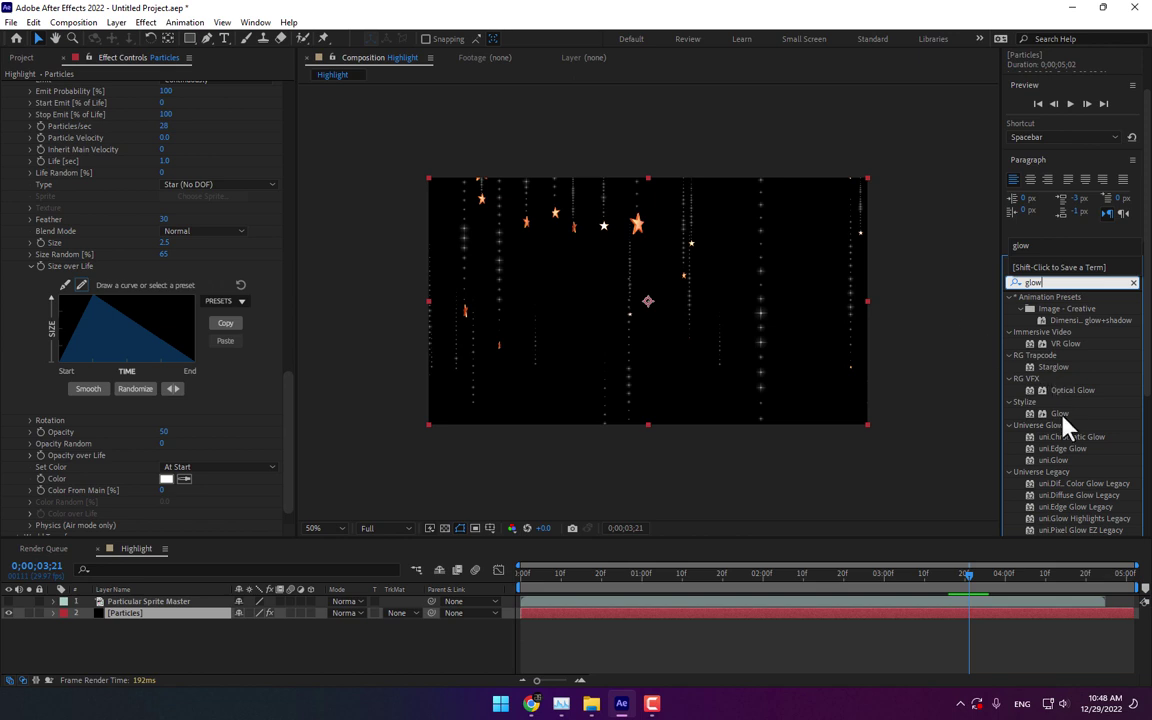
double_click(1058, 413)
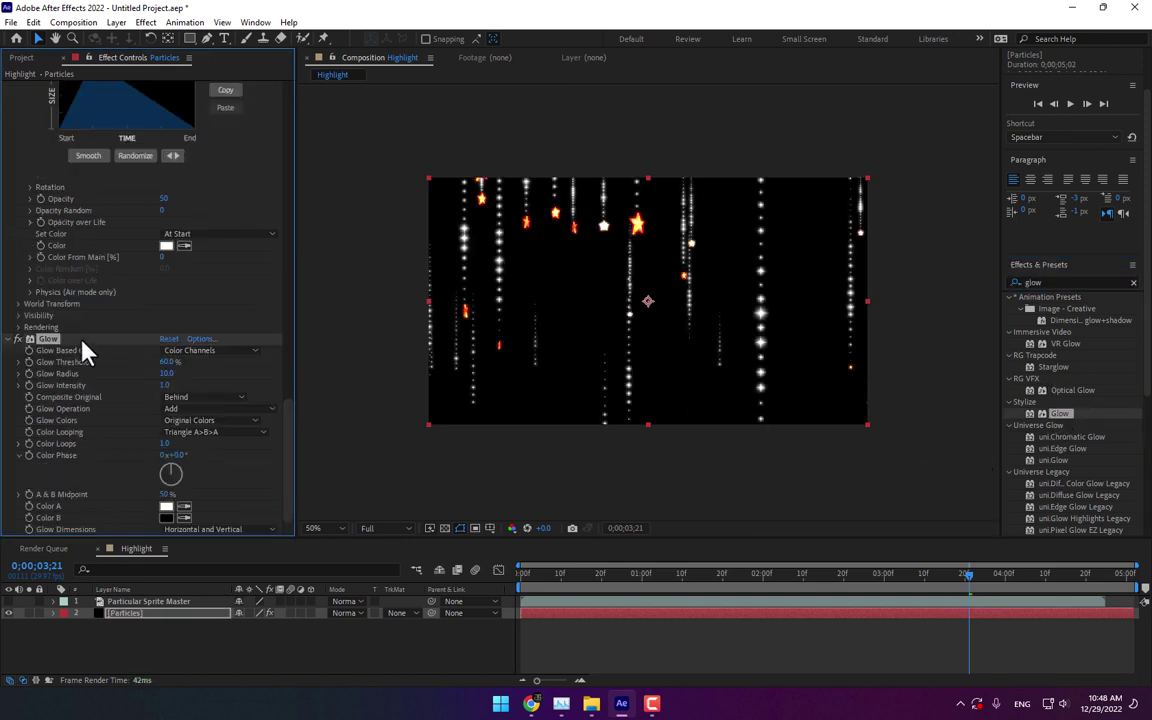
drag(165, 373, 202, 357)
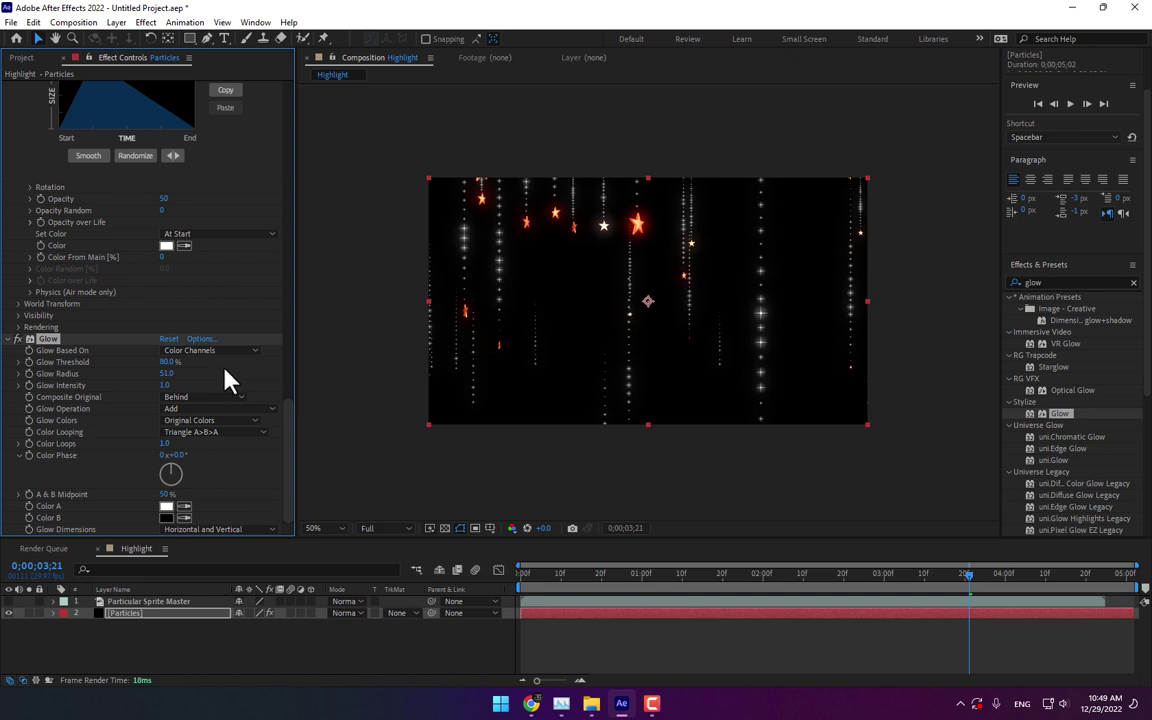
Step: Add a new text layer reading 'Happy'
click(253, 665)
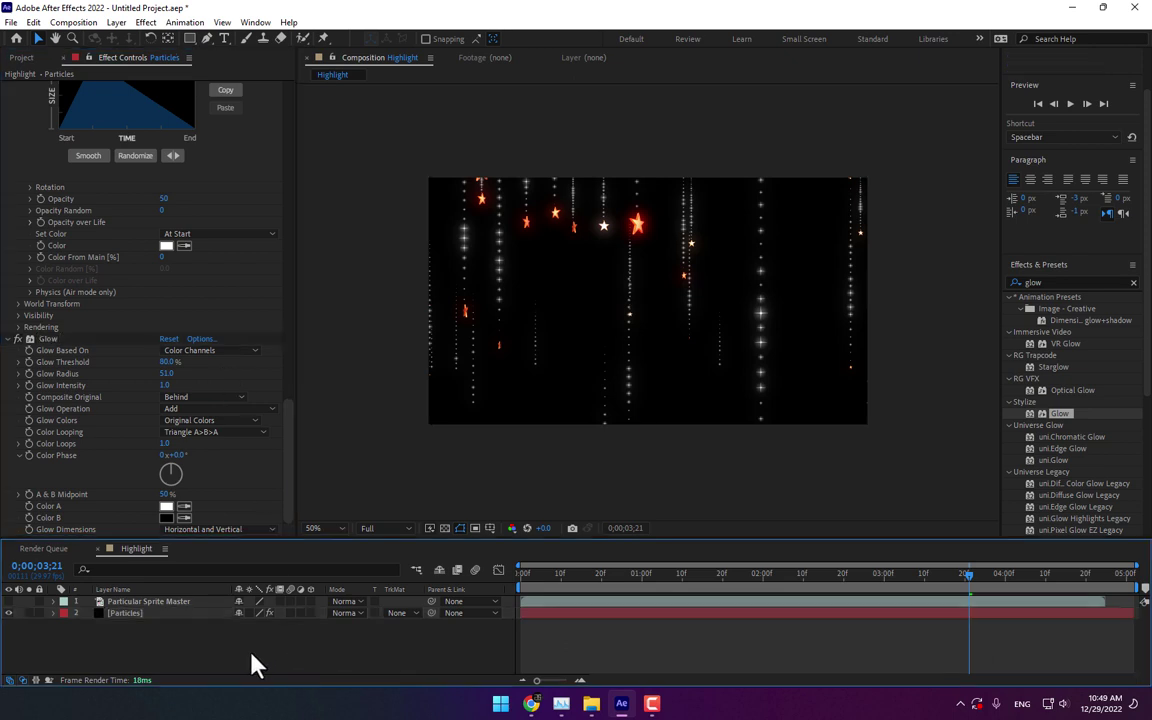
right_click(196, 665)
click(413, 506)
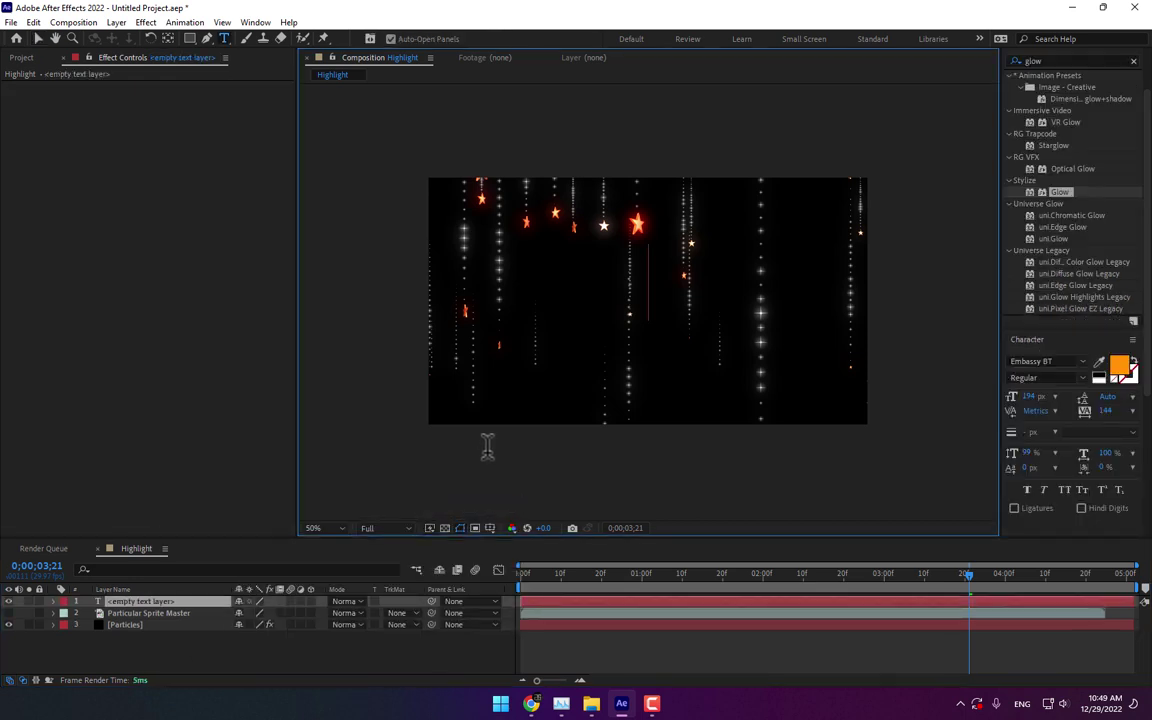
text(Happy)
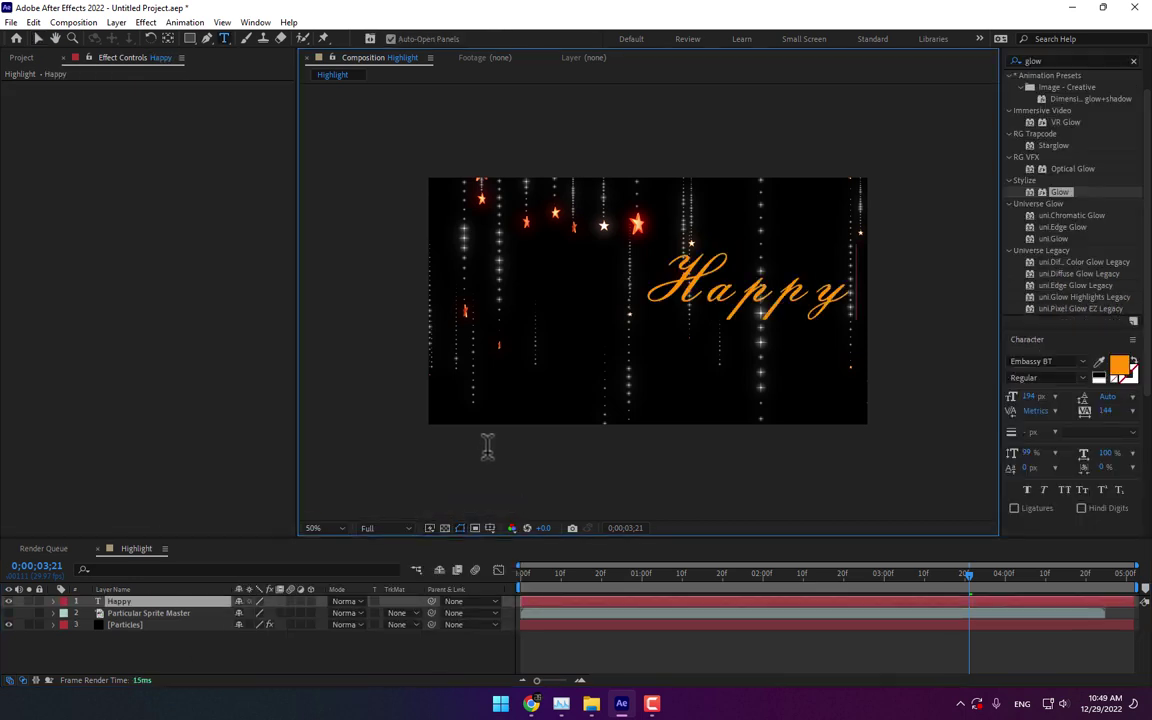
click(38, 38)
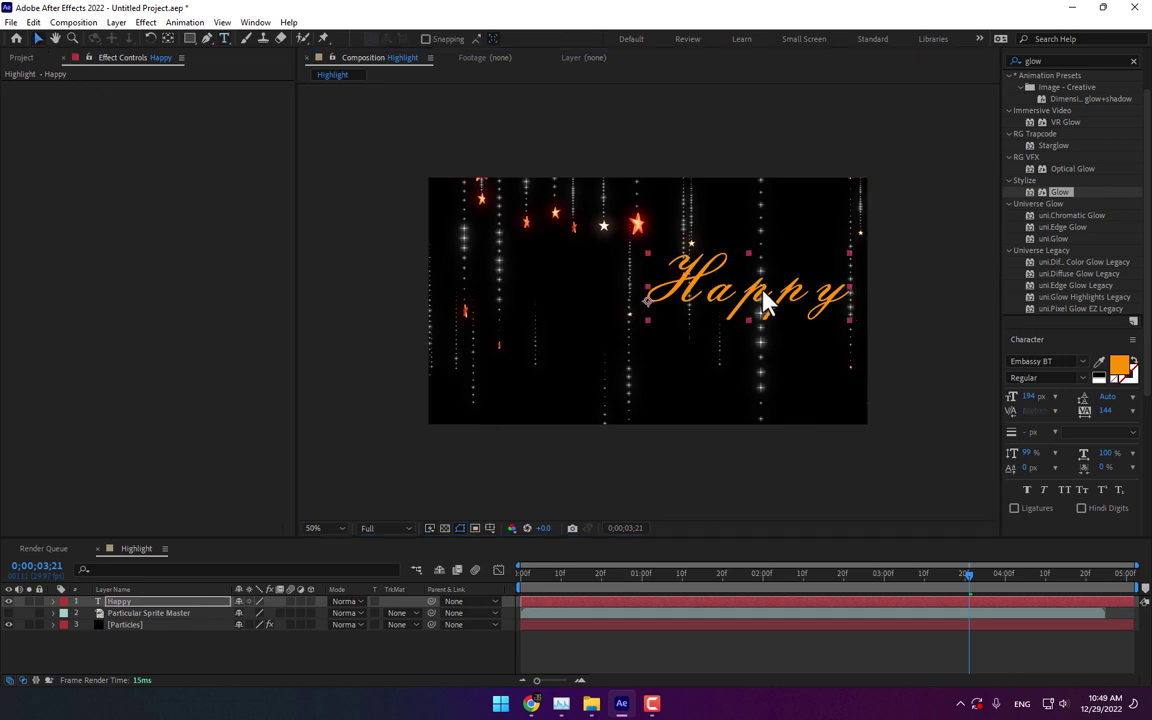
Step: Centre the Happy text in the composition and show the Title/Action Safe guides
drag(765, 296, 645, 300)
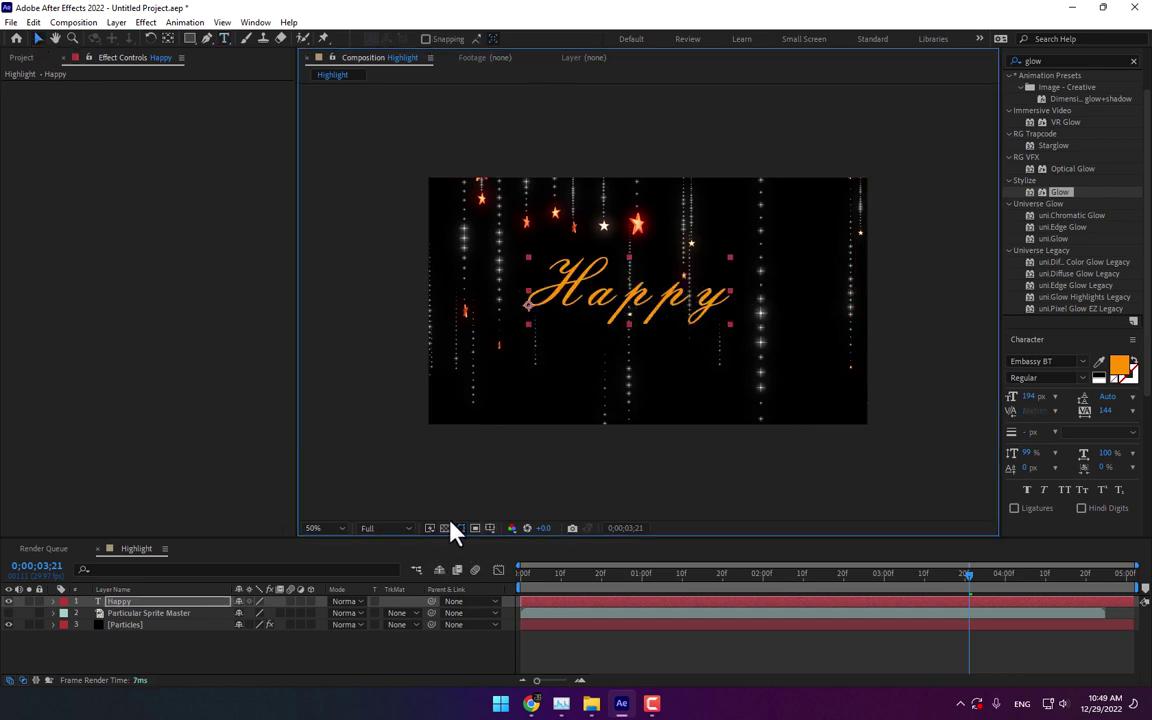
click(489, 528)
click(538, 544)
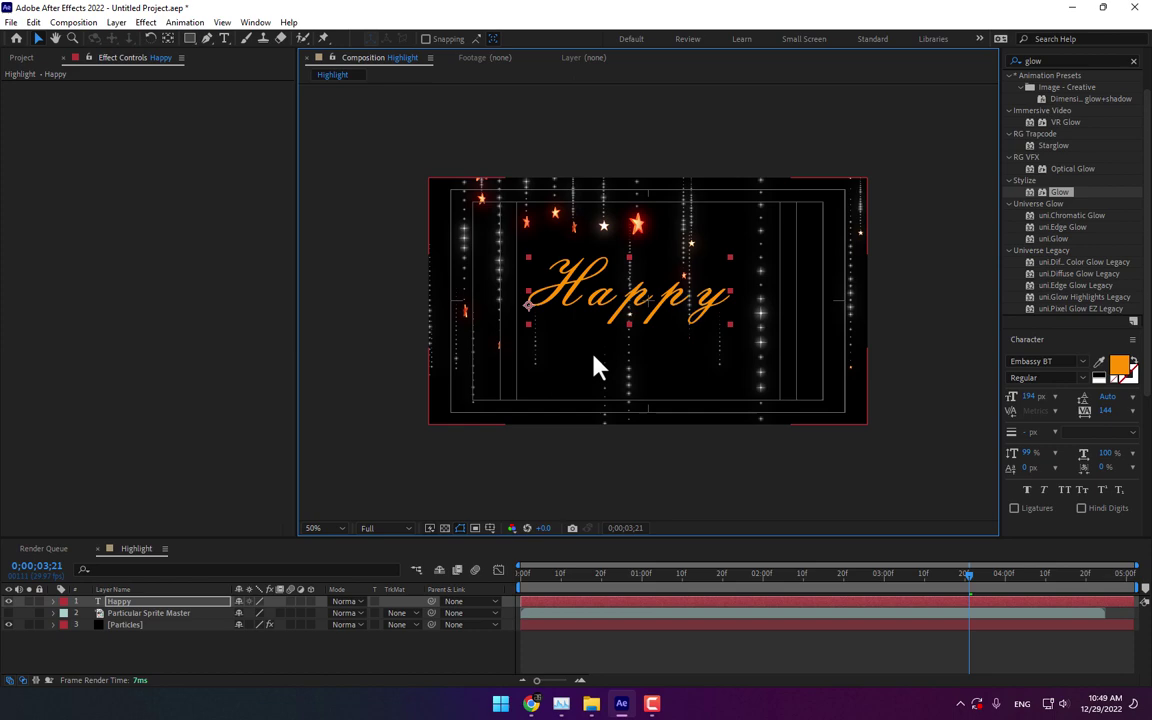
Step: Save the project to the Desktop as 1.aep
key(ctrl+s)
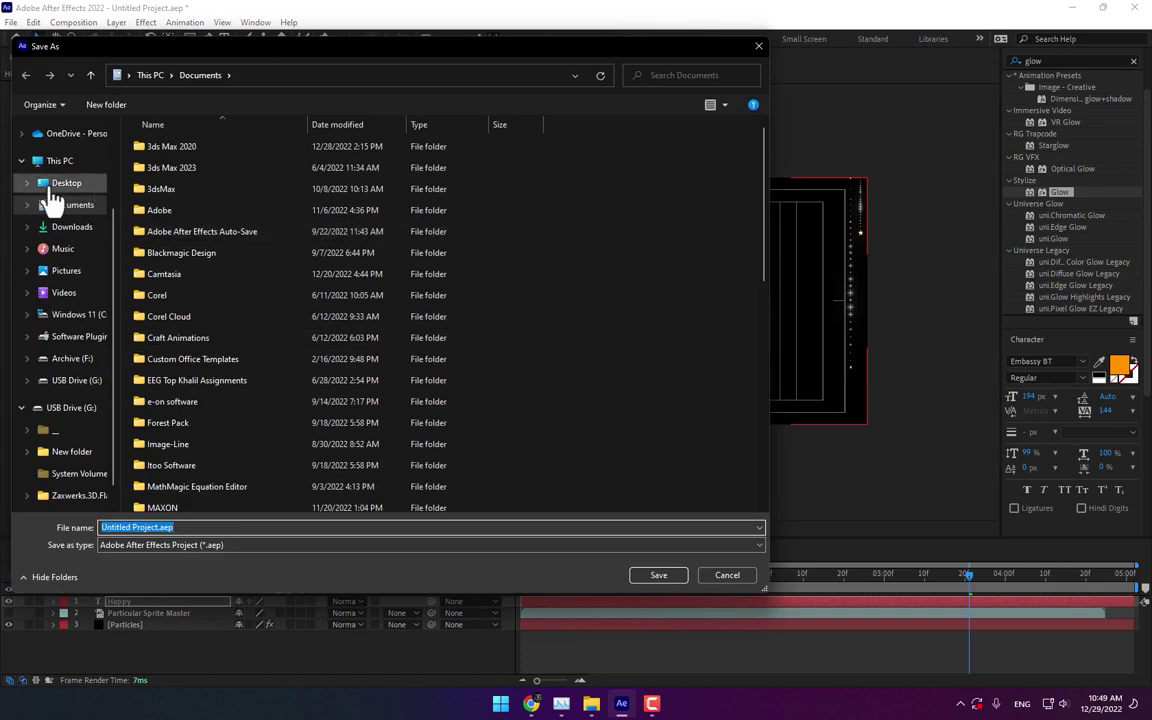
click(62, 183)
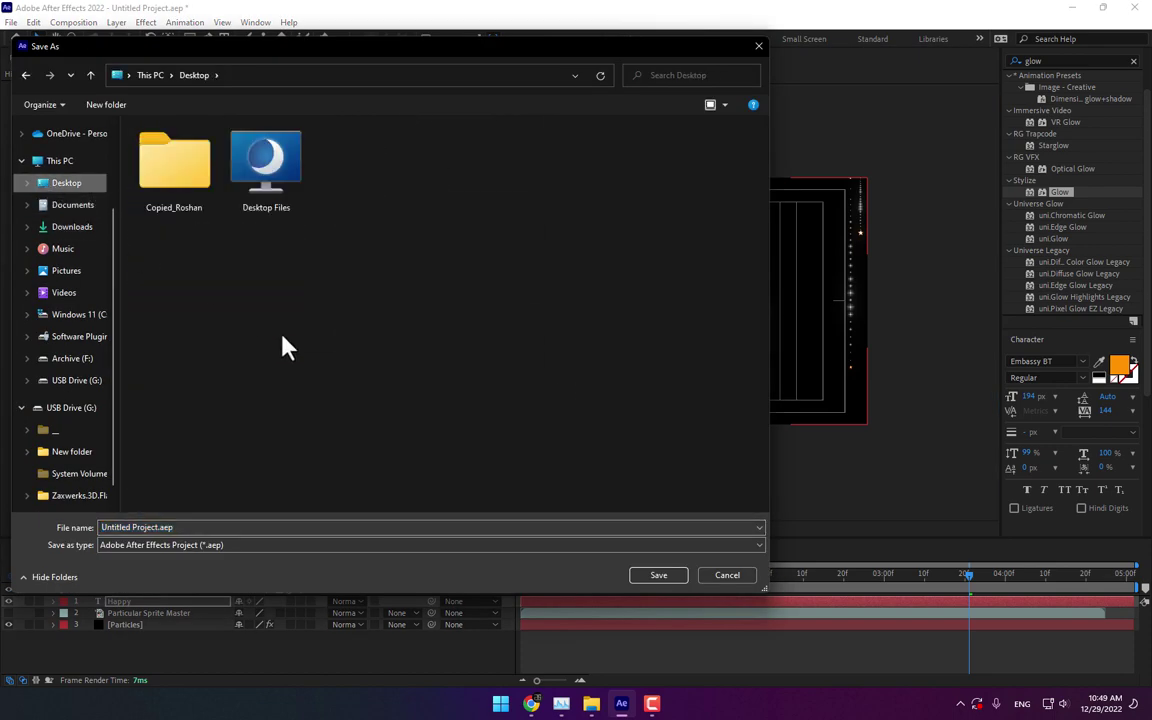
click(265, 527)
text(1)
key(Return)
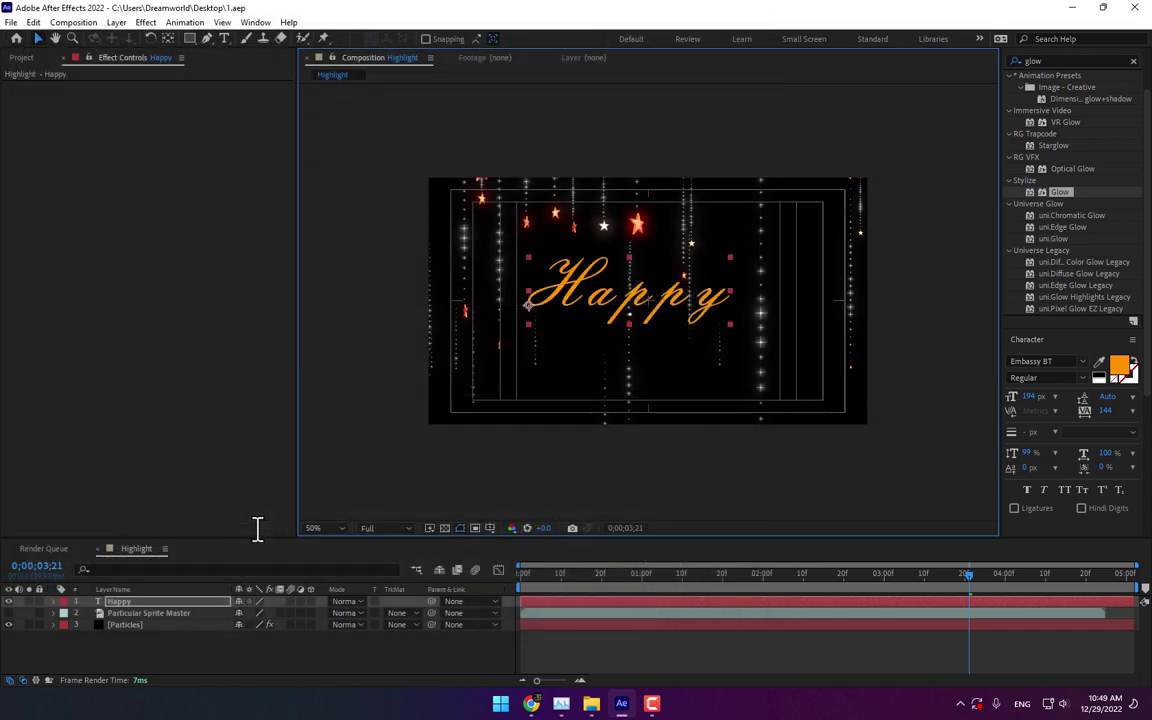
Step: Set the viewer zoom to Fit and nudge the Happy text slightly right and down
click(475, 529)
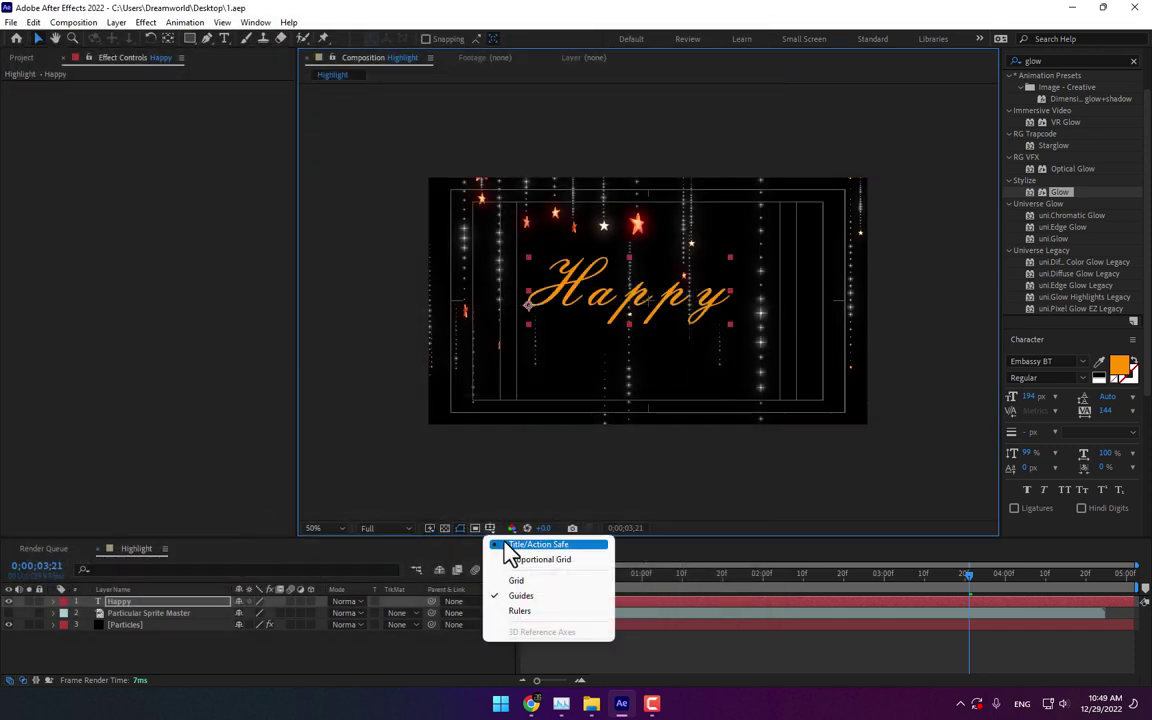
click(411, 666)
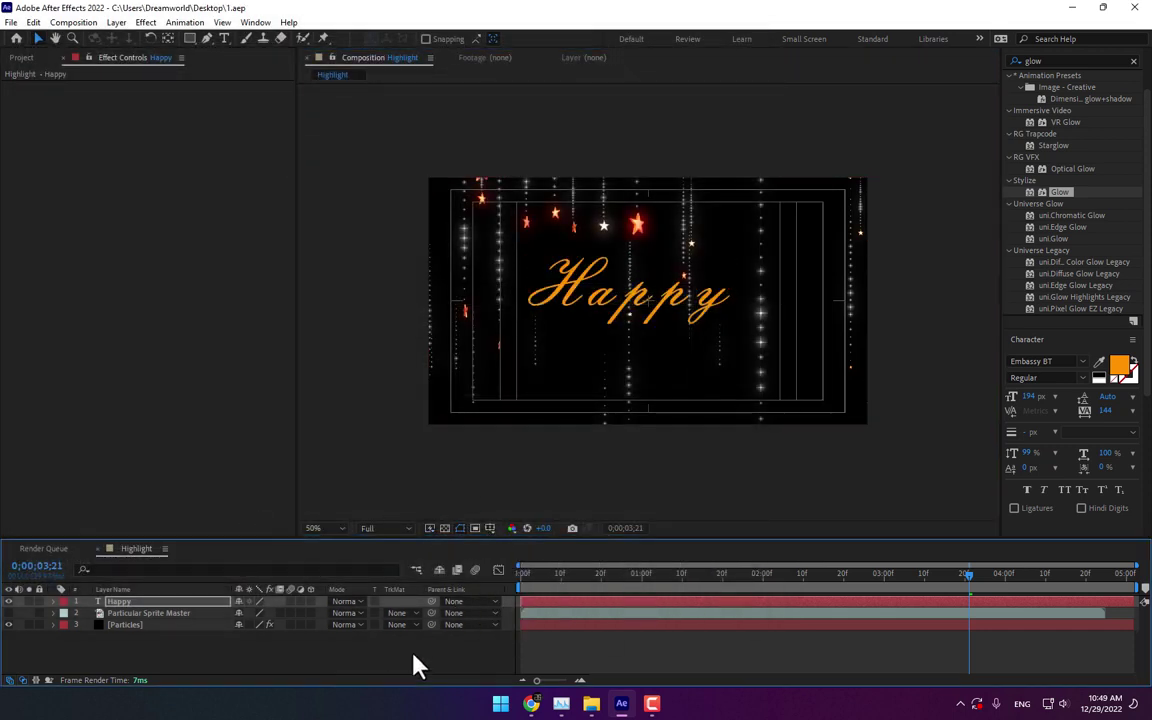
click(333, 528)
click(327, 297)
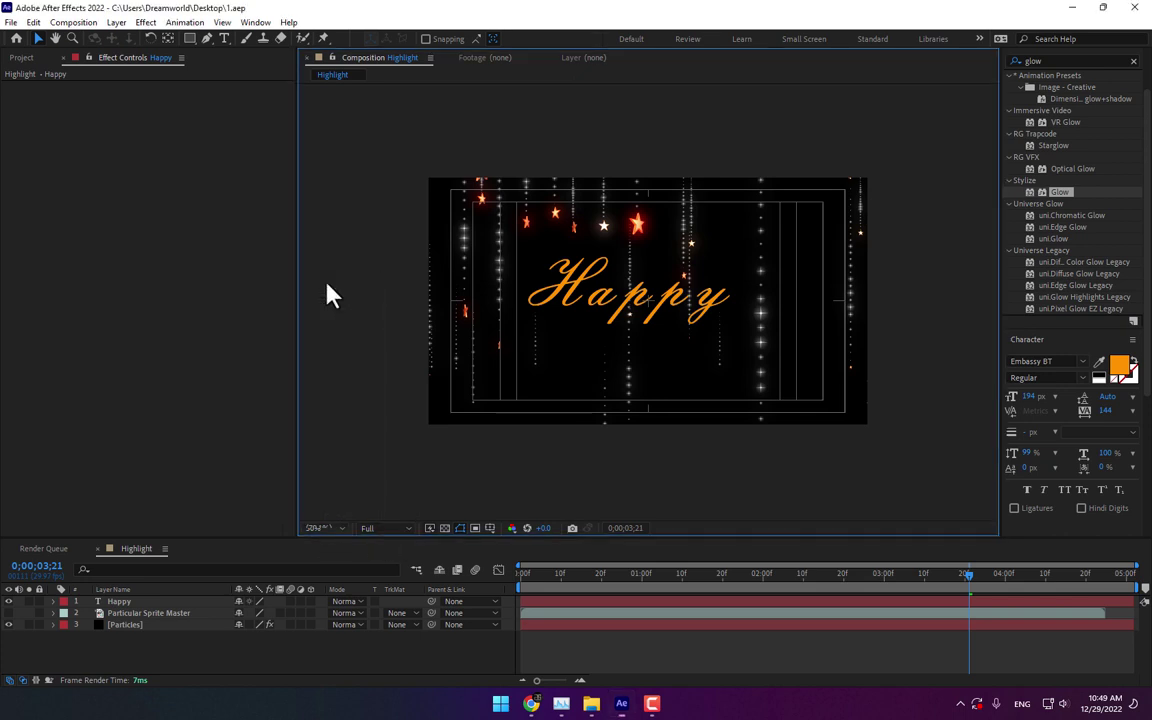
drag(731, 313, 759, 320)
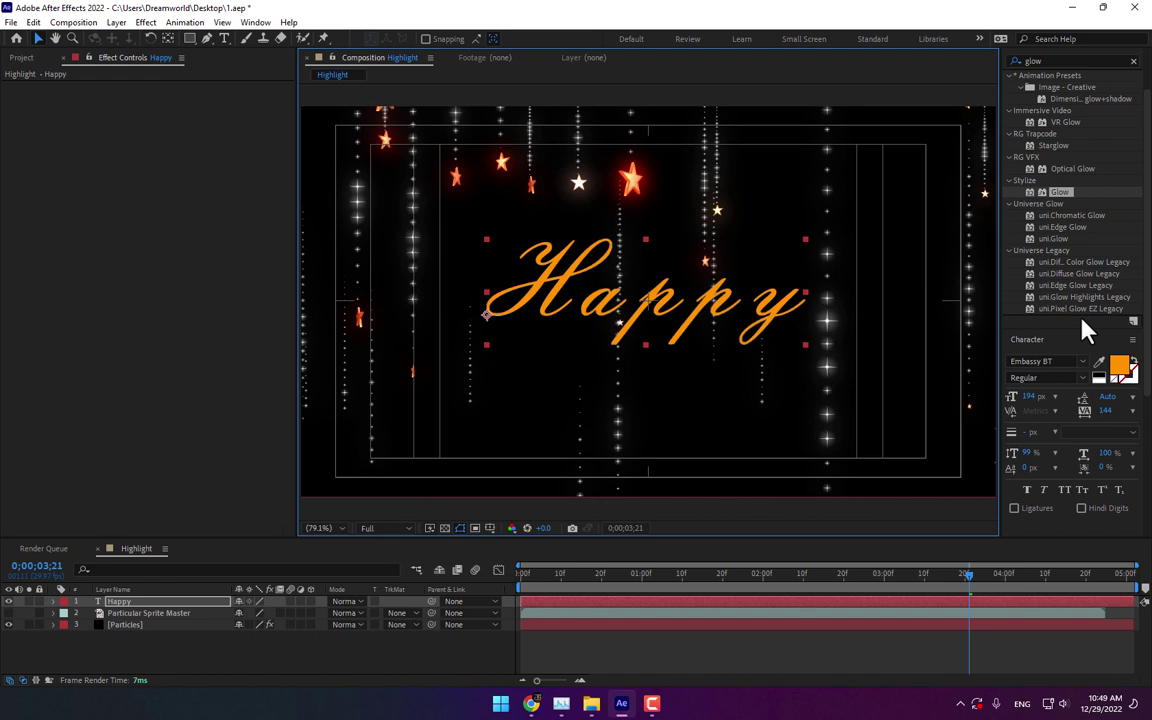
click(1133, 339)
click(960, 397)
Step: Apply Bevel Alpha to the Happy text layer via an effects search for 'beve'
click(1042, 347)
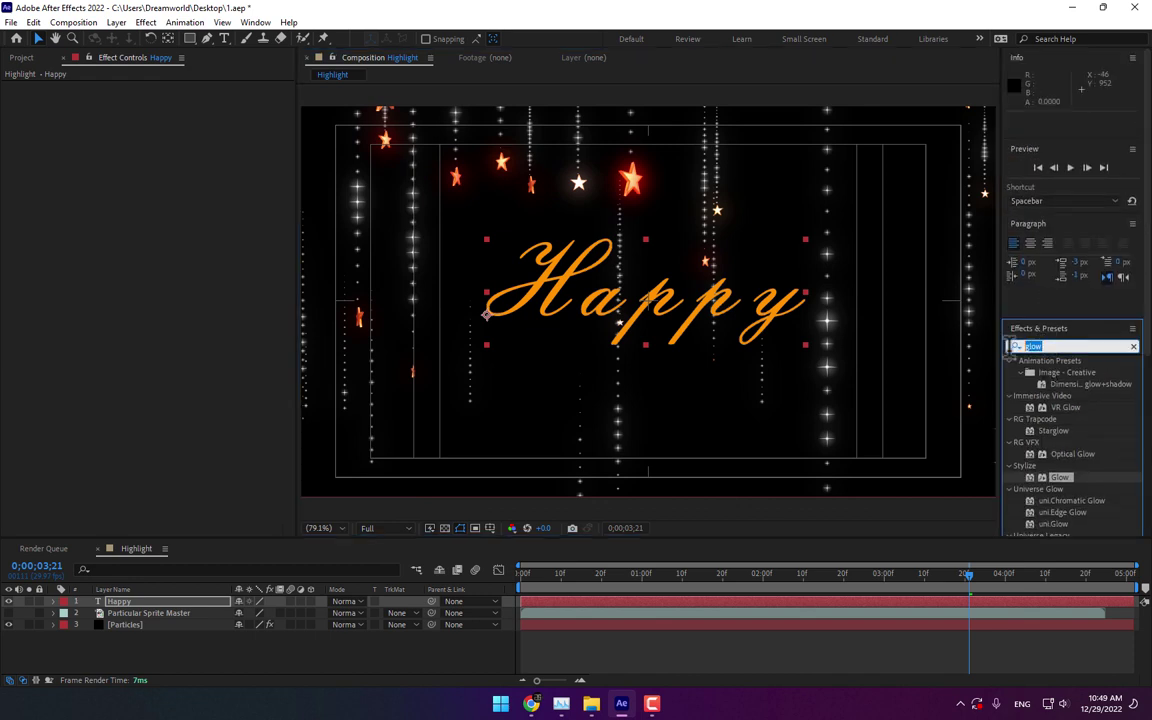
text(beve)
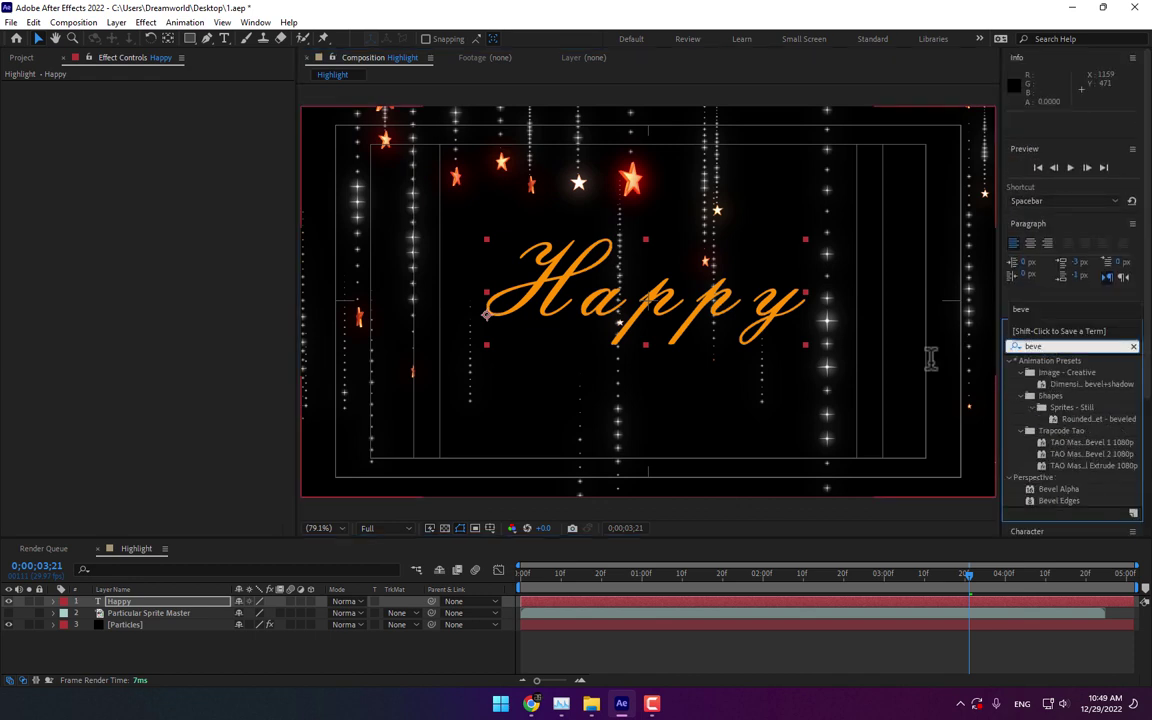
double_click(1046, 488)
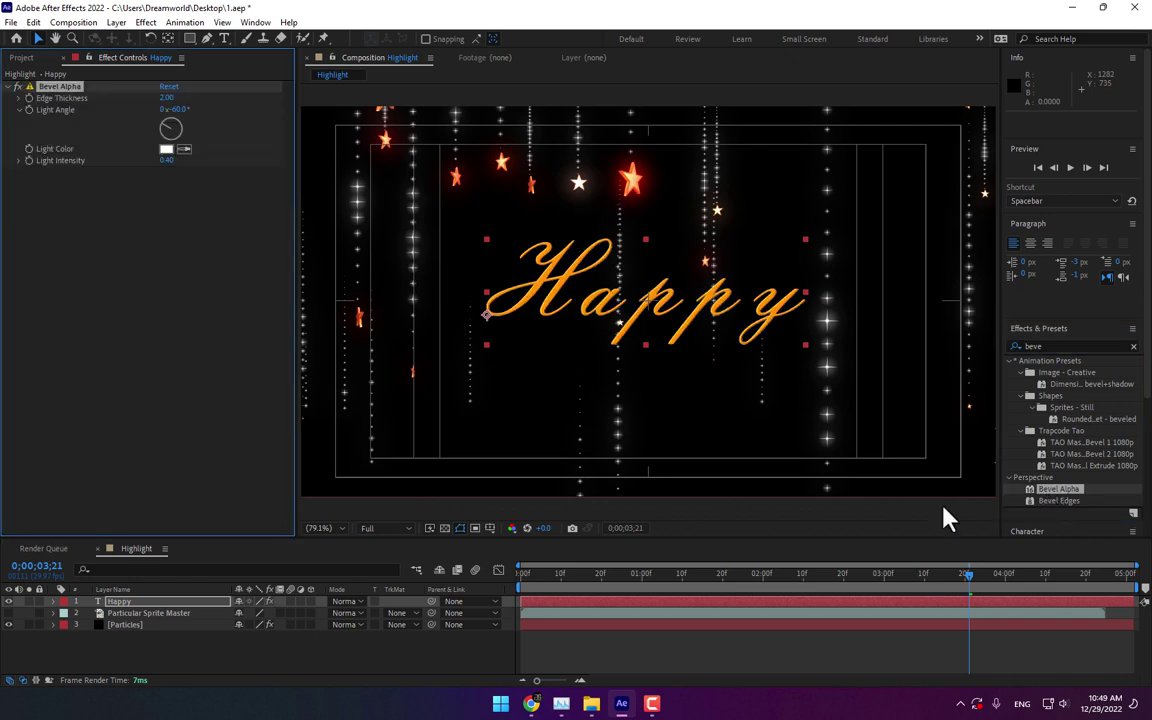
Step: Set the Bevel Alpha light colour to yellow and edge thickness to 16.5
click(168, 149)
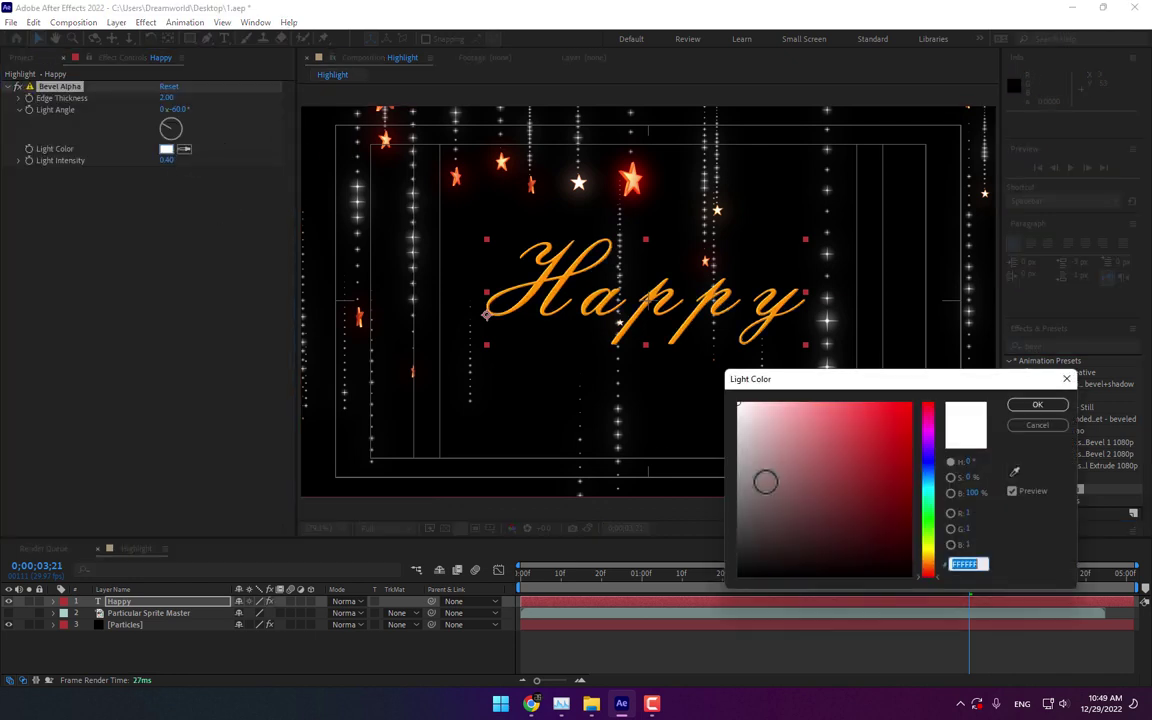
drag(928, 566, 928, 554)
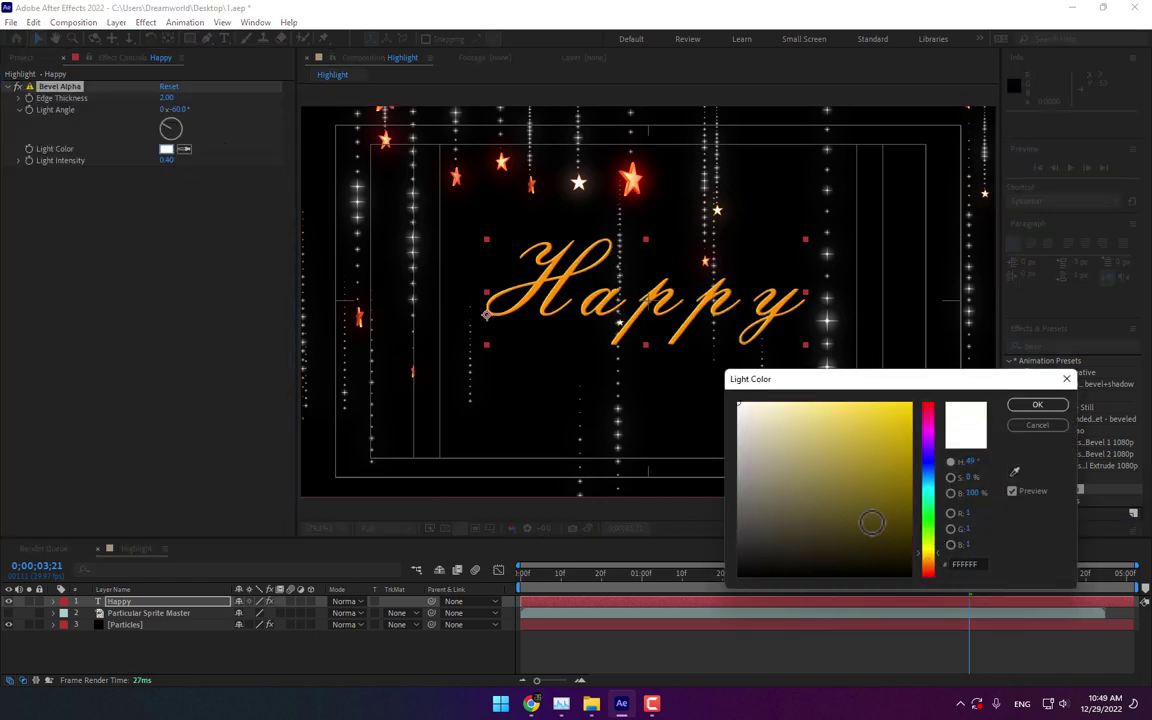
click(895, 410)
click(1034, 405)
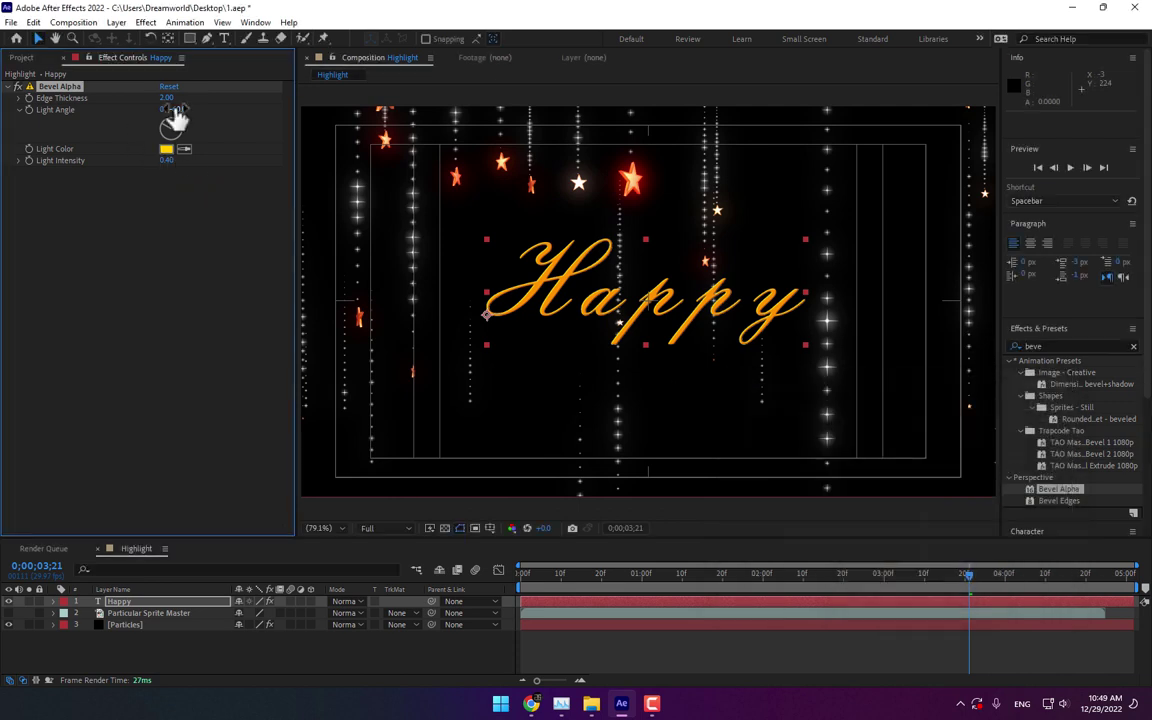
drag(166, 98, 261, 98)
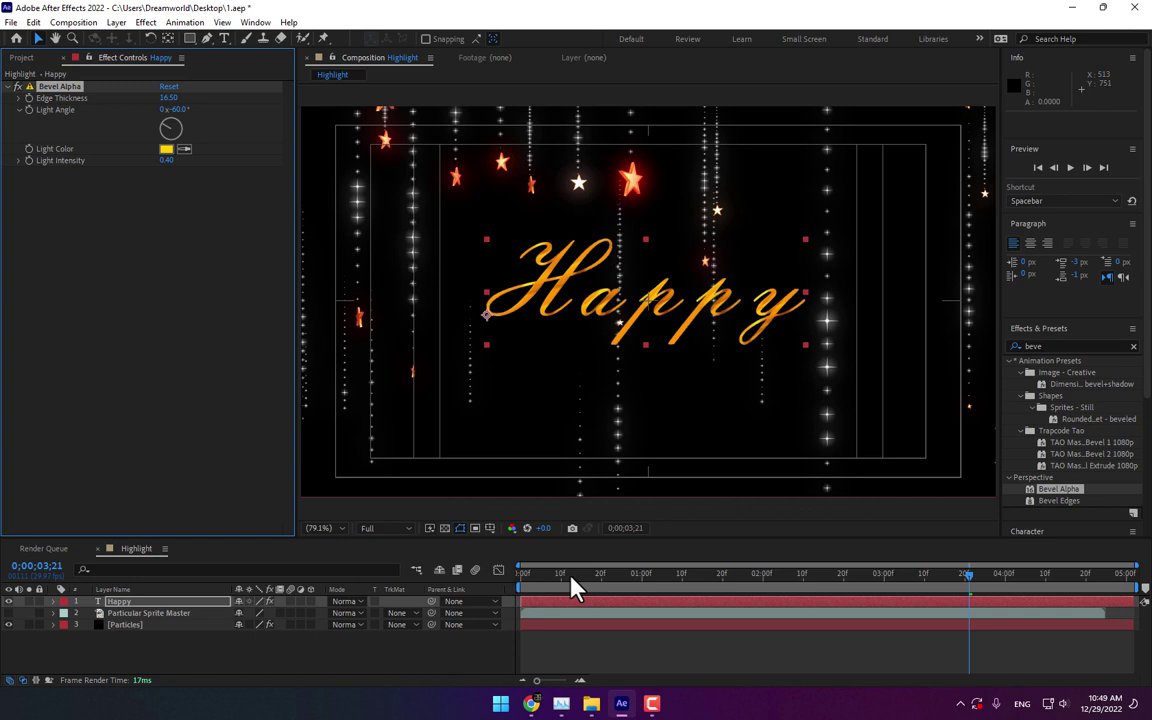
Step: Keyframe the Happy bevel's light angle to reach 2x+300° at the end
drag(577, 576, 492, 578)
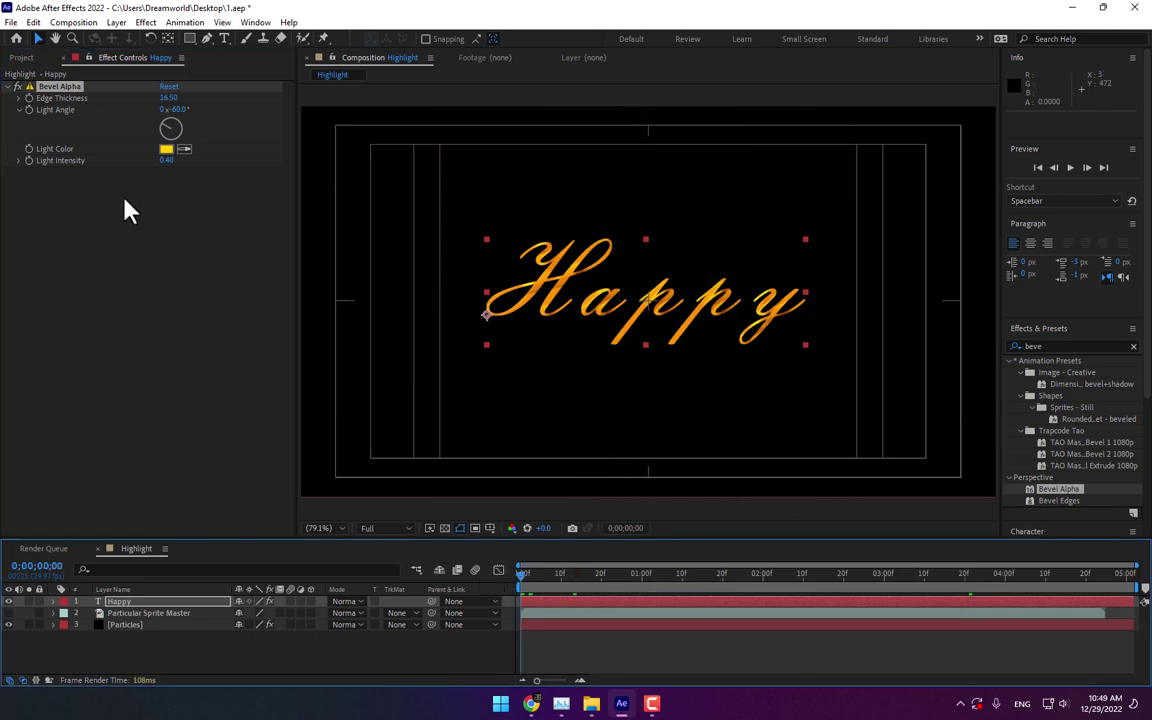
click(33, 114)
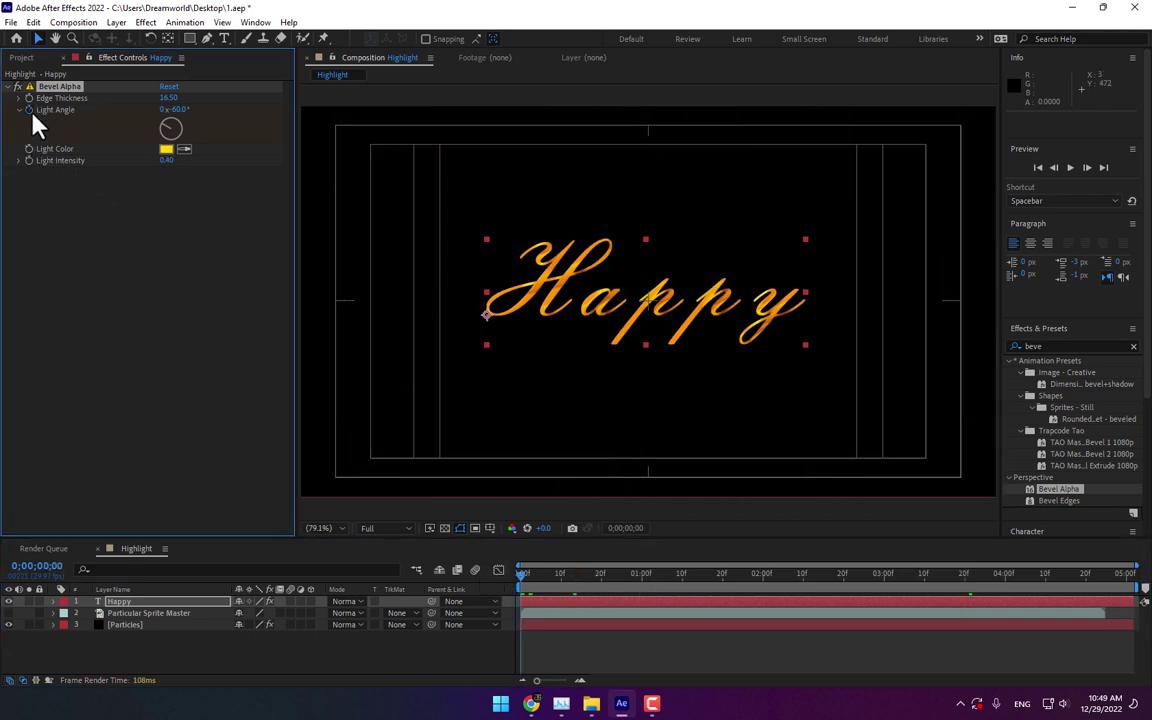
drag(1035, 590, 1101, 588)
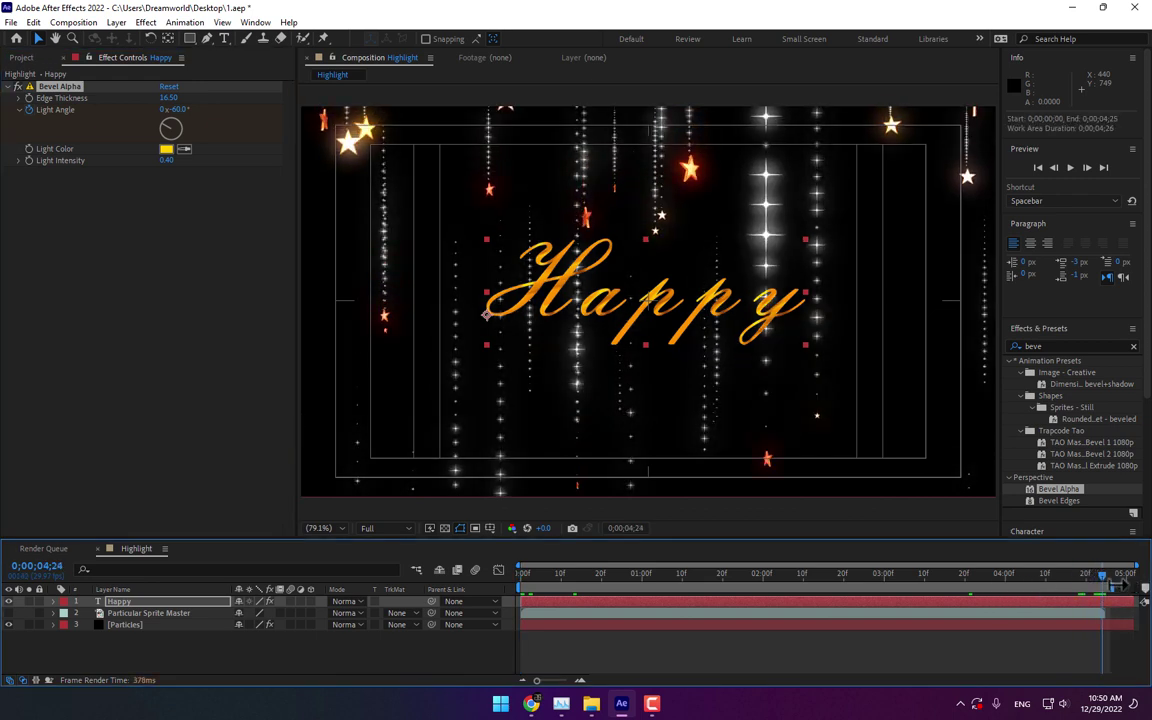
click(170, 110)
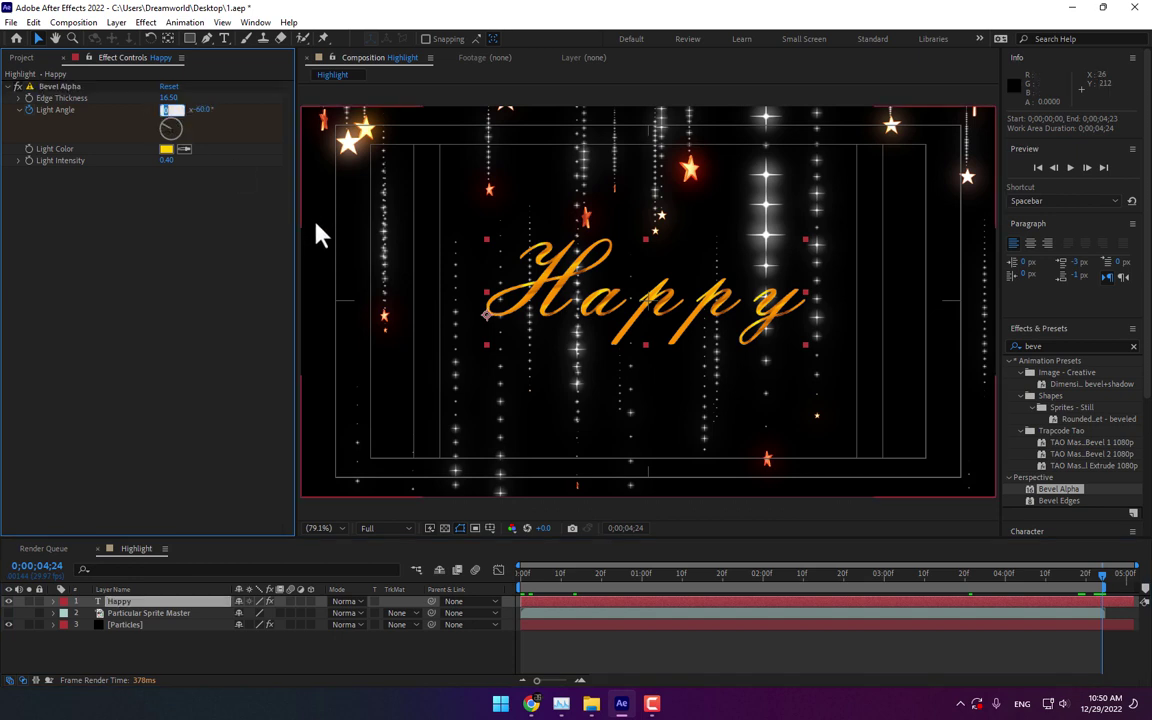
text(3)
key(Return)
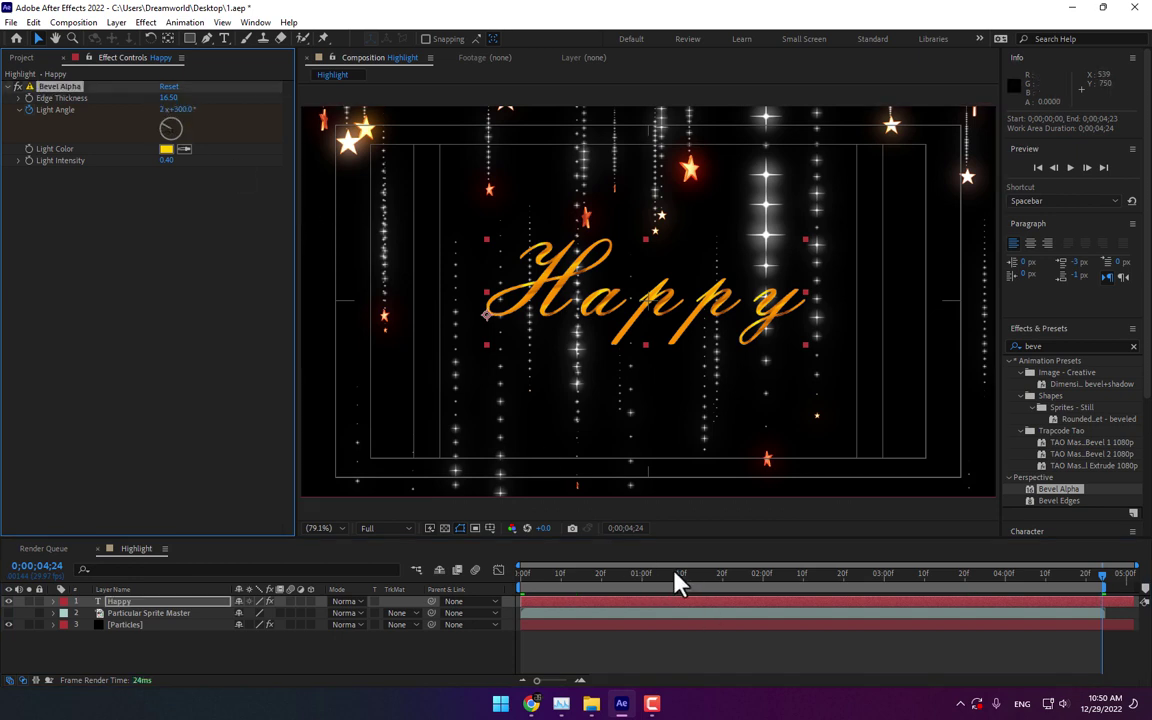
Step: Preview the rotating light, inspect the Particles Glow effect, then reselect Happy near 3 seconds
drag(676, 582, 981, 575)
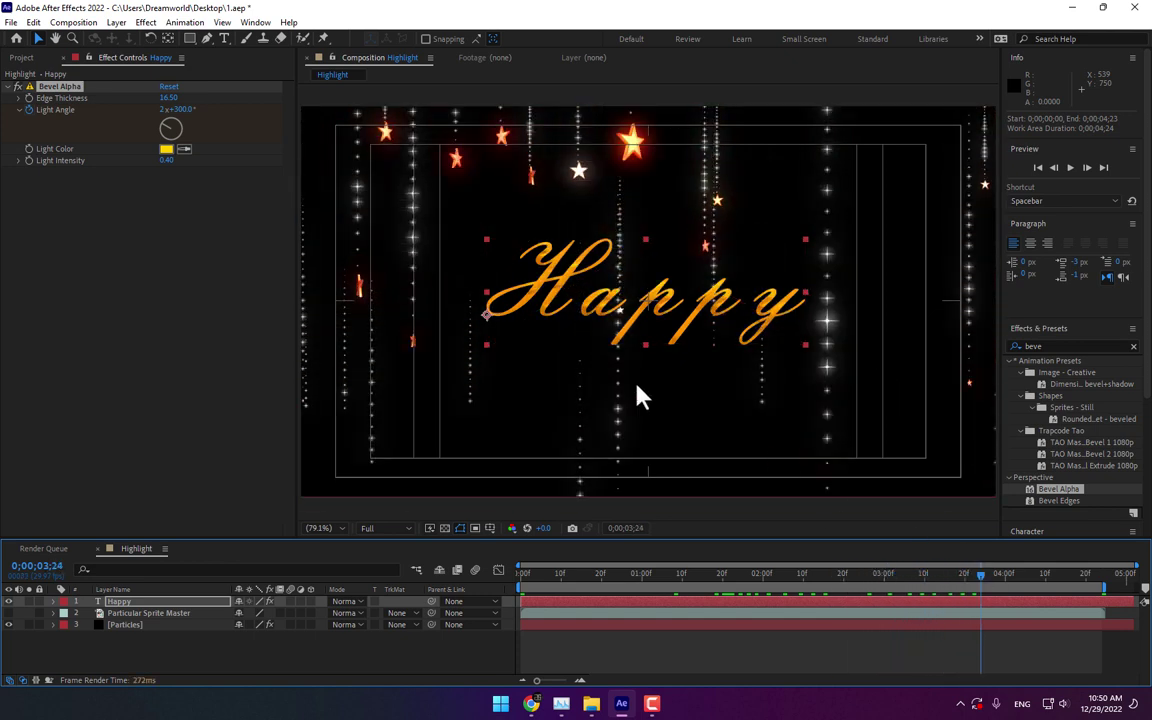
click(134, 624)
drag(288, 150, 285, 482)
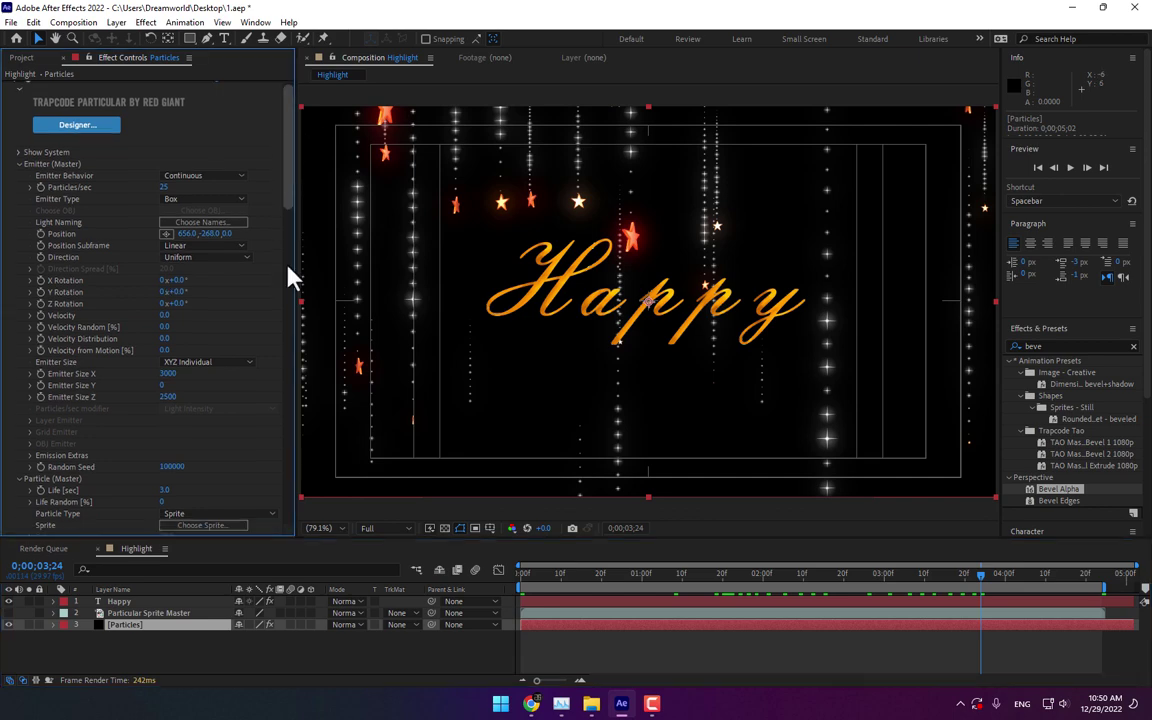
click(46, 339)
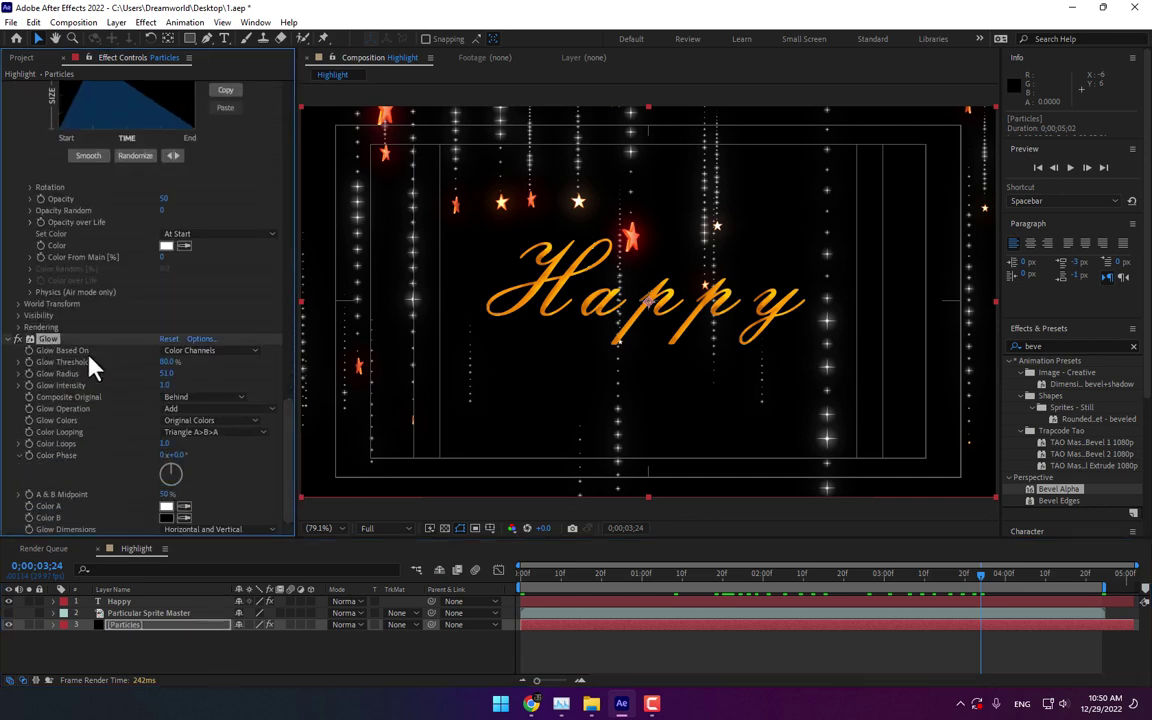
click(138, 601)
drag(614, 588, 907, 586)
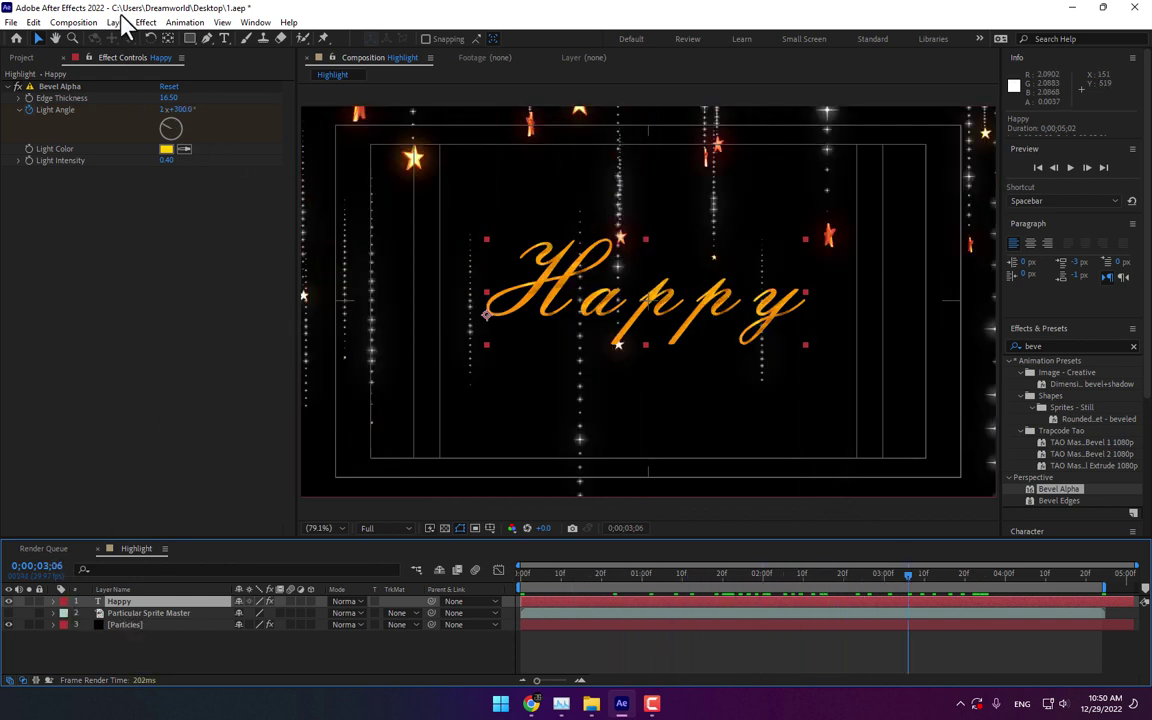
Step: Apply uni.Glo Fi to Happy and load its Gaussian preset
click(145, 22)
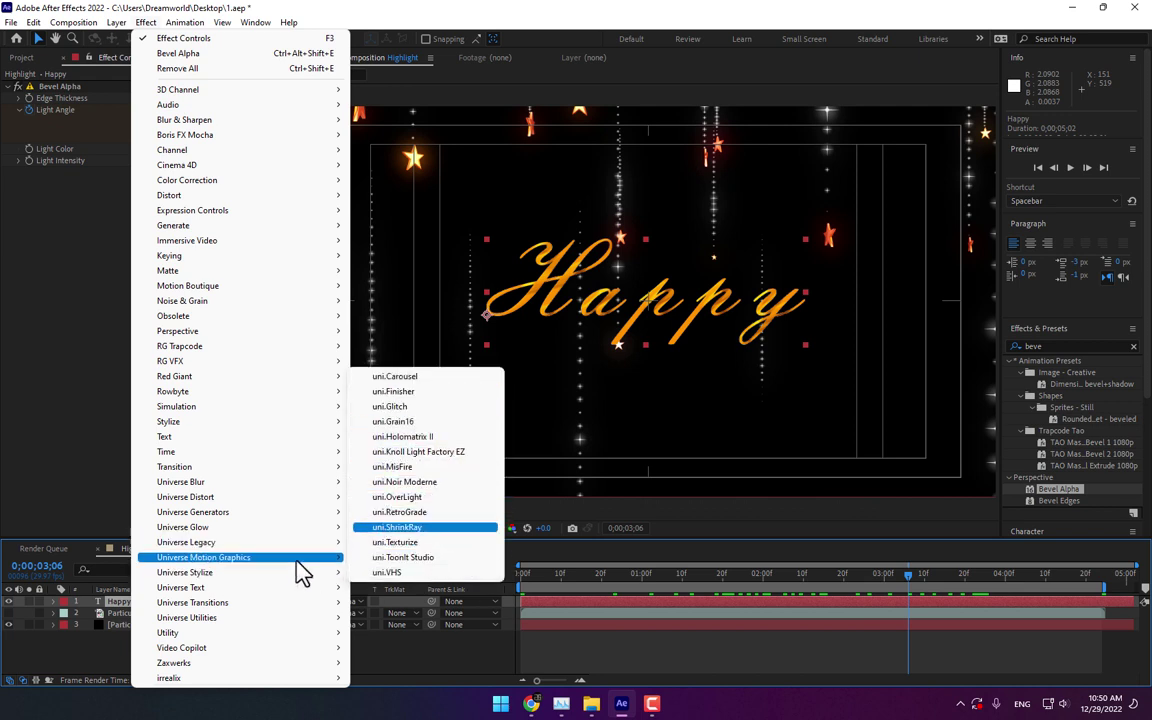
mouse_move(183, 527)
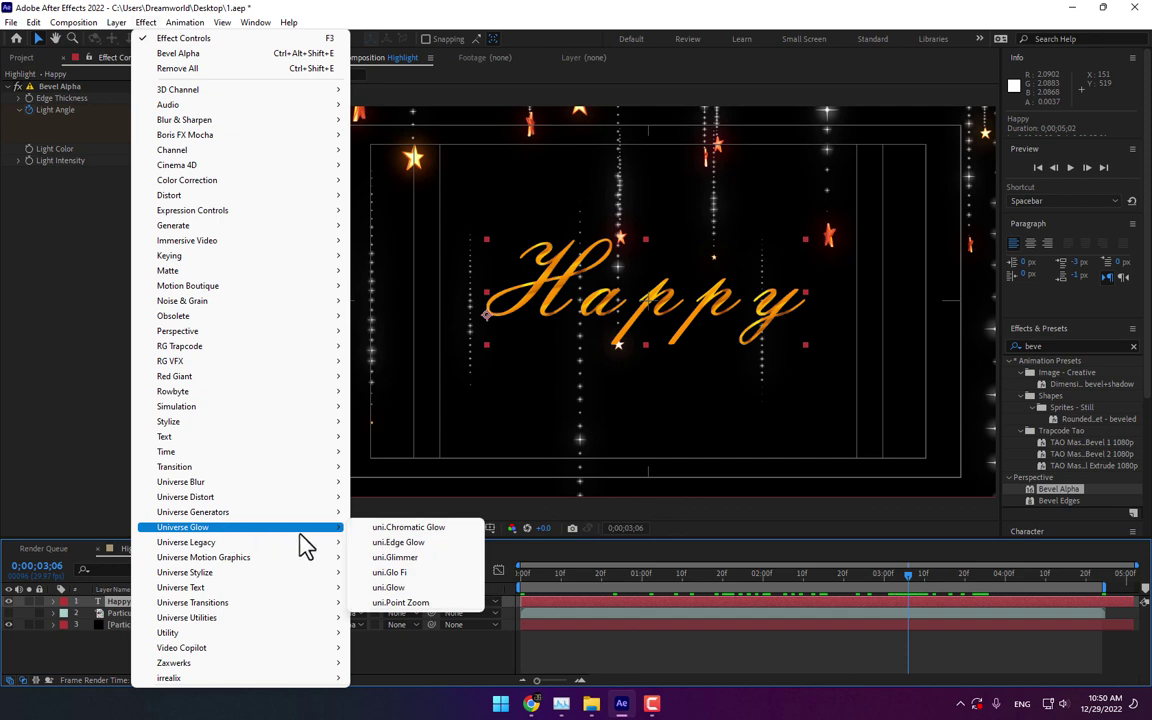
click(415, 573)
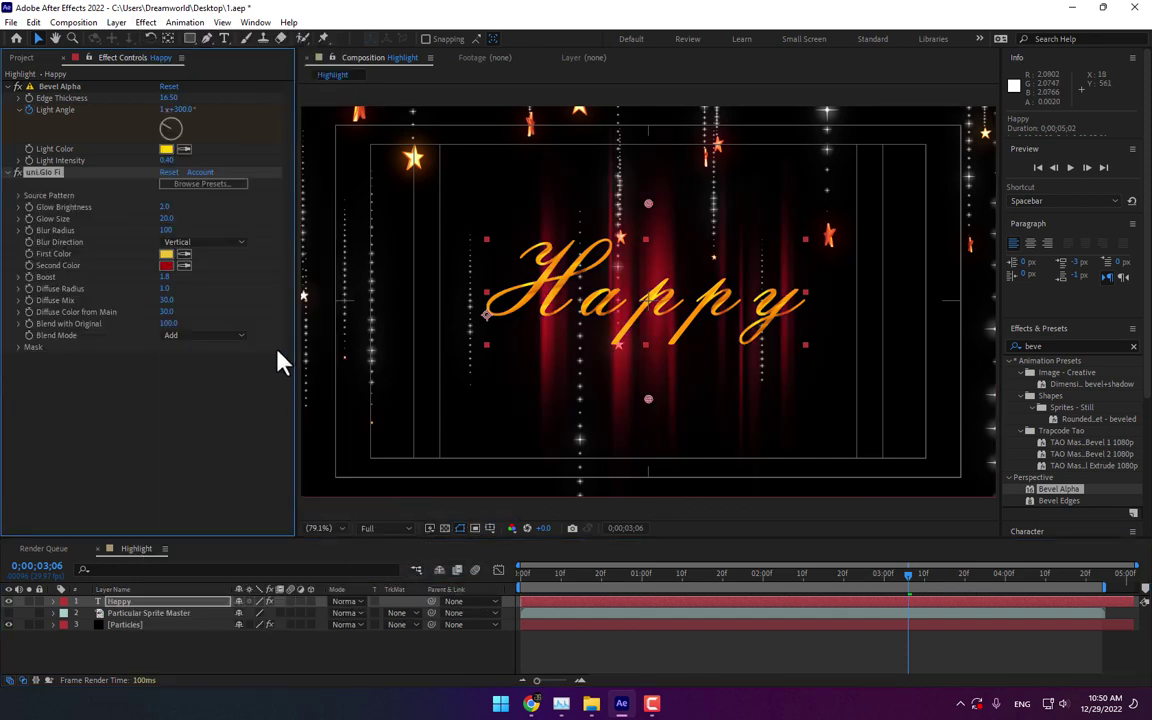
click(205, 185)
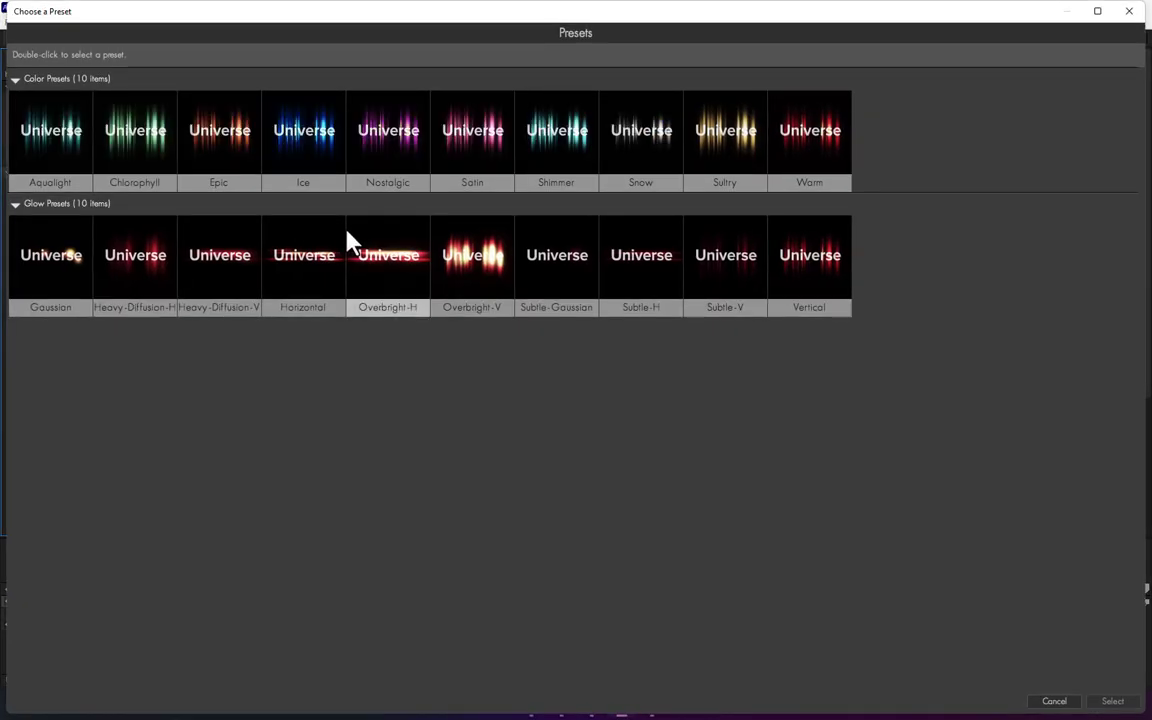
double_click(52, 260)
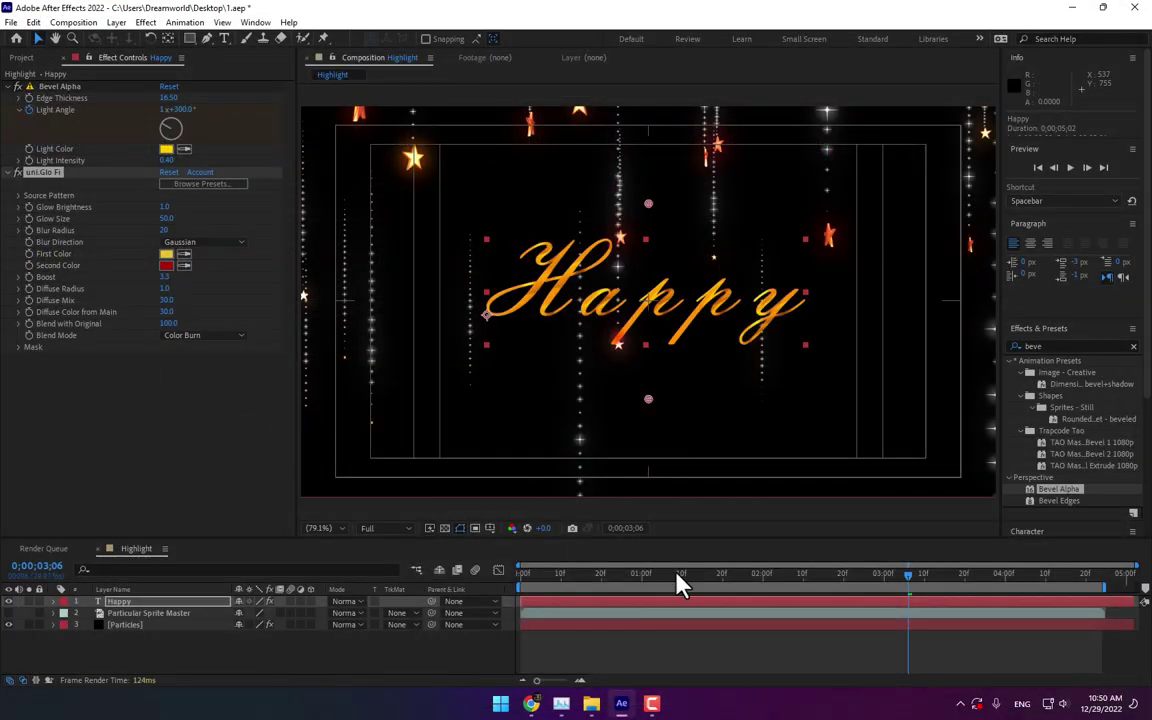
Step: Set the Glo Fi second colour to yellow and the first colour to orange
mouse_move(676, 578)
mouse_down()
mouse_move(763, 578)
mouse_move(720, 578)
mouse_up()
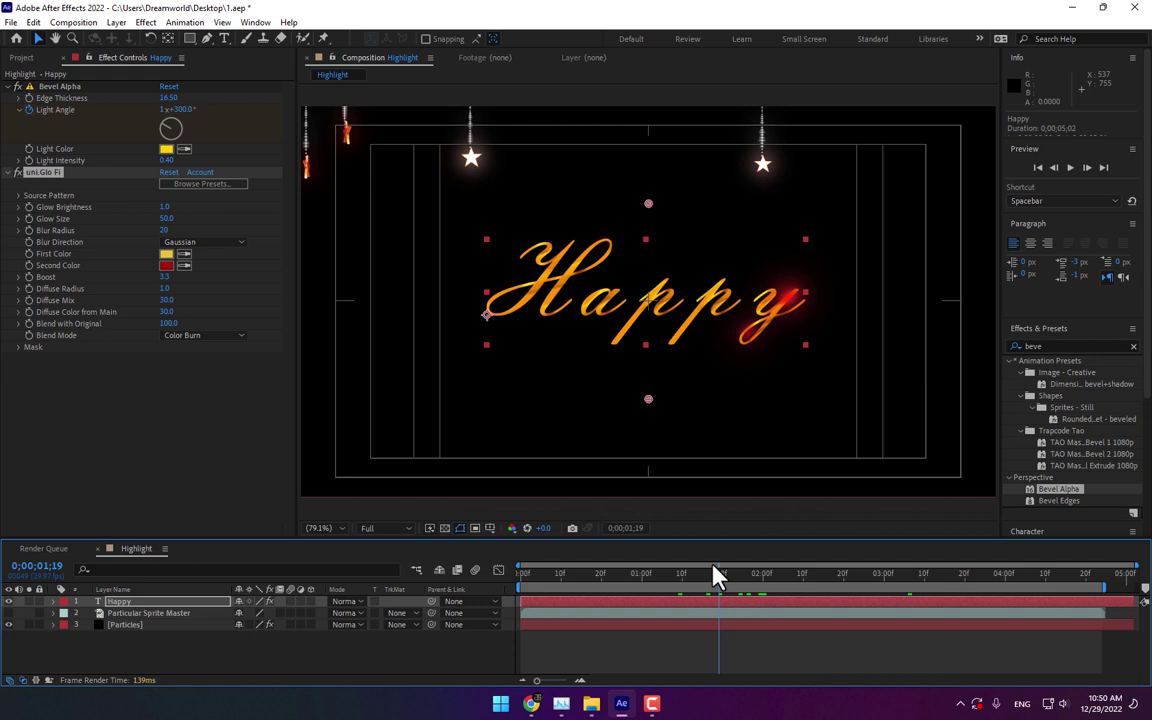
click(166, 265)
drag(861, 475, 678, 344)
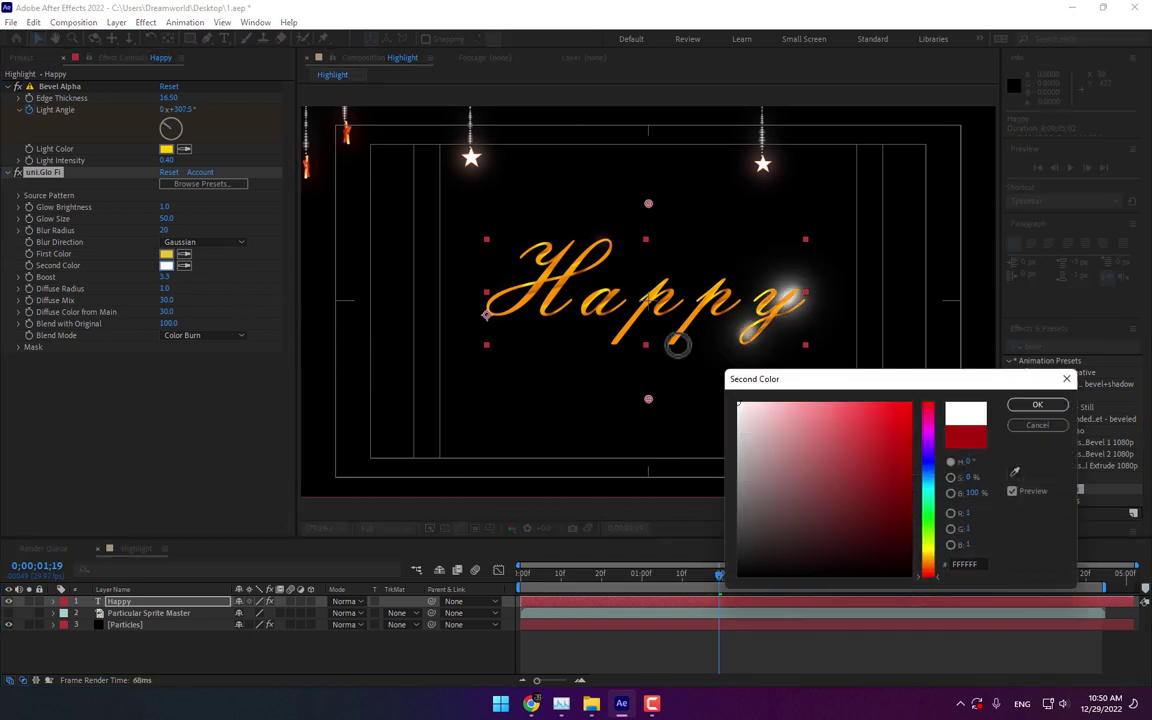
click(928, 559)
drag(897, 496, 912, 403)
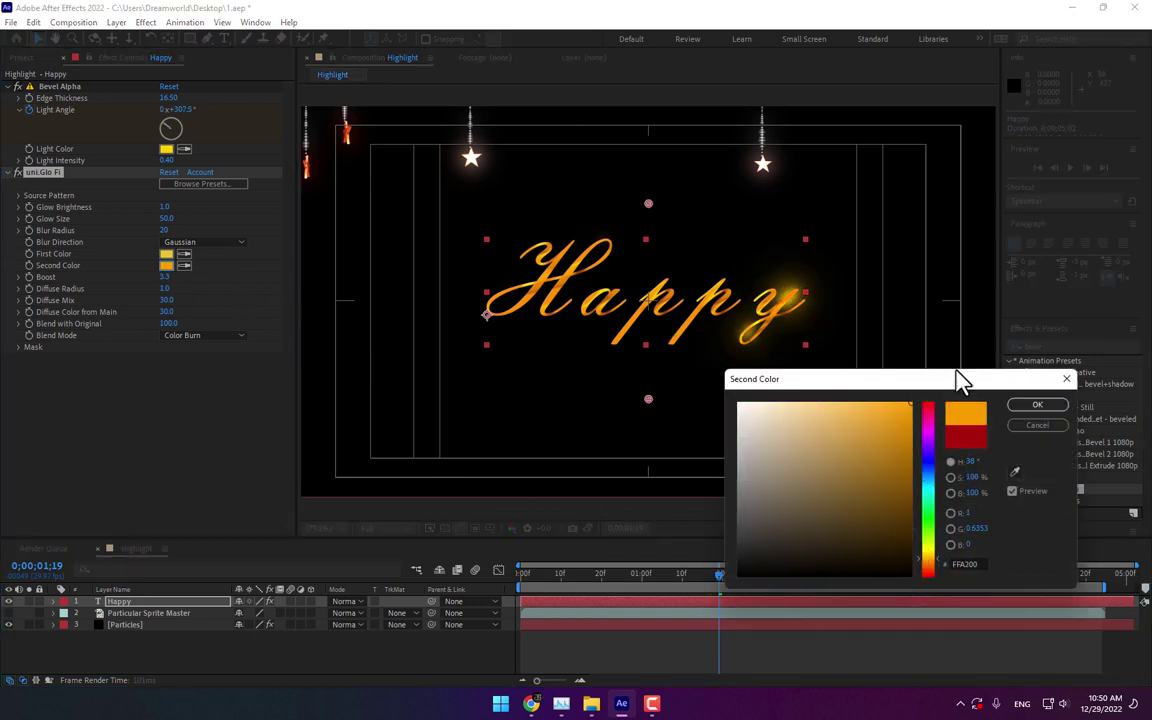
click(928, 545)
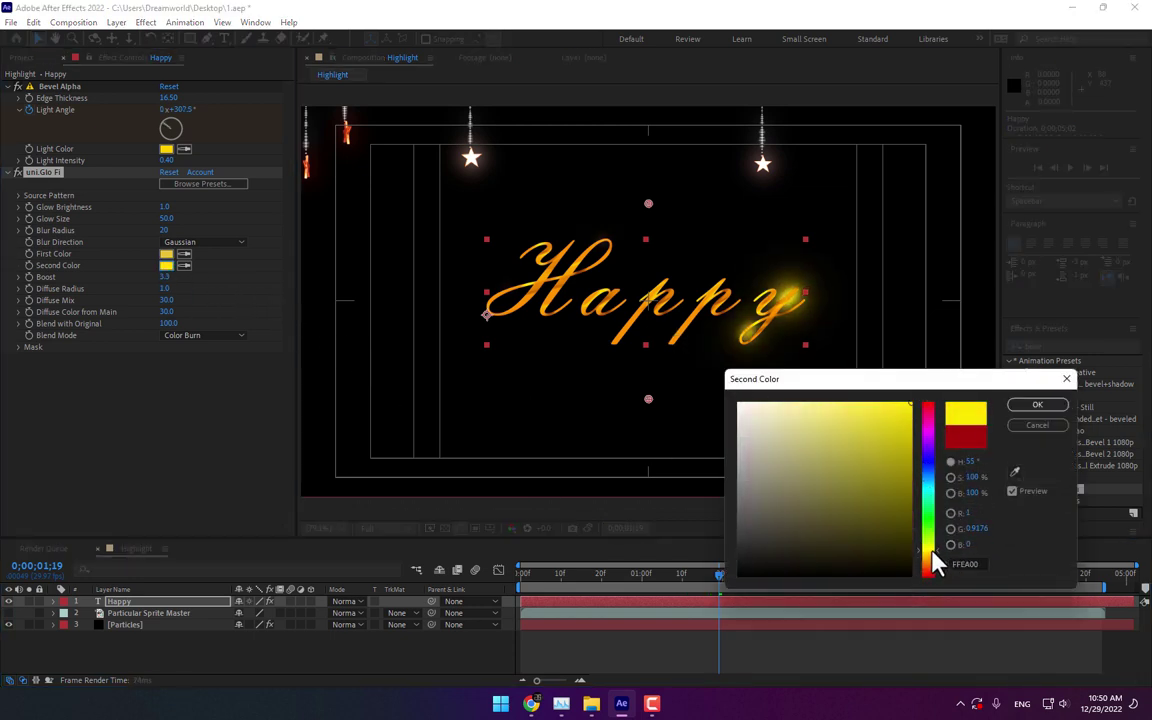
click(1037, 405)
click(166, 253)
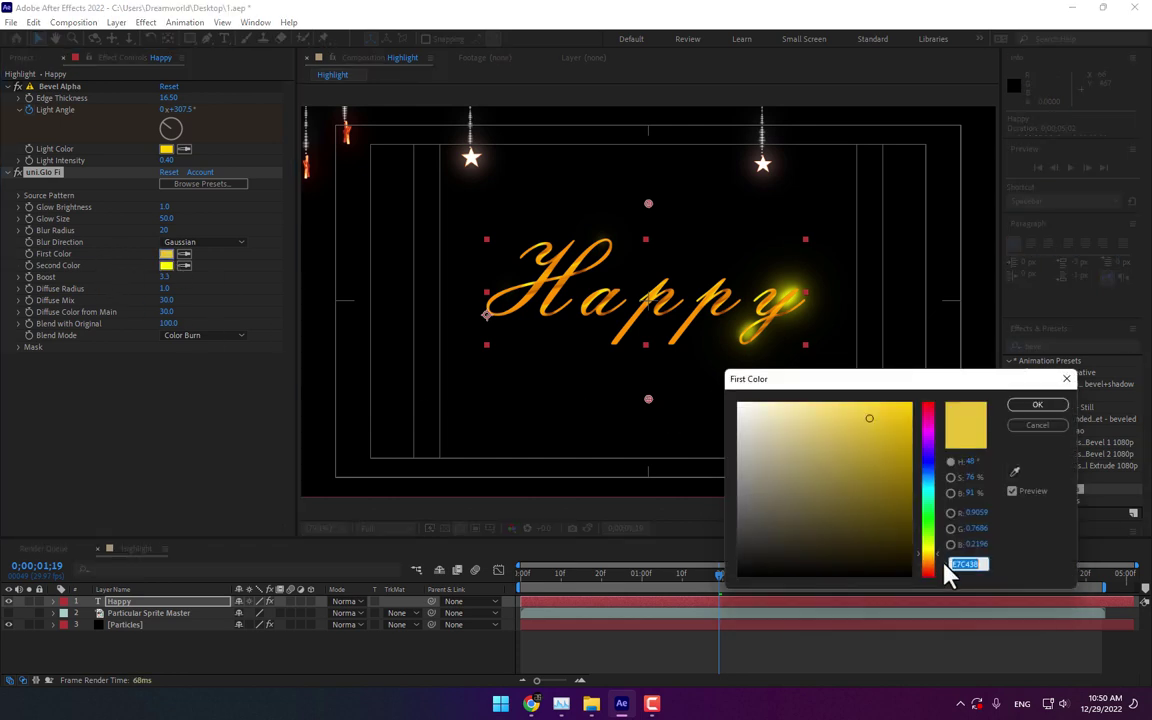
click(928, 556)
click(1037, 405)
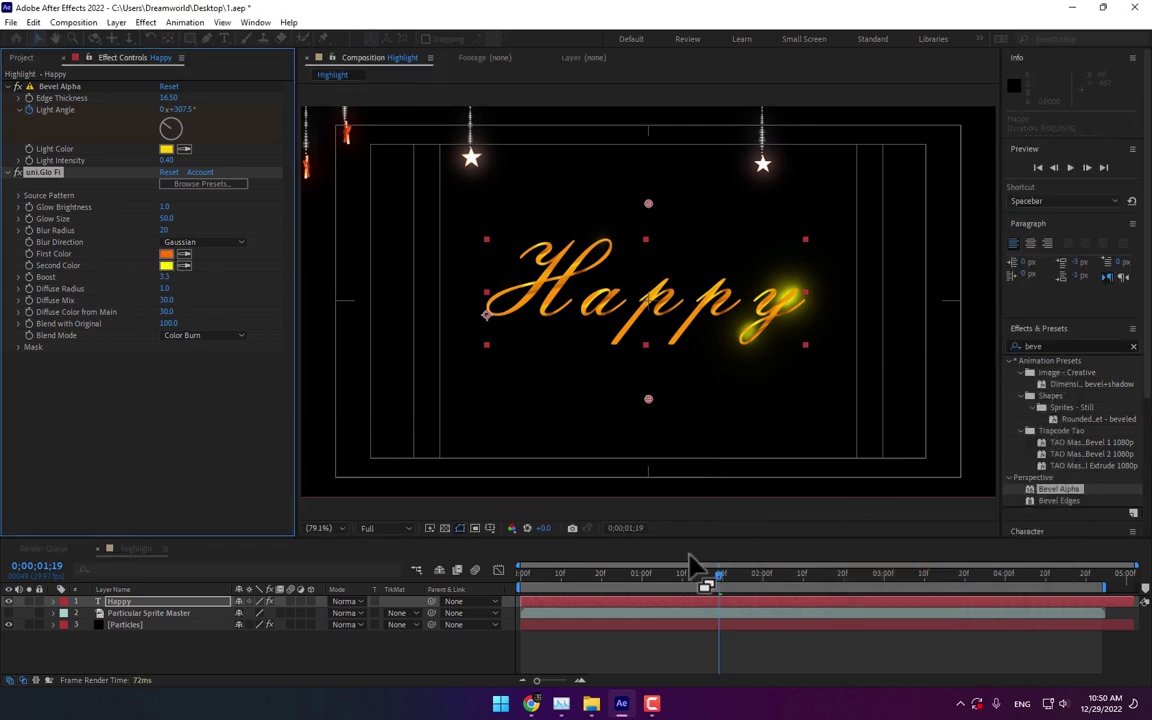
Step: Change the Glo Fi second colour from yellow to orange (FFA200)
mouse_move(604, 580)
mouse_down()
mouse_move(740, 578)
mouse_move(715, 578)
mouse_up()
click(167, 256)
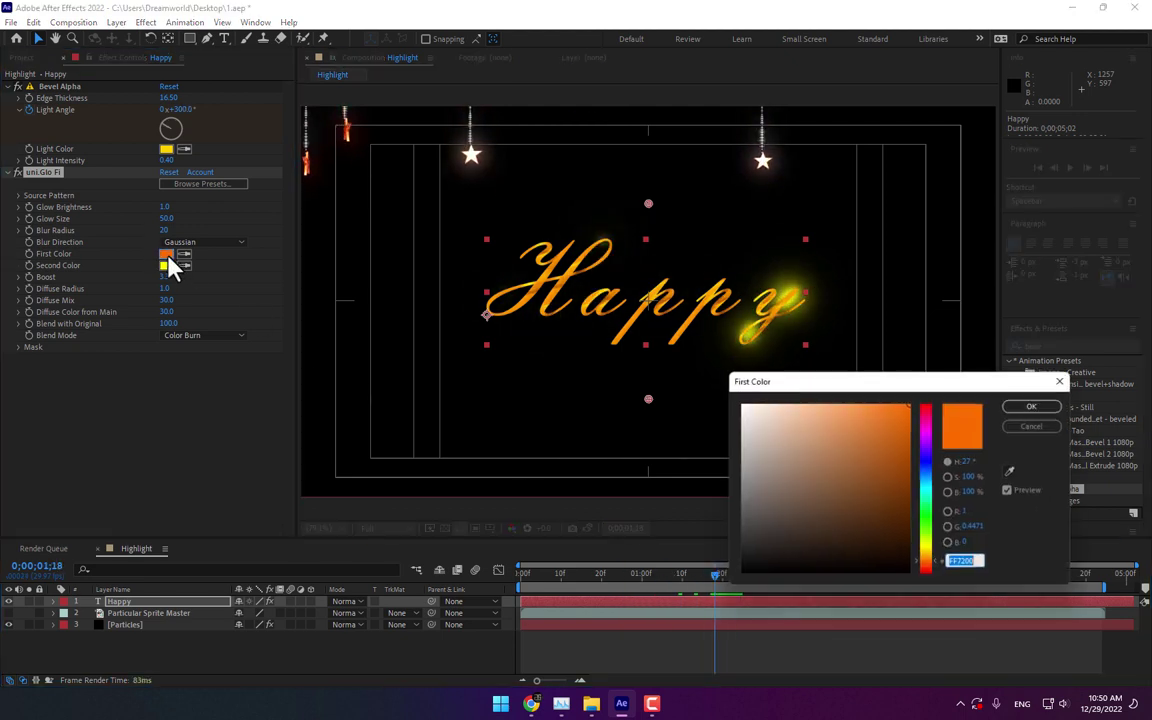
click(1036, 428)
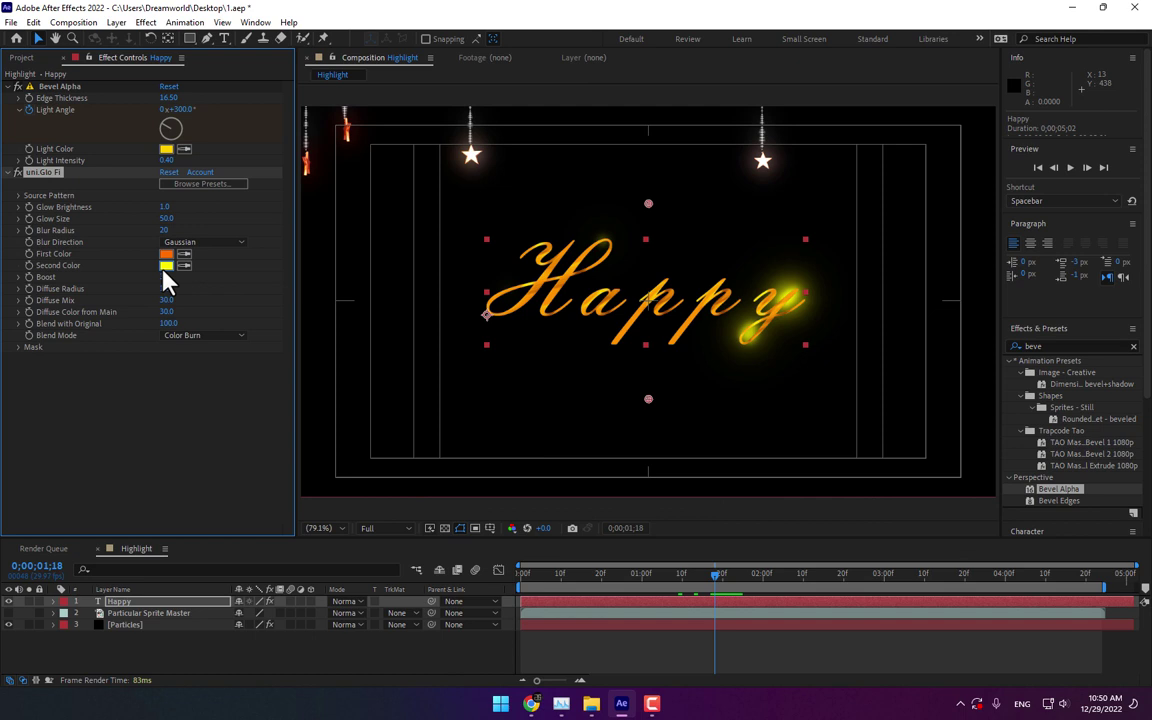
click(165, 266)
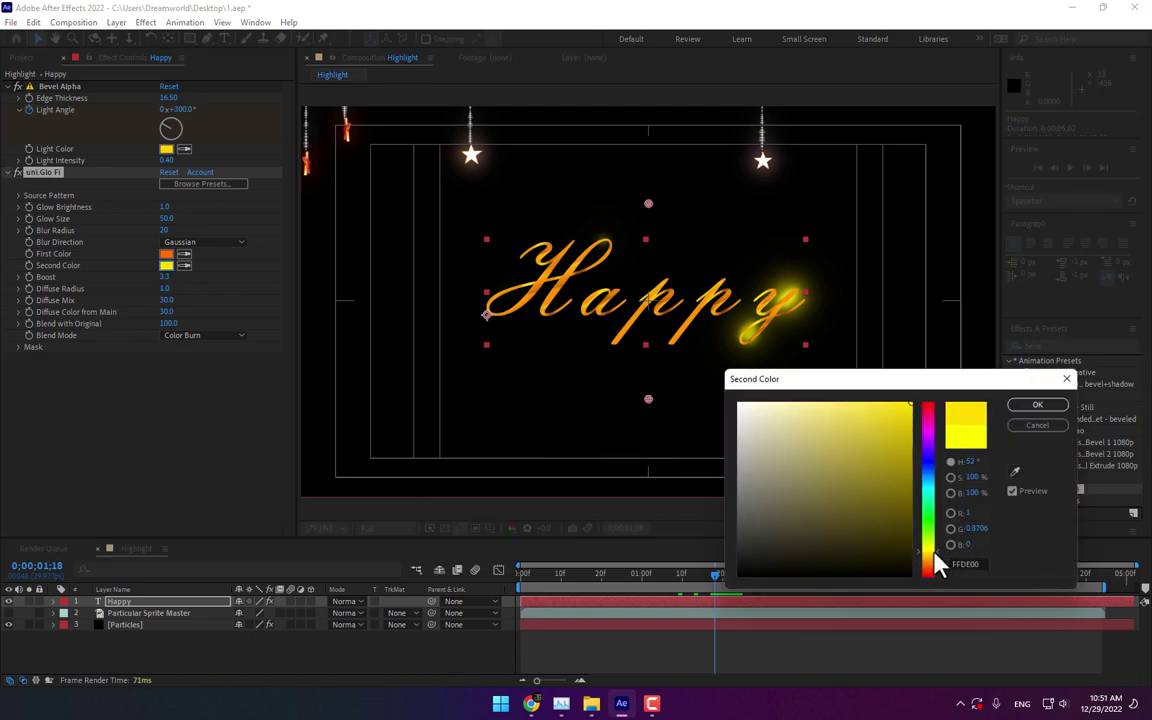
drag(934, 556, 935, 561)
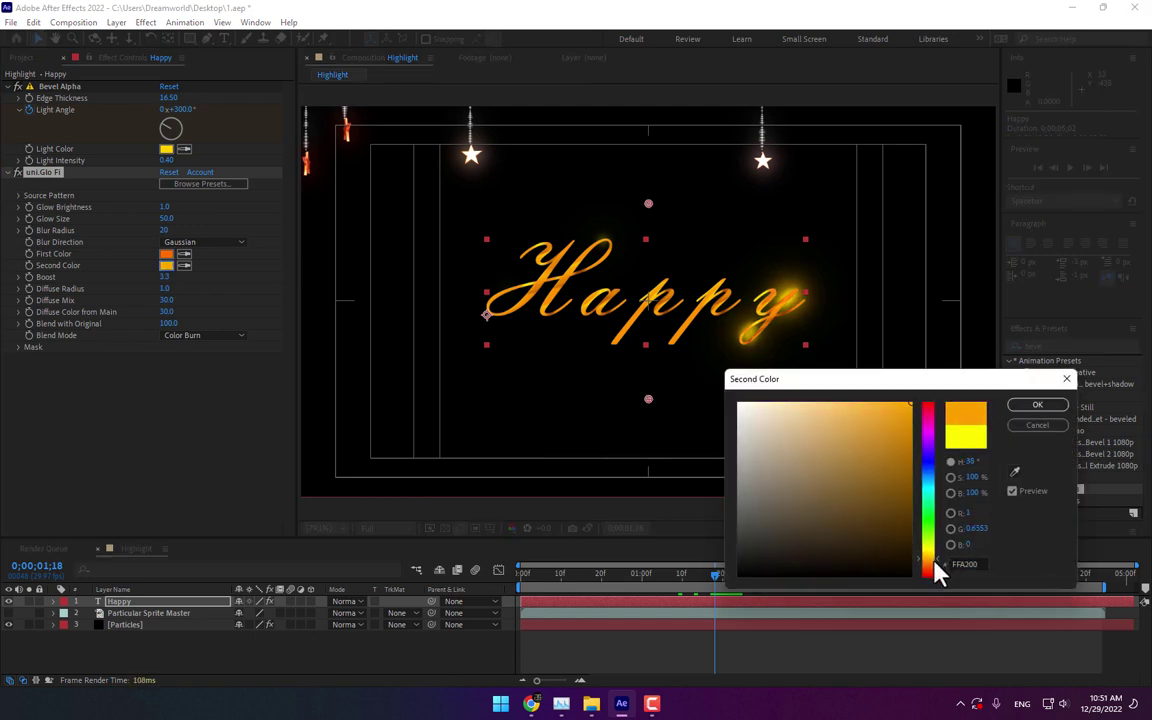
click(1032, 405)
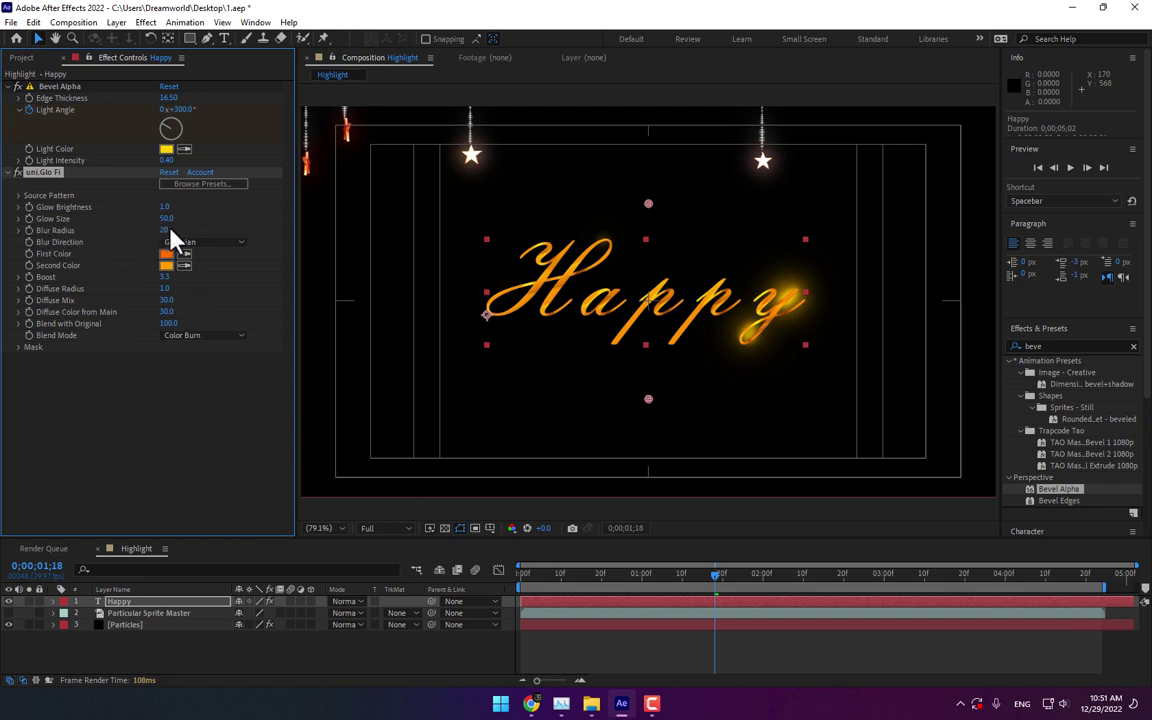
Step: Set Happy's Glo Fi blur radius to 24, glow size 46 and diffuse radius 0
drag(165, 230, 166, 229)
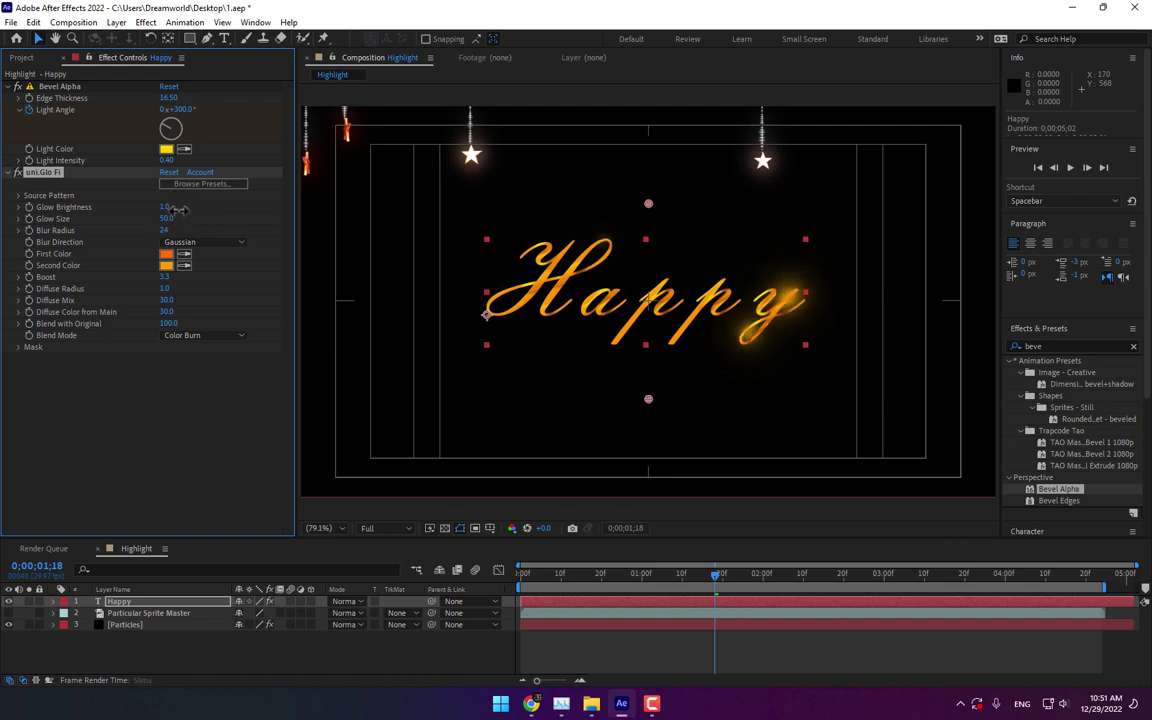
mouse_move(166, 219)
mouse_down()
mouse_move(165, 265)
mouse_move(175, 253)
mouse_up()
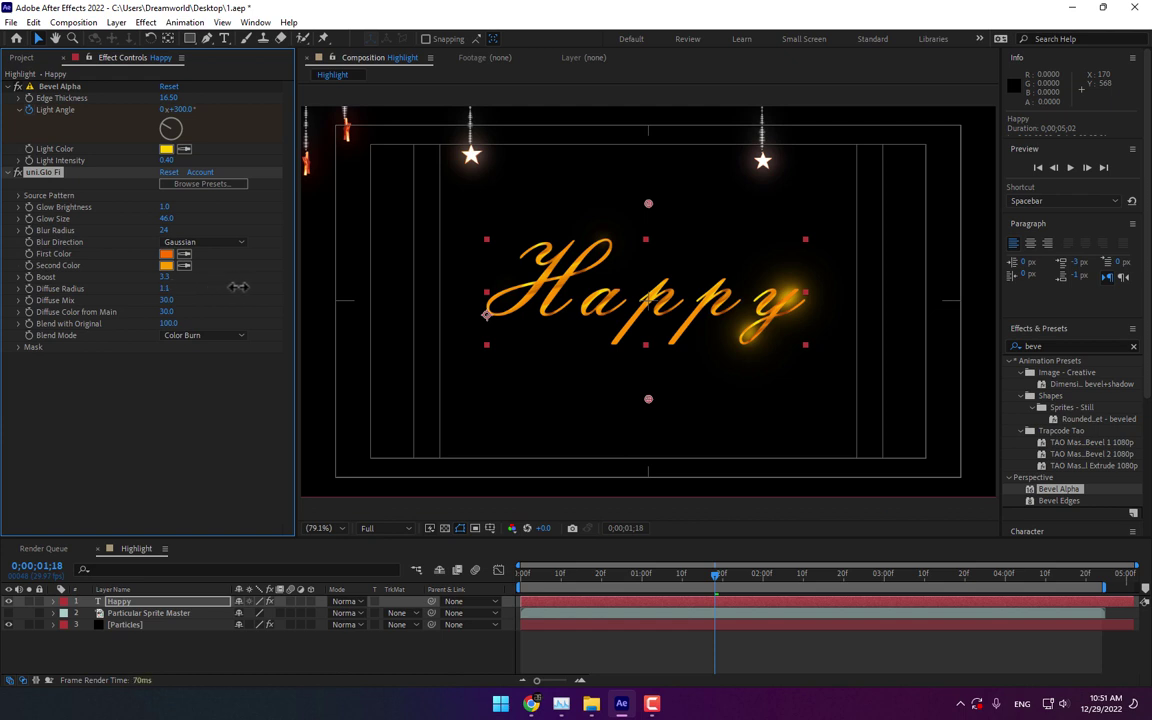
drag(164, 288, 100, 359)
click(489, 660)
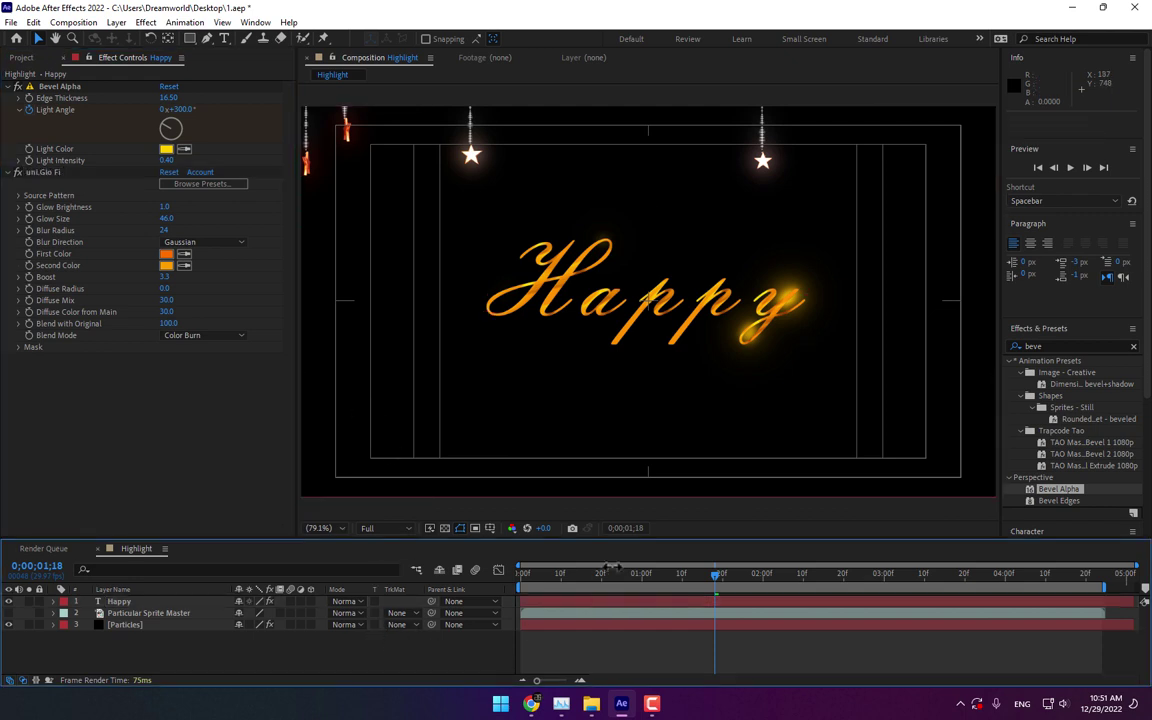
drag(612, 570, 707, 575)
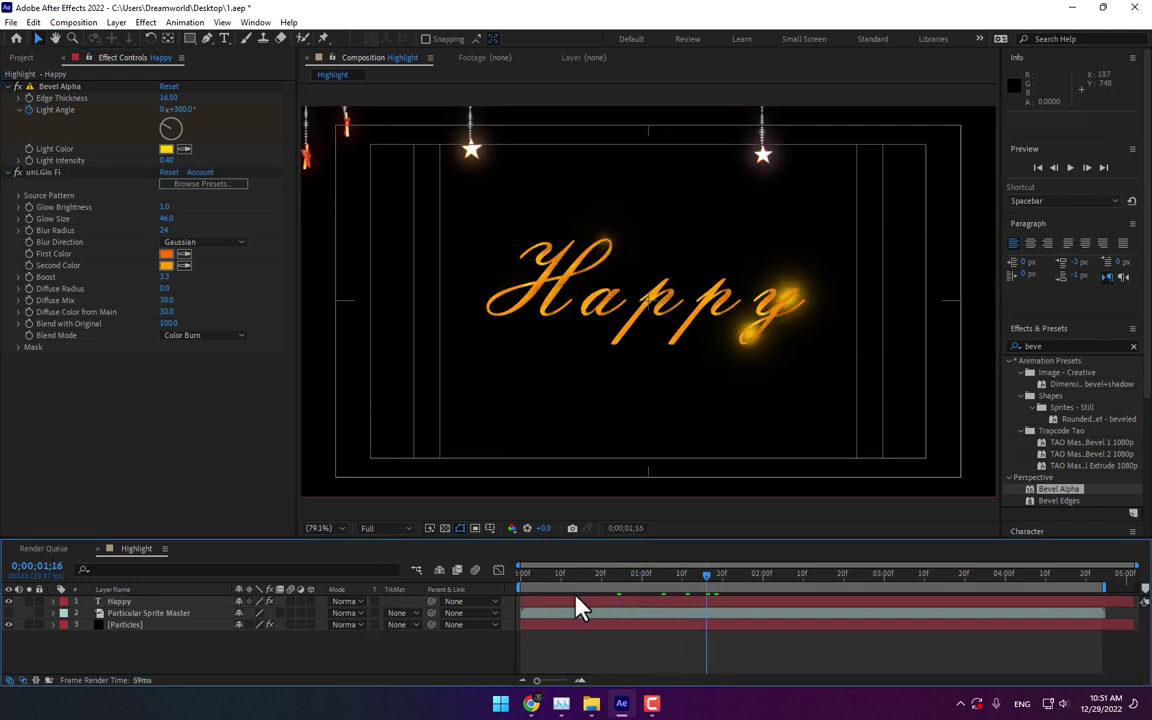
Step: Keyframe Happy's opacity from 0% at 0;00;01;00 to 100% at 0;00;02;00
click(119, 602)
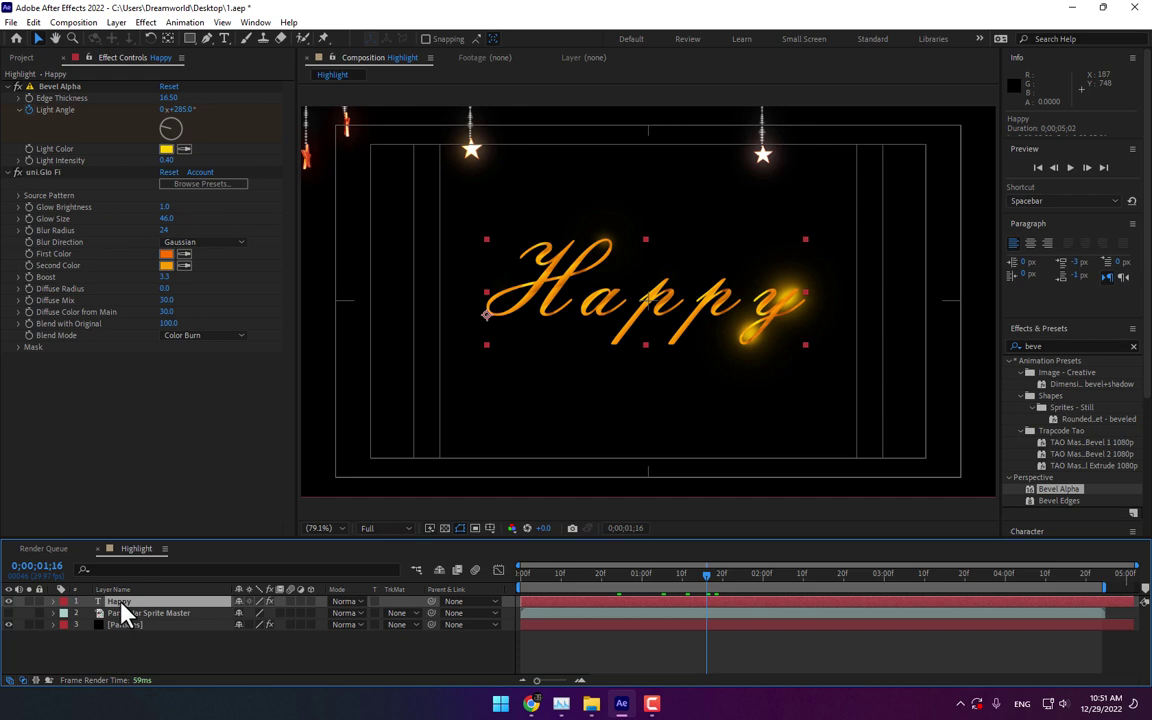
click(641, 576)
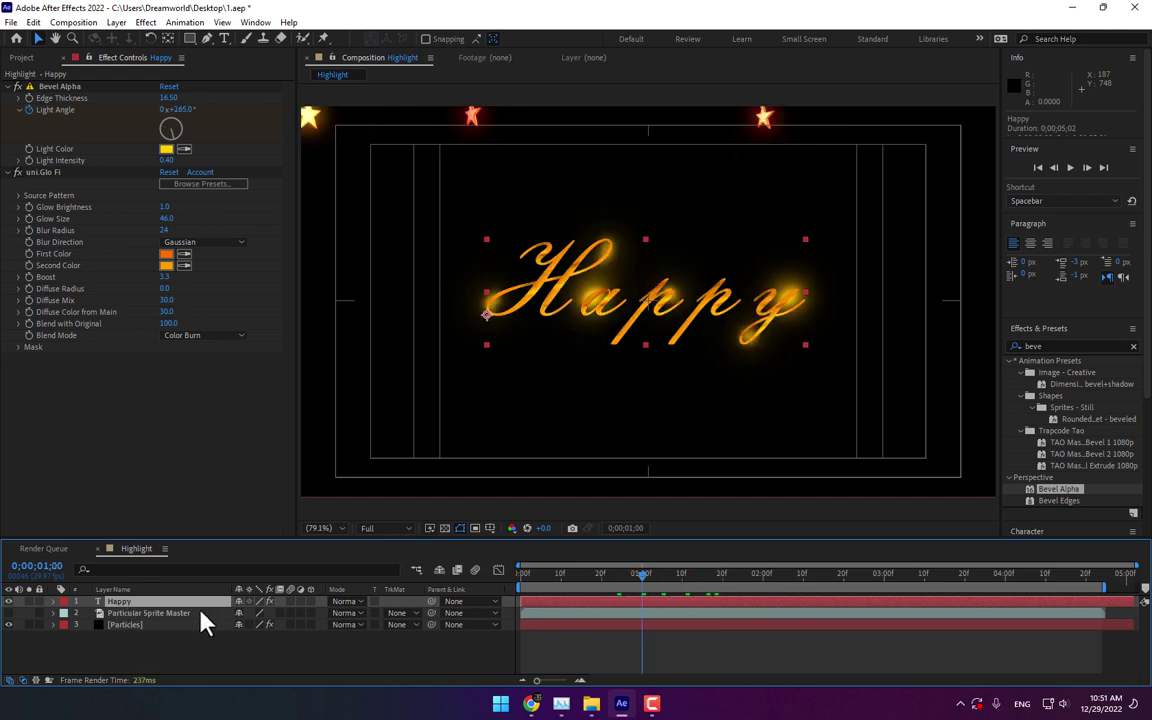
key(t)
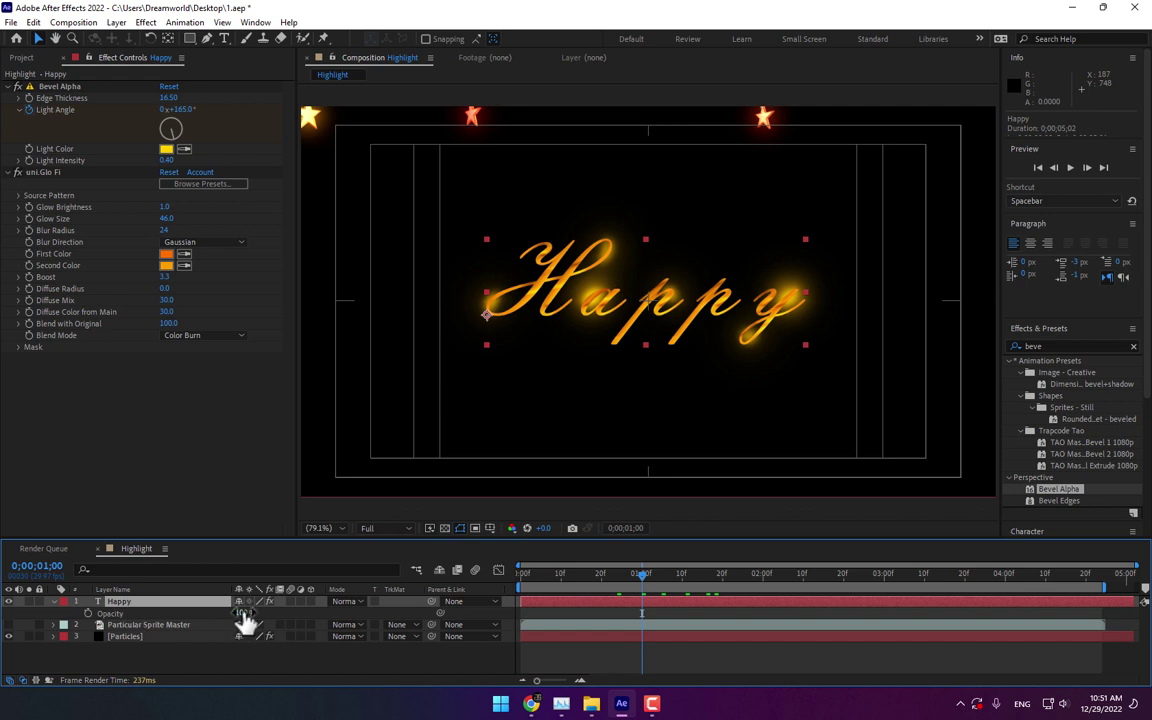
drag(244, 614, 100, 632)
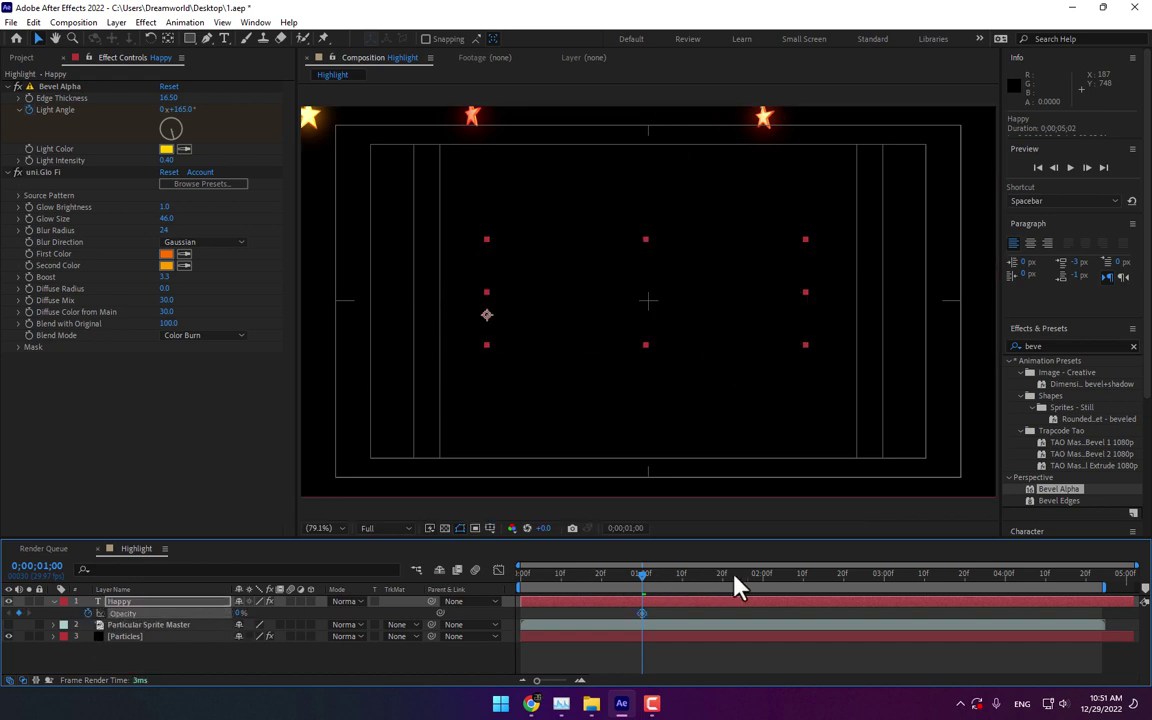
click(762, 578)
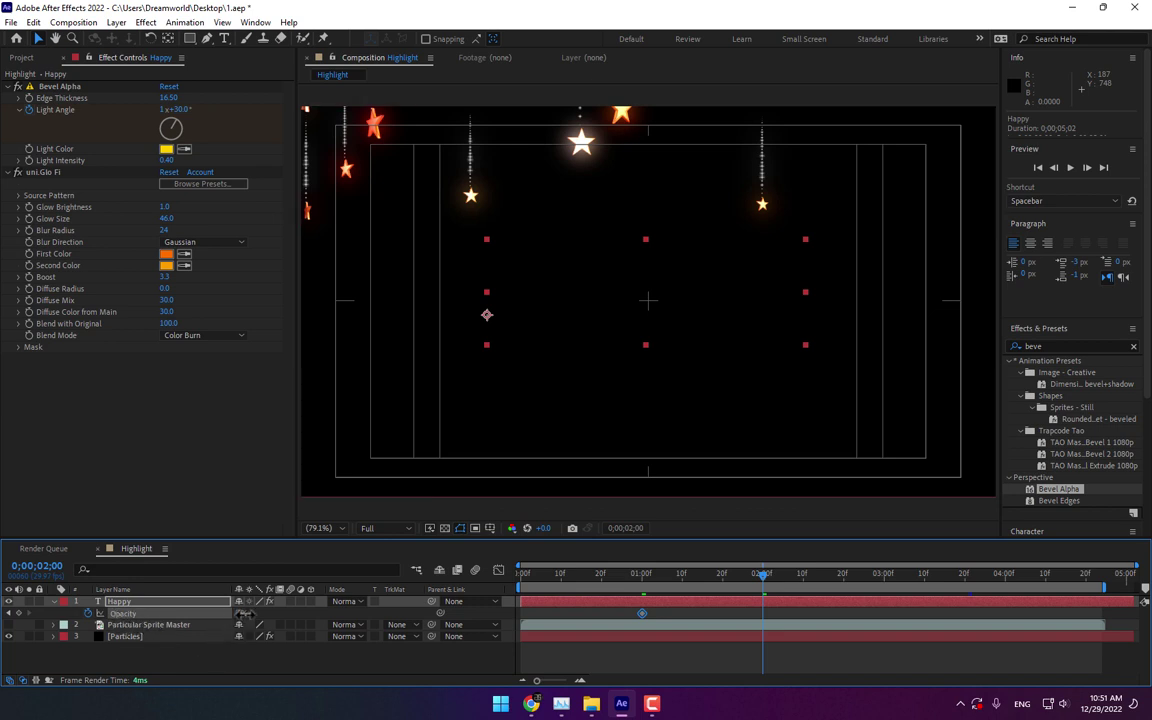
drag(241, 613, 806, 572)
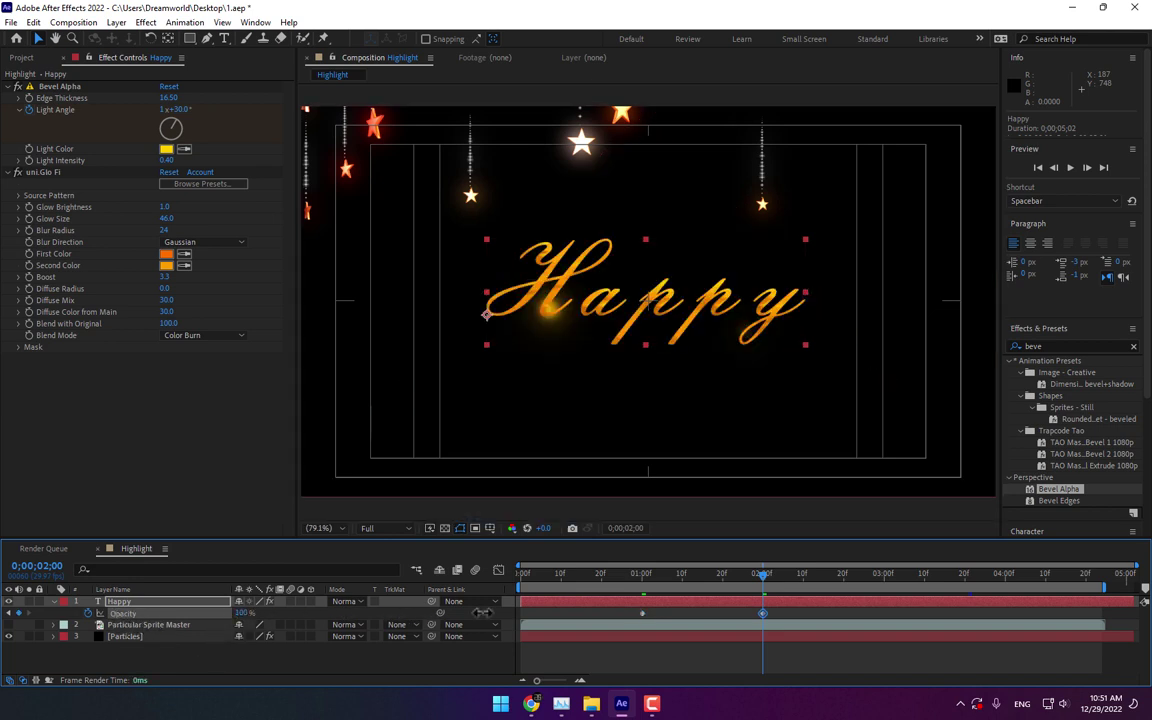
click(883, 577)
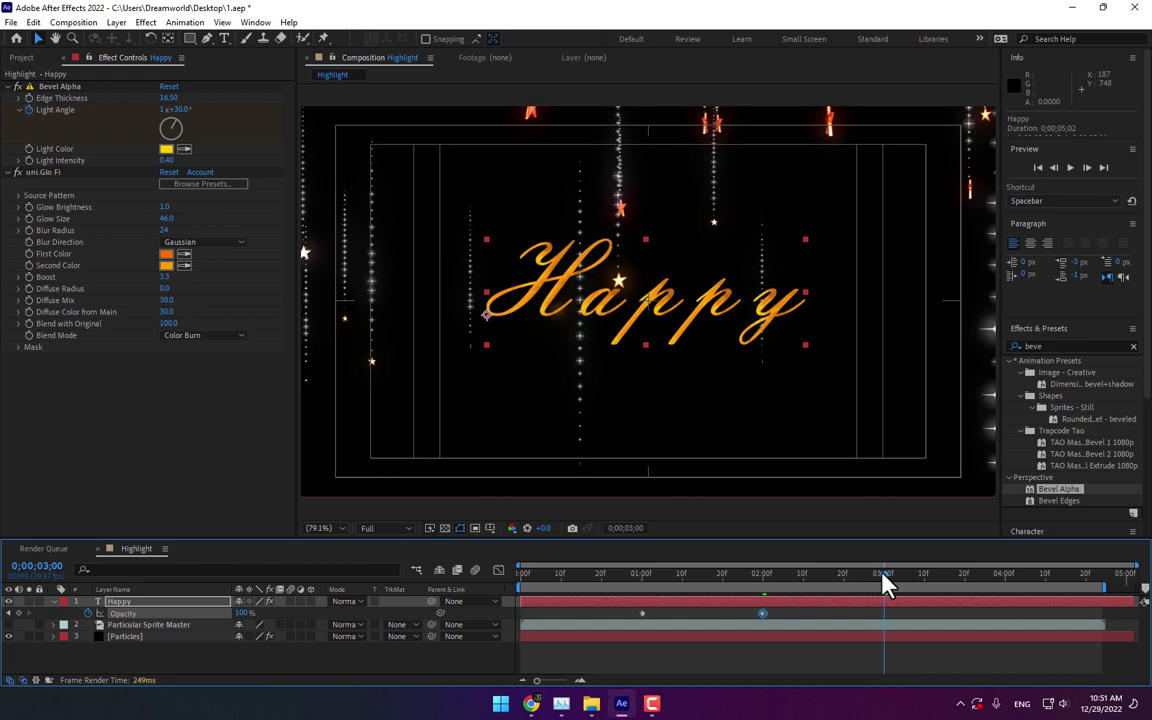
click(120, 601)
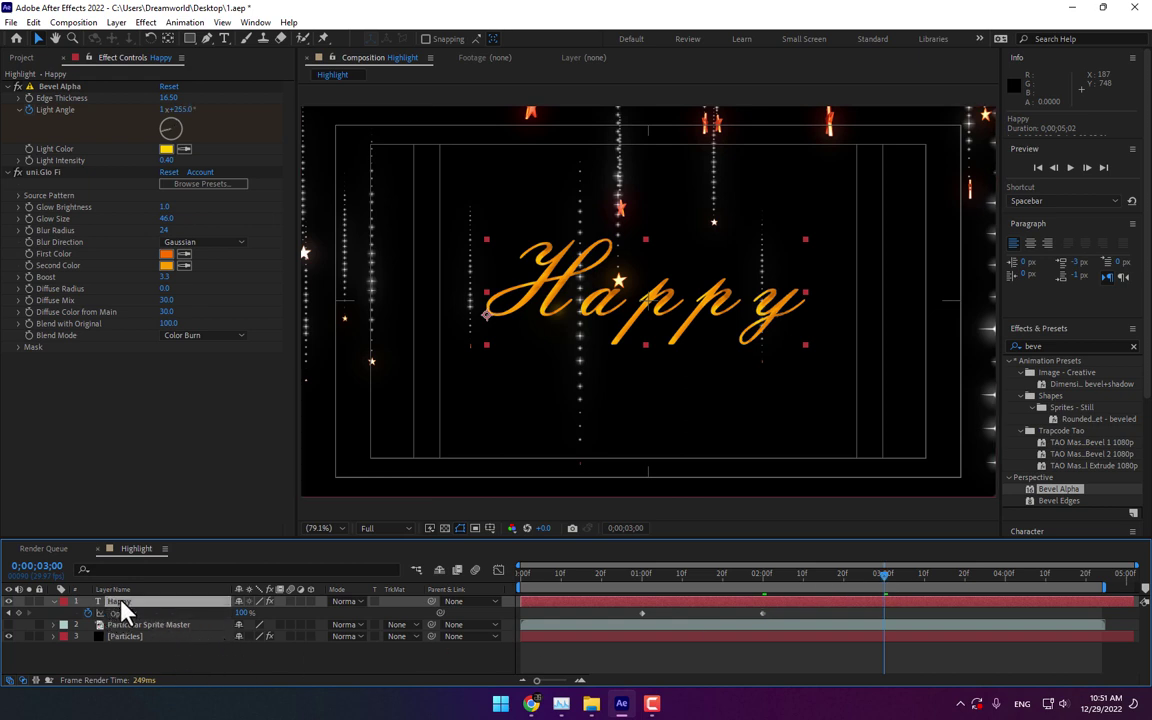
Step: Duplicate Happy, trim both layers to start at 1;00, and slide the copy to 2;00
key(ctrl+d)
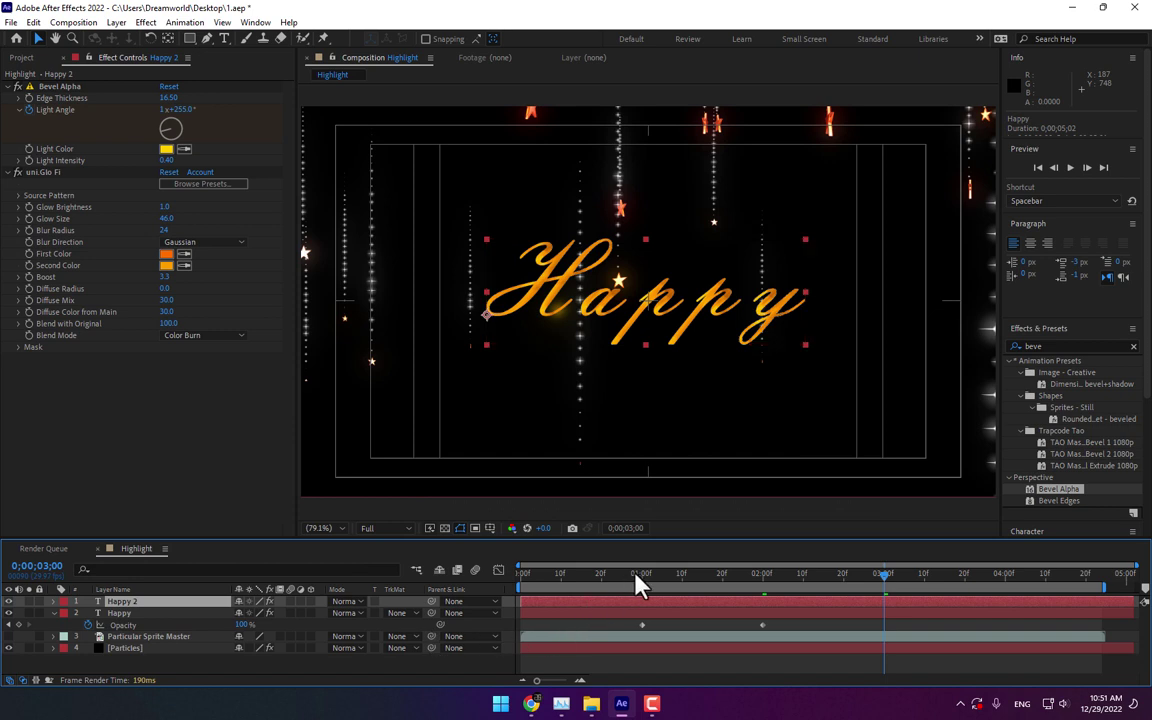
click(643, 578)
shift+click(140, 612)
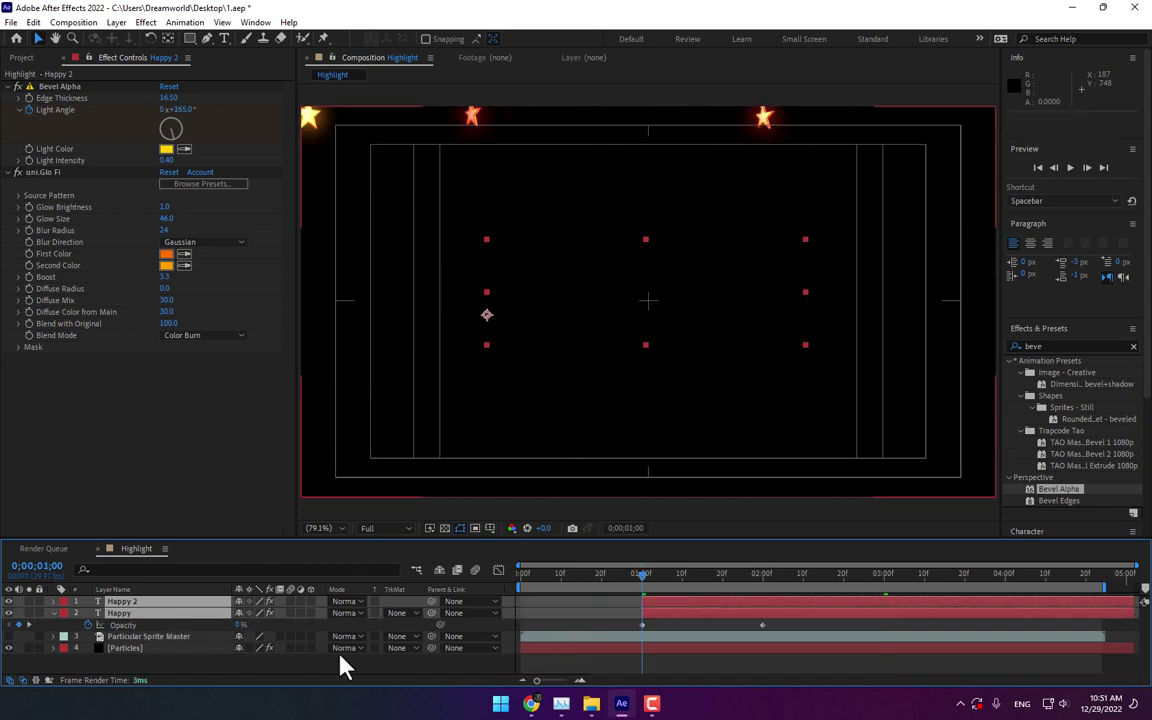
key(alt+bracketleft)
click(765, 578)
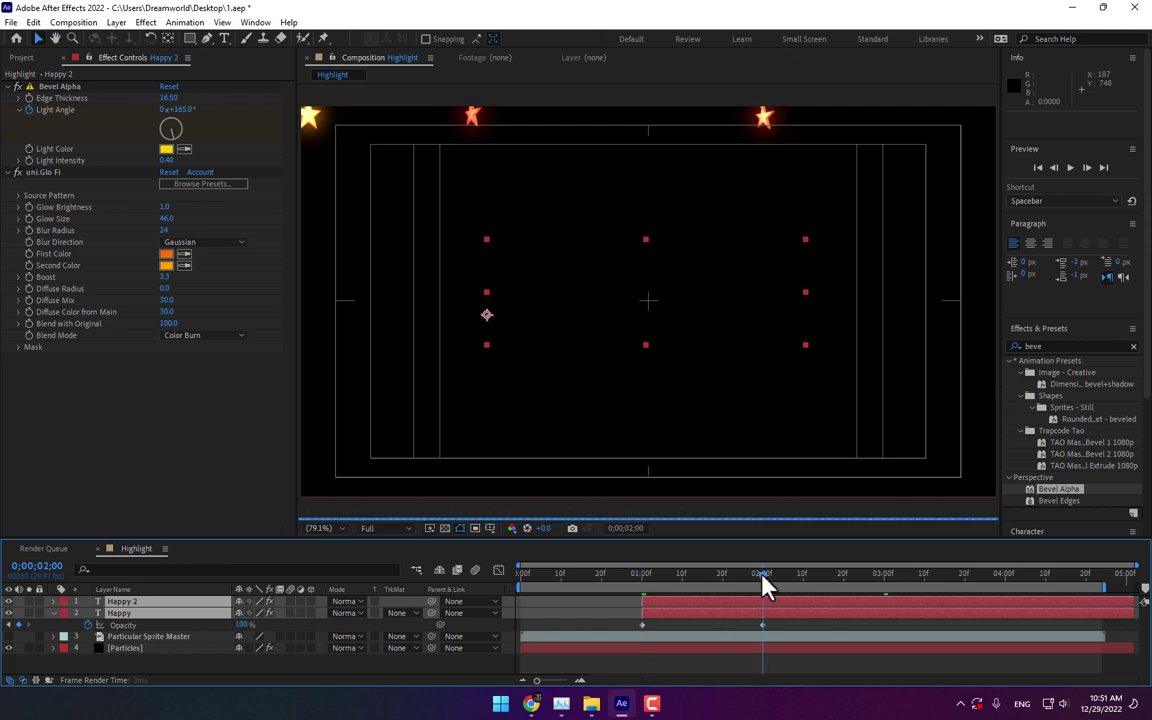
click(660, 605)
drag(703, 613, 785, 613)
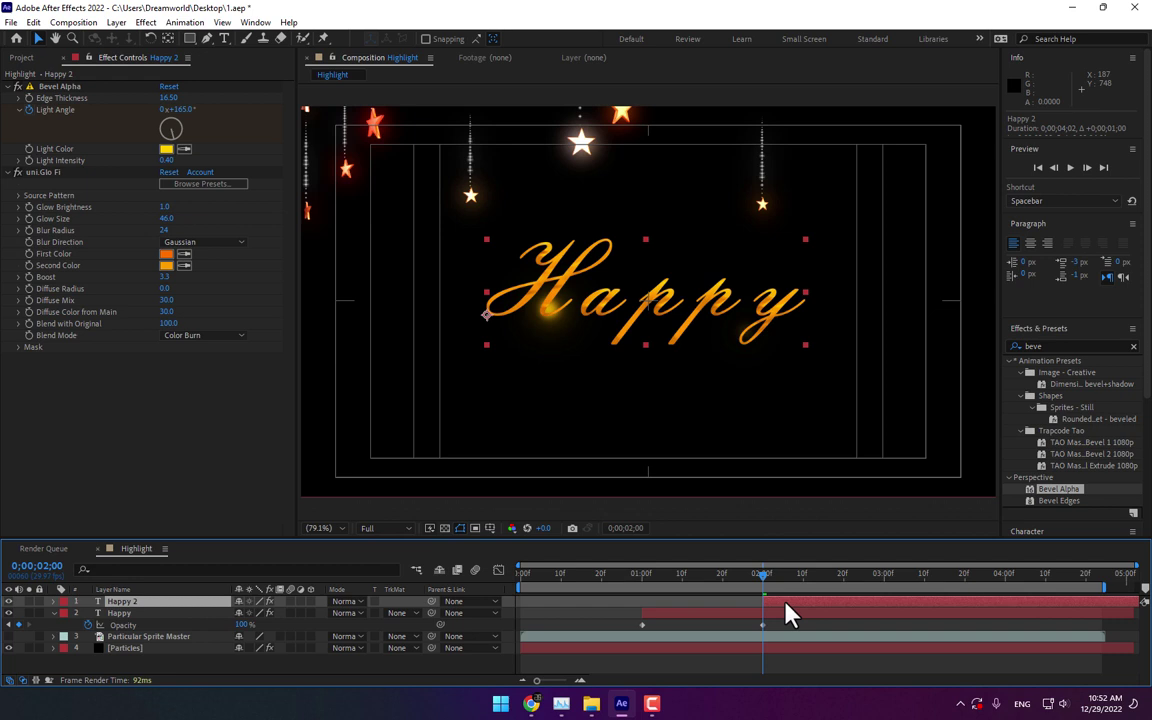
drag(787, 585, 811, 584)
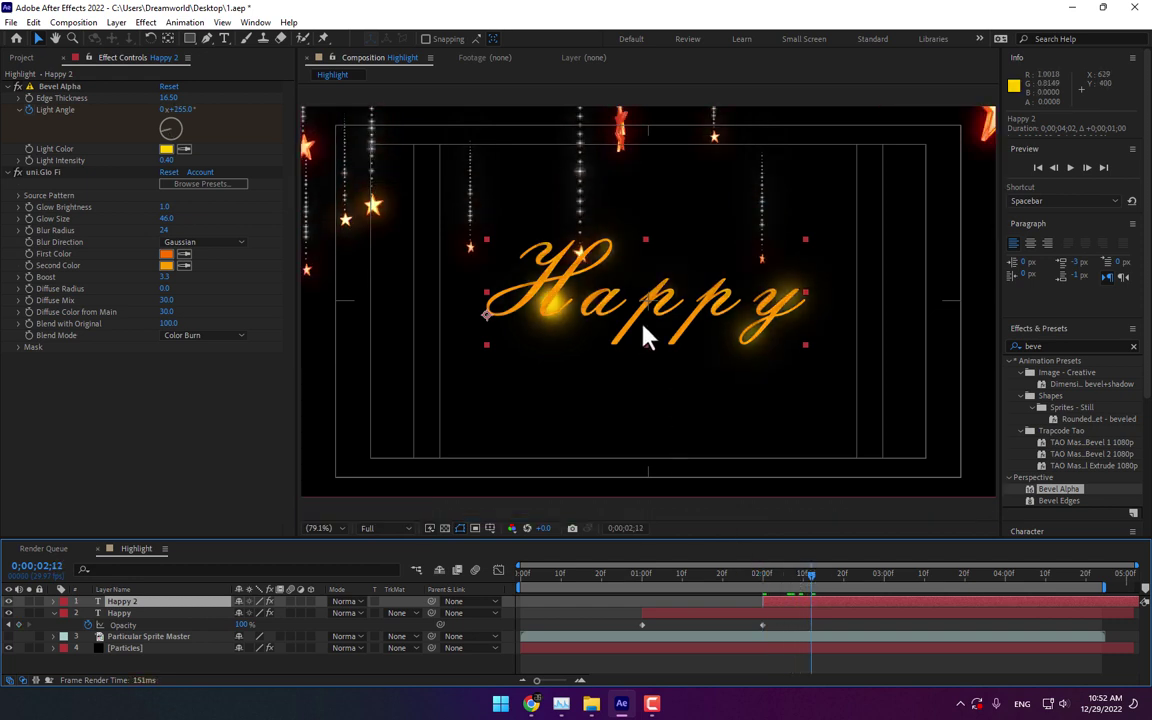
Step: Retype the duplicate's text to read '2023'
double_click(576, 287)
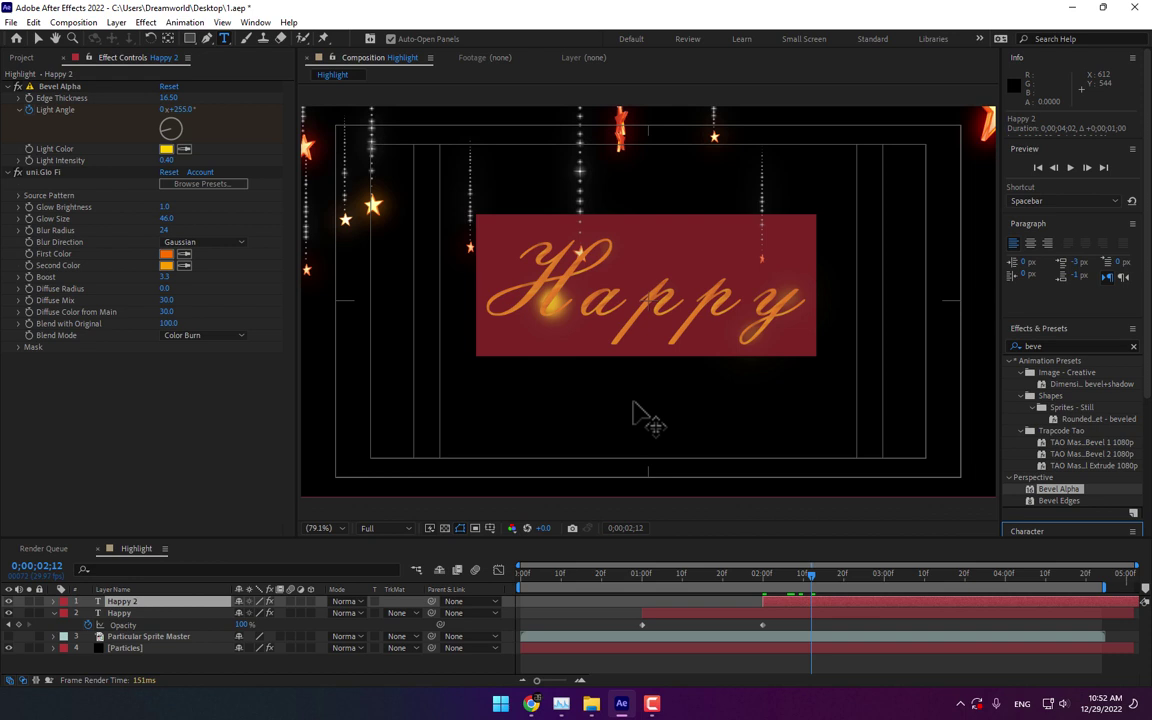
text(2)
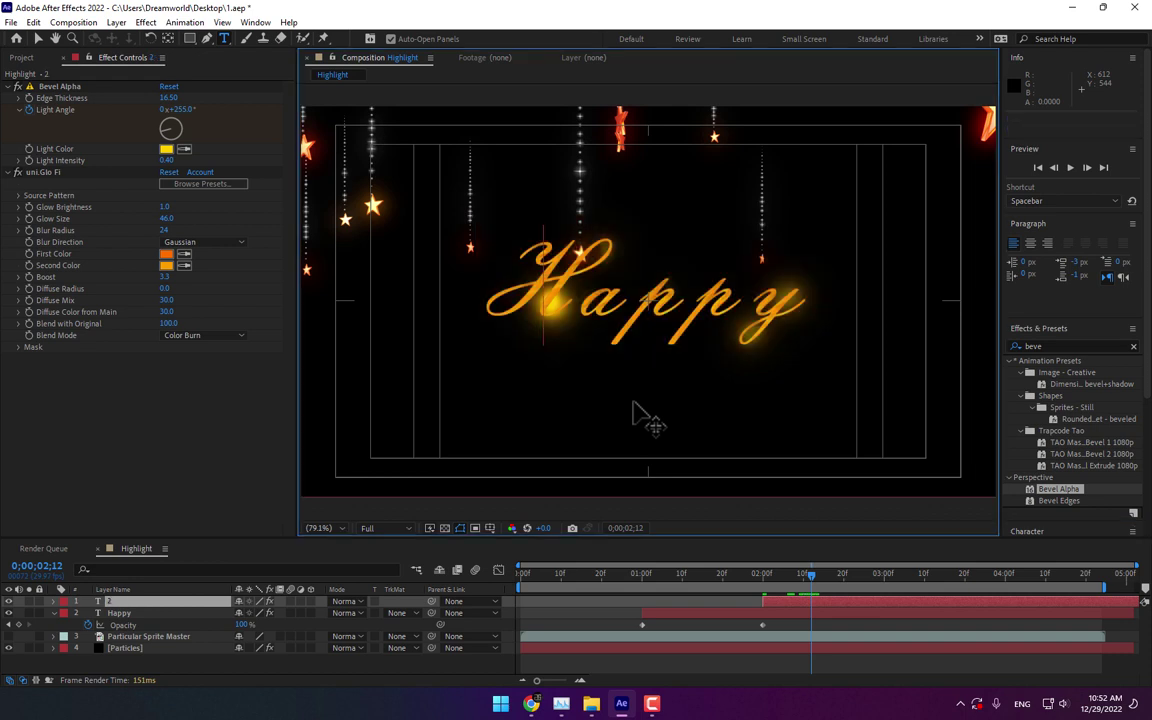
text(023)
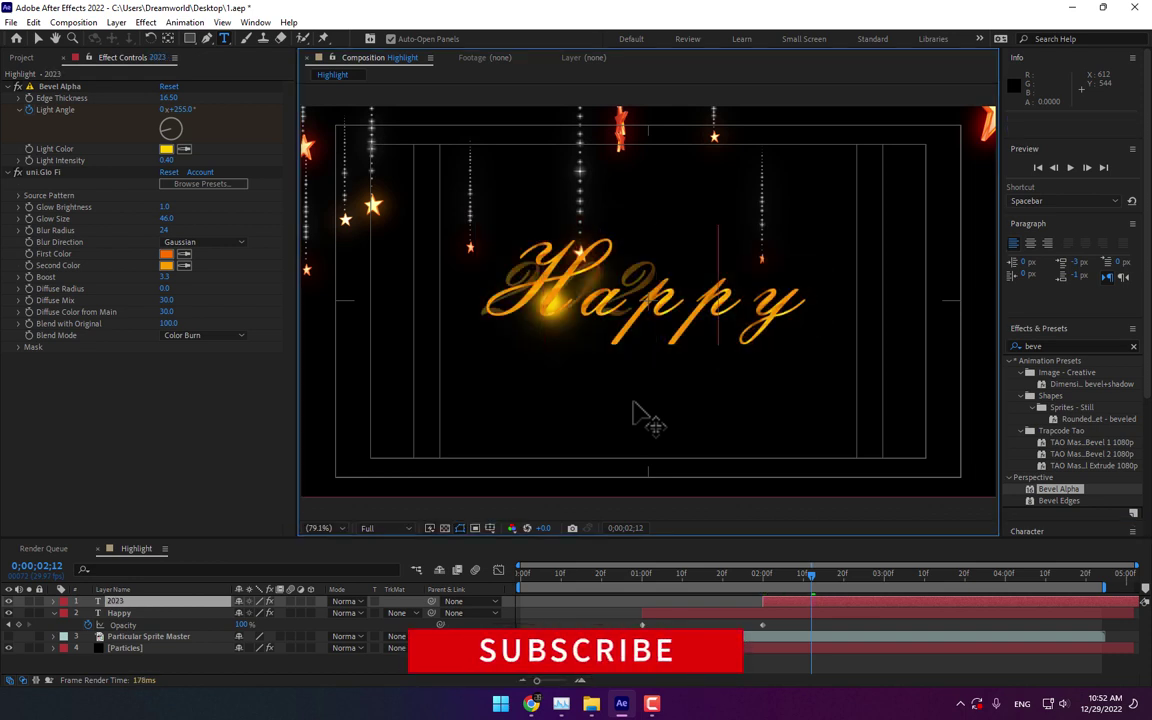
click(38, 38)
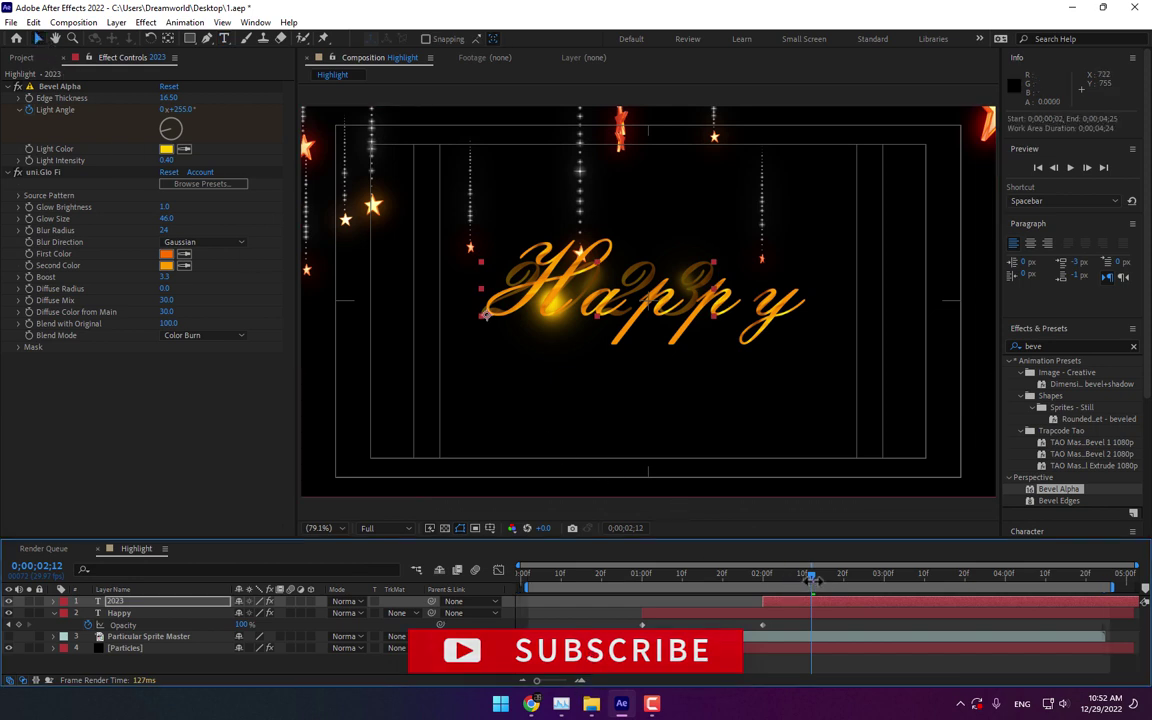
Step: Add a Happy opacity keyframe of 0% at 3;00 so it fades out
mouse_move(811, 580)
mouse_down()
mouse_move(948, 590)
mouse_move(888, 590)
mouse_up()
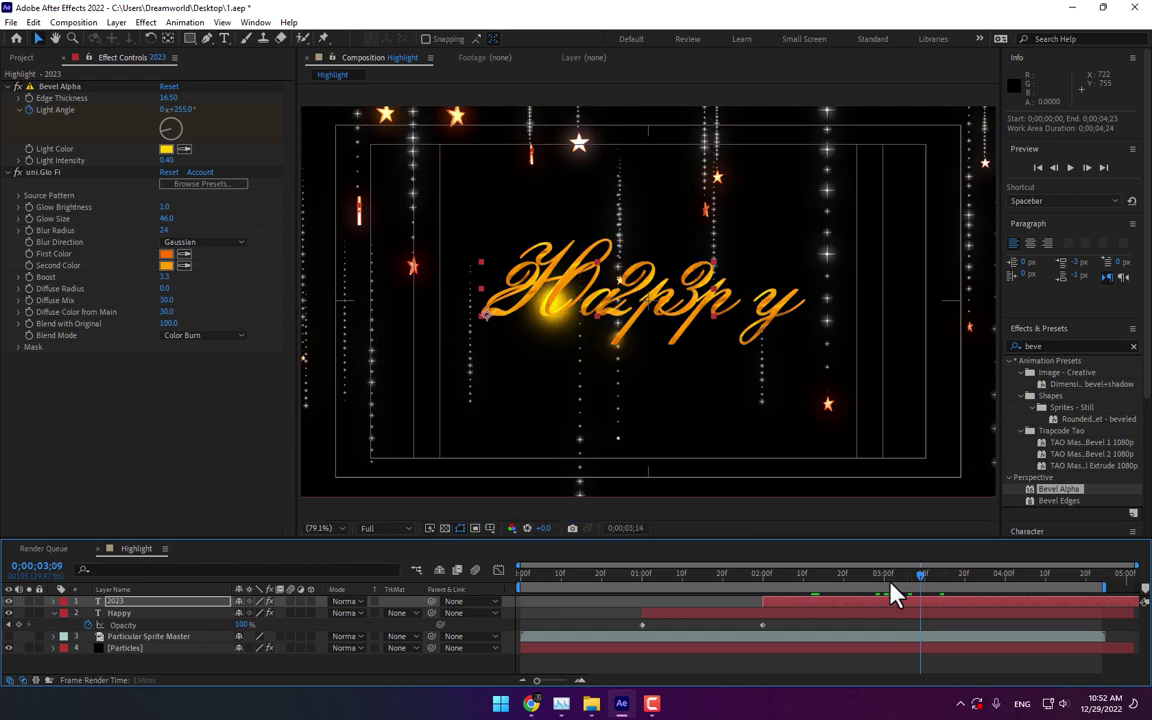
click(160, 614)
key(u)
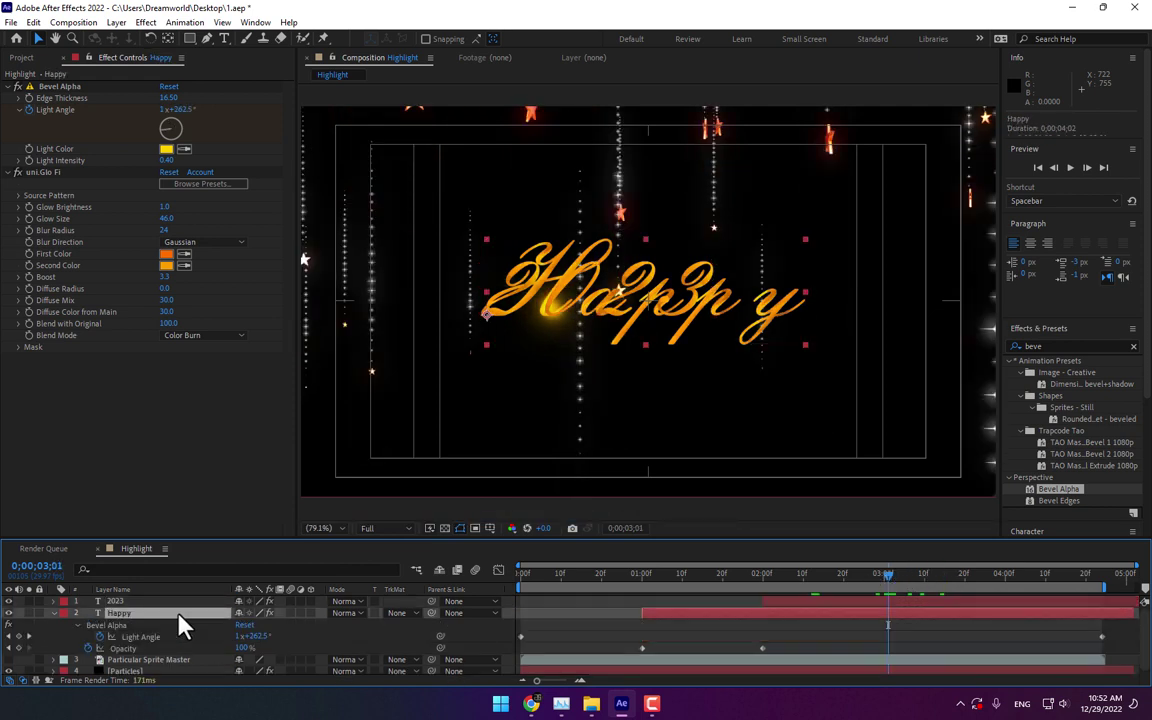
click(884, 578)
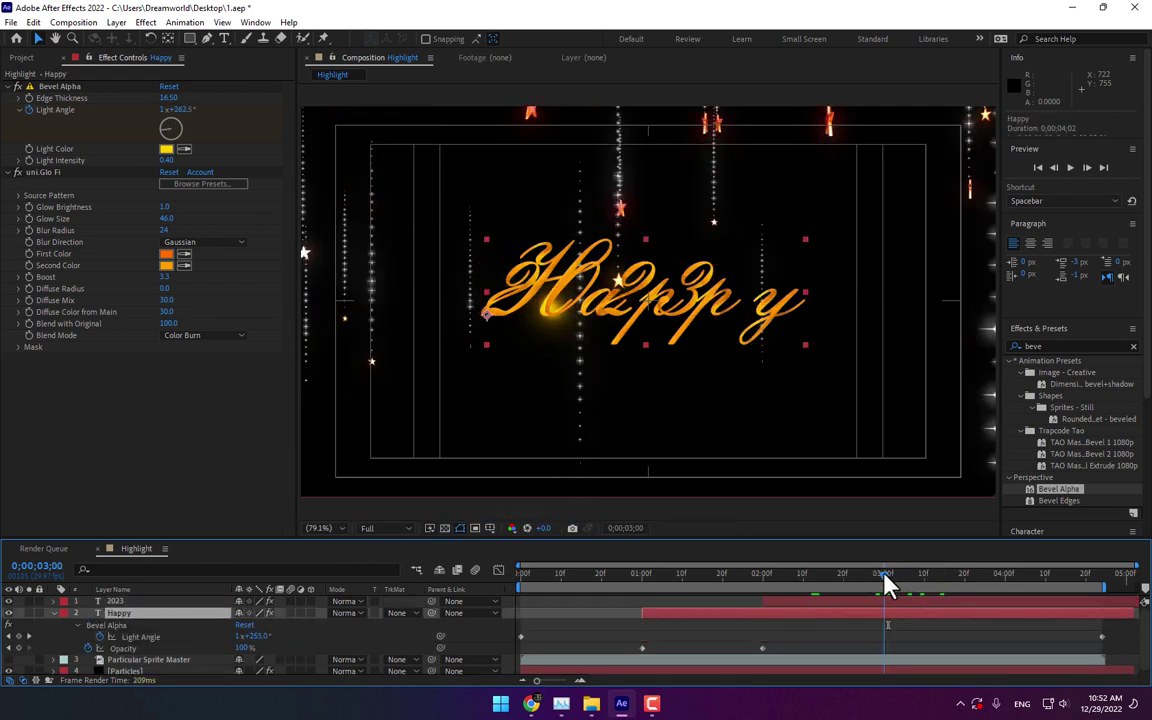
drag(884, 578, 884, 578)
drag(249, 648, 149, 648)
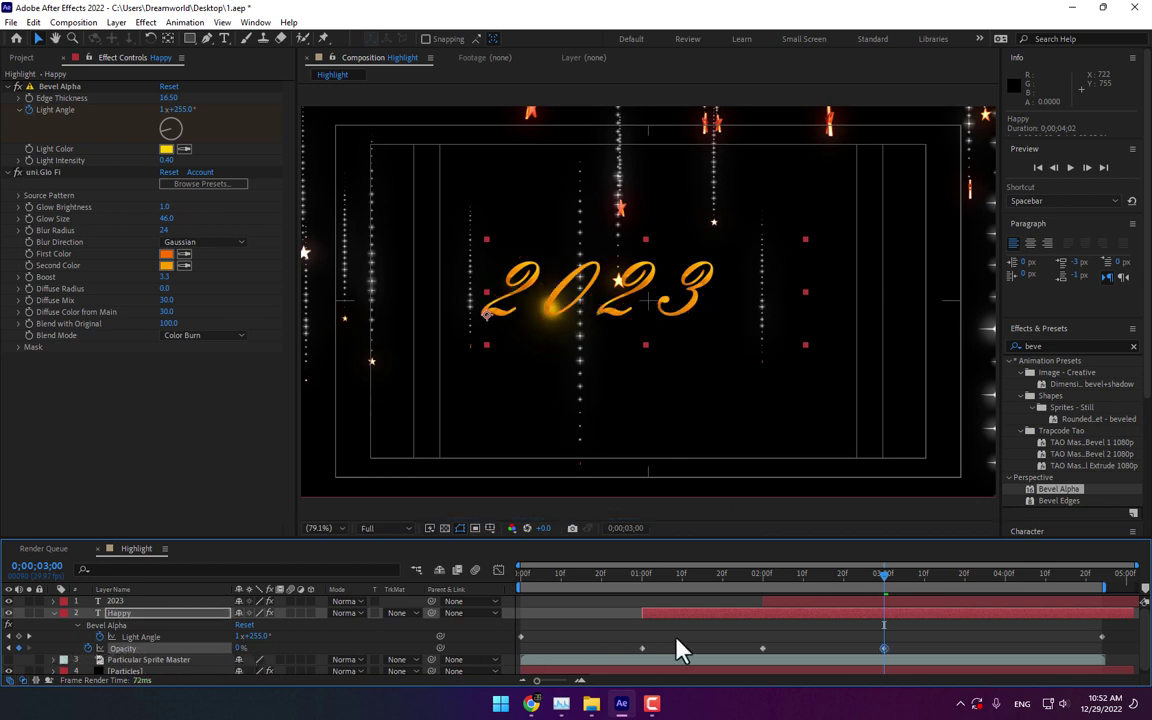
drag(633, 578, 876, 580)
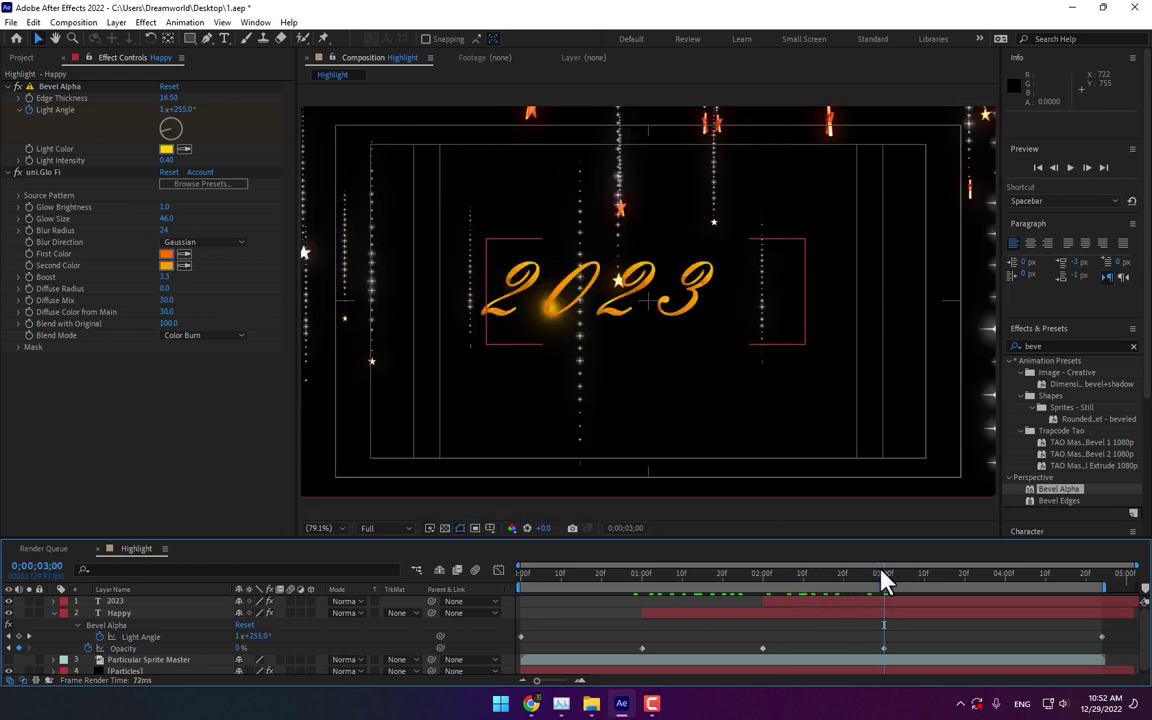
Step: Try opacity keyframes on the 2023 layer, undo the change, then delete the 2023 layer
click(804, 600)
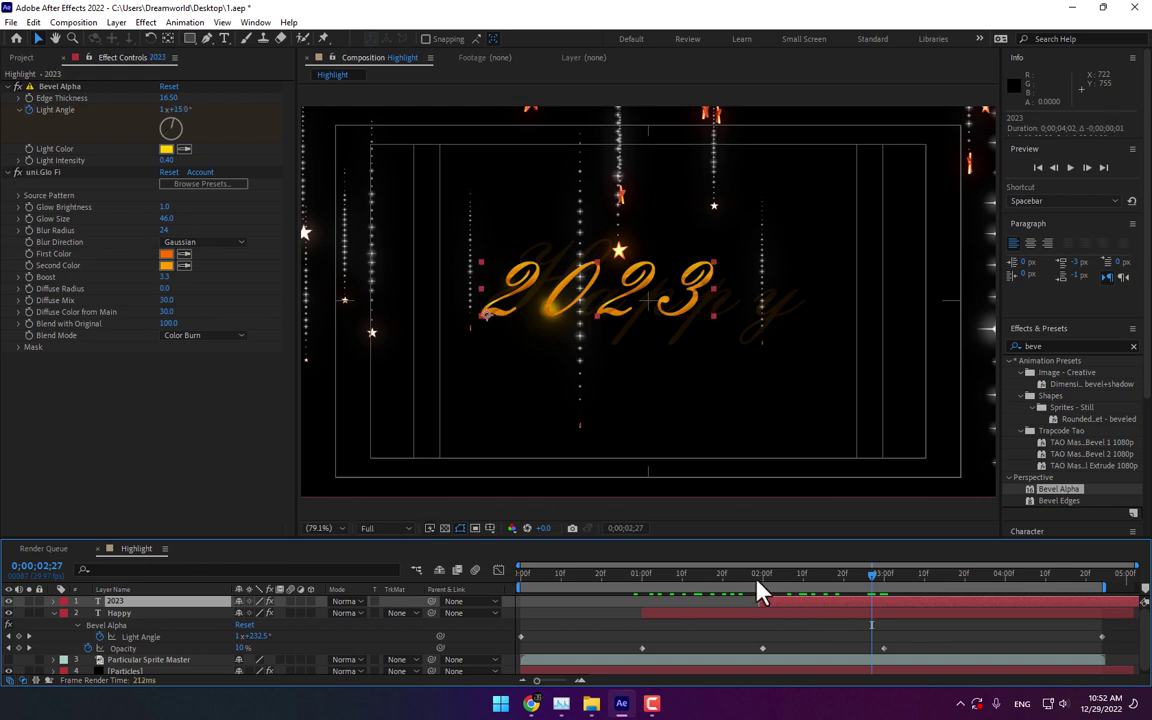
click(763, 579)
key(u)
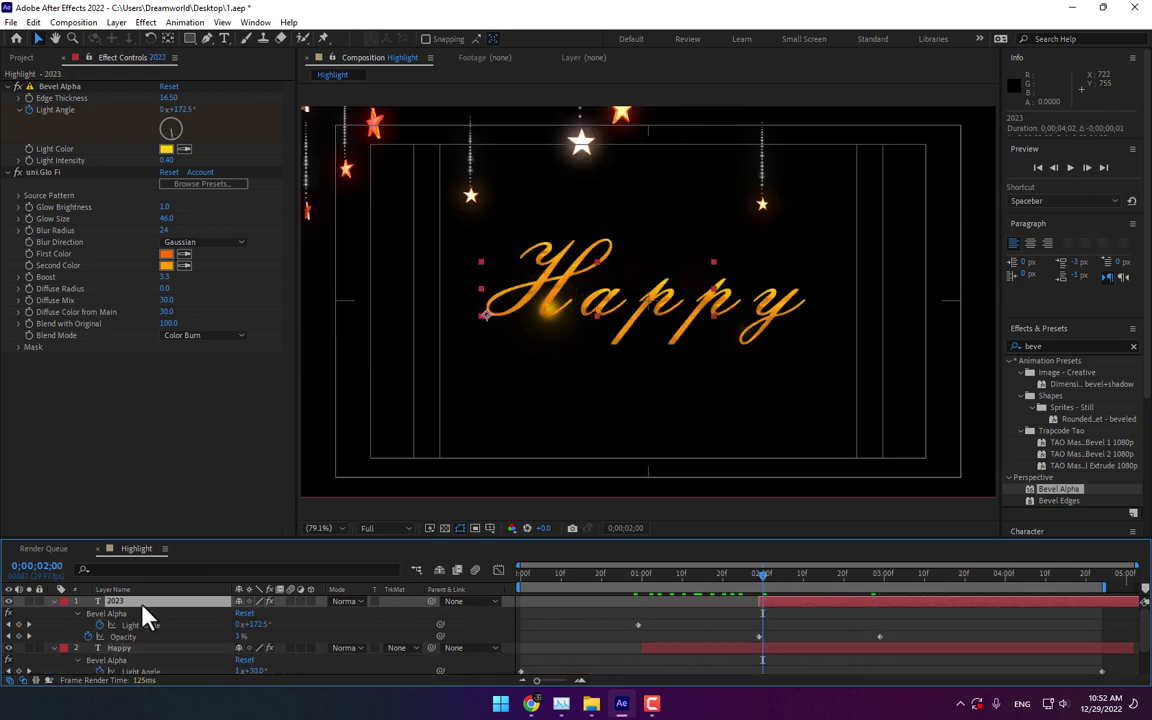
click(18, 636)
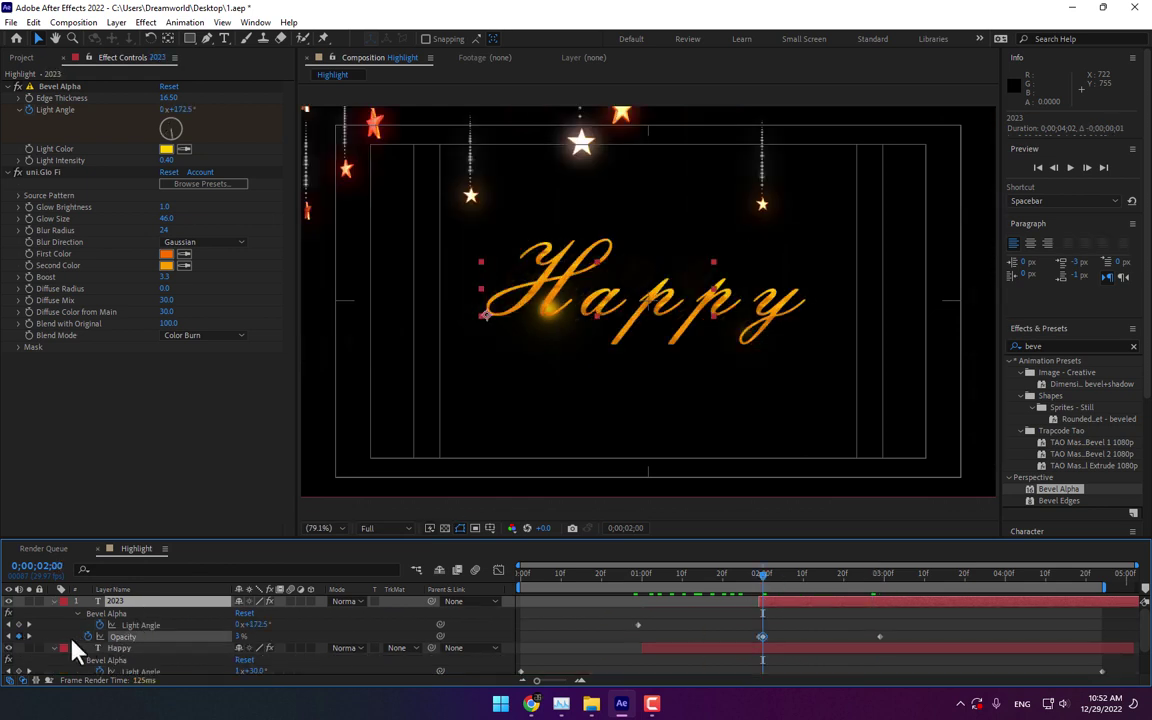
click(883, 579)
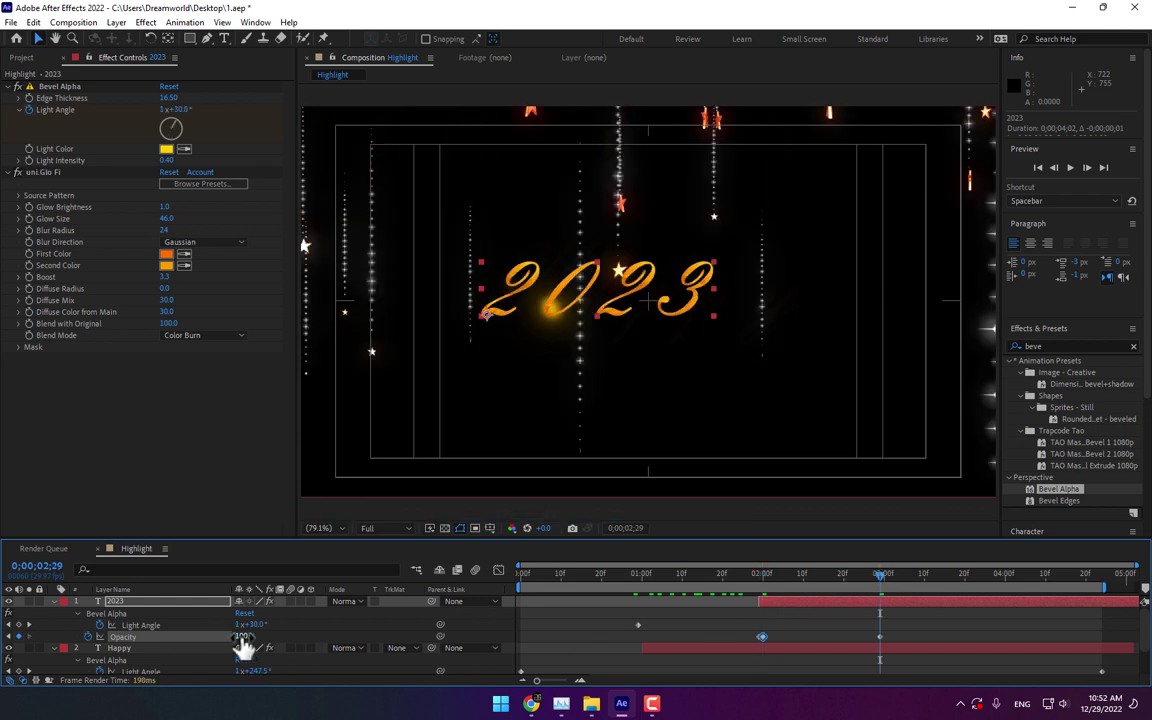
text(0)
click(158, 660)
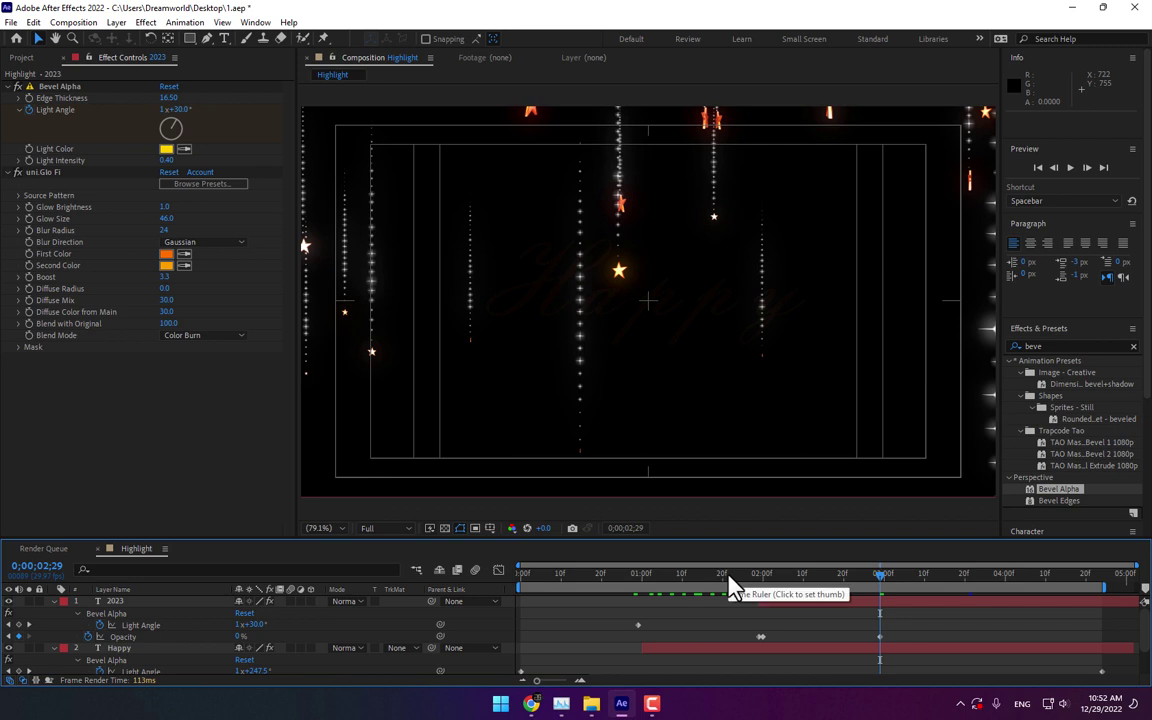
key(ctrl+z)
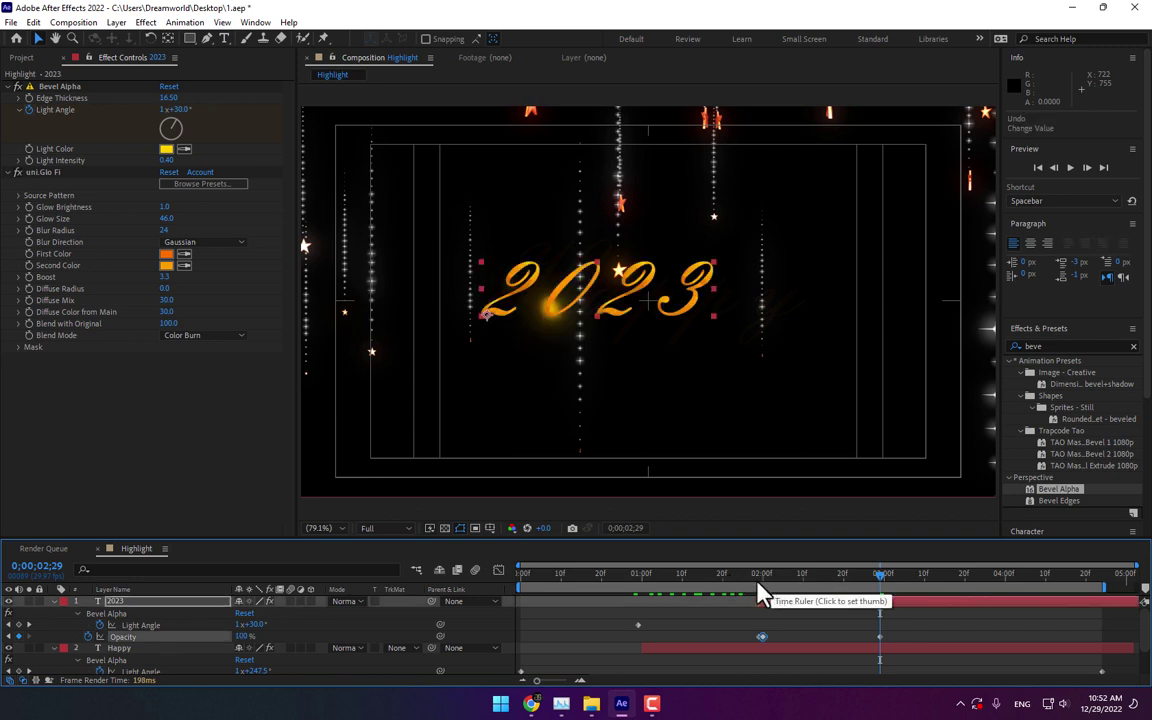
click(777, 598)
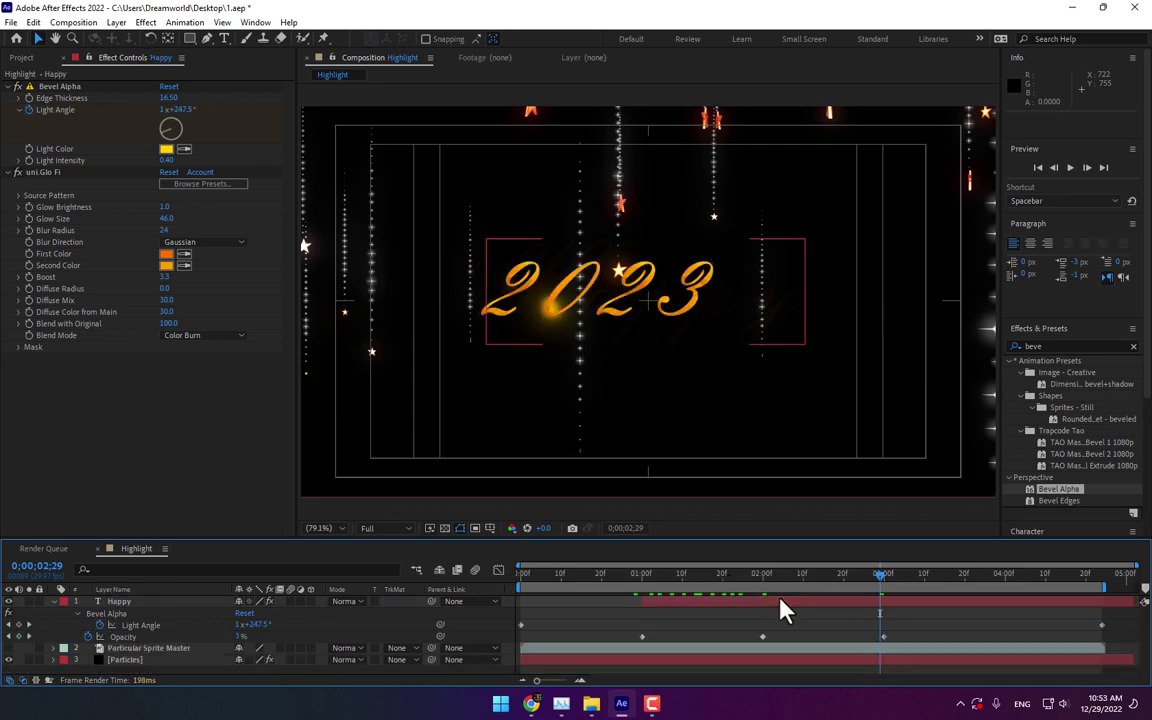
key(Delete)
Step: Extend Happy to start at 0;00 and clear all its Opacity keyframes
click(625, 574)
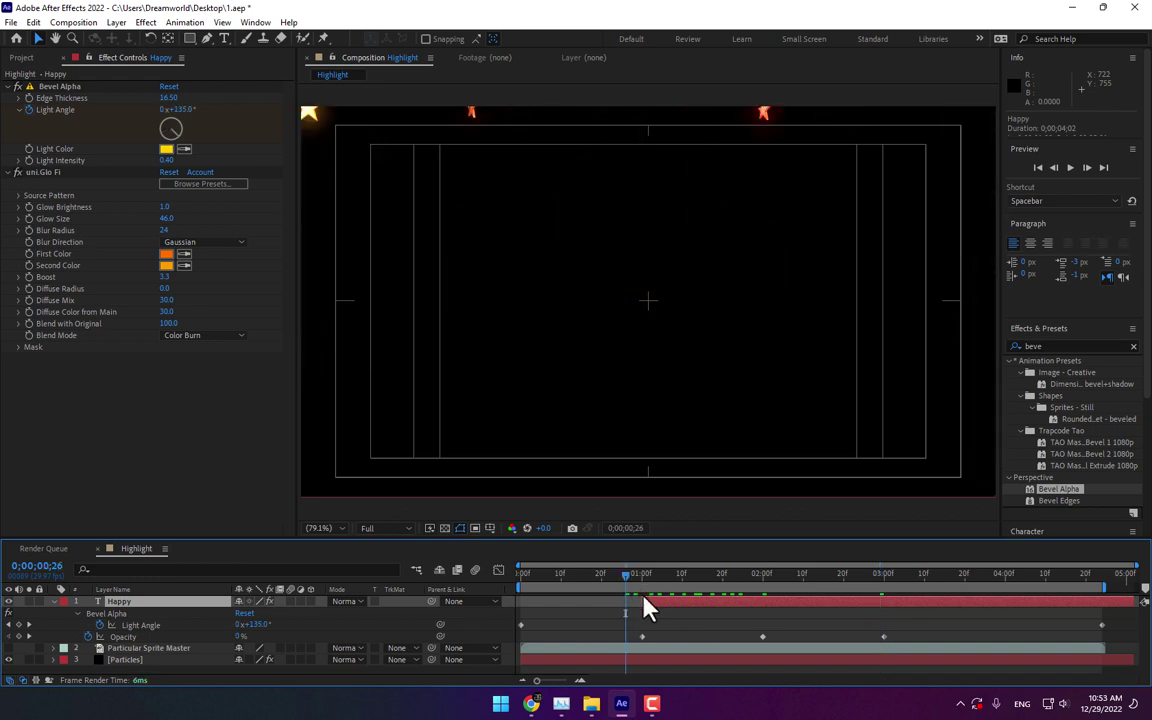
mouse_move(627, 602)
mouse_down()
mouse_move(518, 604)
mouse_move(612, 585)
mouse_move(545, 585)
mouse_up()
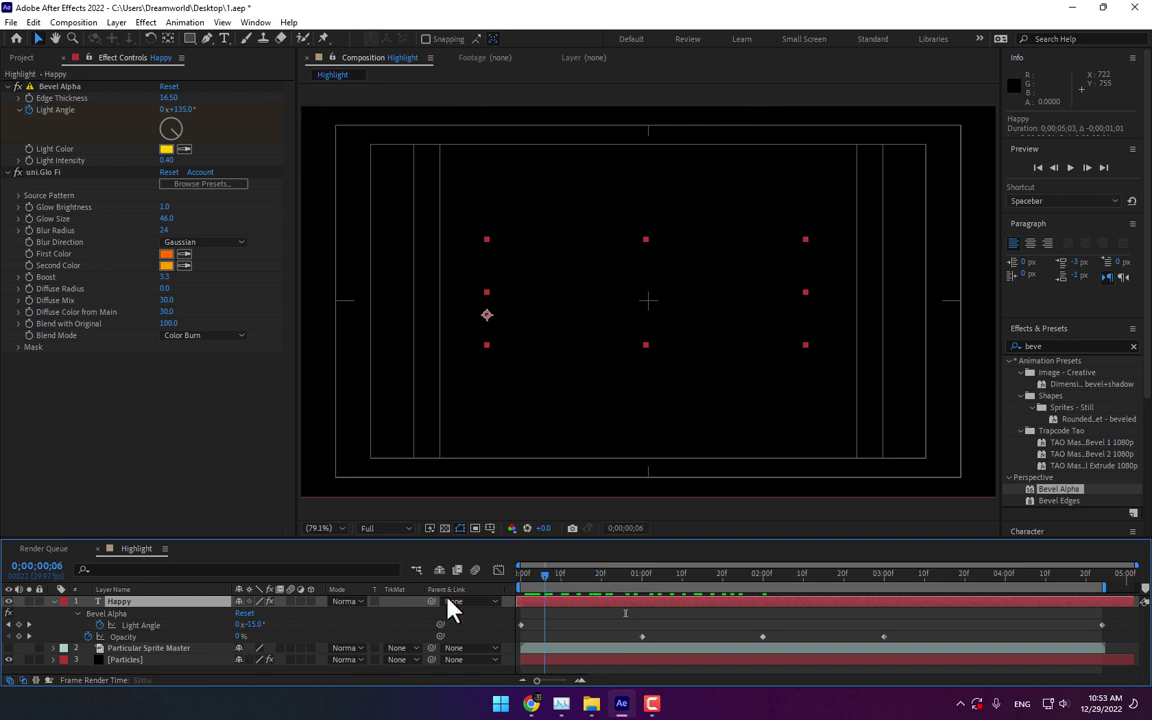
click(88, 636)
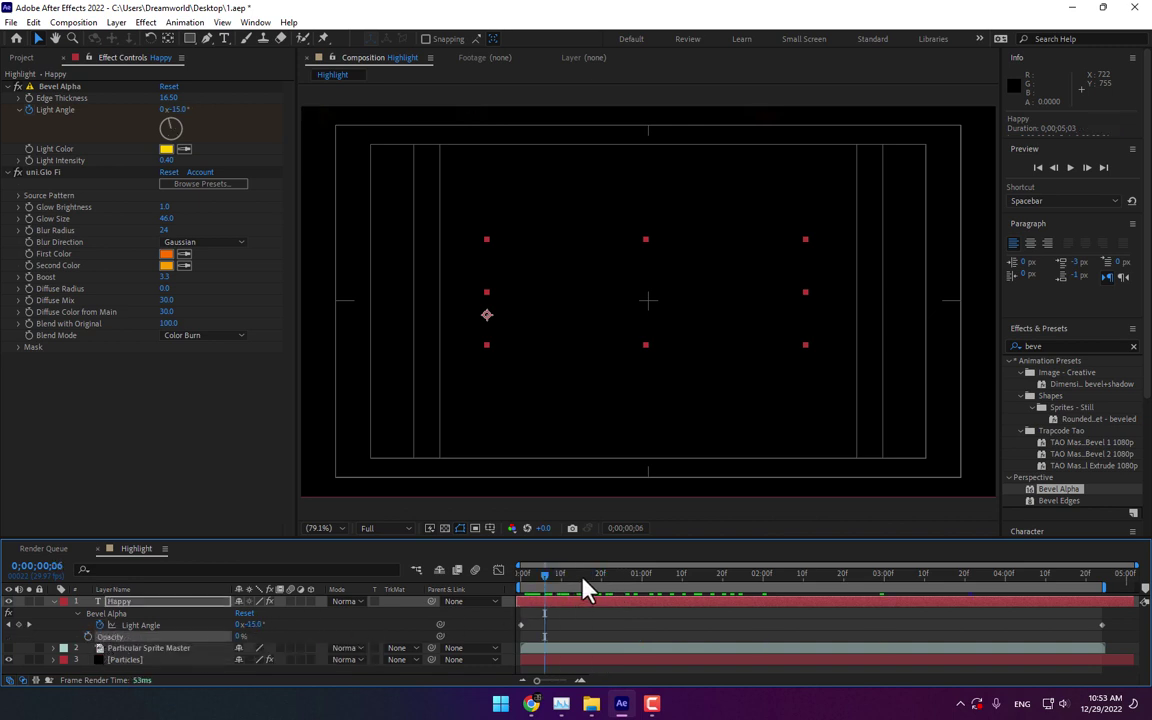
drag(545, 589, 476, 609)
Step: Keyframe Happy's Opacity at 100% at 0;14 and again at 1;15
click(583, 585)
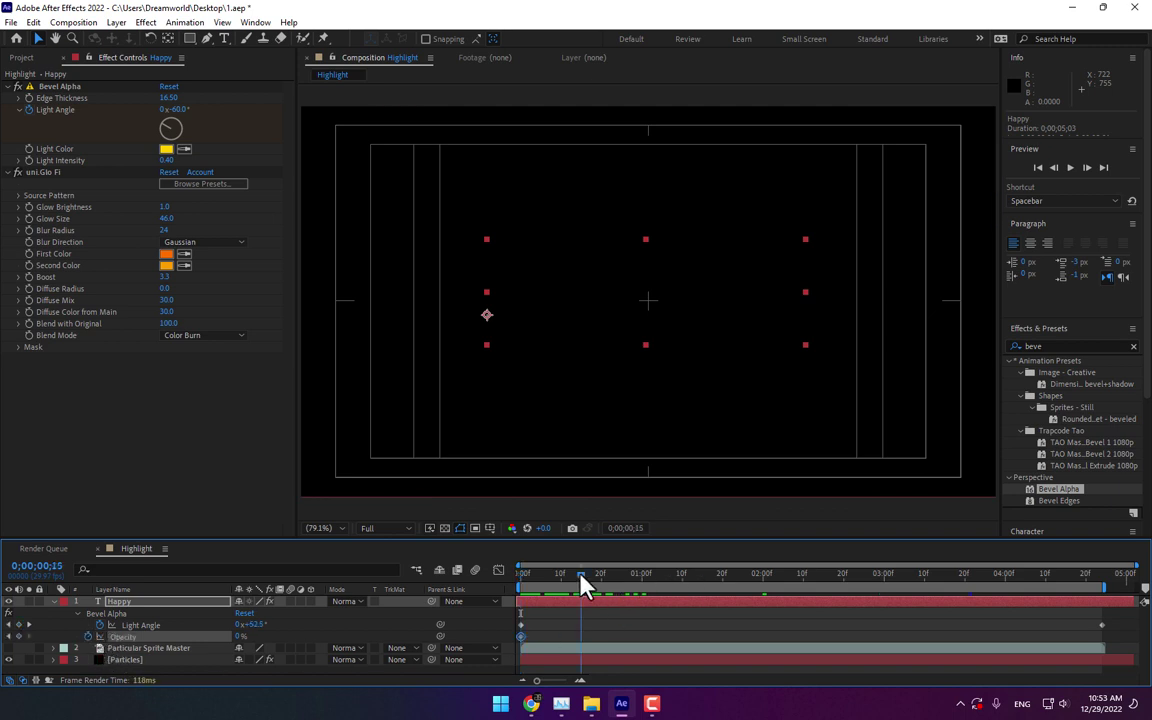
key(Page_Up)
drag(243, 643, 450, 625)
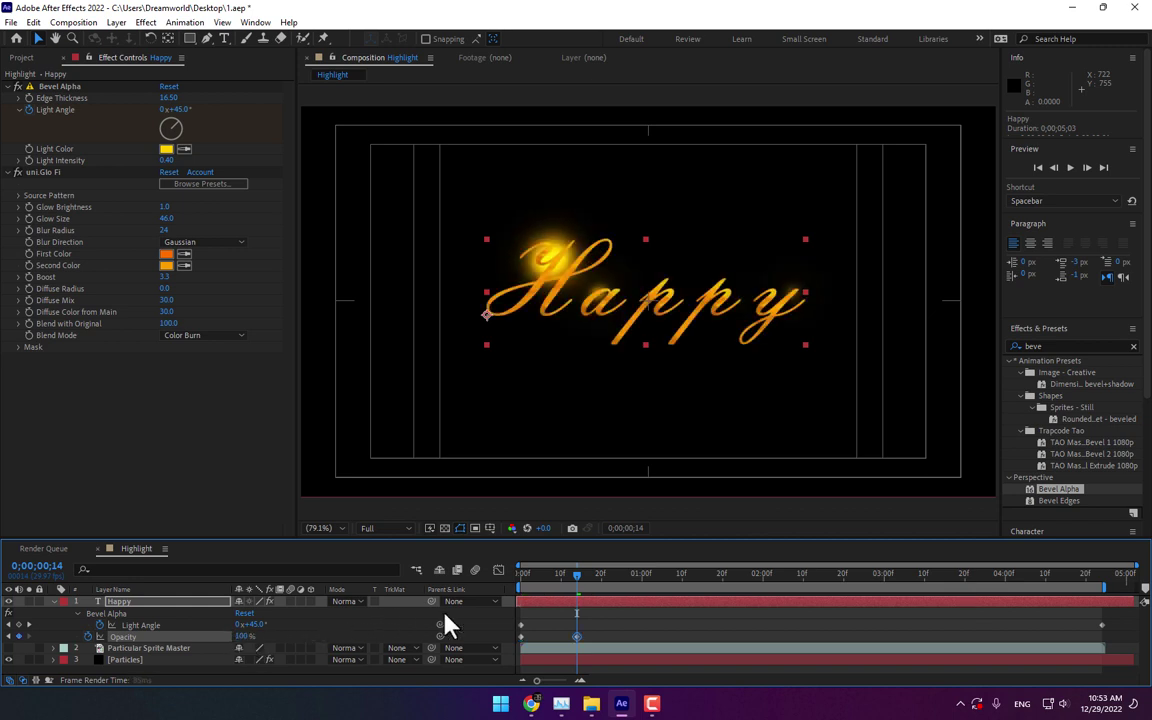
click(704, 586)
click(18, 636)
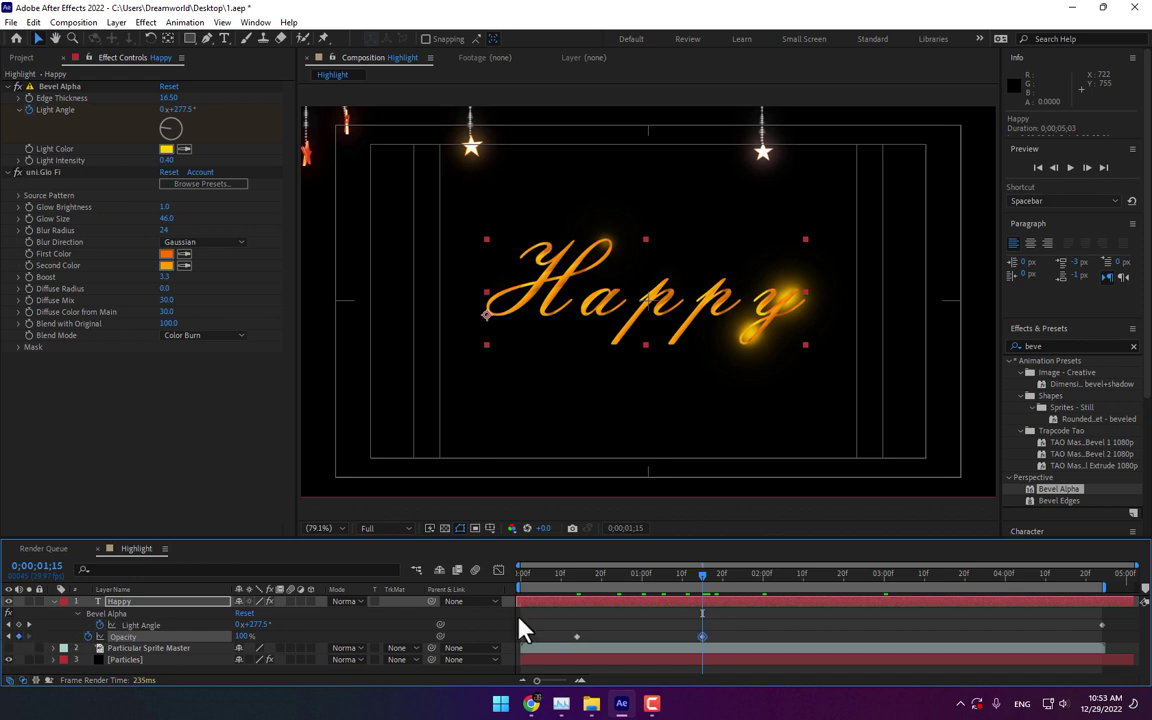
Step: Drop Happy's Opacity to 67% at 2;00 and trim its out-point there
click(765, 588)
drag(243, 636, 160, 640)
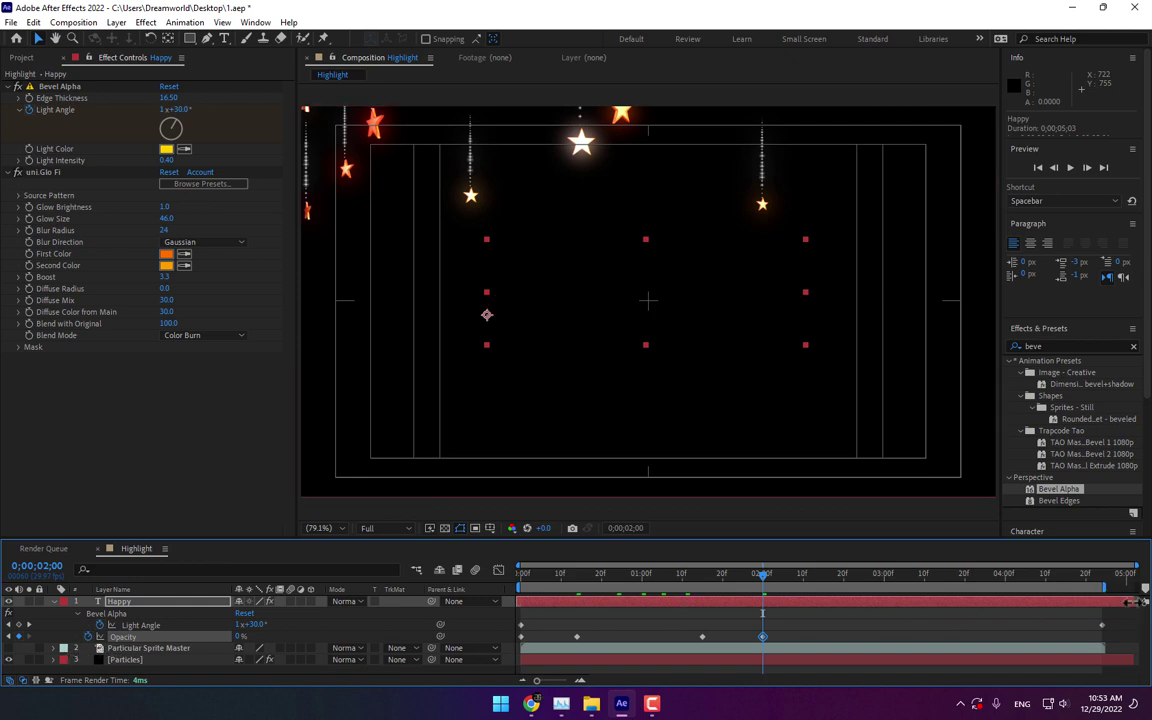
drag(1130, 601, 763, 601)
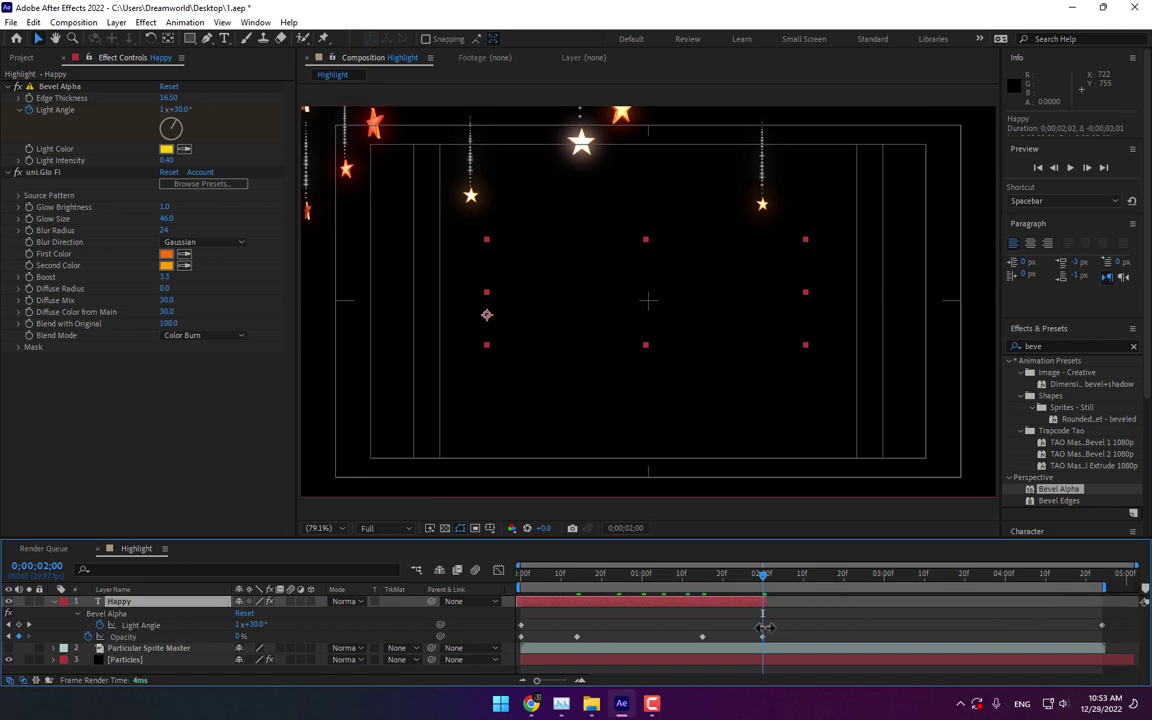
click(722, 577)
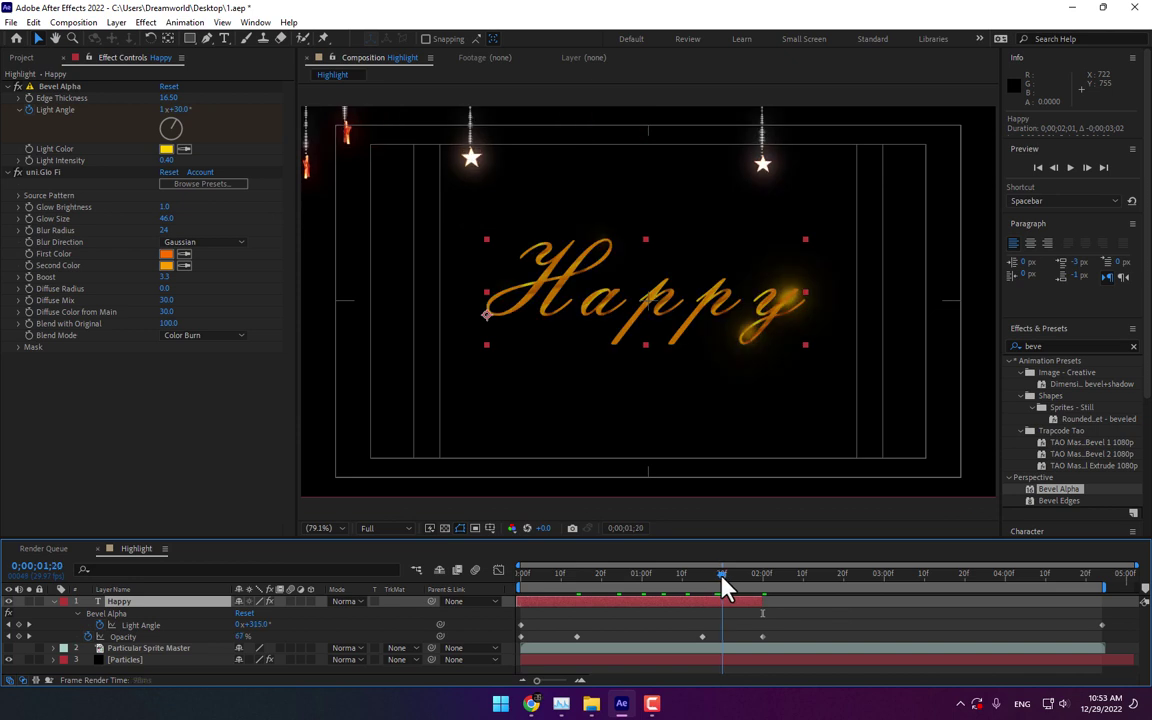
Step: Duplicate Happy, start the copy near 1;18, and retype it as 'New'
key(ctrl+d)
mouse_move(607, 603)
mouse_down()
mouse_move(780, 607)
mouse_move(770, 607)
mouse_up()
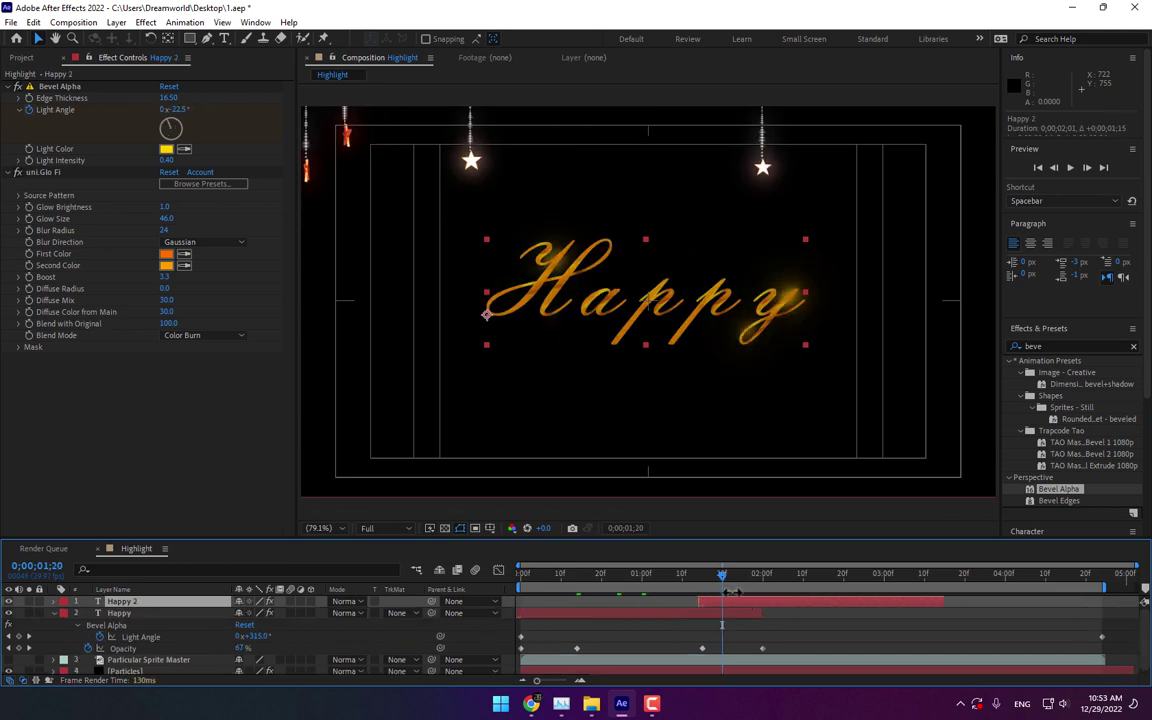
double_click(676, 322)
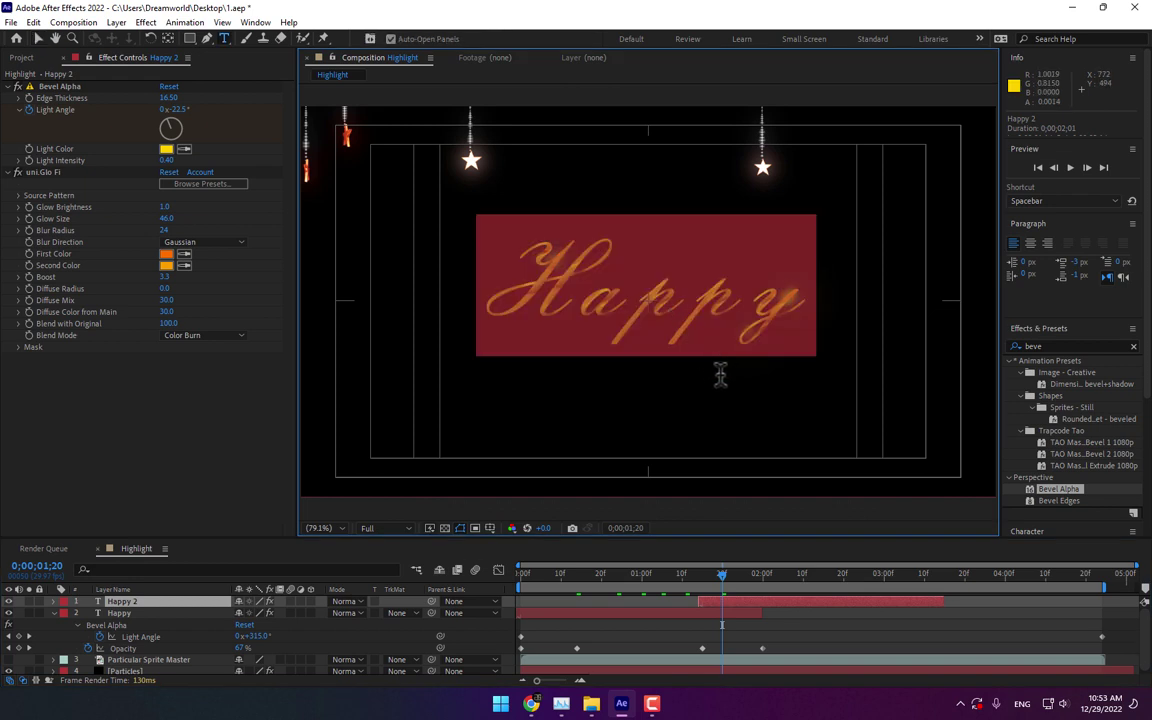
text(New)
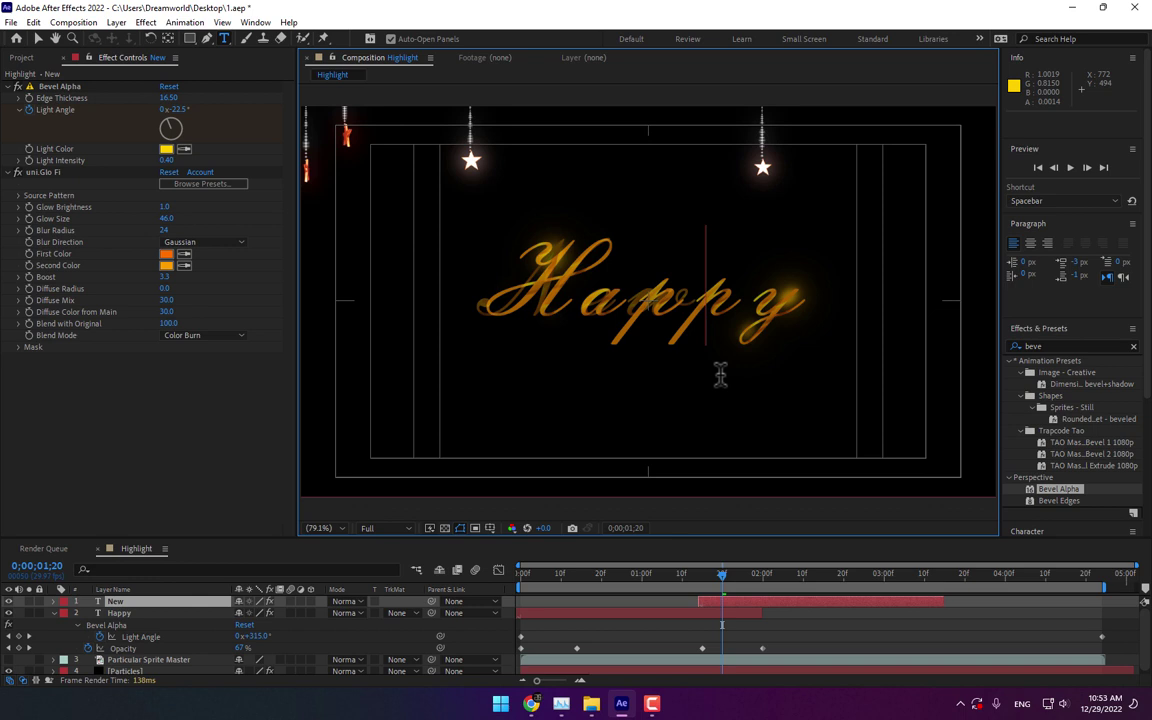
key(Right)
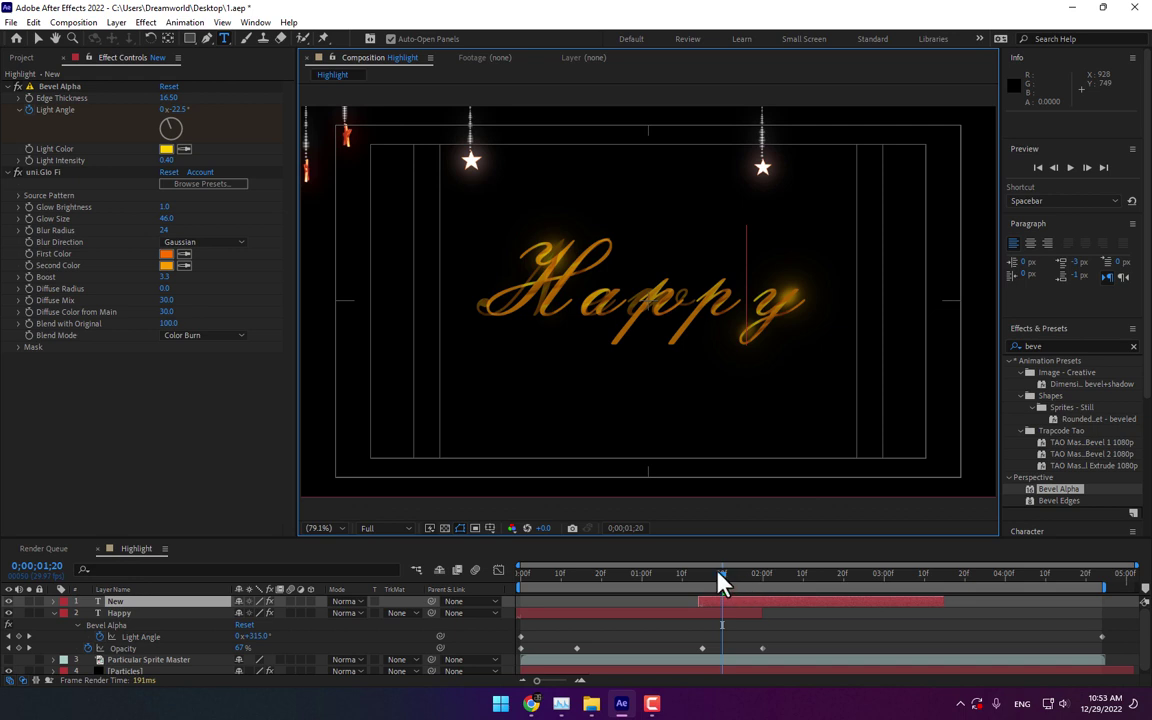
Step: Extend the text to 'New year' and shift the layer left to centre it
mouse_move(720, 578)
mouse_down()
mouse_move(780, 585)
mouse_move(756, 589)
mouse_up()
double_click(660, 290)
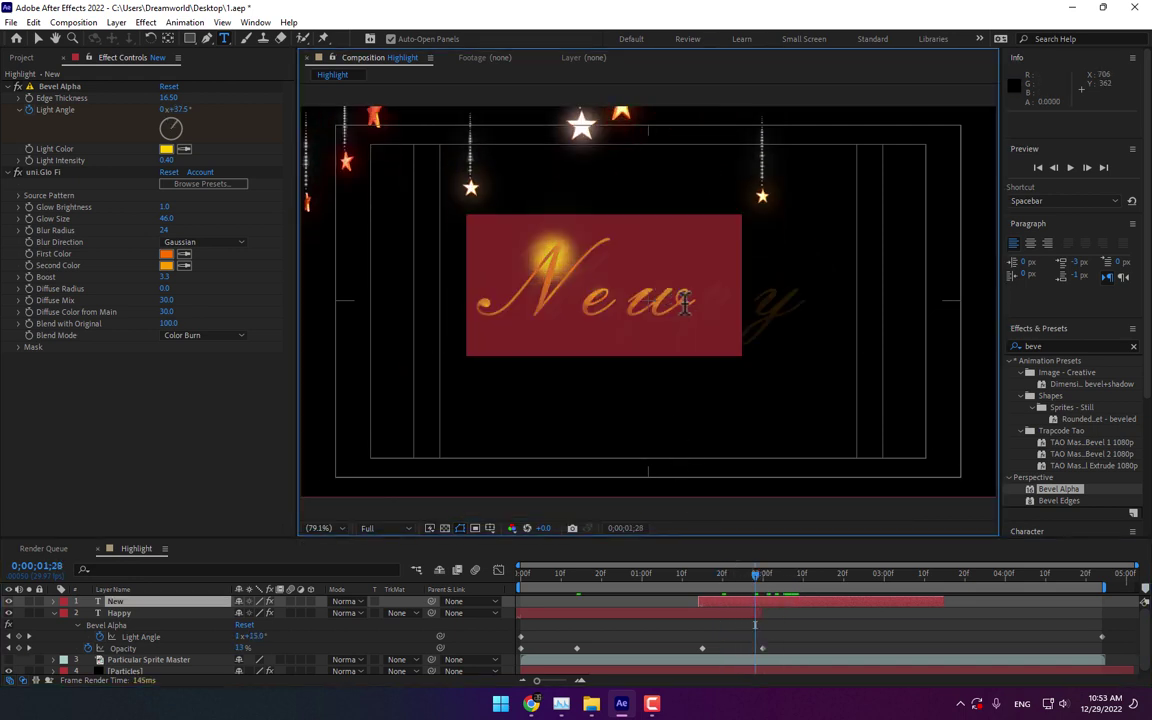
click(690, 304)
key(End)
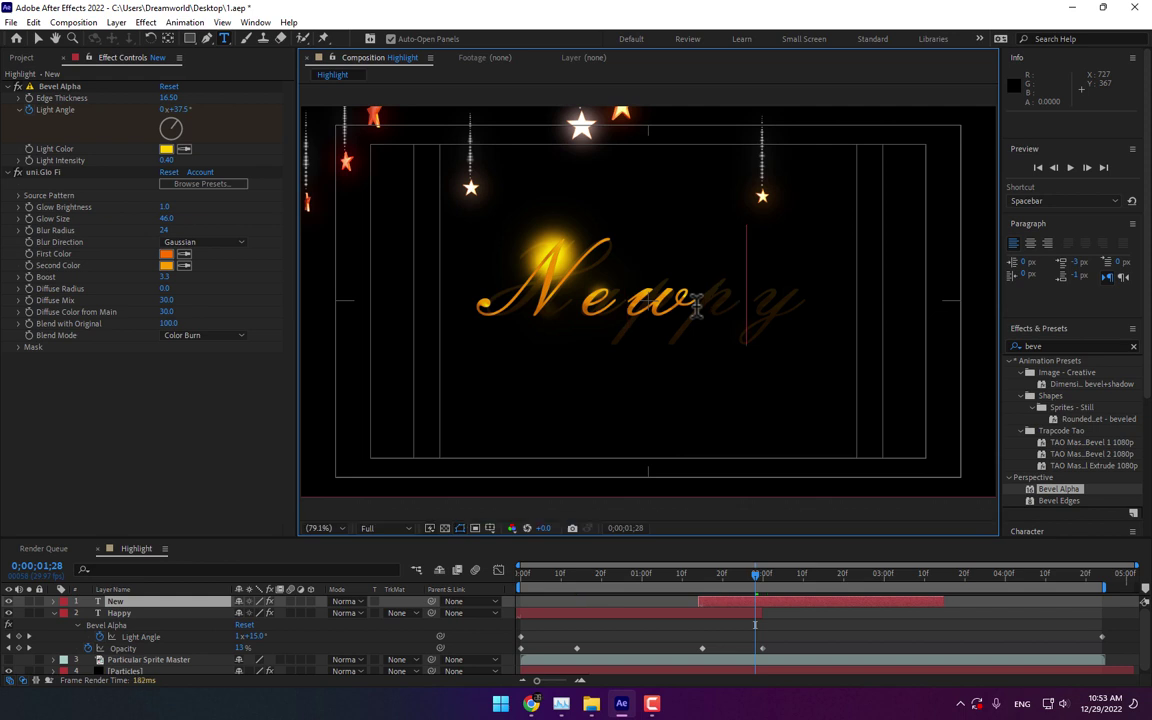
text(year)
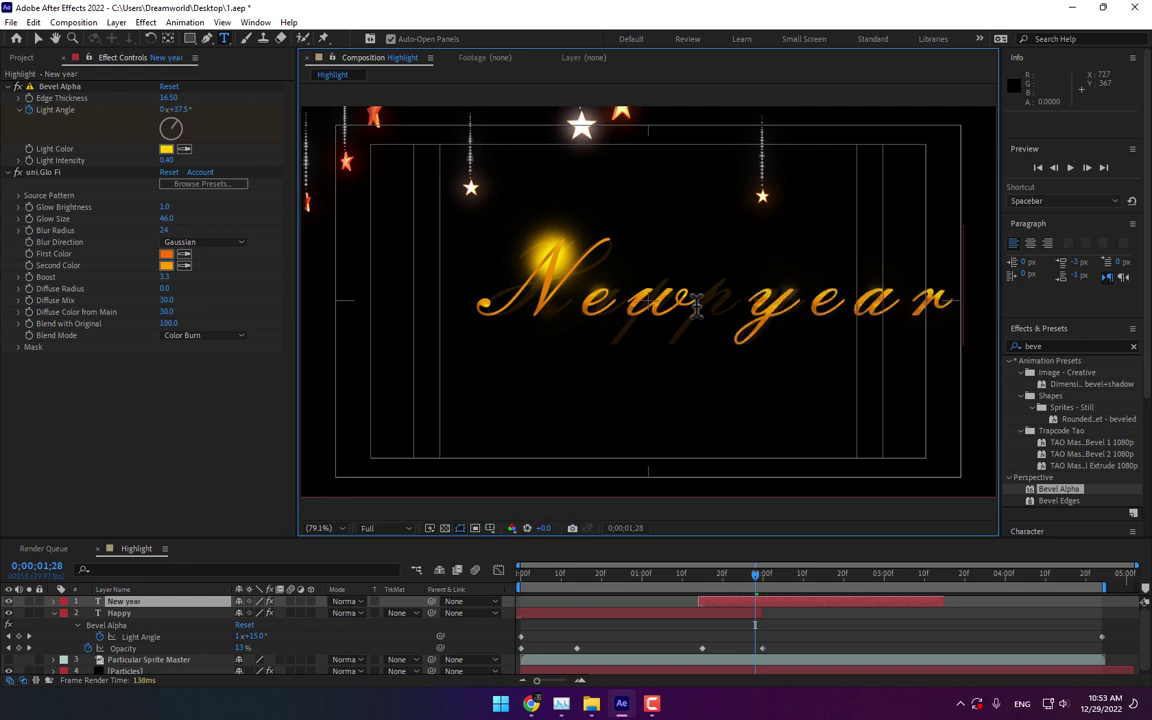
click(38, 38)
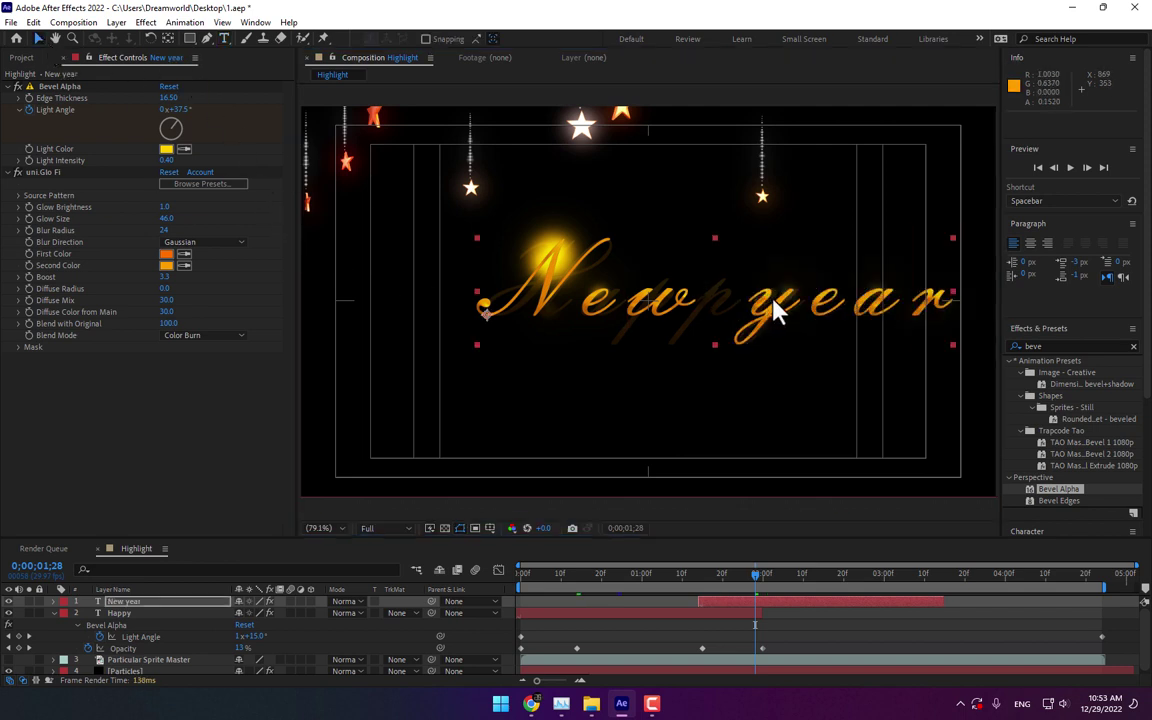
drag(771, 309, 699, 312)
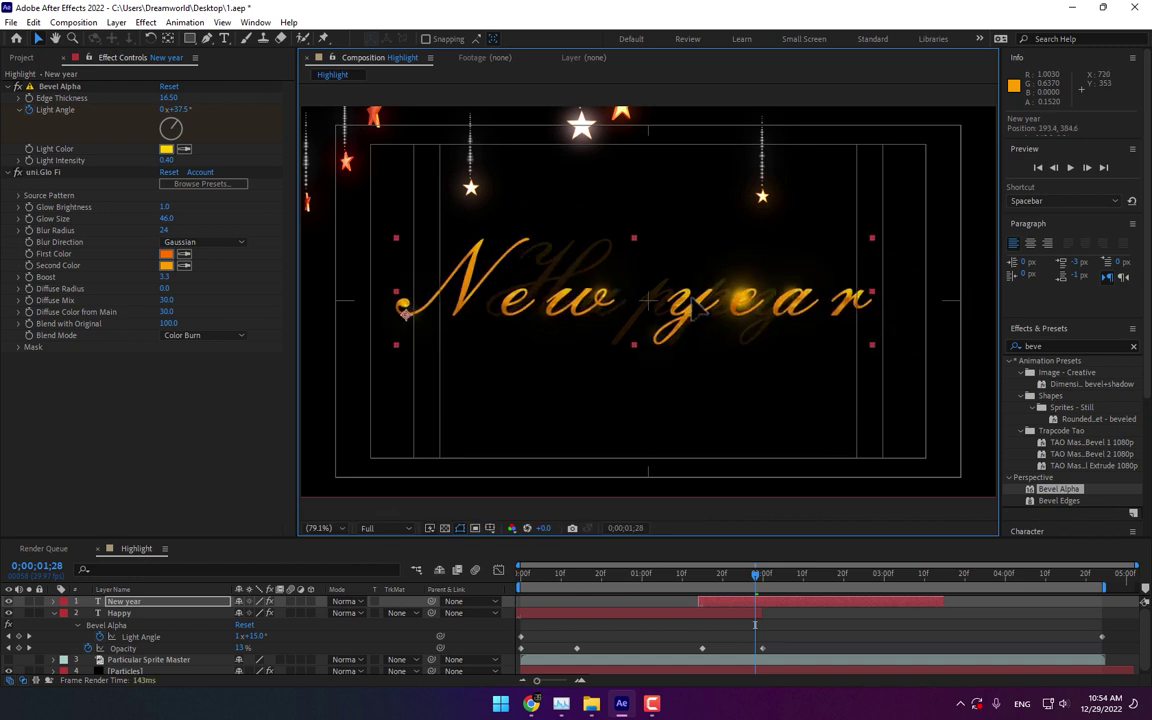
drag(762, 583, 903, 583)
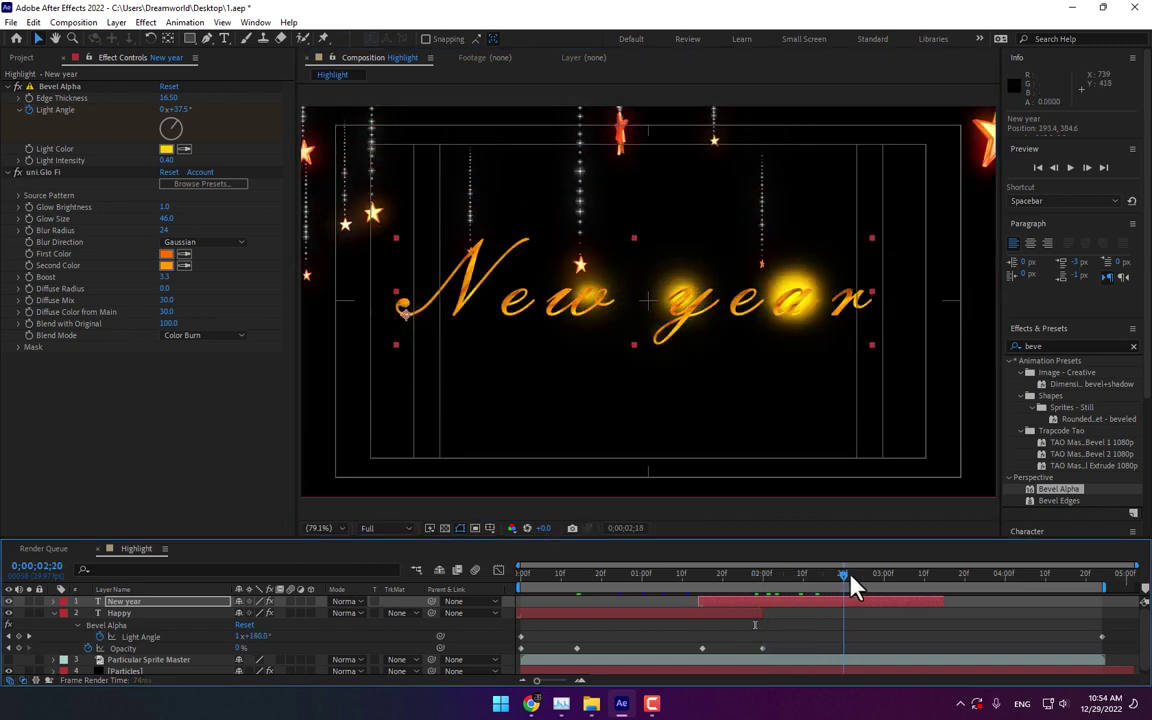
click(852, 602)
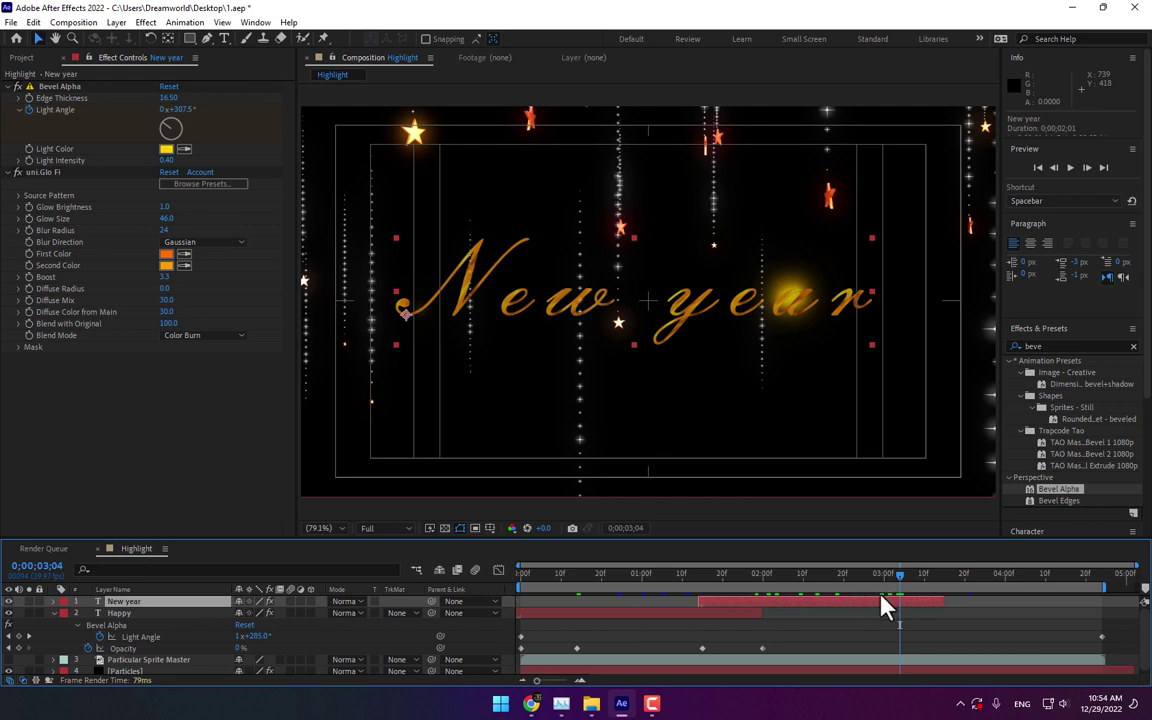
Step: Duplicate the New year layer and make the copy start later, near three seconds
key(u)
key(ctrl+d)
mouse_move(797, 603)
mouse_down()
mouse_move(930, 603)
mouse_move(945, 590)
mouse_up()
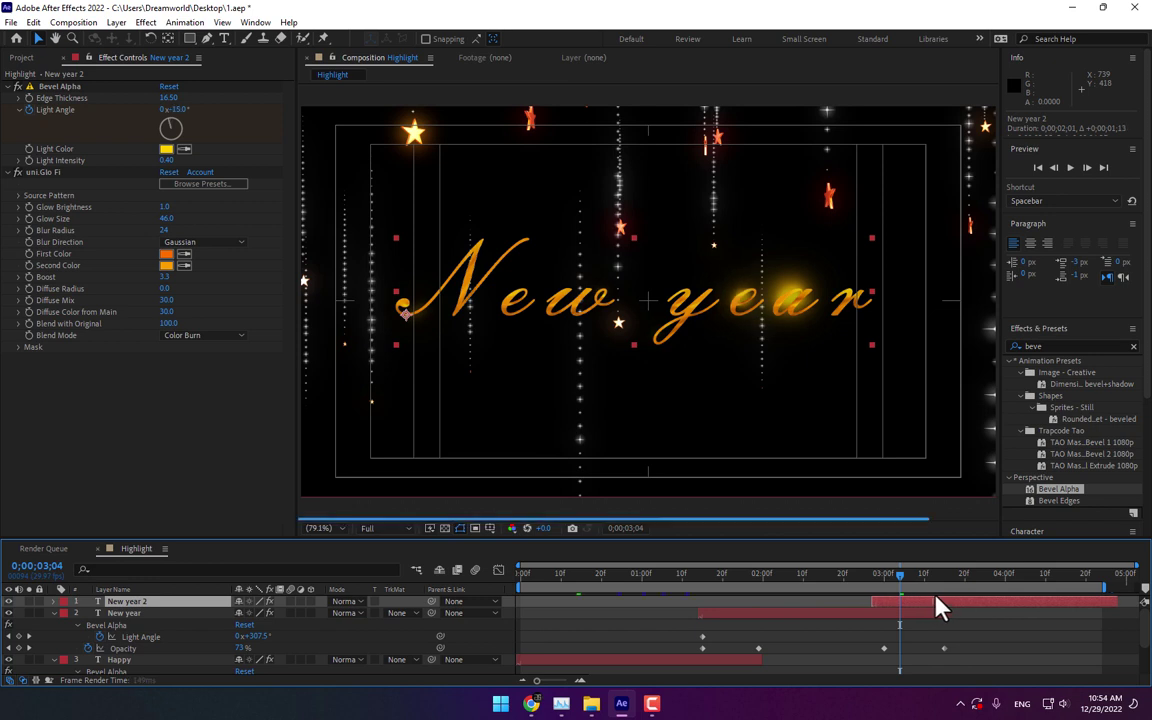
key(space)
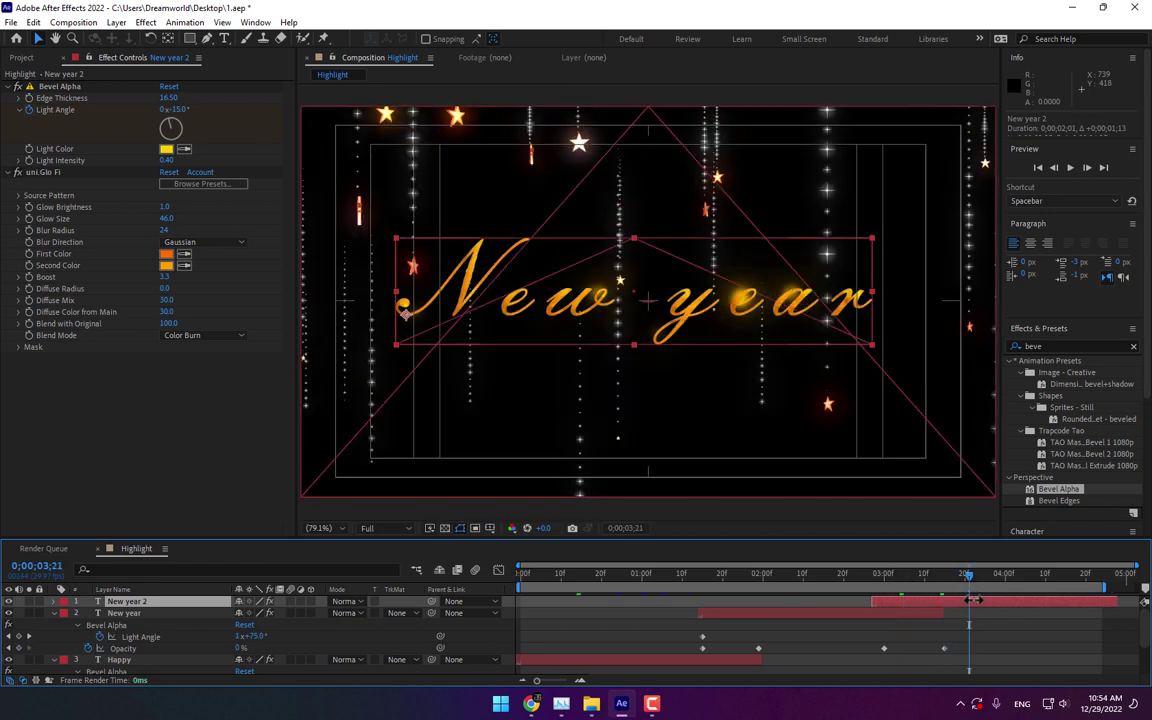
Step: Retype the copy as '2023' and move it right to centre it
double_click(969, 603)
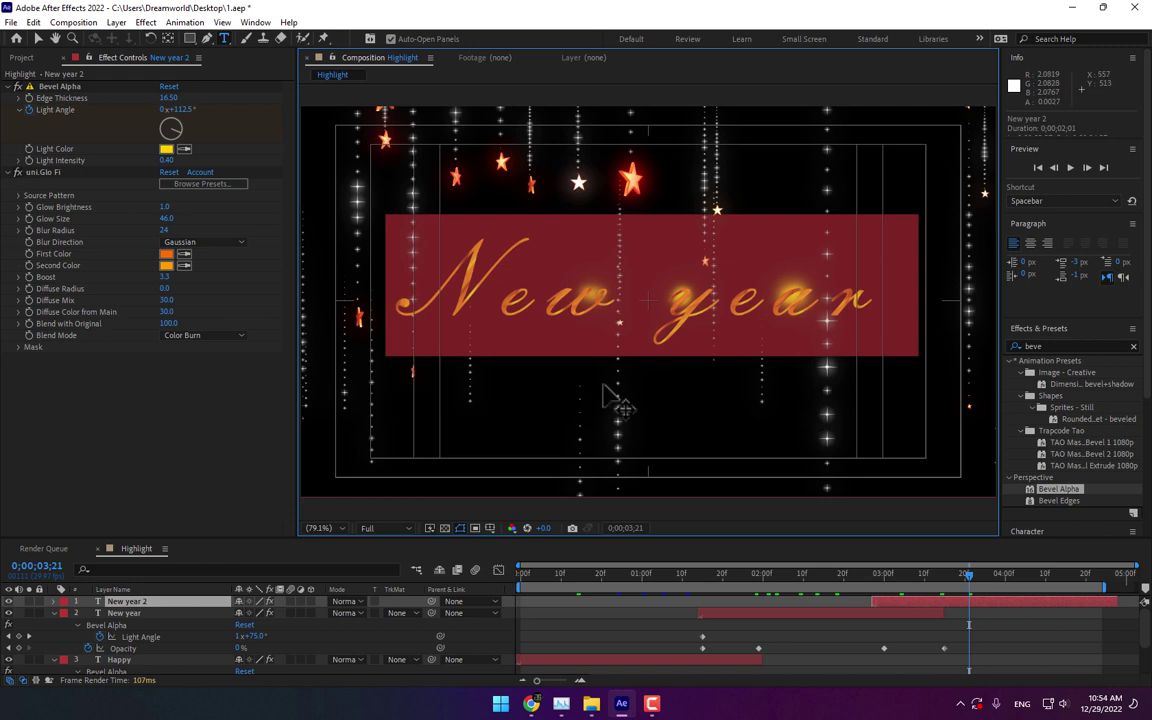
text(202)
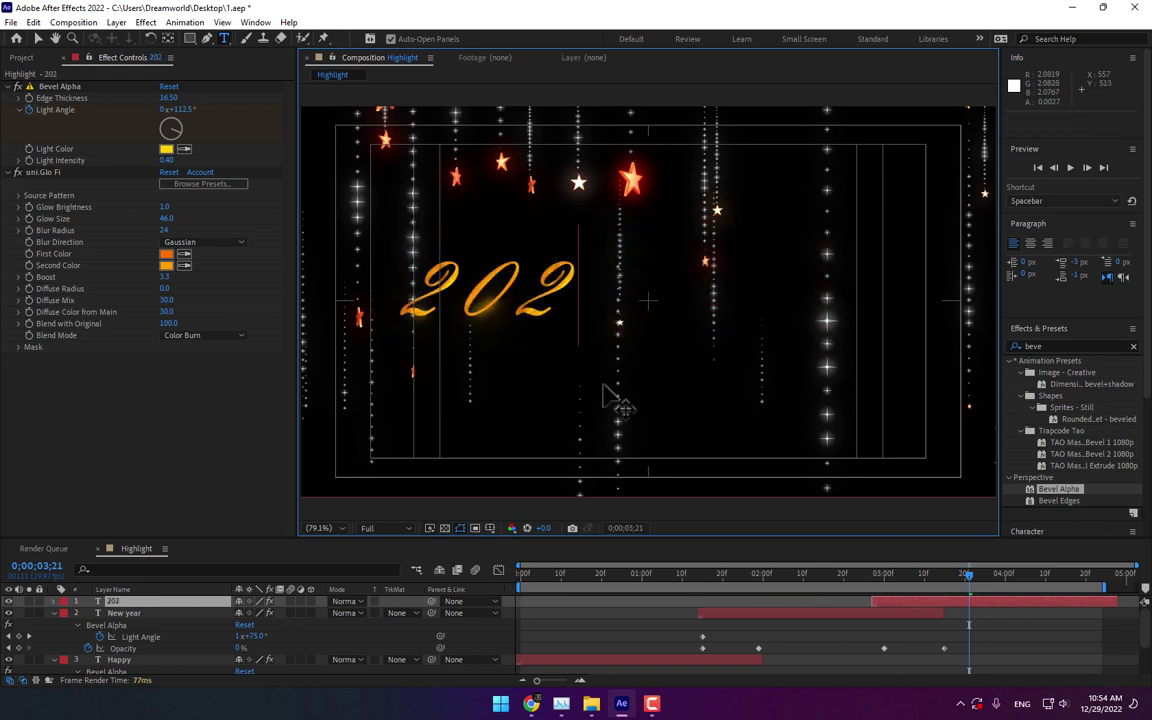
text(3)
click(37, 38)
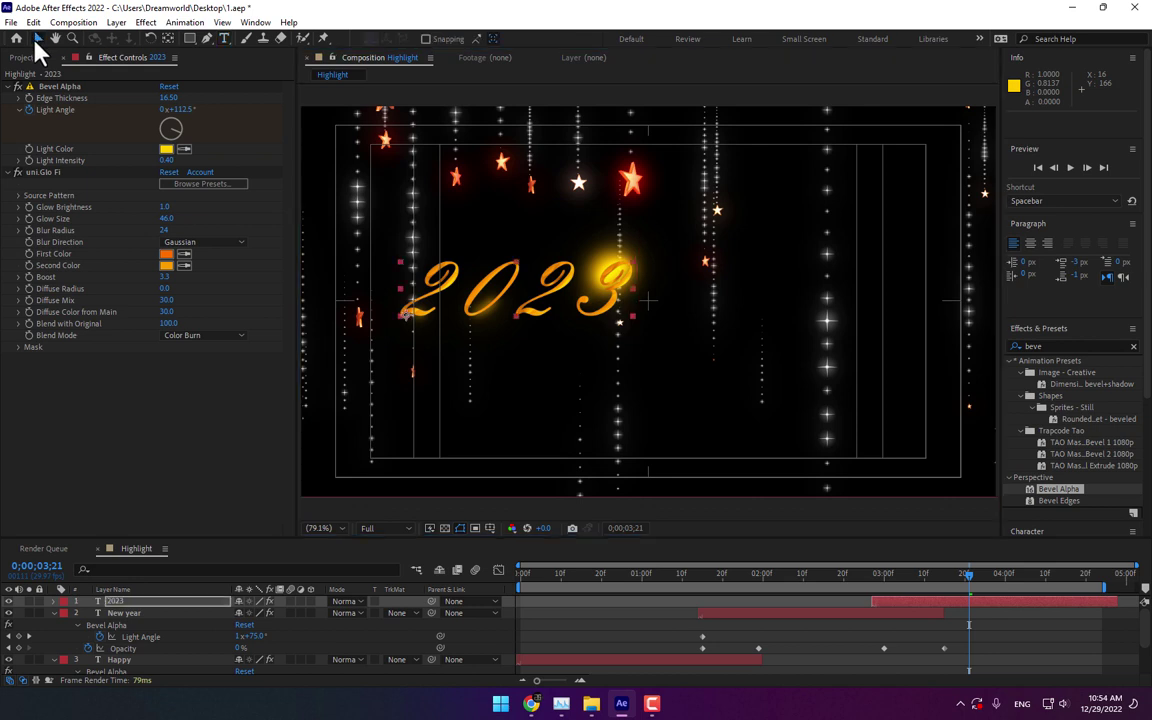
mouse_move(545, 325)
mouse_down()
mouse_move(655, 340)
mouse_move(660, 326)
mouse_up()
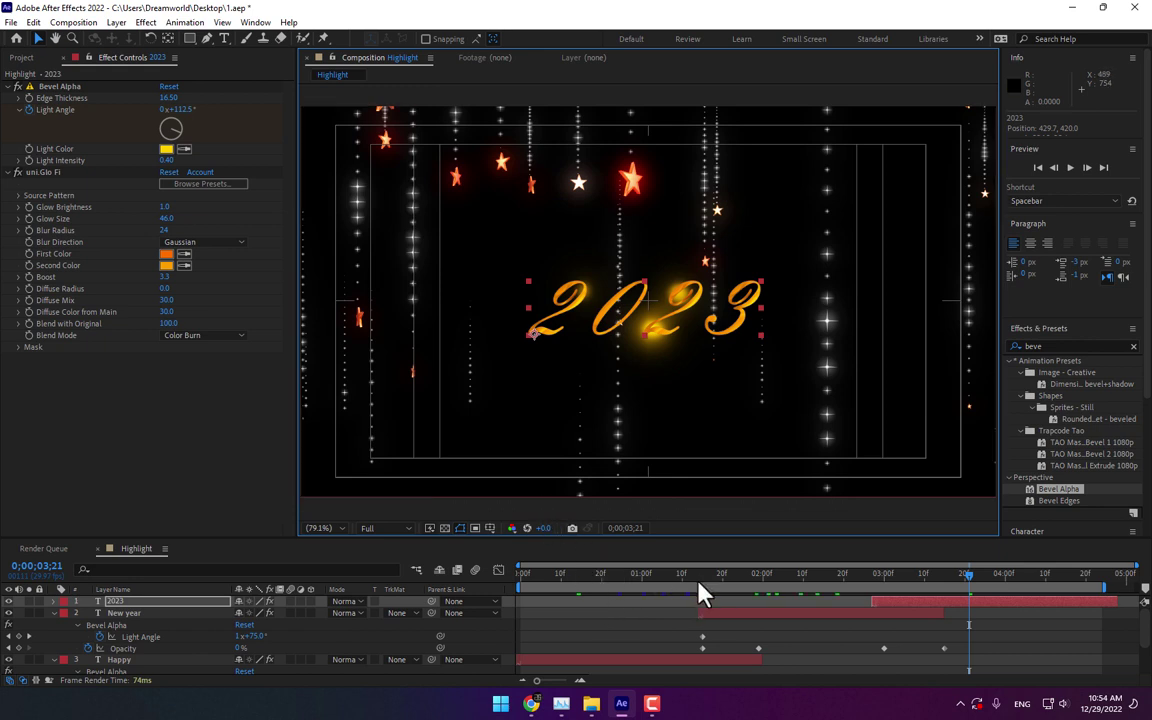
Step: Extend the Happy layer's out-point later in the timeline
click(735, 661)
key(e)
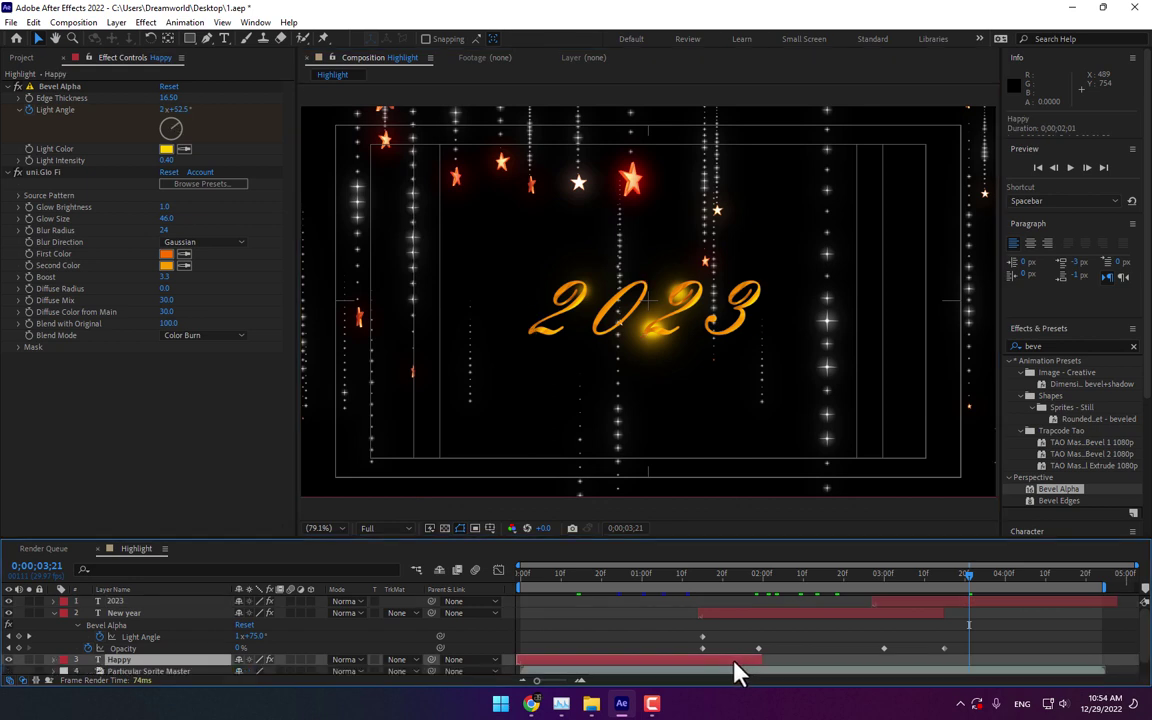
scroll(735, 672, down, 1)
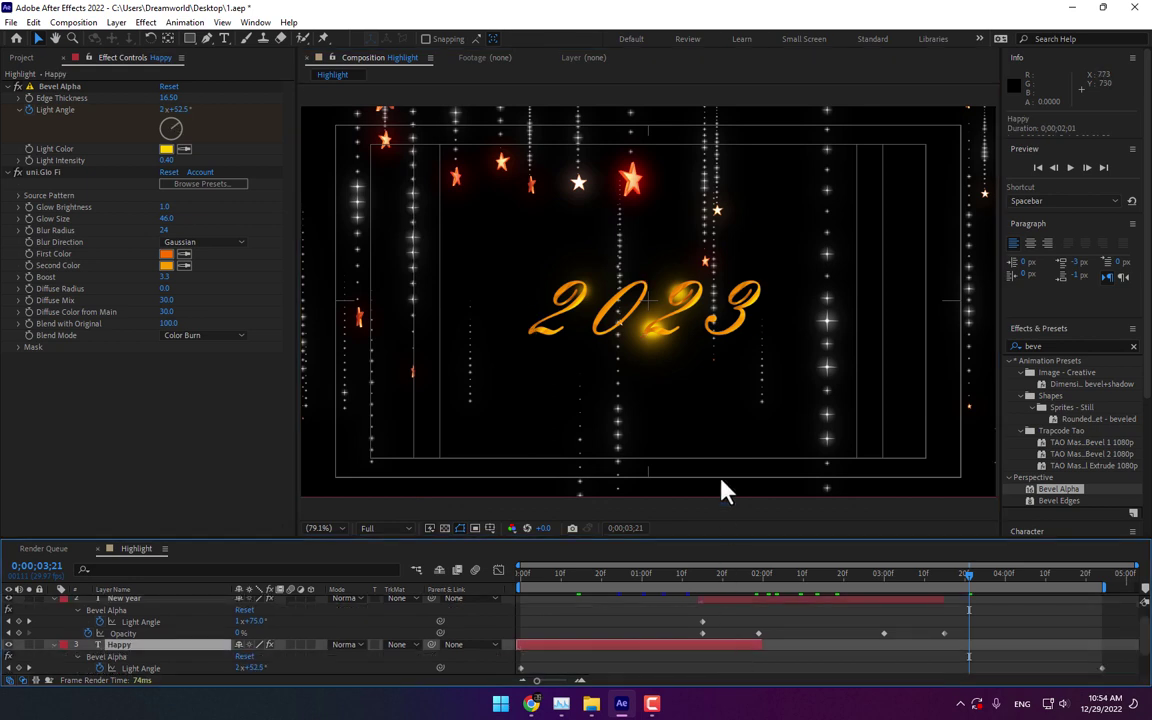
drag(760, 645, 1008, 645)
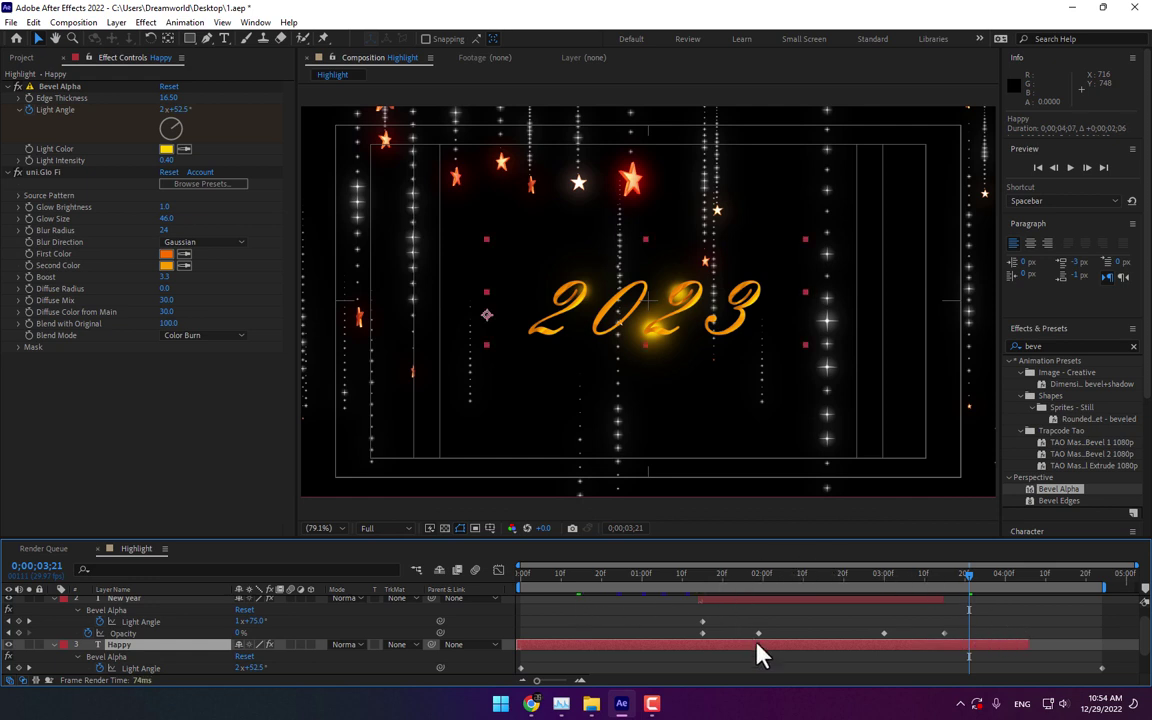
Step: Retime Happy's Opacity keyframes: fade-in ending near one second, fade-out around three seconds
click(710, 578)
scroll(740, 640, down, 2)
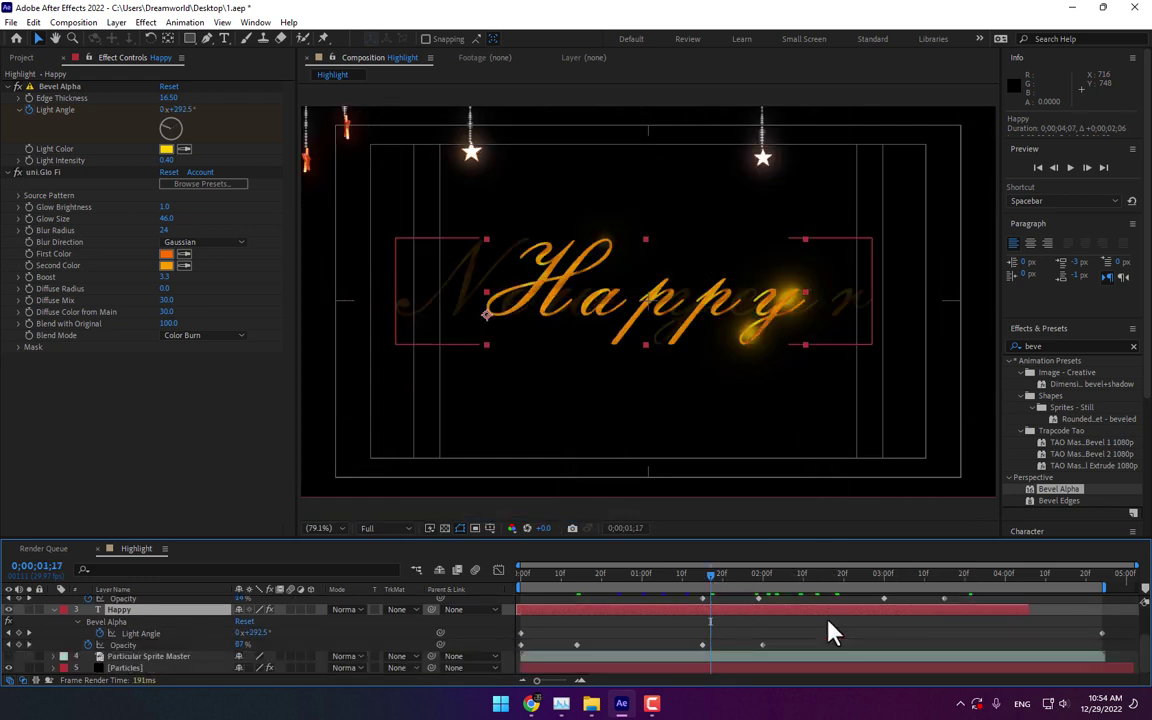
mouse_move(797, 622)
mouse_down()
mouse_move(694, 654)
mouse_move(860, 645)
mouse_up()
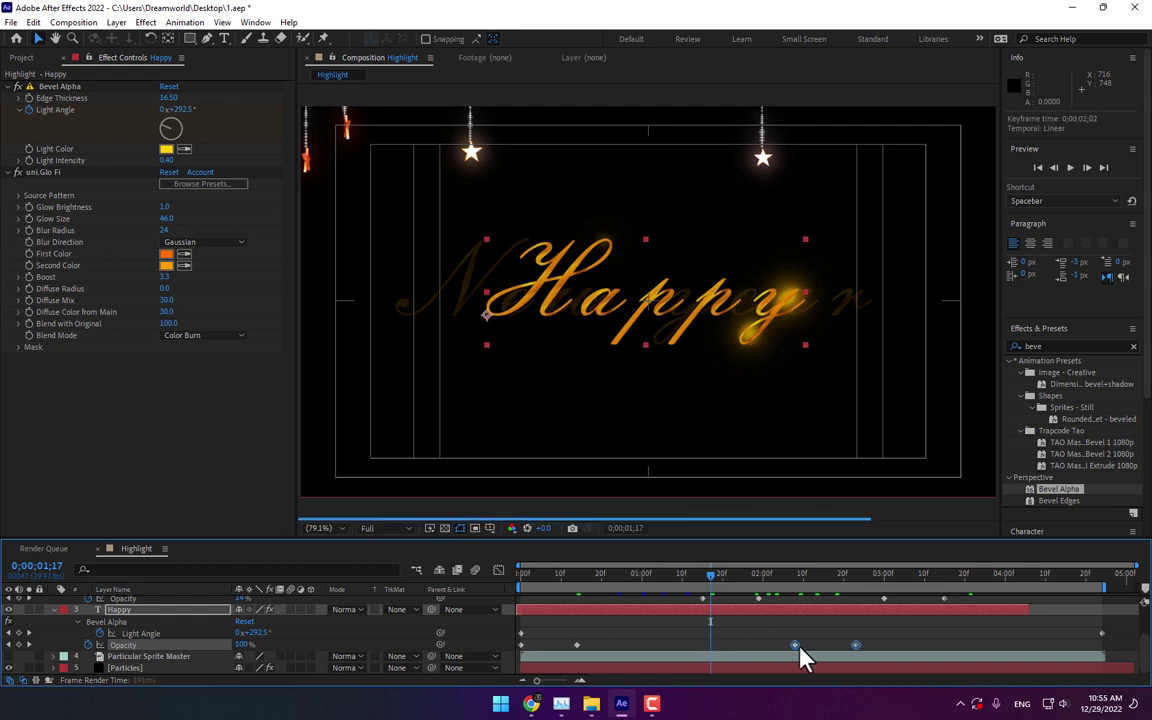
click(650, 645)
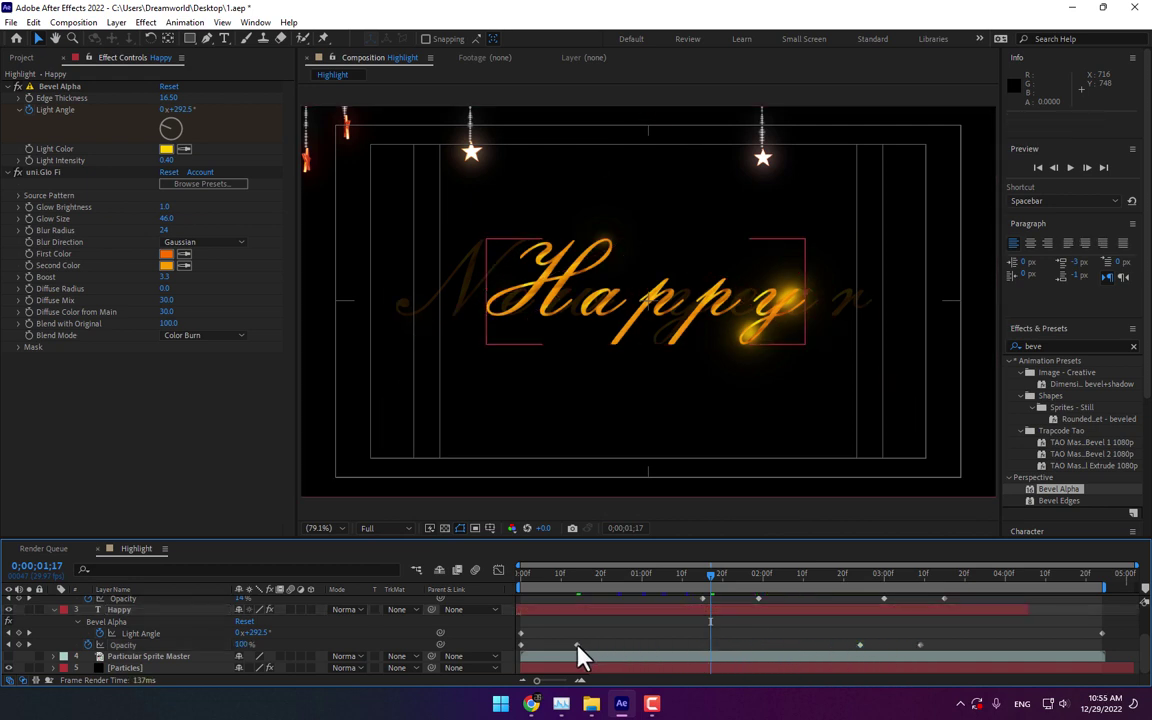
drag(577, 645, 643, 652)
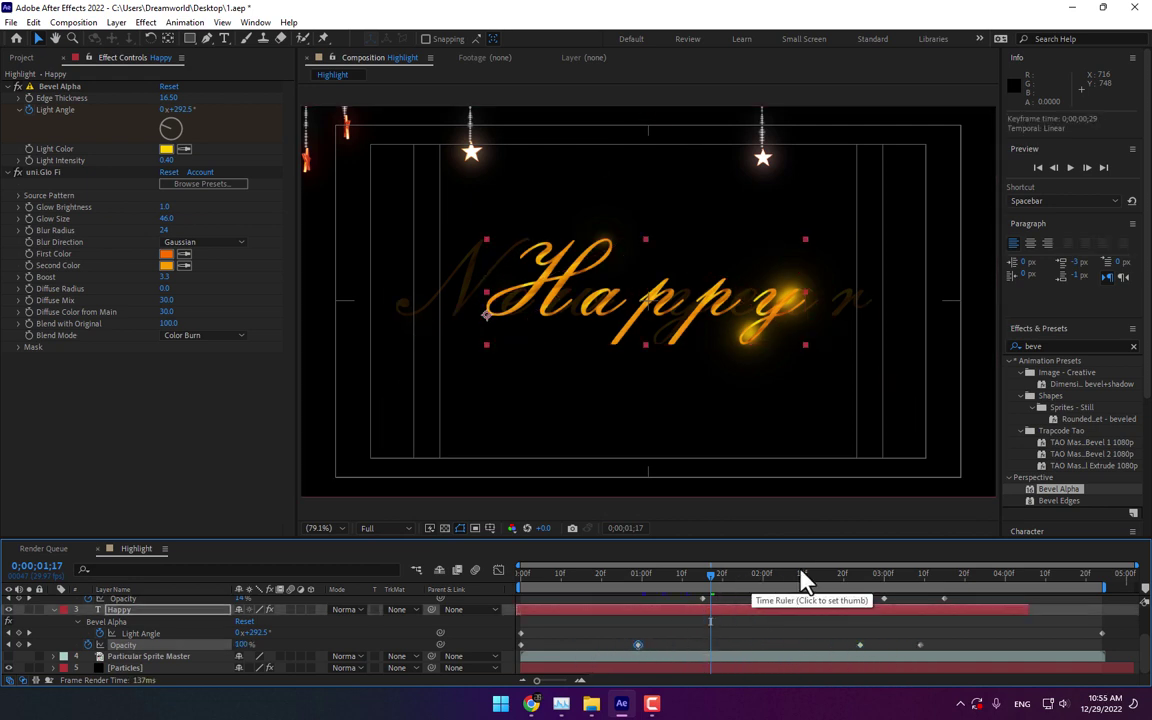
mouse_move(840, 636)
mouse_down()
mouse_move(912, 657)
mouse_move(953, 652)
mouse_up()
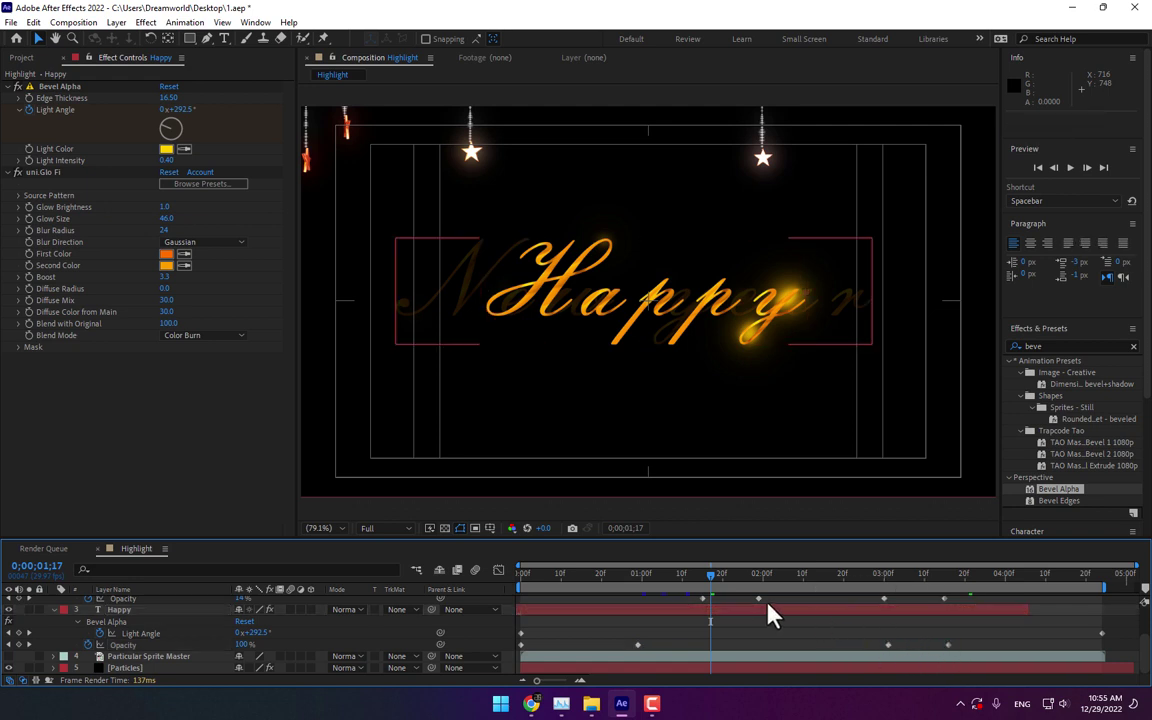
click(683, 365)
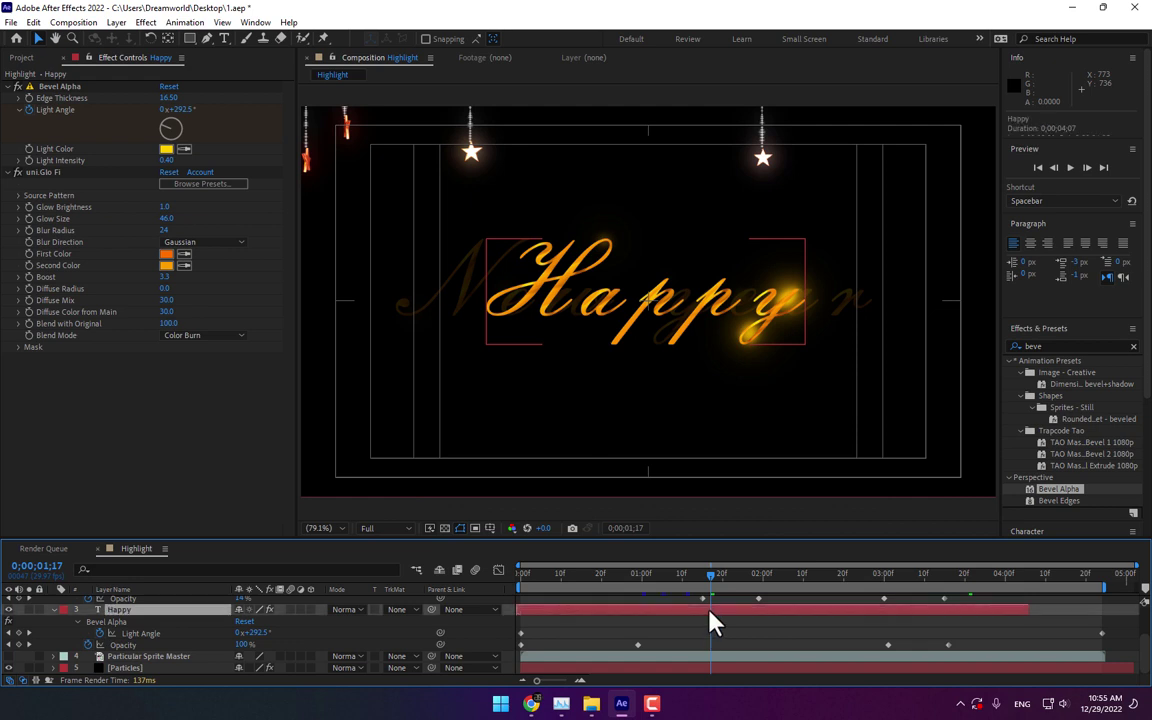
Step: Replace the Happy text with 'New Year' and drag the layer left to centre it
double_click(683, 338)
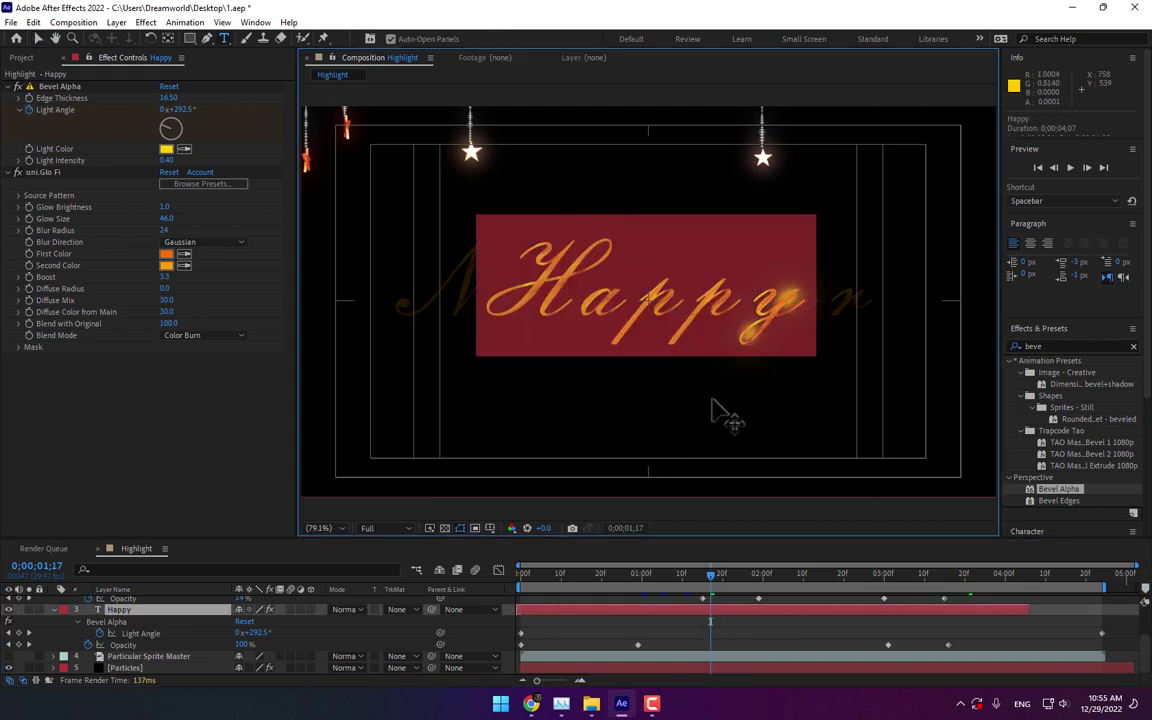
text(N)
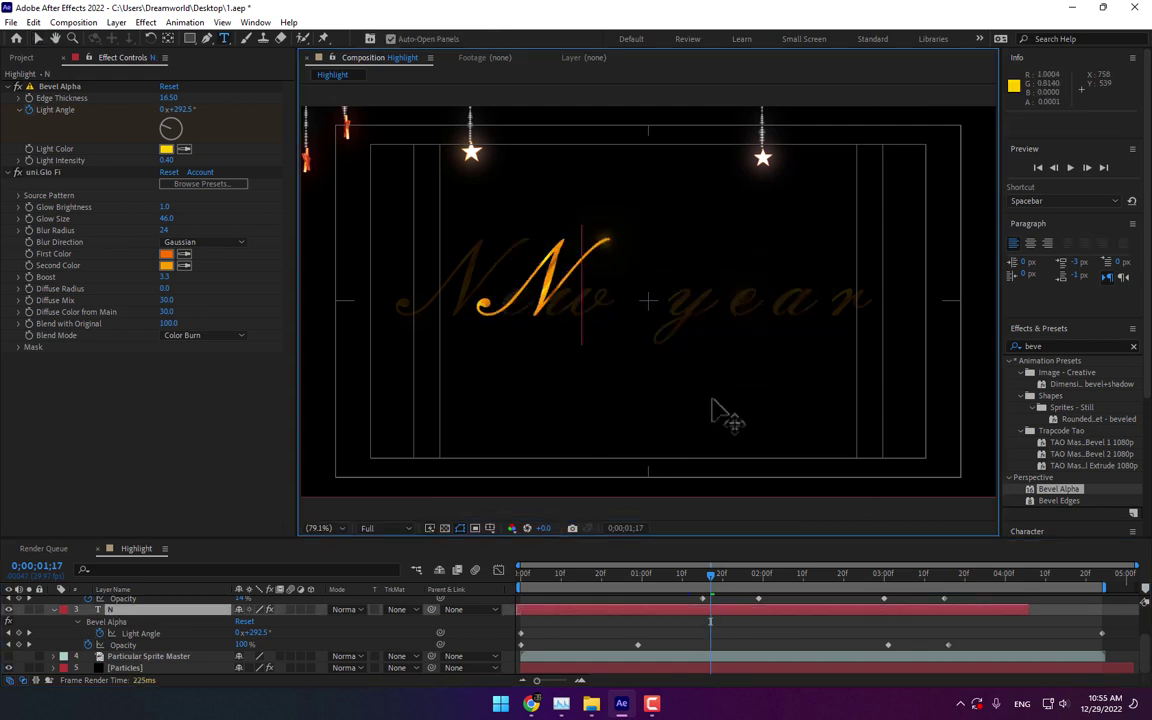
text(ew)
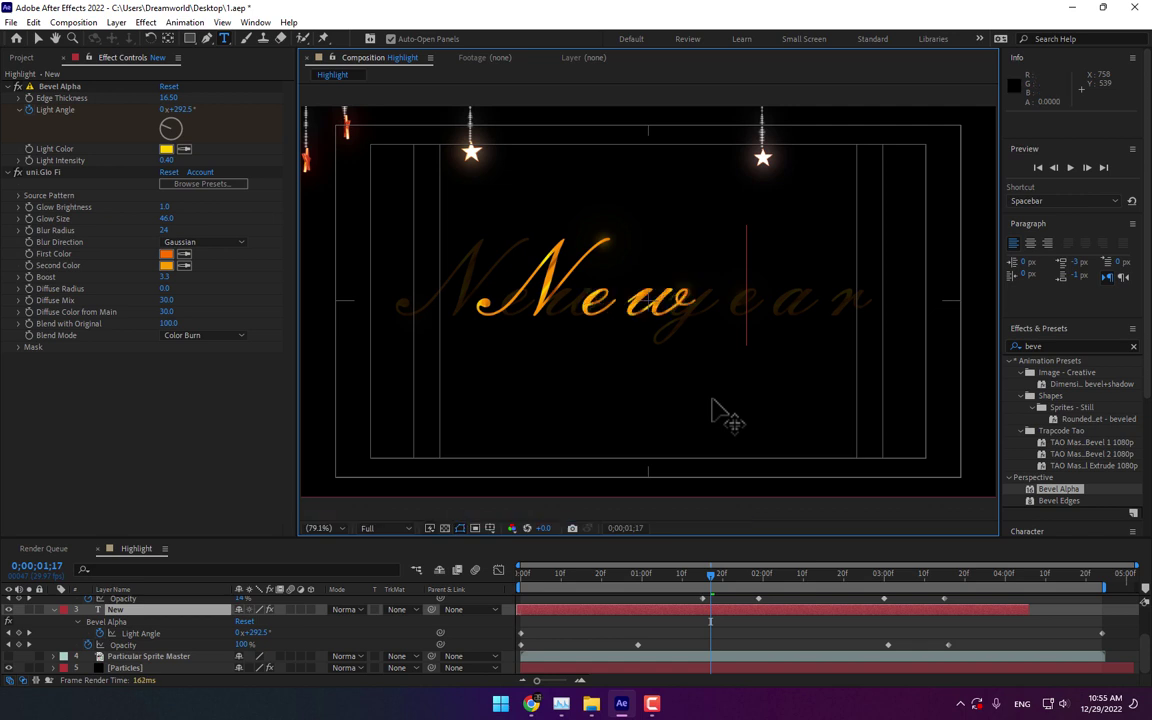
text( Year)
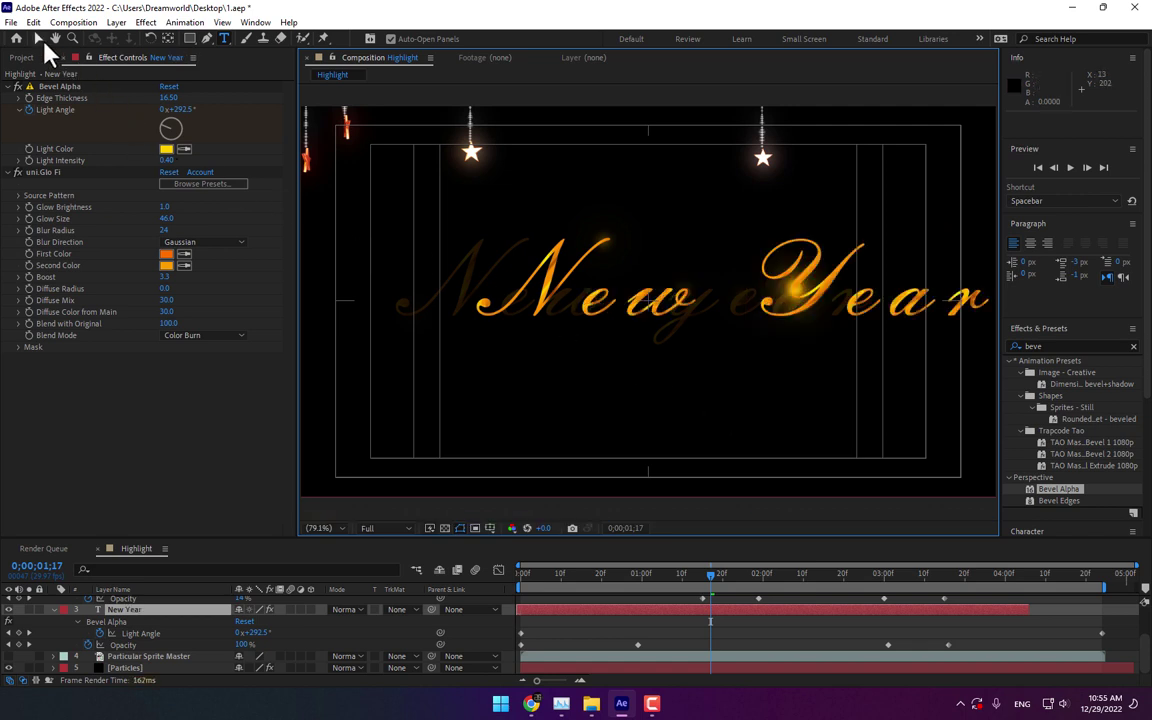
click(37, 38)
drag(828, 303, 751, 310)
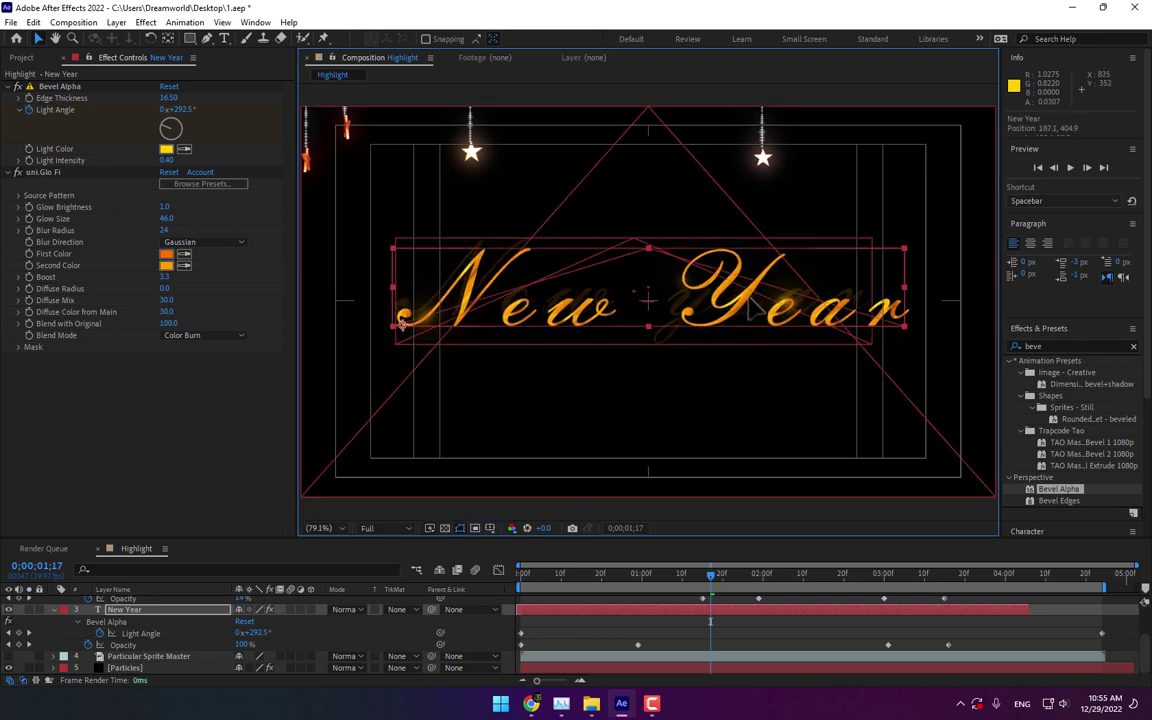
Step: Move New year's in-point earlier and shift its opening Light Angle and Opacity keyframes to about 0;28
scroll(758, 640, up, 3)
click(758, 612)
scroll(703, 625, up, 1)
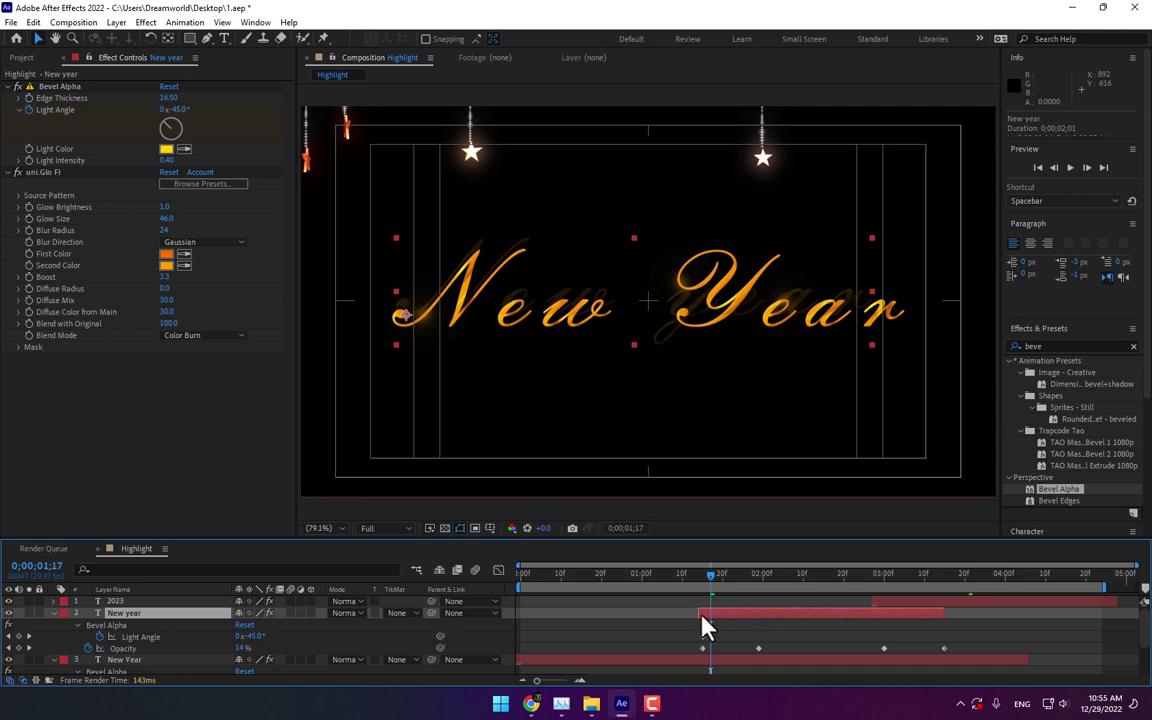
drag(637, 621, 523, 627)
mouse_move(772, 624)
mouse_down()
mouse_move(702, 652)
mouse_move(637, 646)
mouse_move(636, 657)
mouse_up()
click(855, 635)
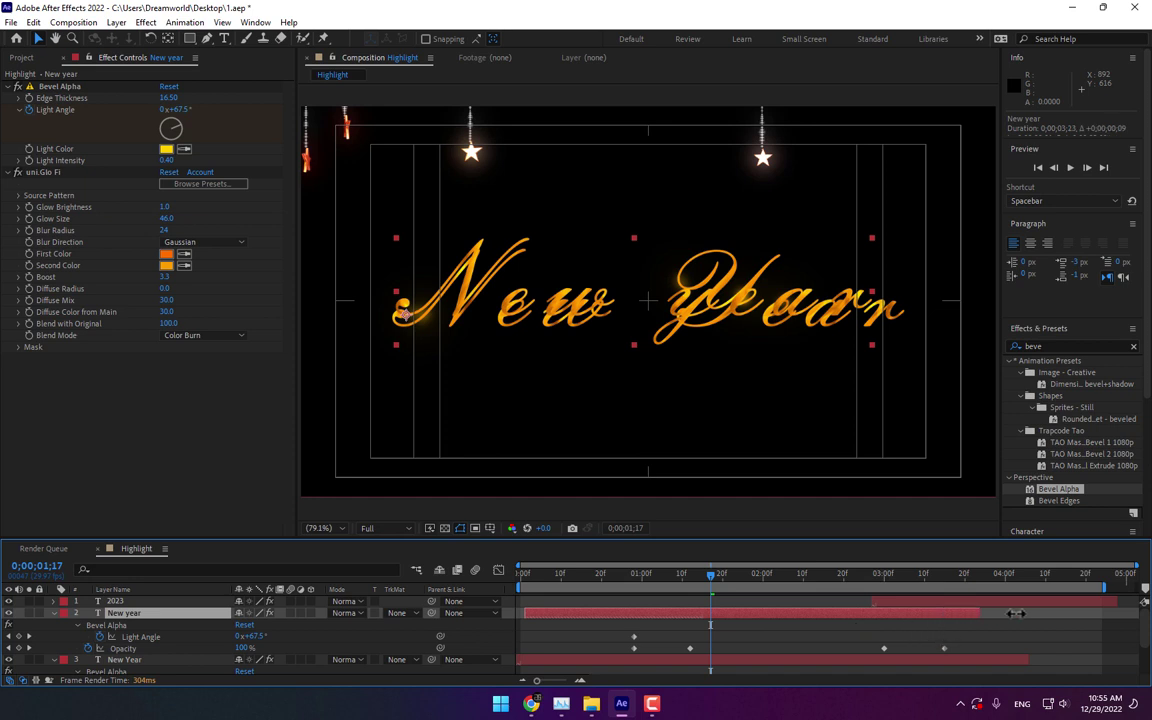
click(667, 579)
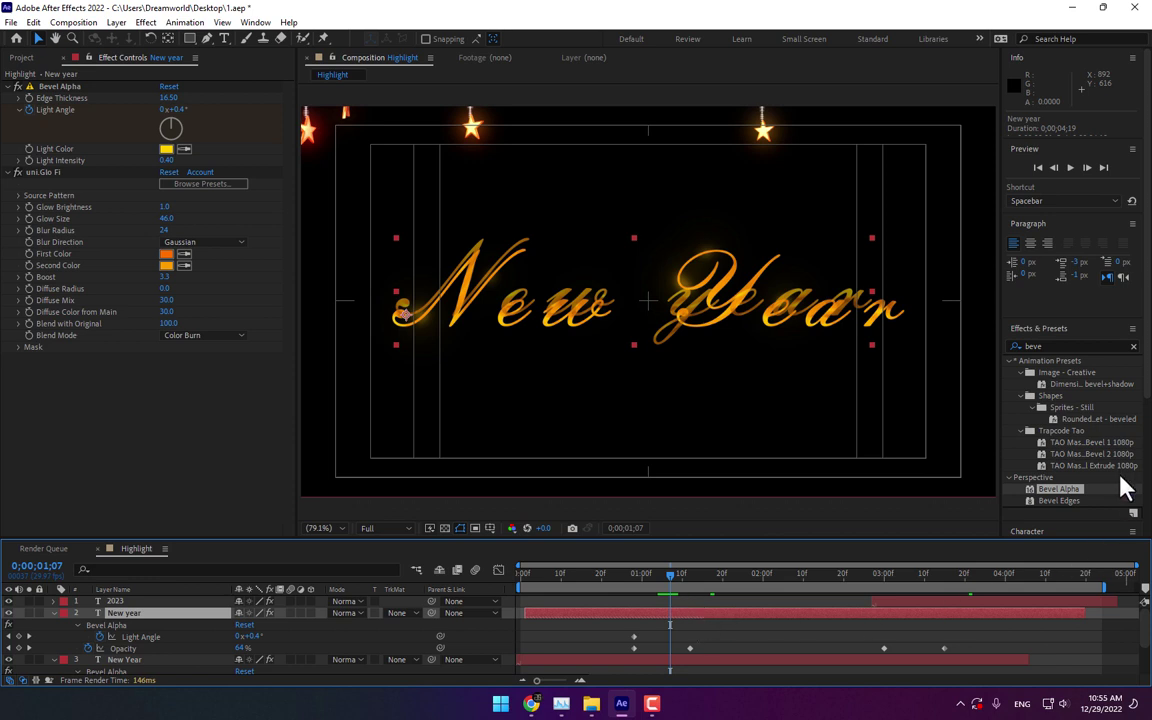
Step: Move the small text layer above the title and retype it as 'Happy'
scroll(1140, 420, down, 3)
scroll(1134, 455, down, 1)
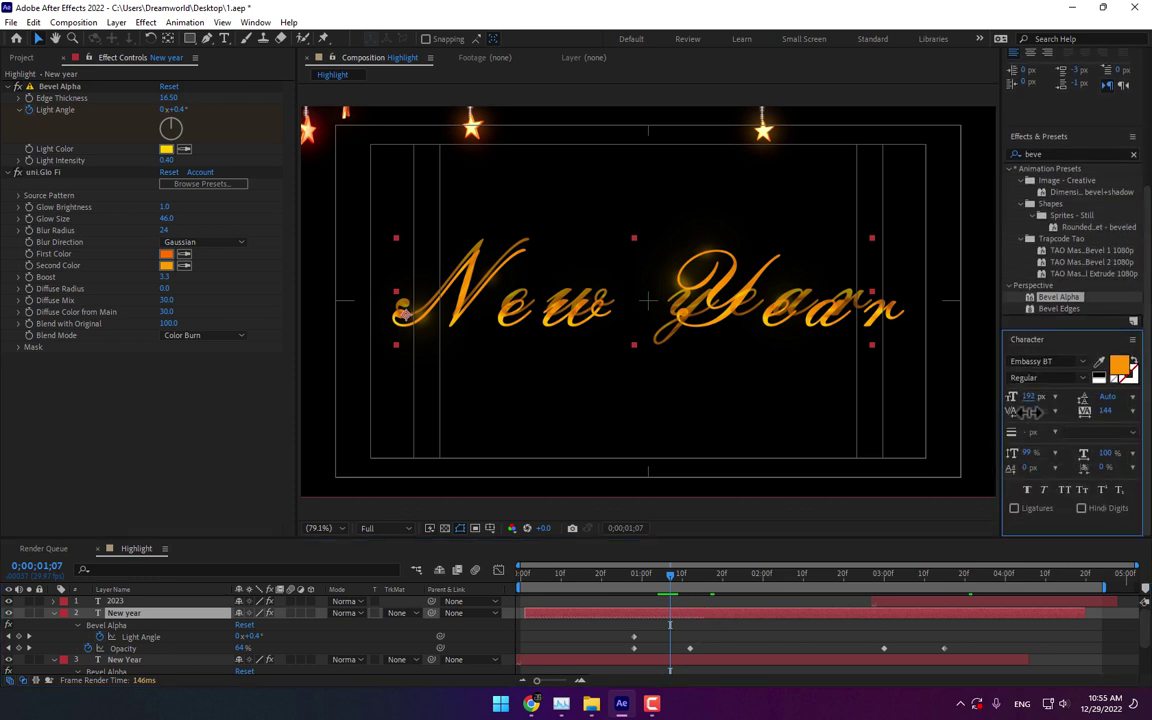
click(490, 275)
mouse_move(490, 280)
mouse_down()
mouse_move(501, 227)
mouse_move(497, 240)
mouse_up()
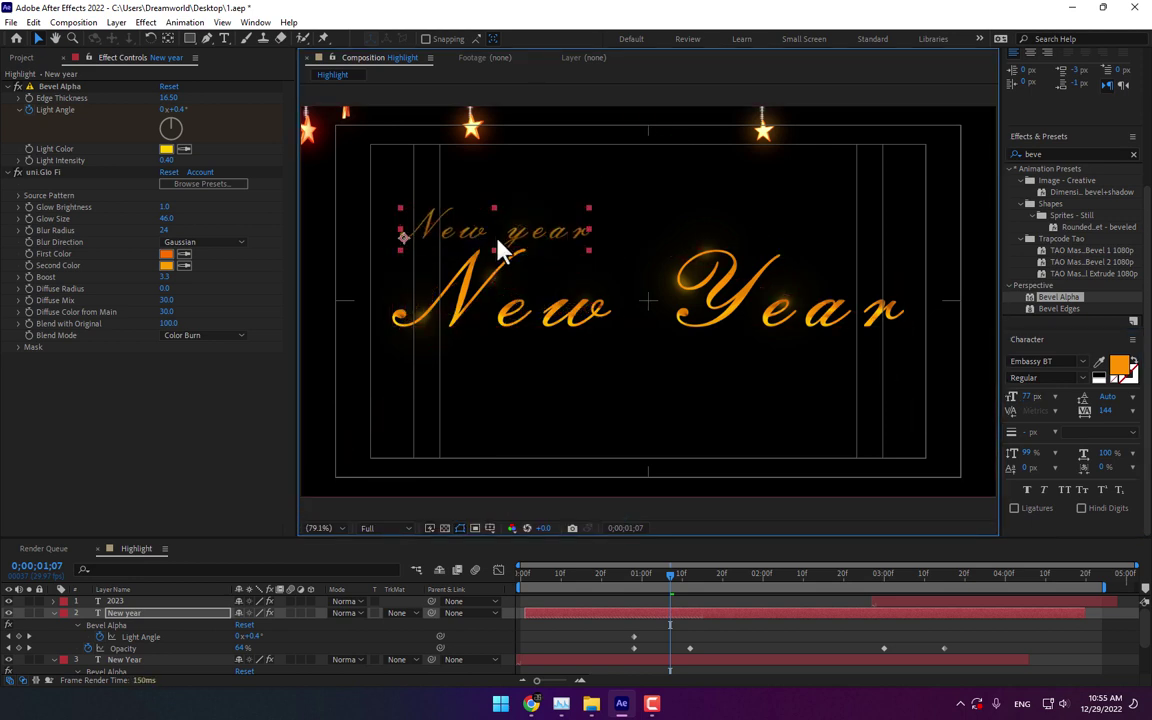
key(ctrl+t)
text(Ha)
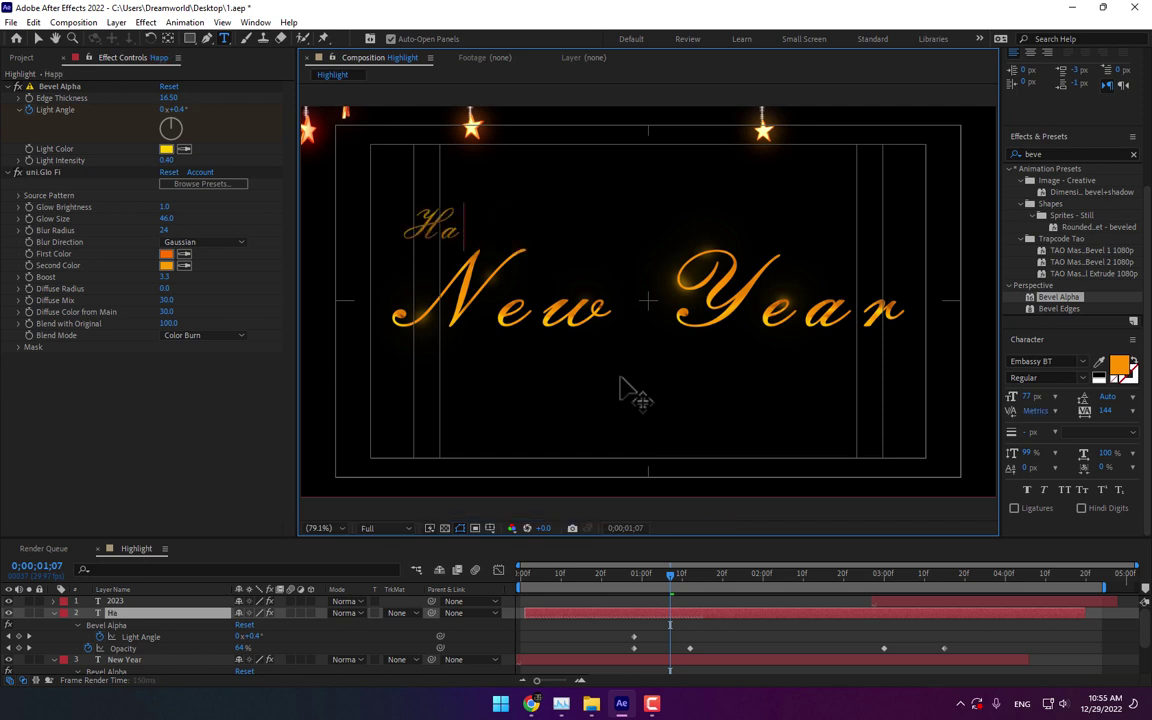
text(ppy)
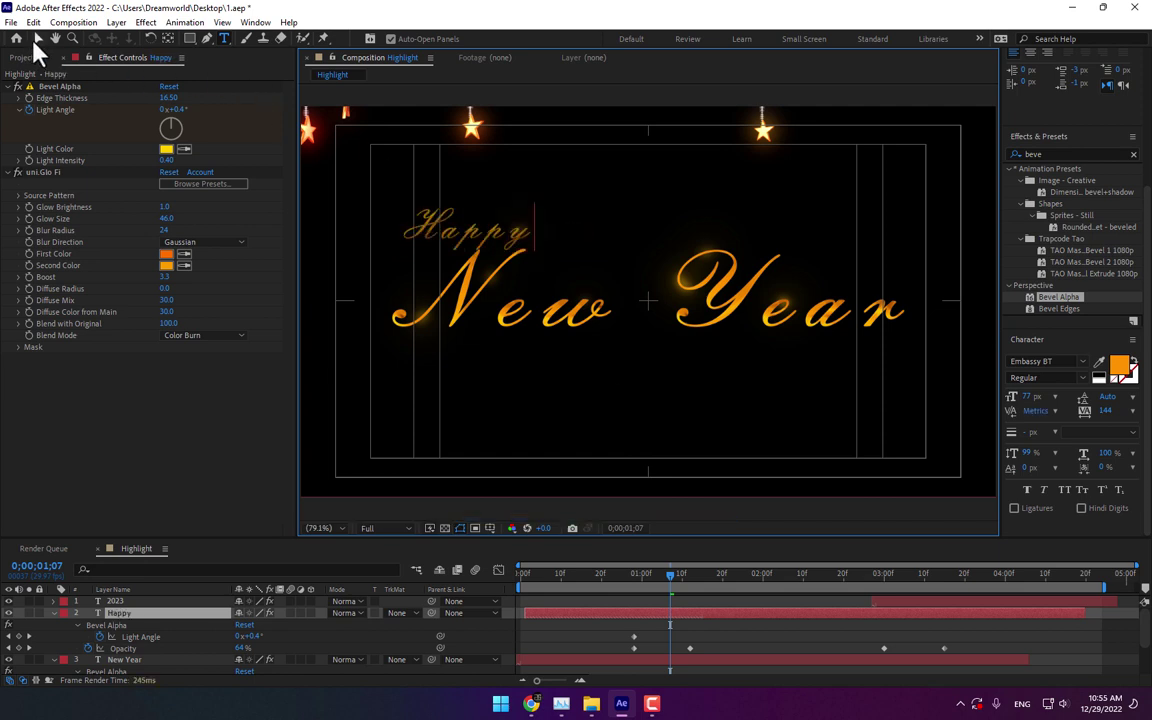
click(31, 36)
Step: Shrink the New Year title to 151 px and nudge Happy slightly right
click(515, 325)
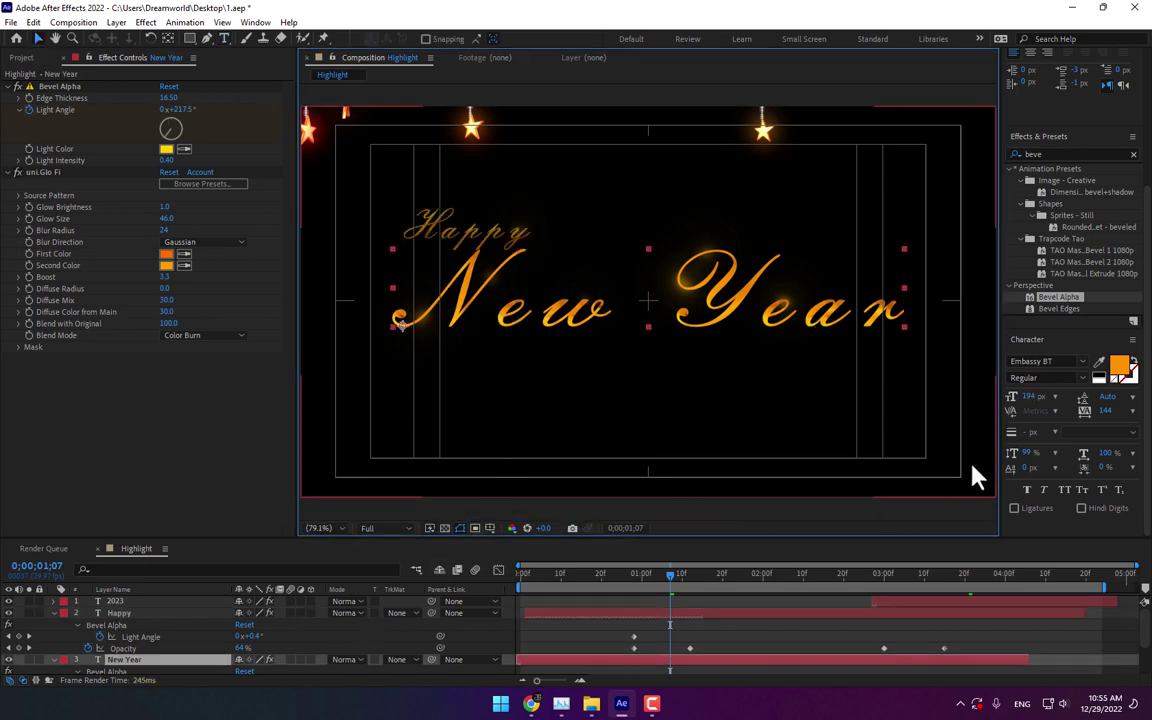
mouse_move(1030, 397)
mouse_down()
mouse_move(1025, 418)
mouse_move(1010, 418)
mouse_up()
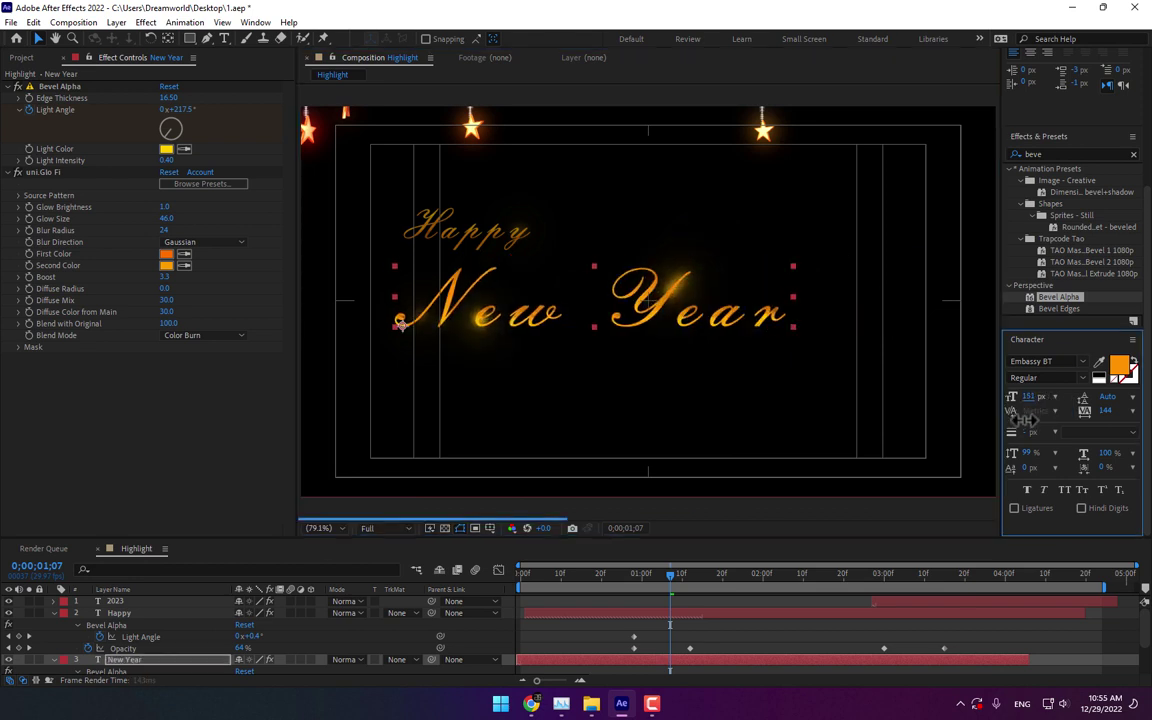
drag(728, 321, 800, 318)
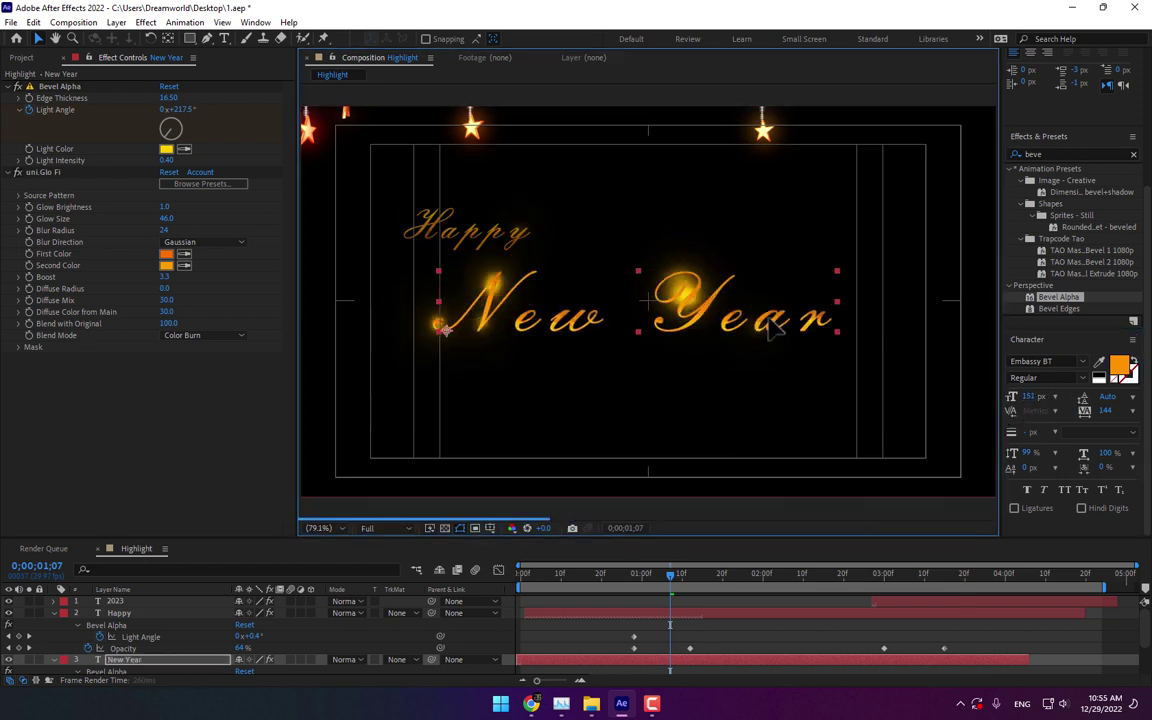
click(501, 256)
drag(502, 252, 512, 257)
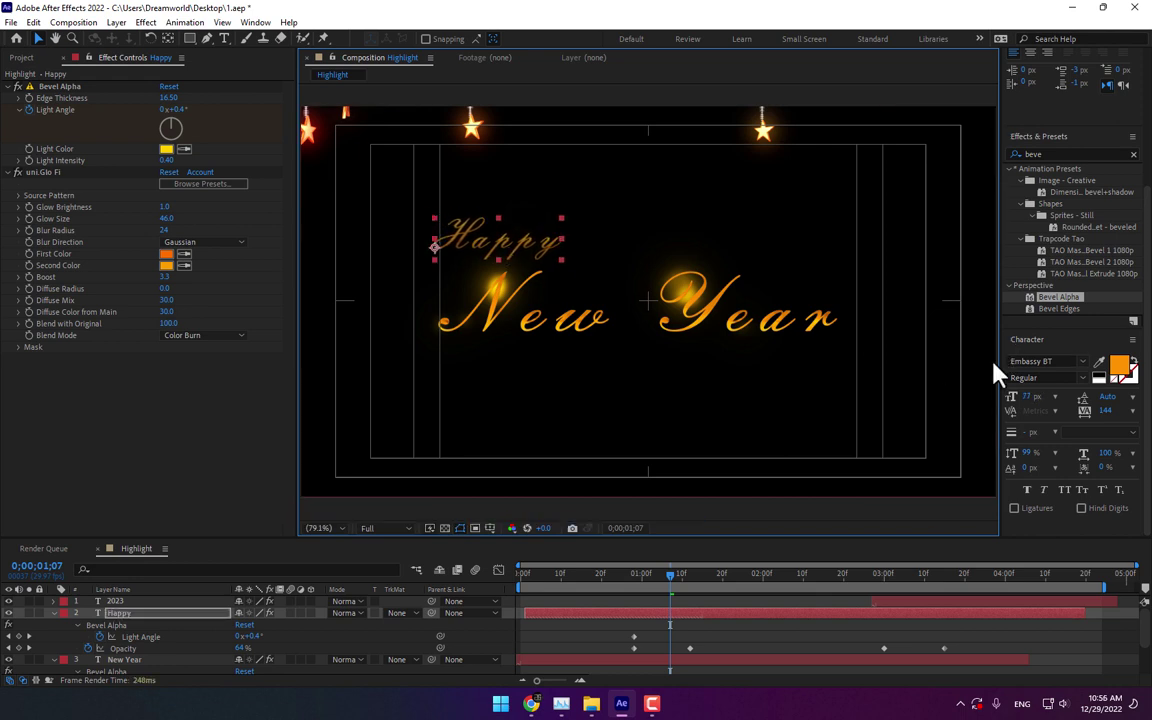
Step: Set the Happy text fill colour to white
click(1119, 366)
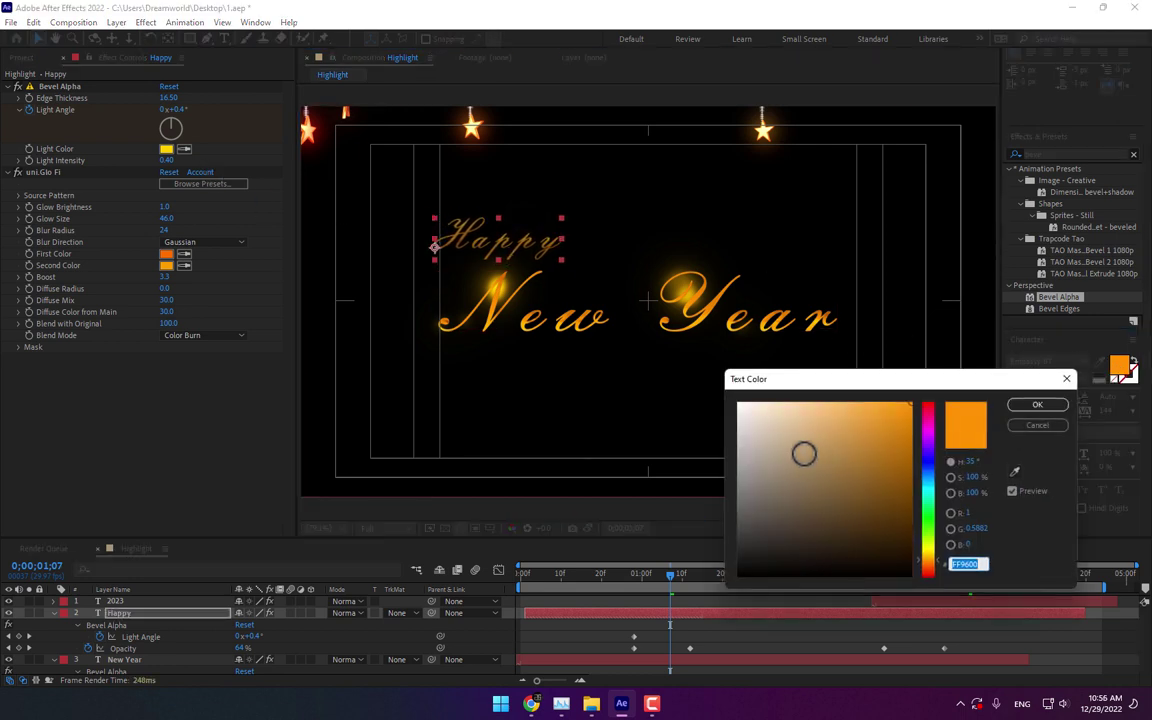
drag(802, 452, 655, 398)
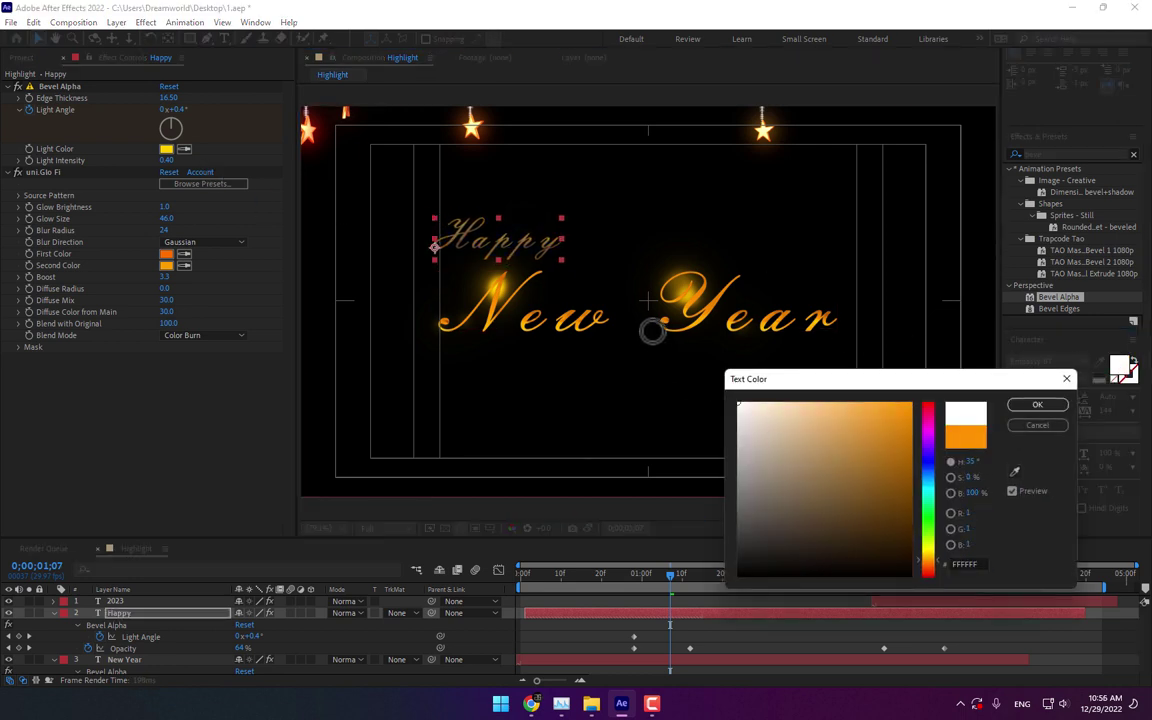
click(1040, 408)
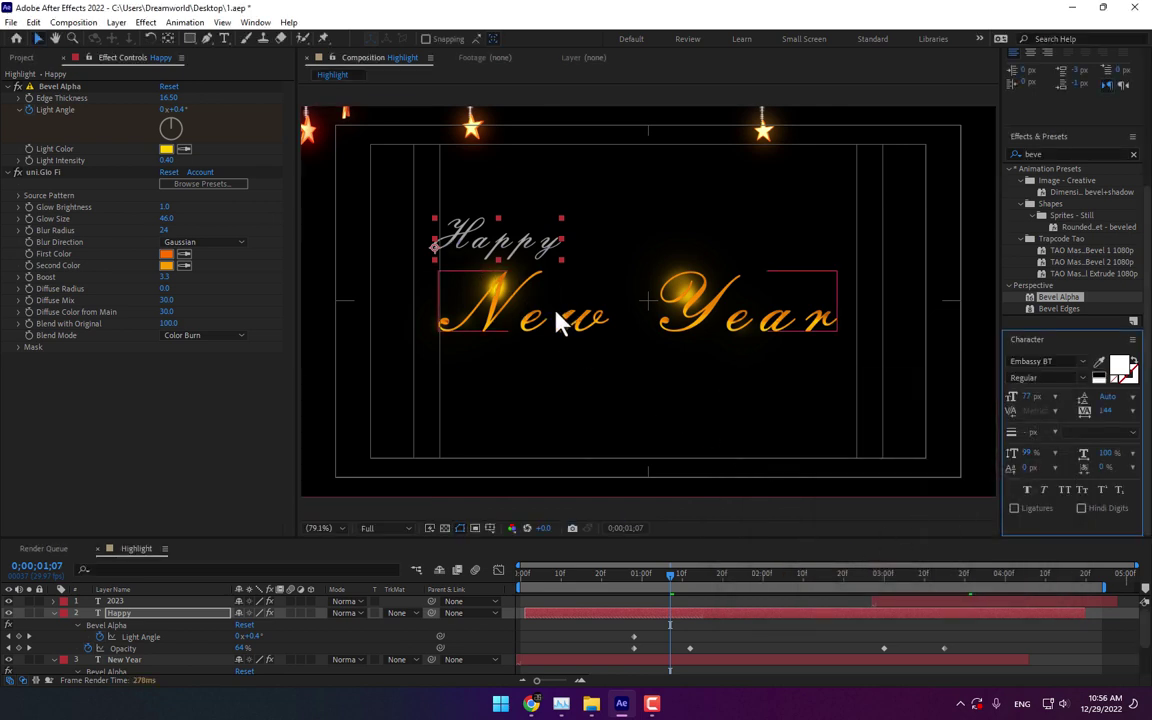
click(537, 256)
Step: Duplicate Happy below the New Year title as the year line '2023', sized 104 px
key(ctrl+d)
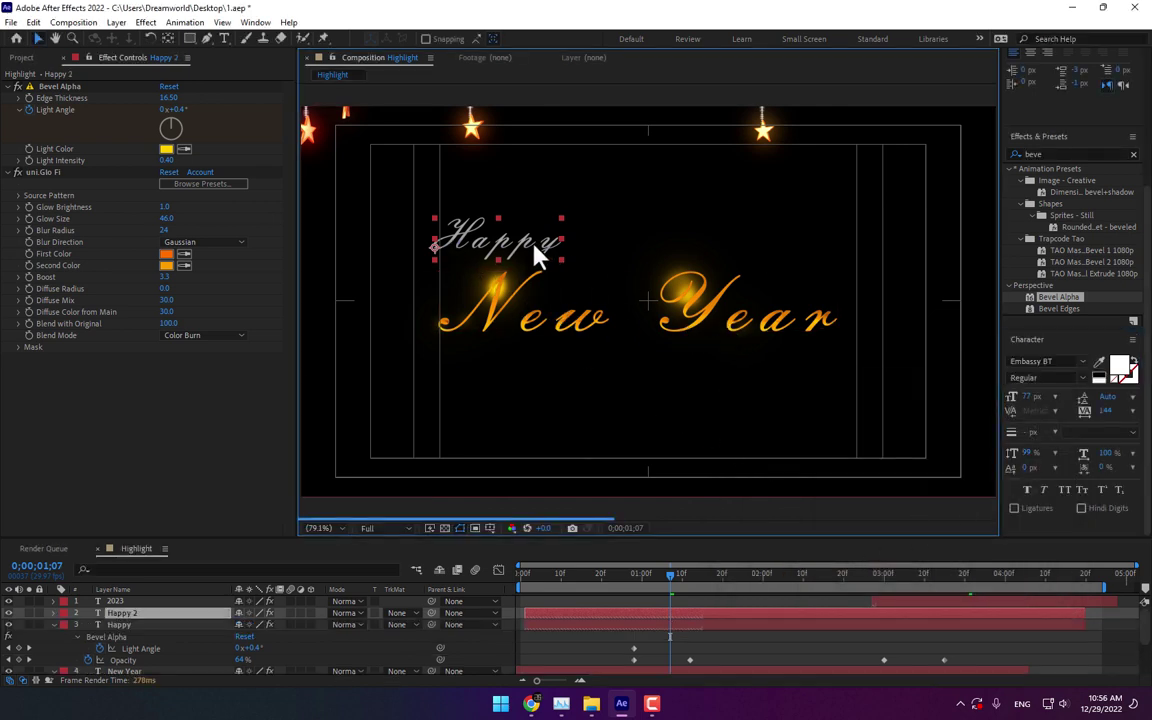
drag(540, 252, 747, 379)
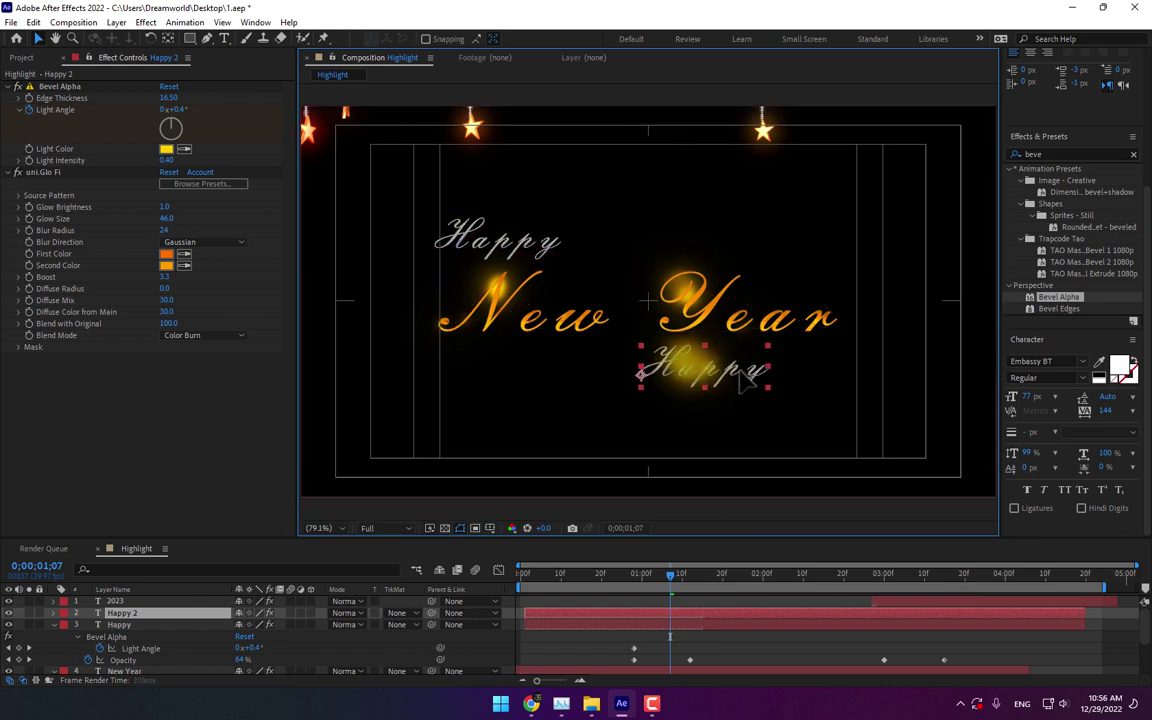
double_click(745, 378)
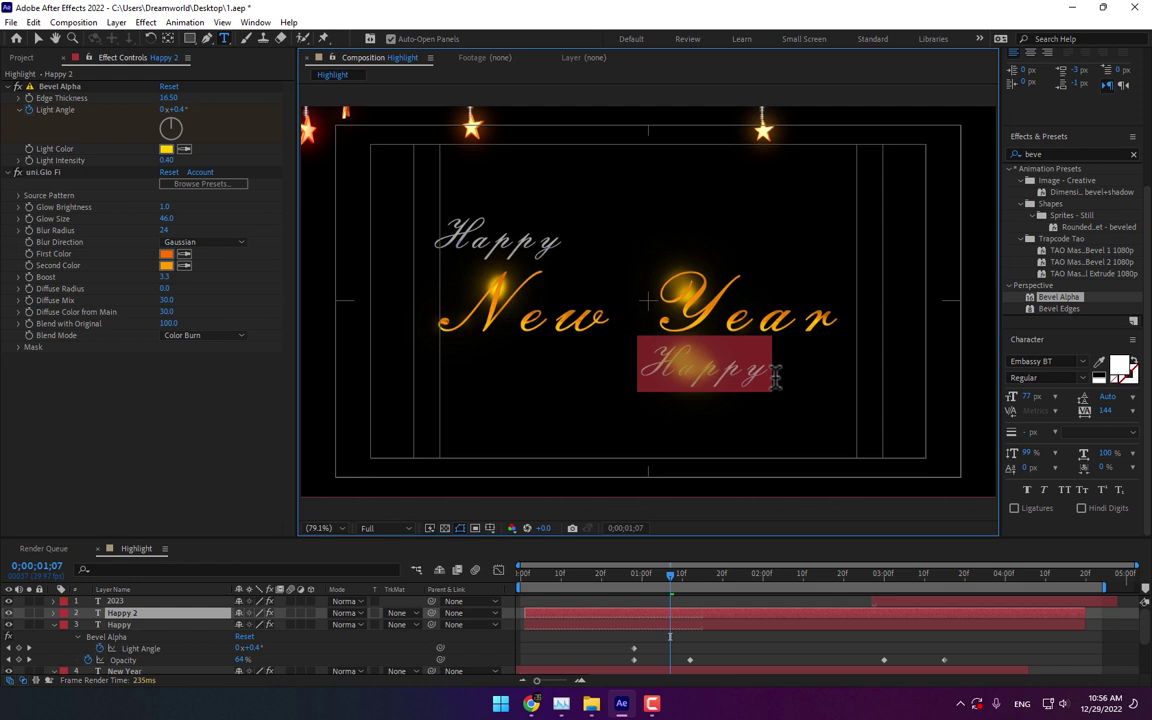
text(2024)
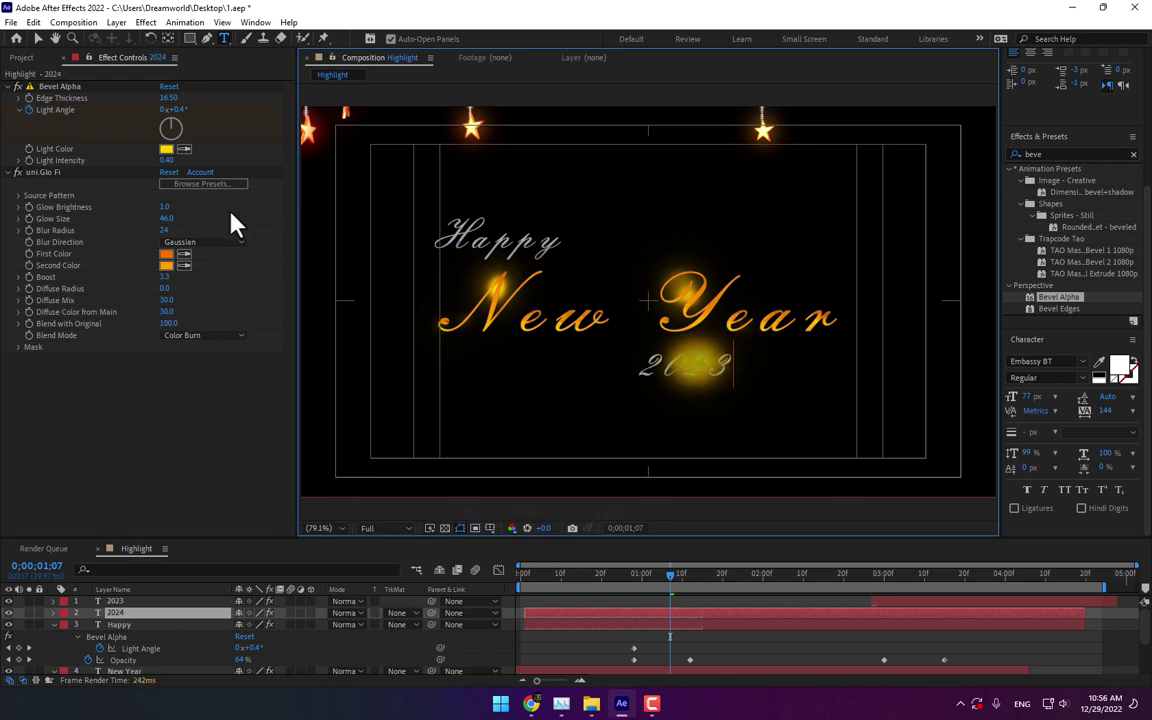
click(38, 38)
drag(1040, 396, 1090, 396)
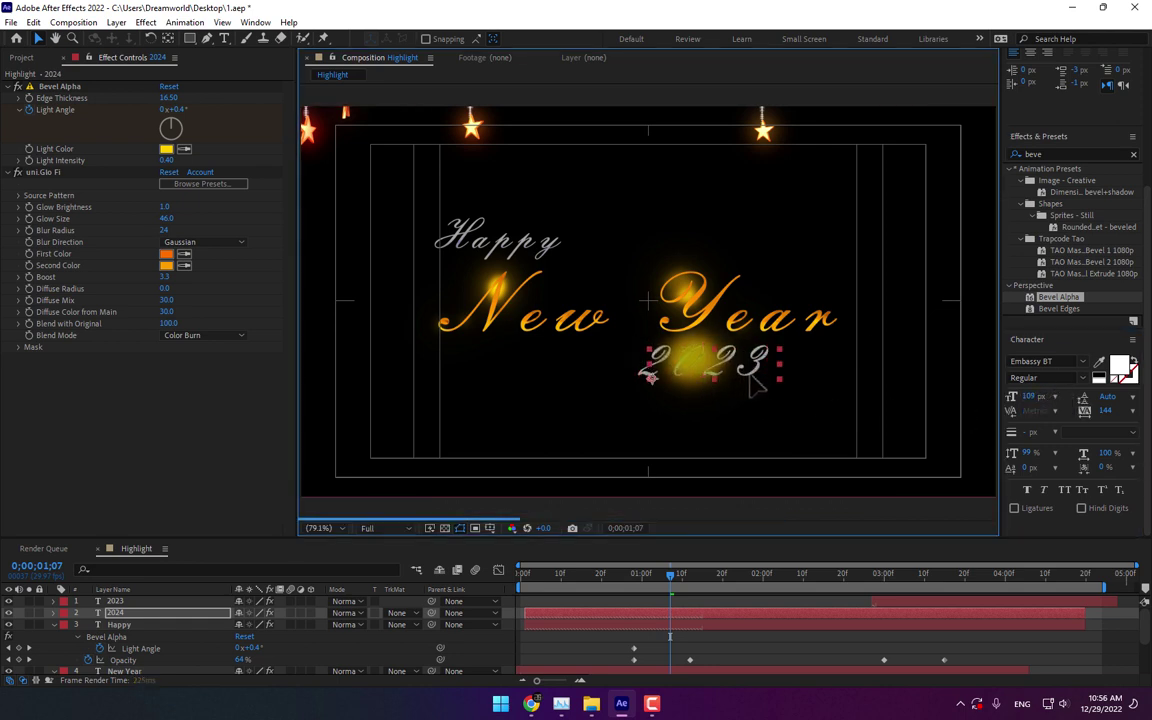
drag(786, 386, 794, 390)
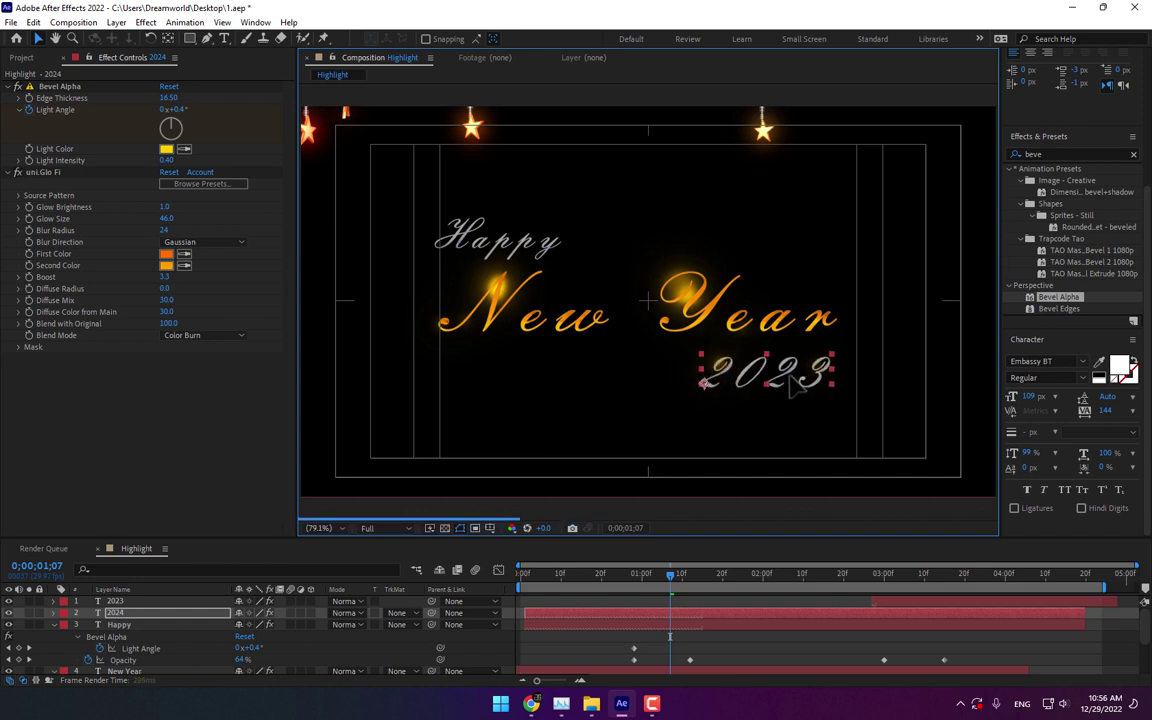
drag(1030, 396, 1022, 396)
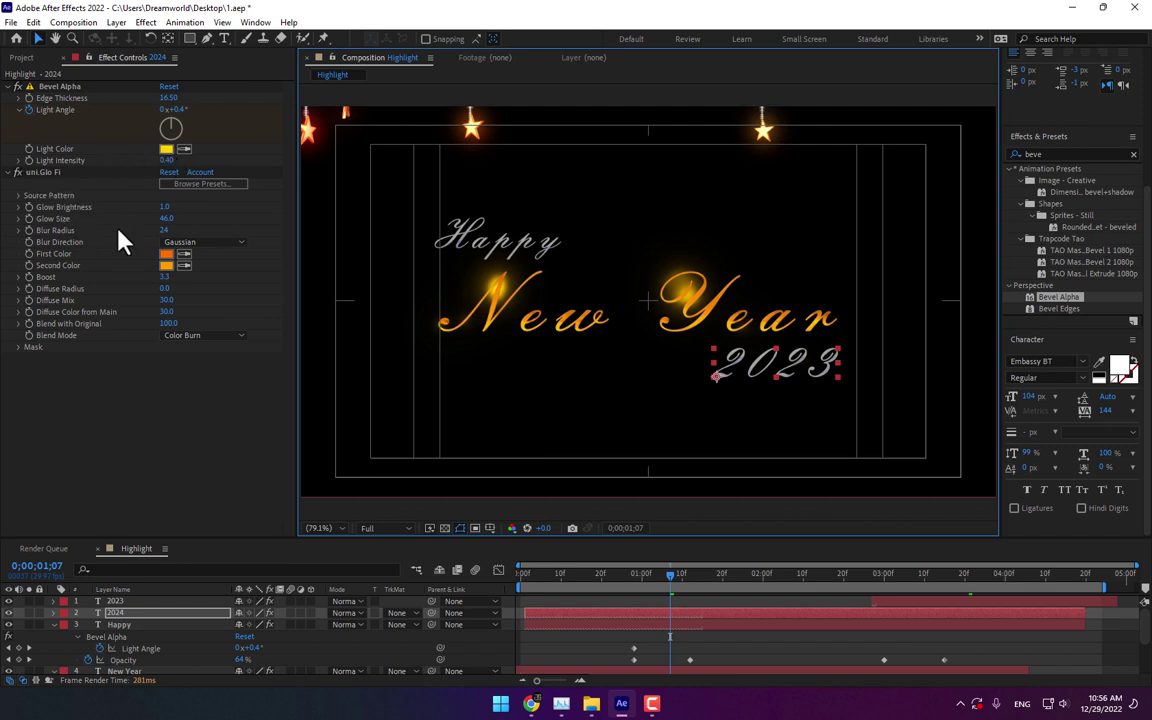
Step: Set the uni.Glo Second Color to yellow and First Color to white
click(166, 265)
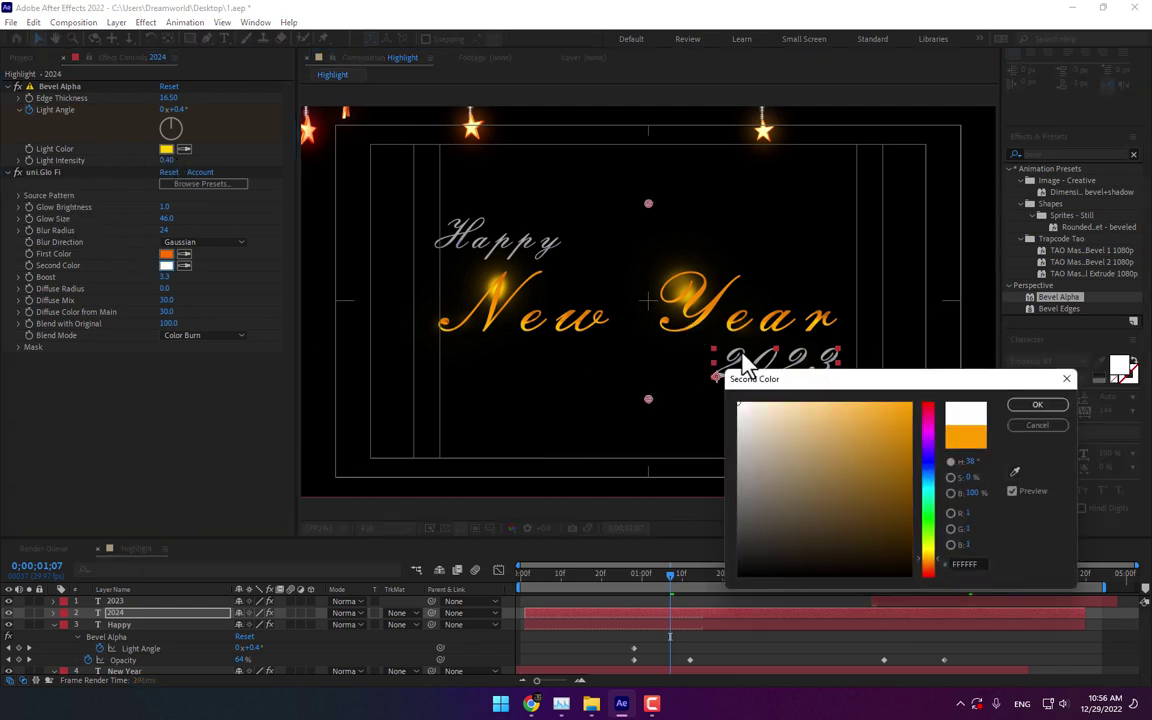
drag(938, 511, 920, 553)
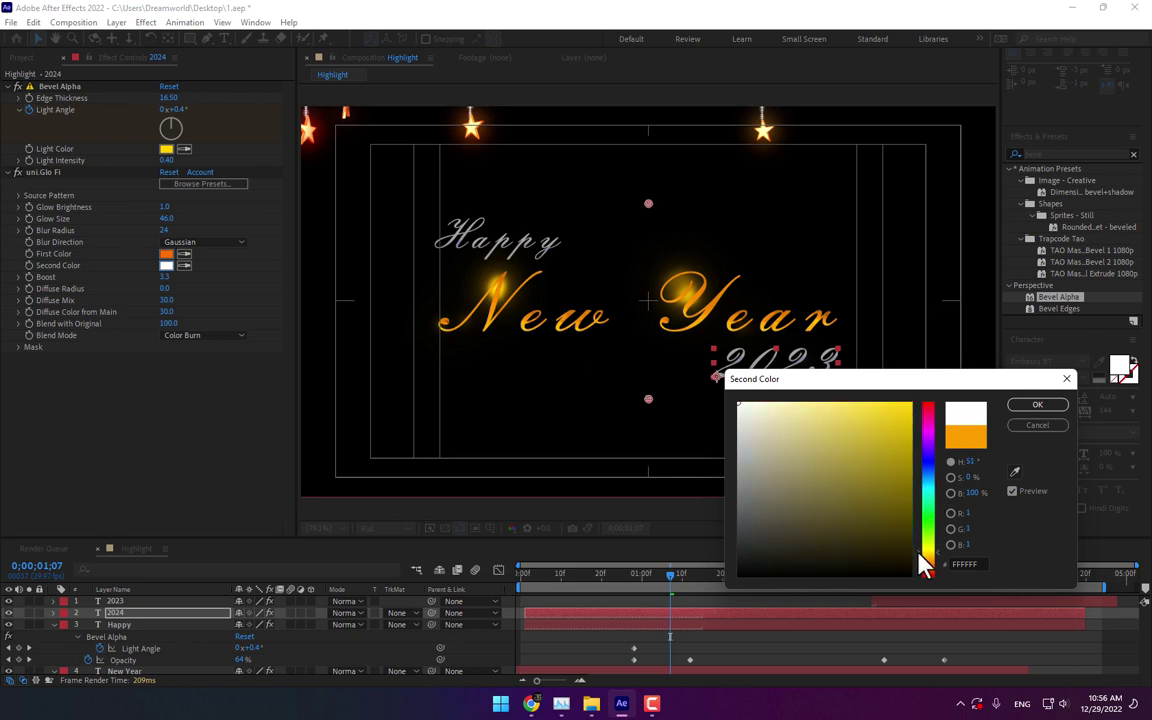
click(840, 416)
click(1033, 405)
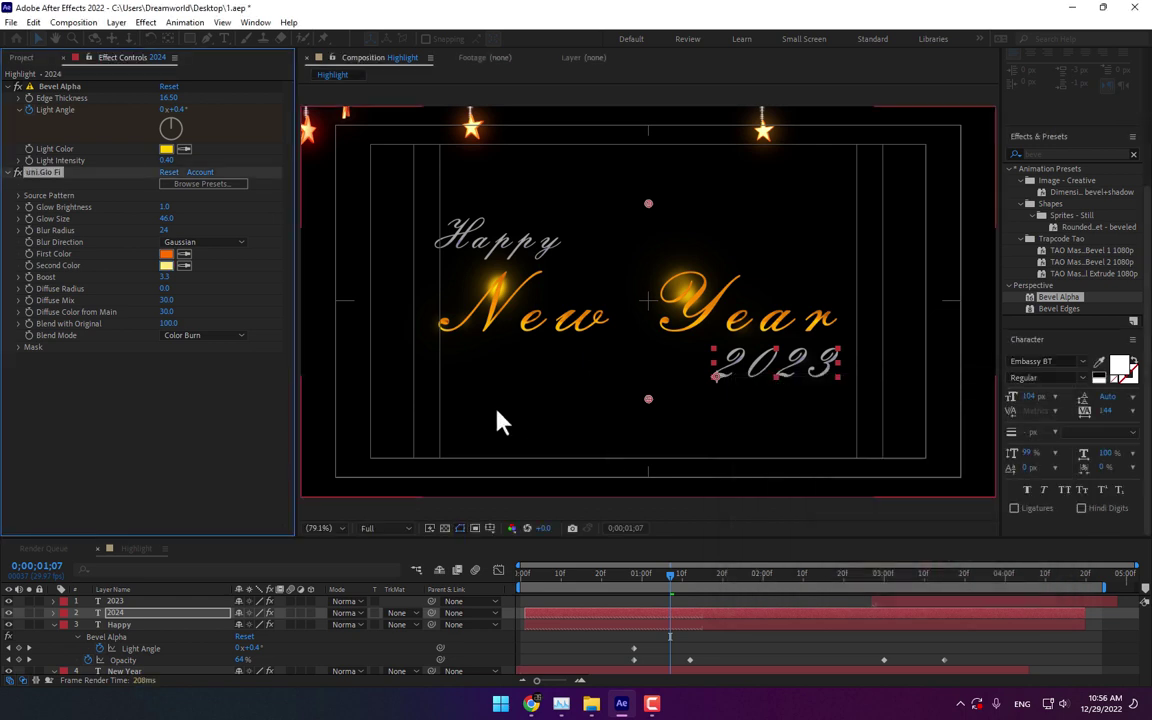
click(166, 254)
drag(884, 481, 712, 370)
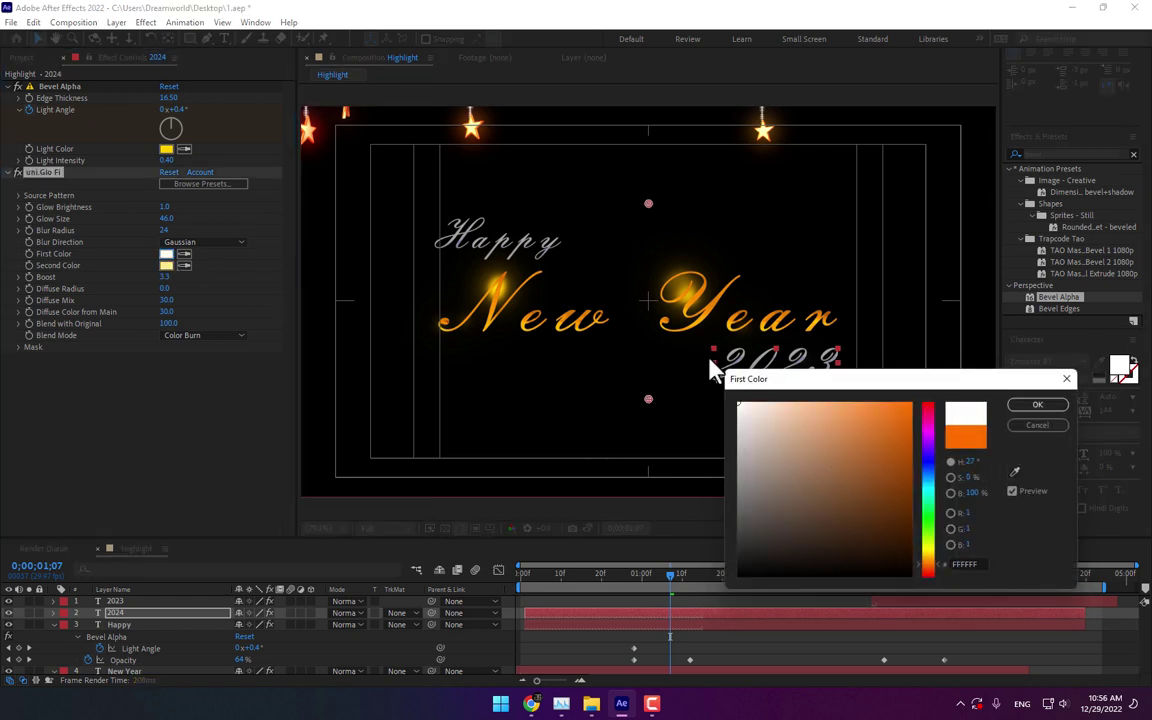
click(1037, 406)
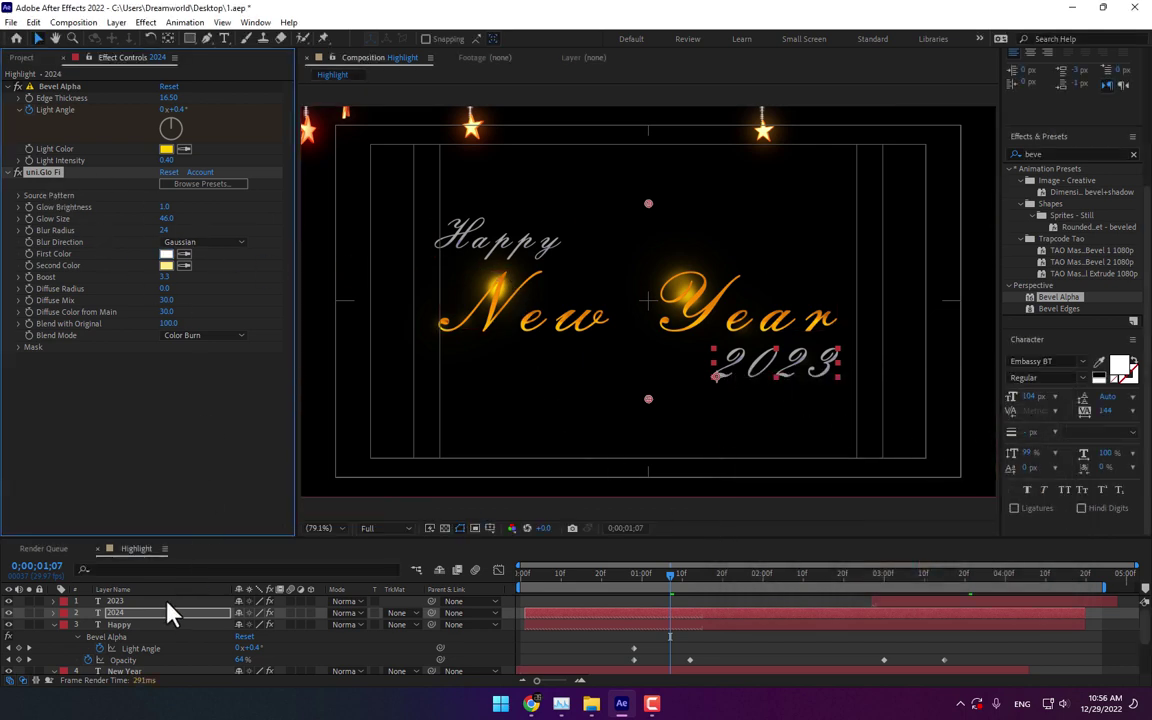
Step: Reposition Happy's glow points near the N of New and above Happy
click(138, 626)
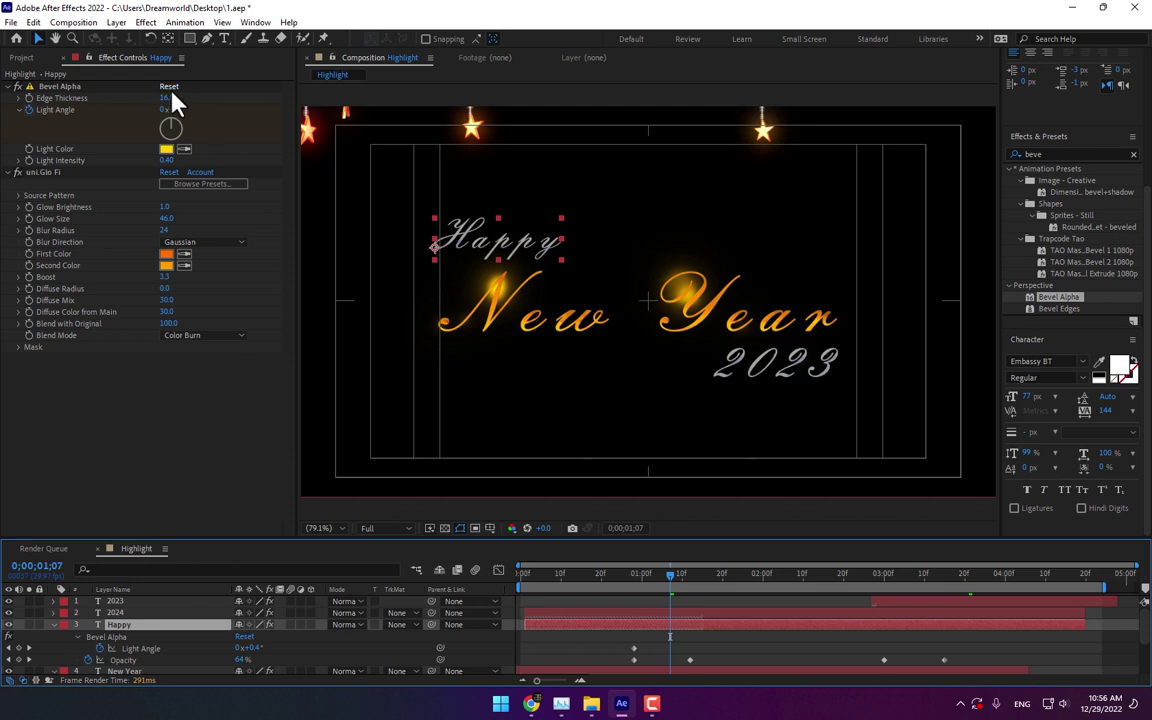
click(53, 173)
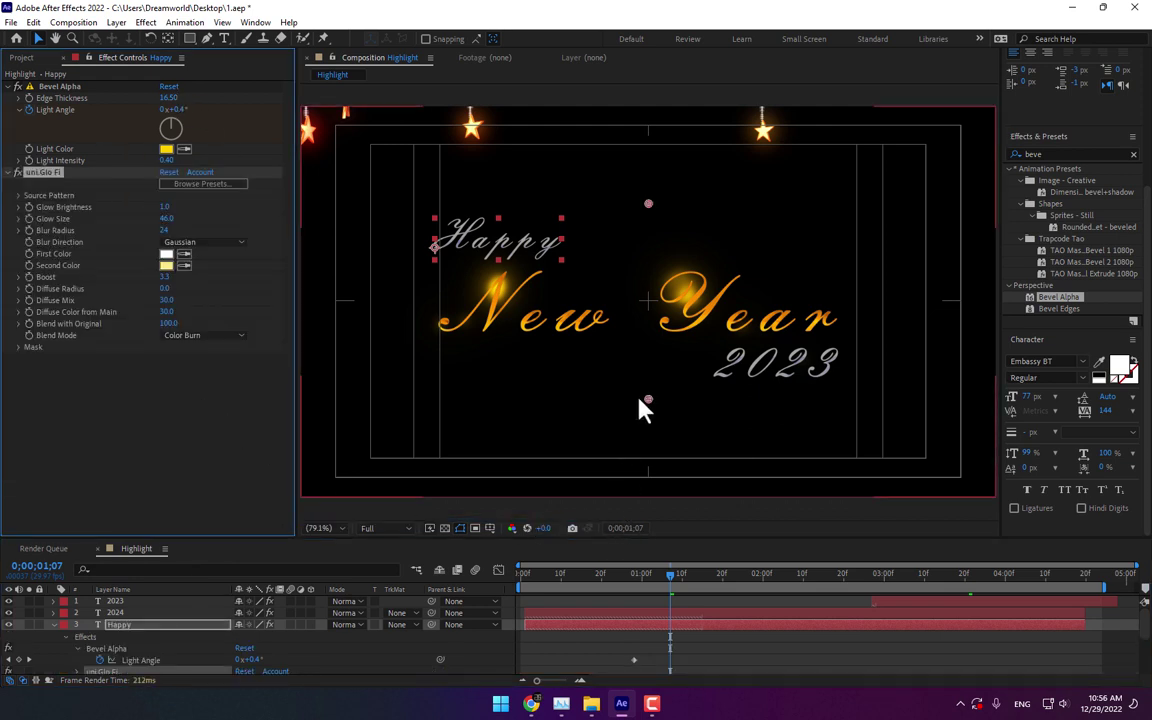
drag(648, 398, 494, 282)
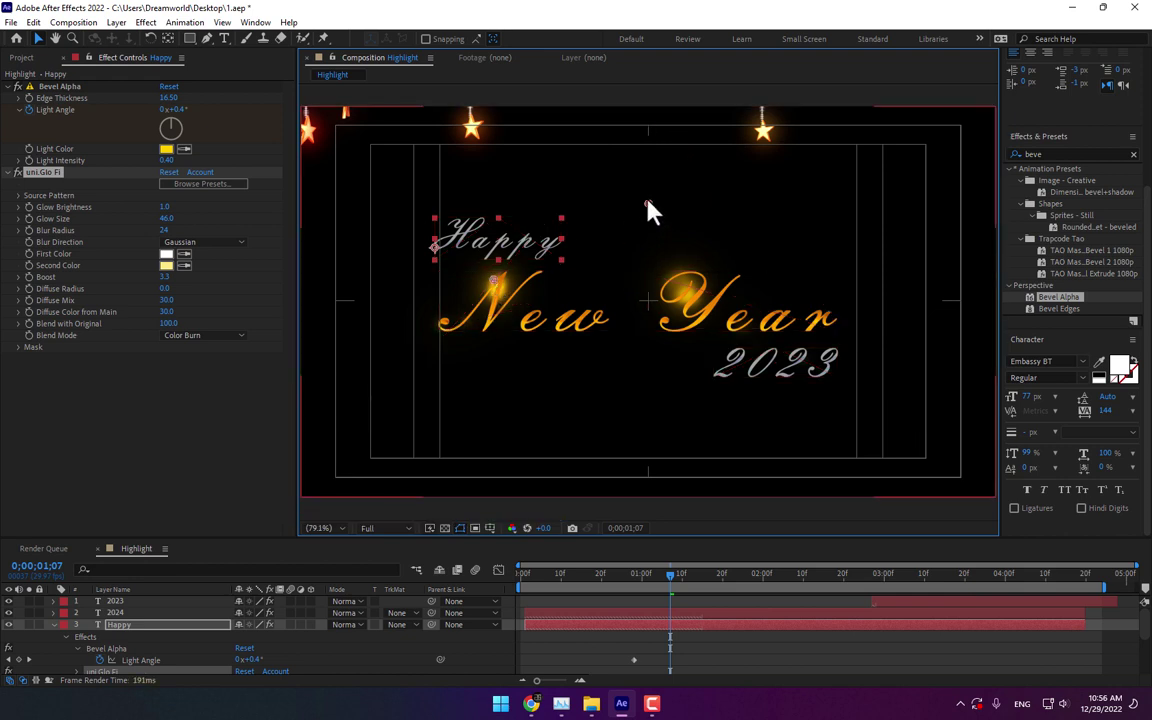
drag(648, 204, 497, 204)
Step: Reposition 2023's glow points beneath 2023 and near Year
click(789, 378)
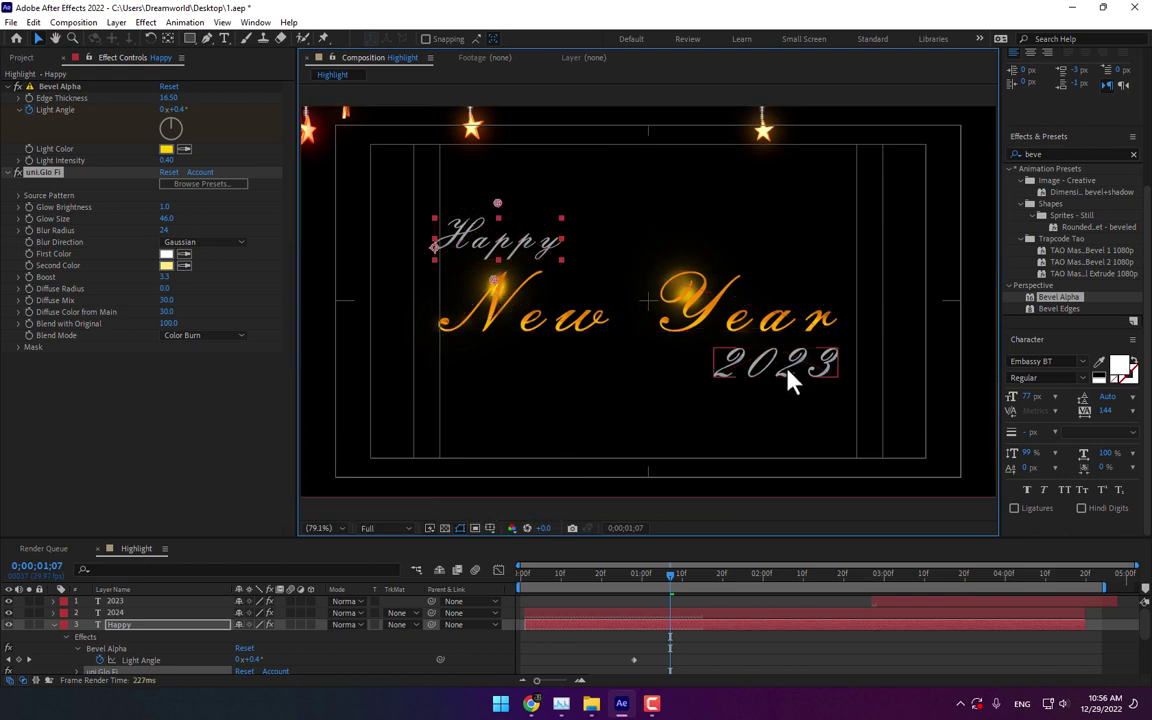
click(45, 182)
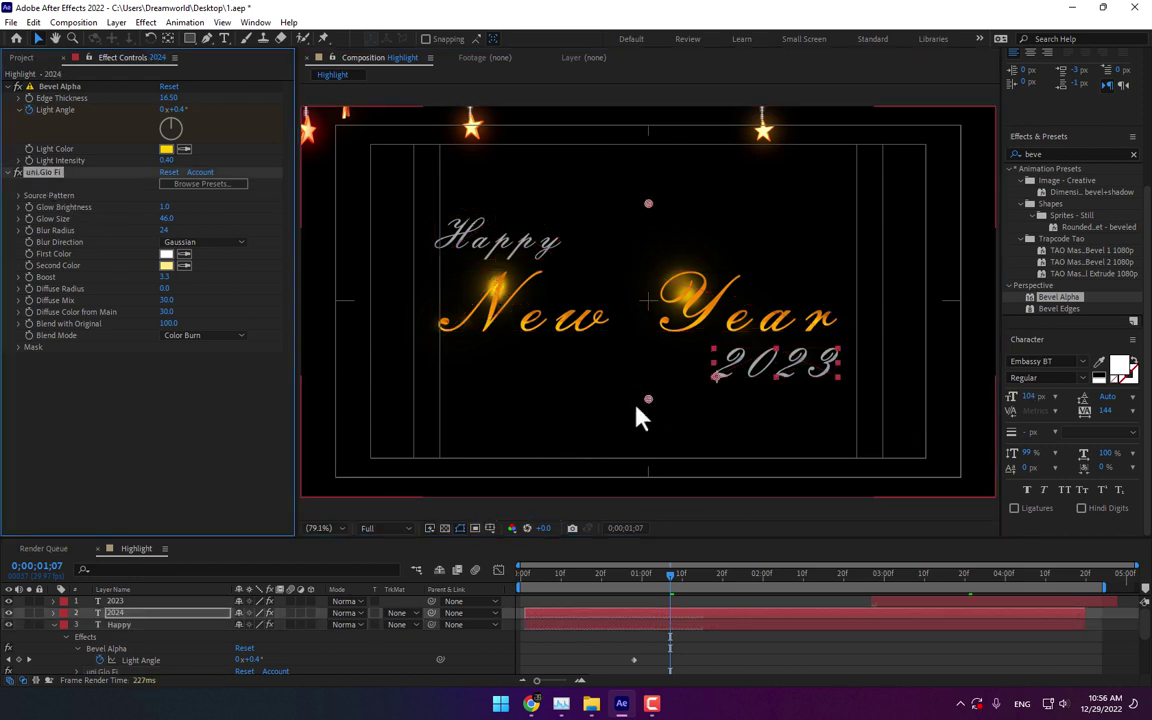
drag(647, 400, 776, 397)
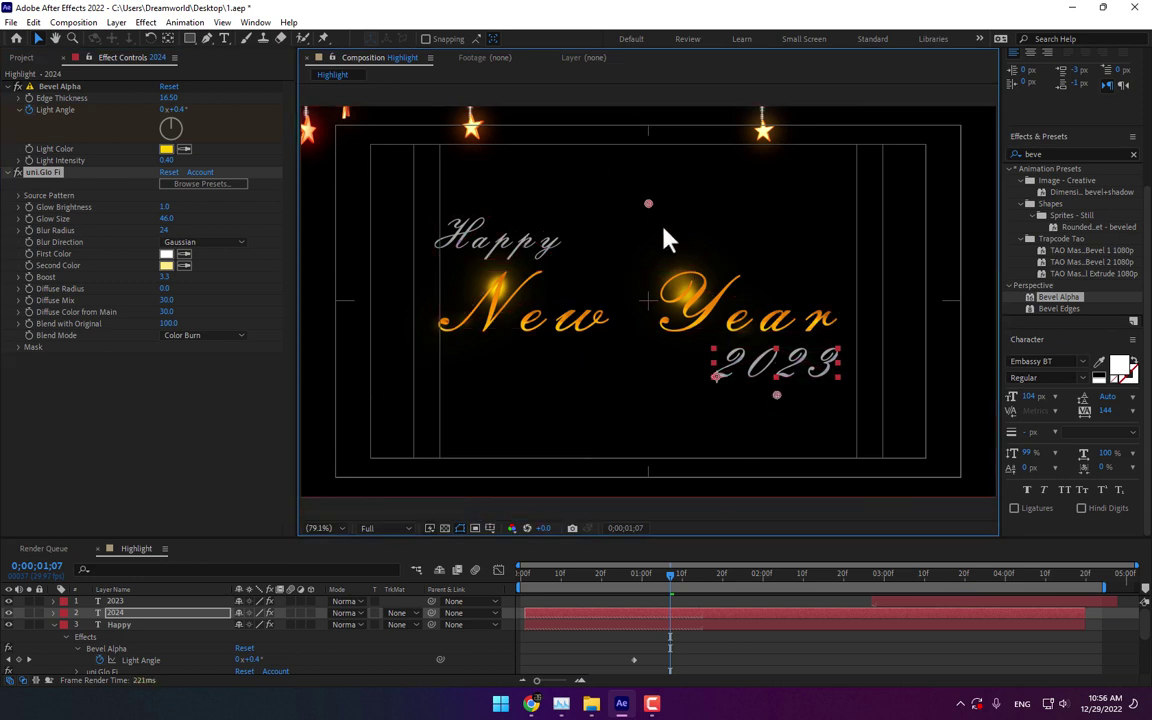
drag(648, 205, 779, 330)
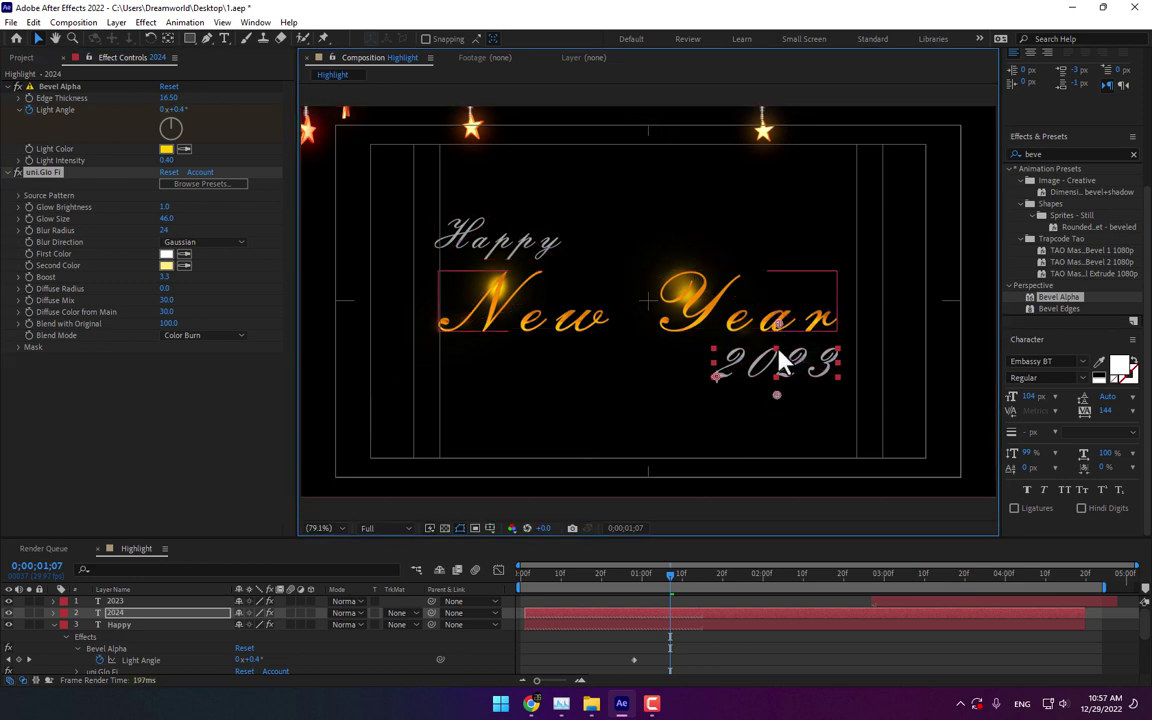
click(818, 652)
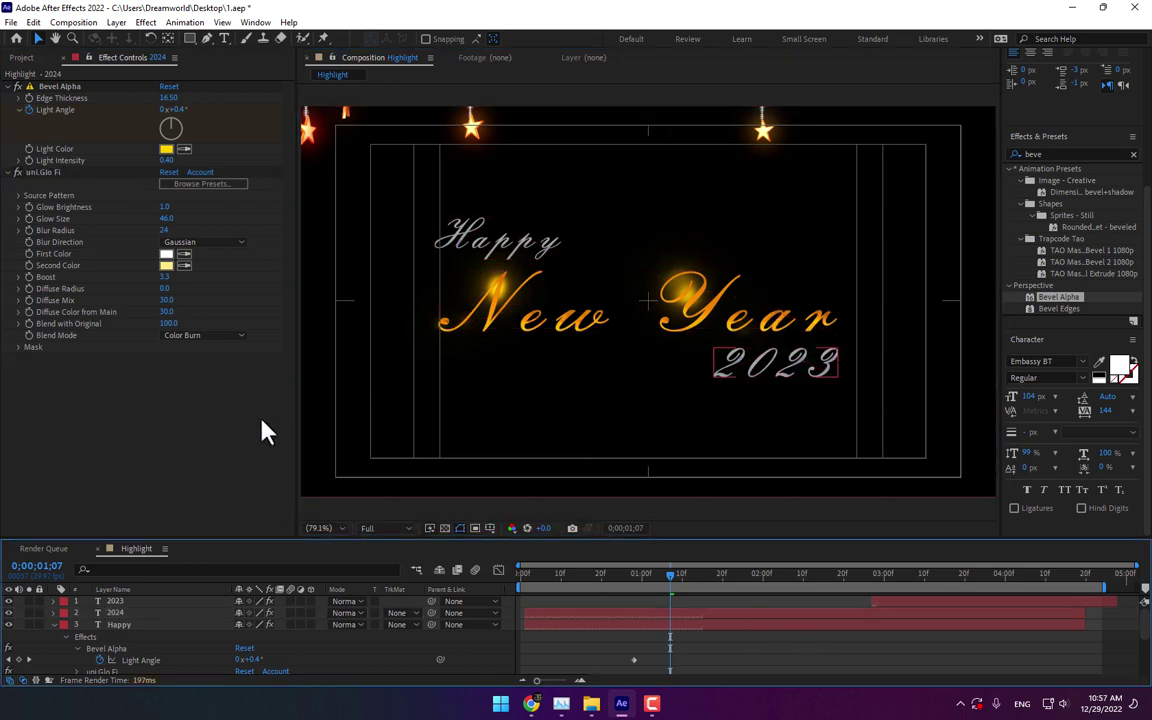
click(116, 601)
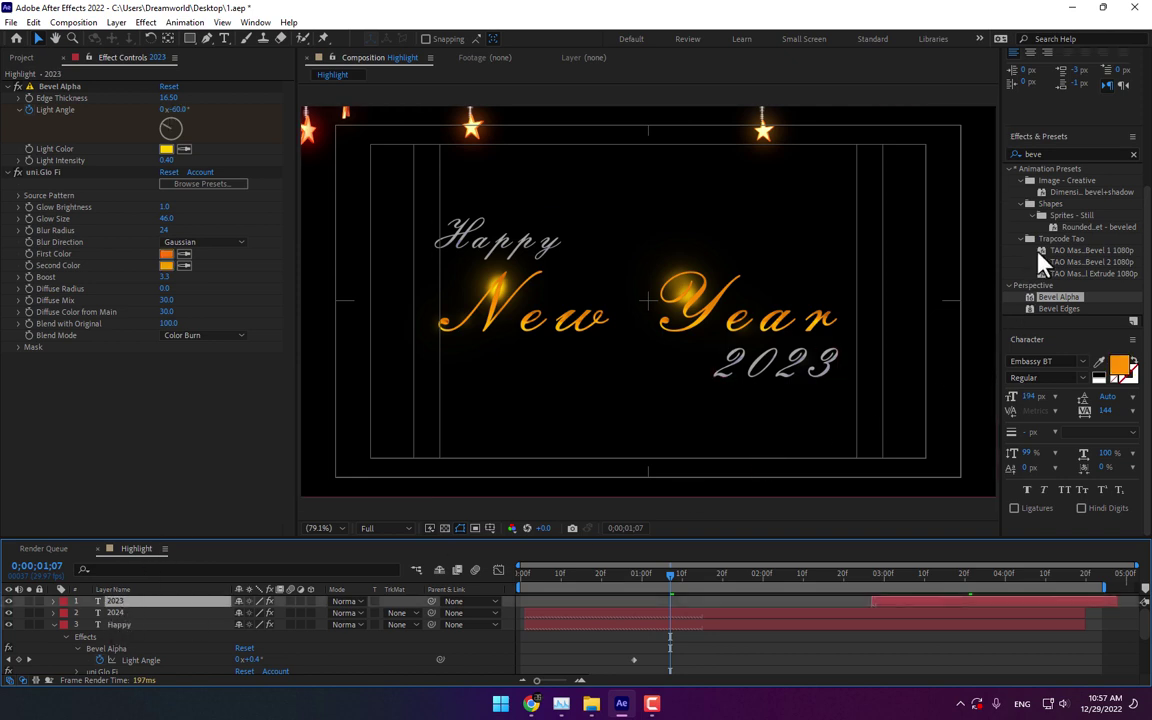
Step: Search Effects & Presets for 'glow' and apply it, undoing an accidental timing change
click(1050, 154)
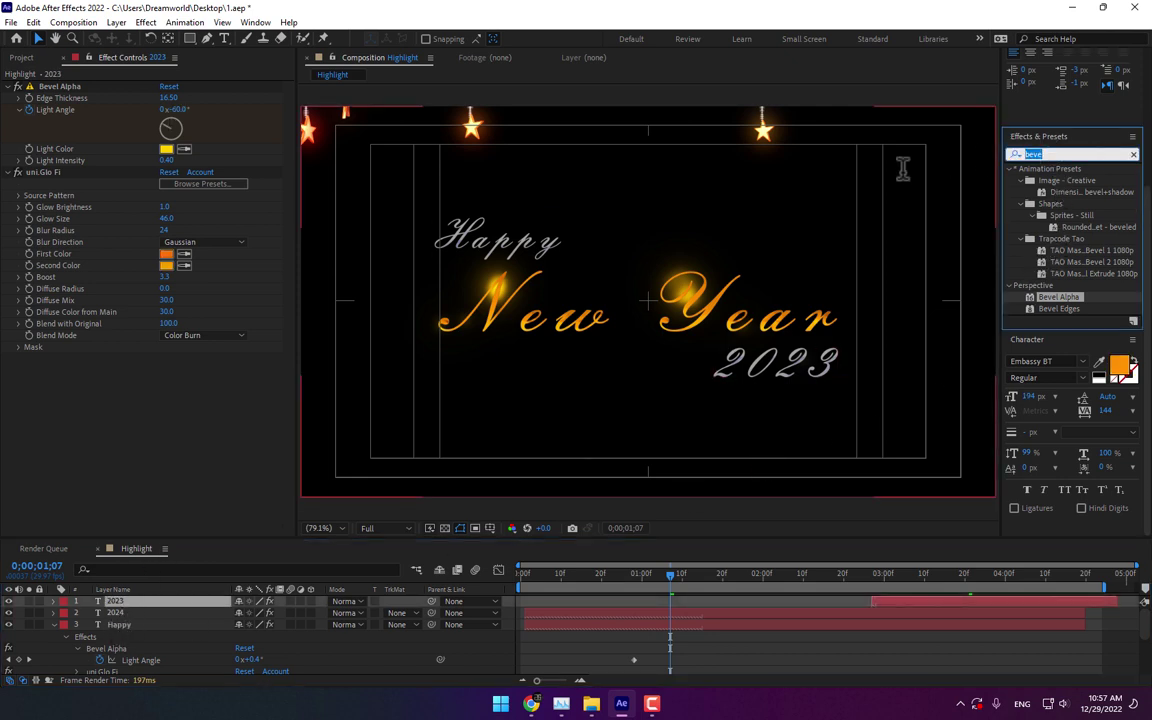
text(glow)
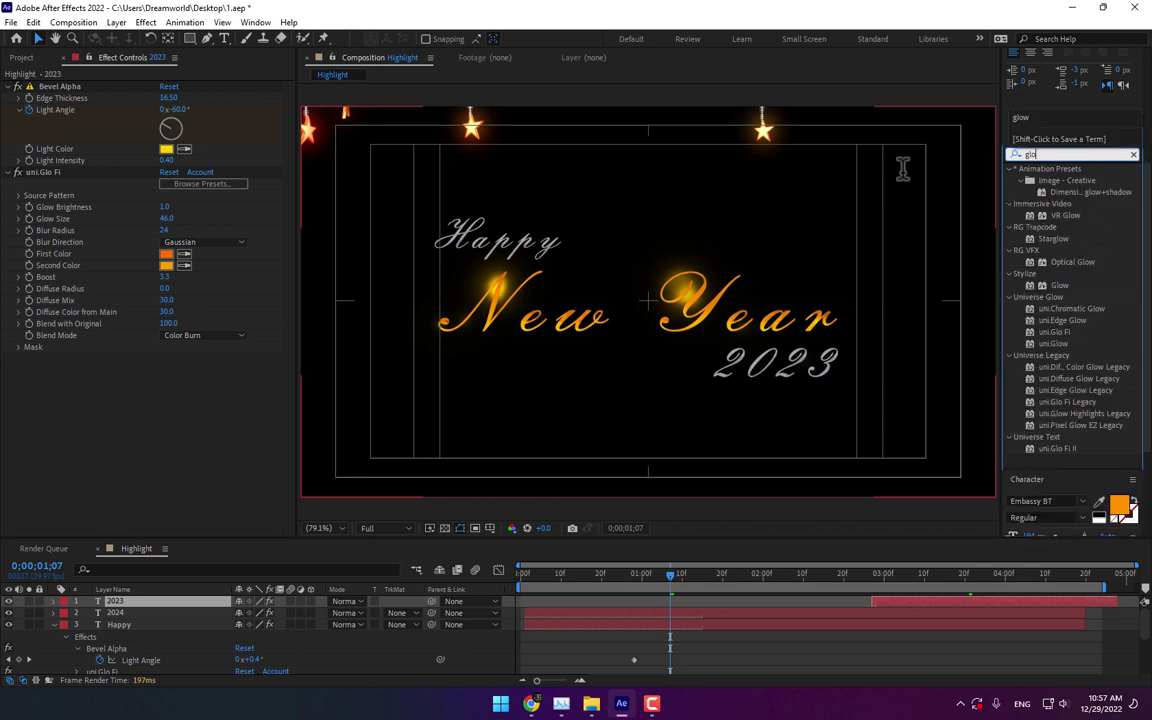
double_click(1052, 286)
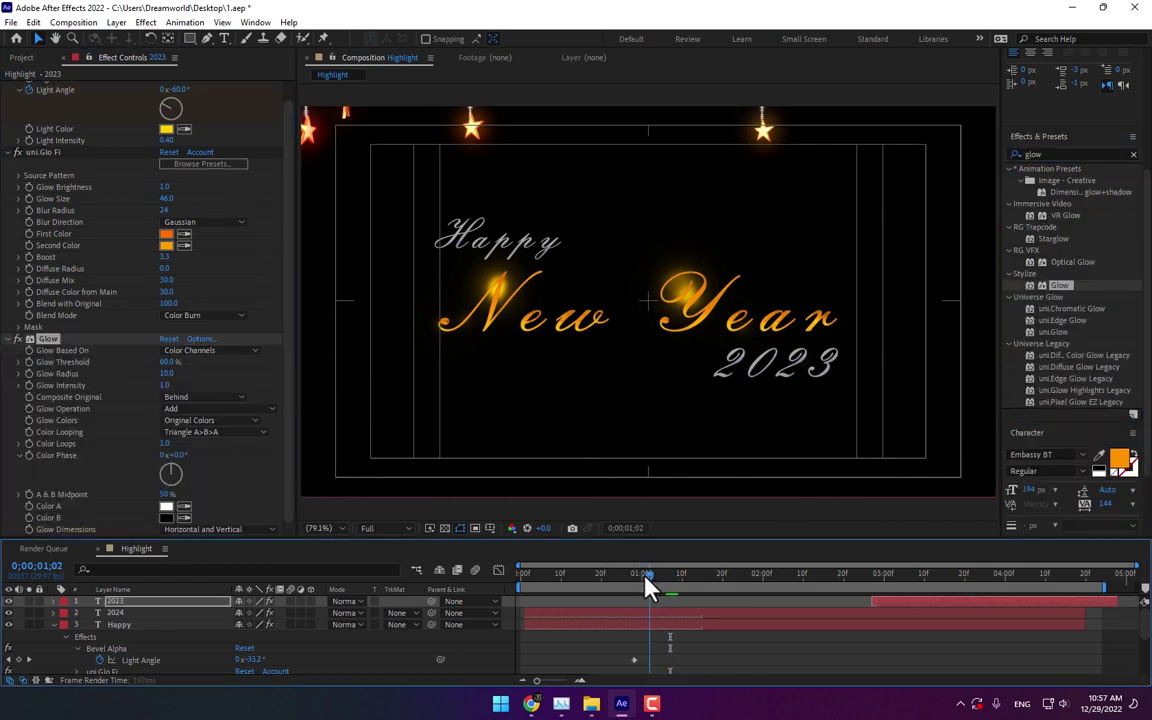
mouse_move(645, 576)
mouse_down()
mouse_move(592, 578)
mouse_move(672, 588)
mouse_move(735, 638)
mouse_move(762, 615)
mouse_move(861, 586)
mouse_up()
key(ctrl+z)
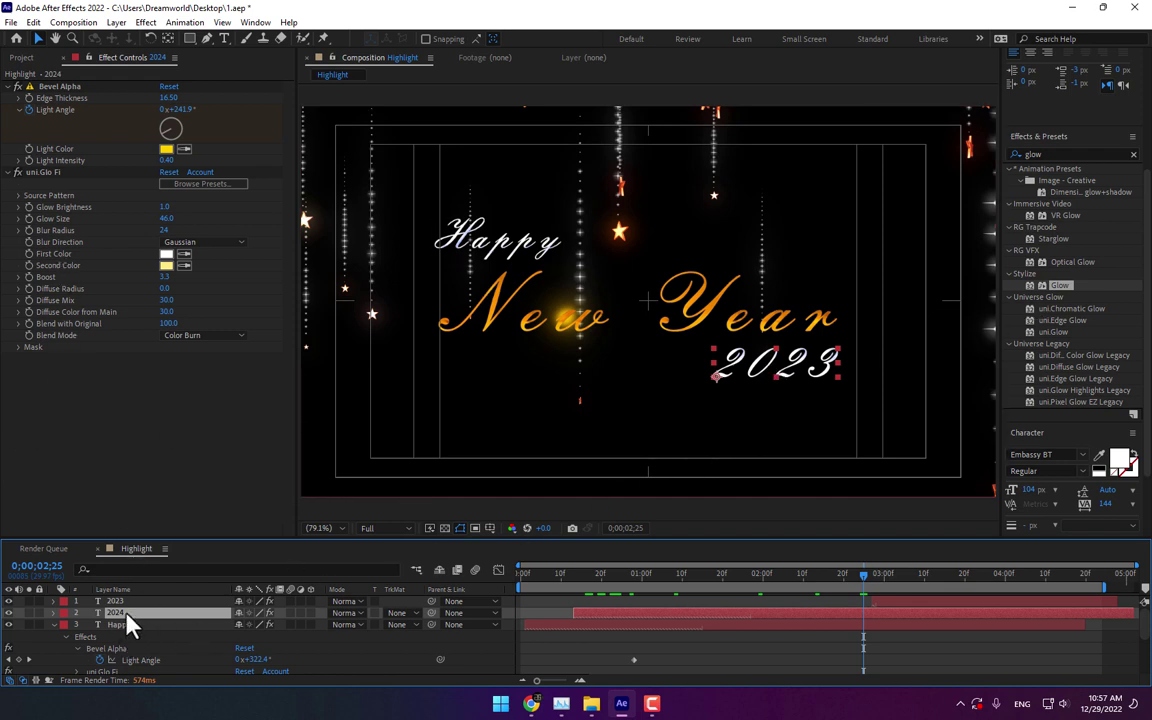
Step: Apply Glow to the 2023 text and widen its Glow Radius to 118
click(1062, 286)
double_click(1067, 286)
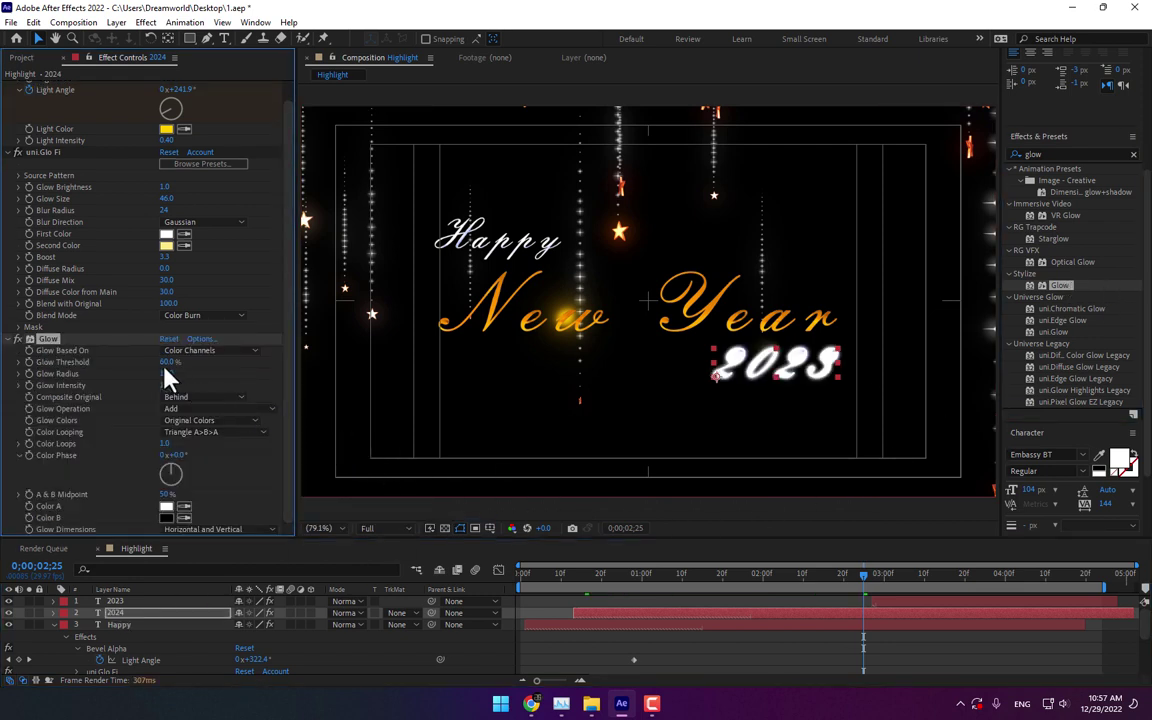
mouse_move(186, 373)
mouse_down()
mouse_move(176, 381)
mouse_move(222, 362)
mouse_up()
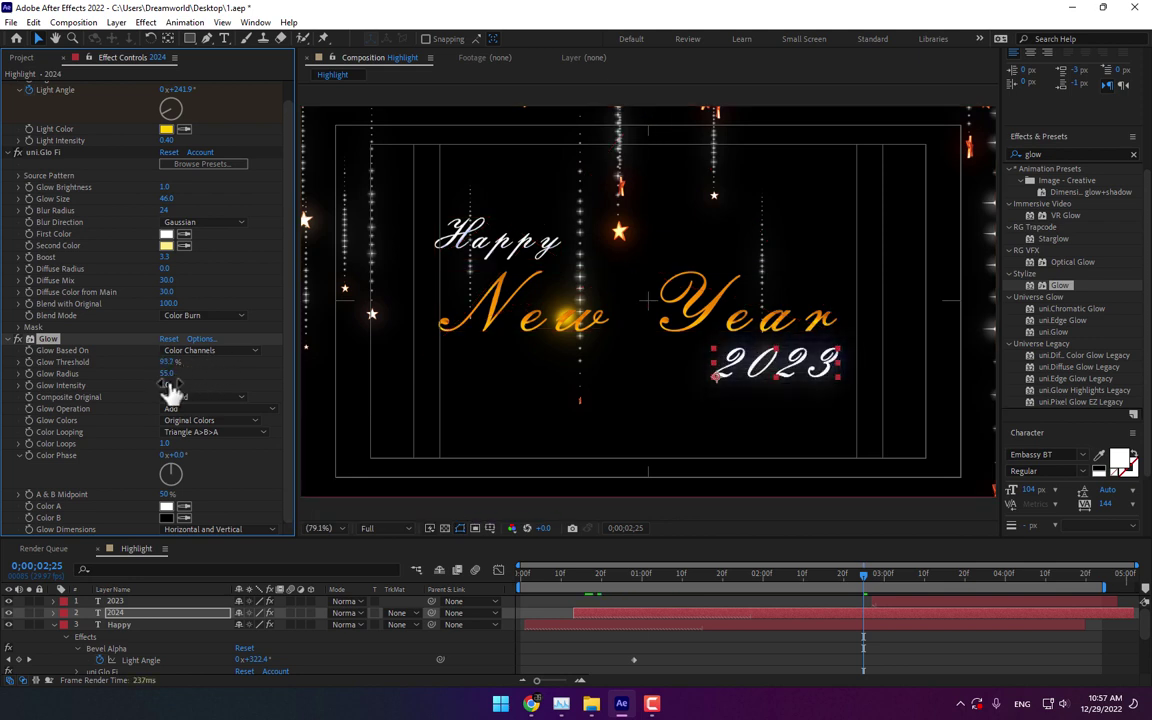
drag(170, 380, 197, 374)
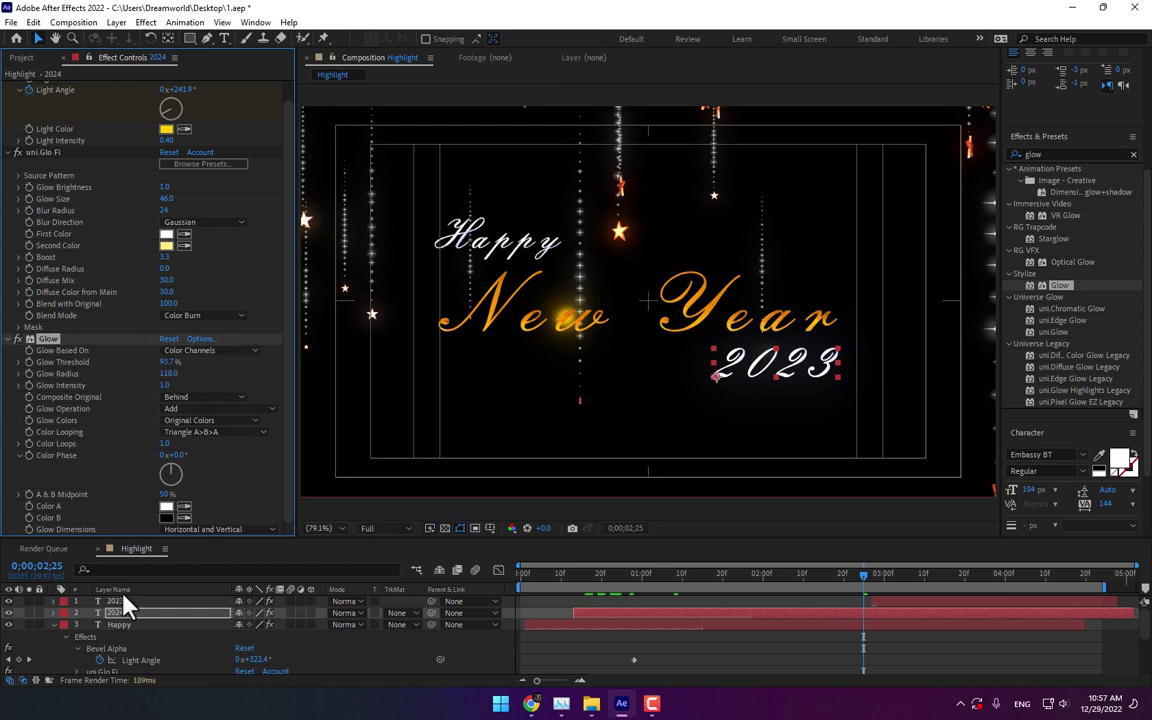
Step: Reapply the same Glow effect to the Happy layer
click(130, 625)
key(ctrl+alt+shift+e)
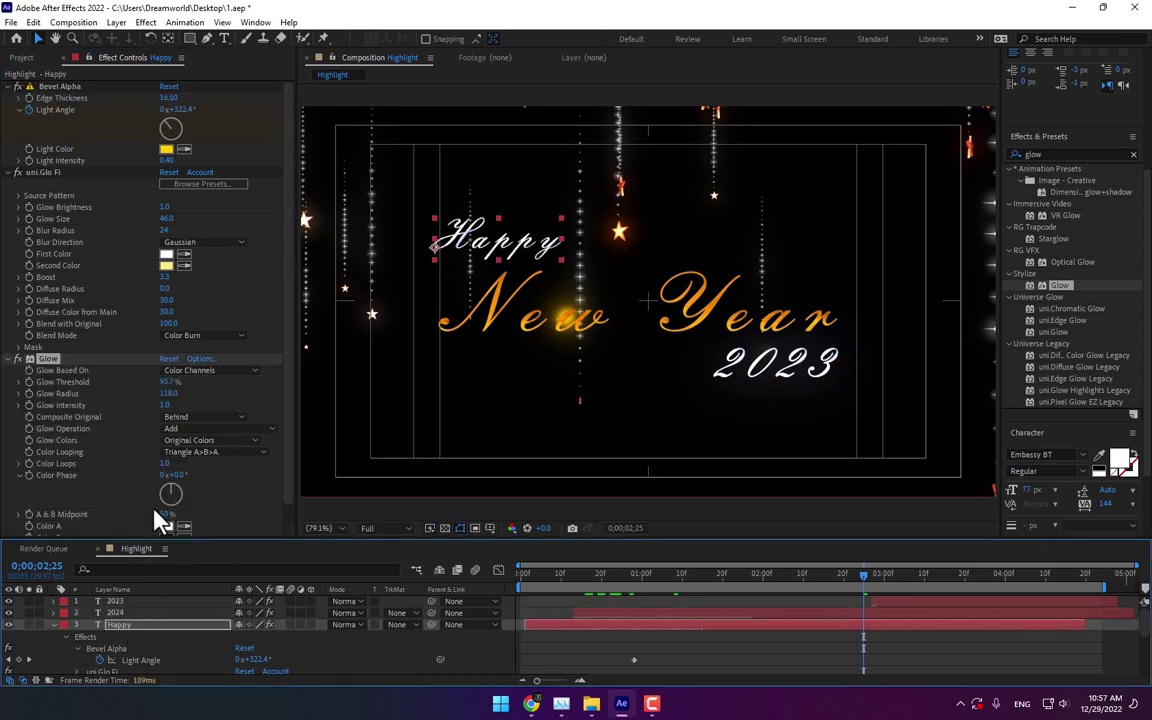
click(717, 652)
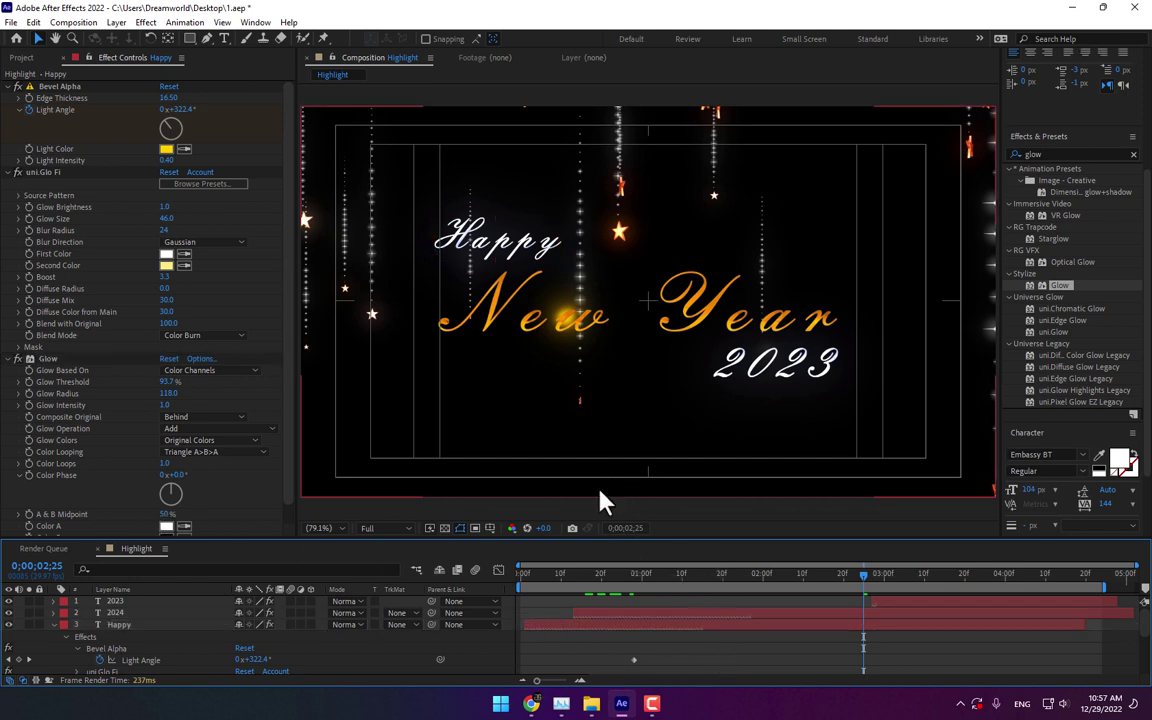
Step: Collapse the Happy and New Year layers and create a new solid named Light
click(52, 626)
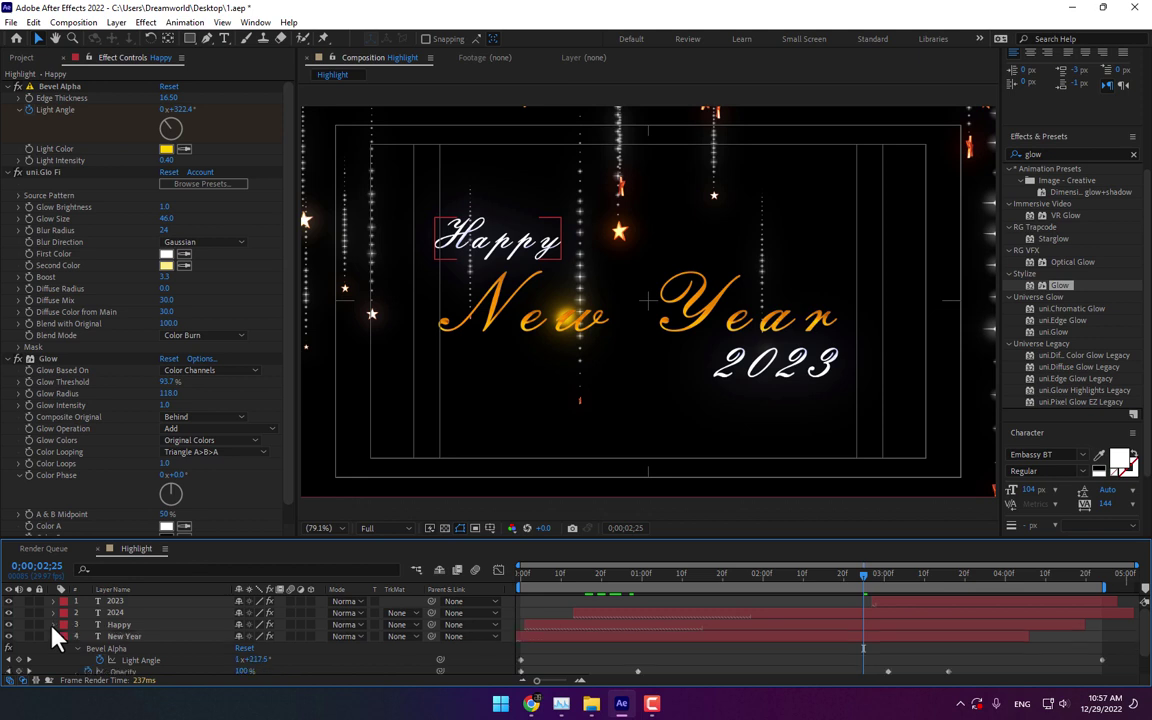
click(52, 636)
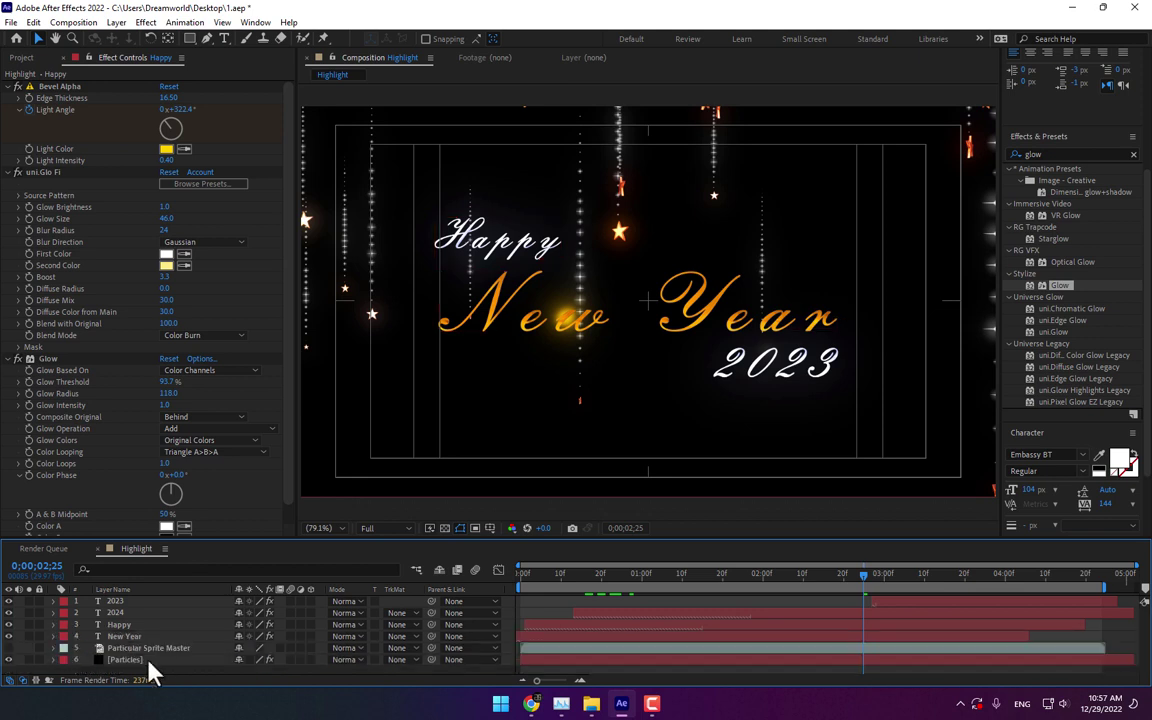
right_click(410, 683)
click(609, 540)
text(Li)
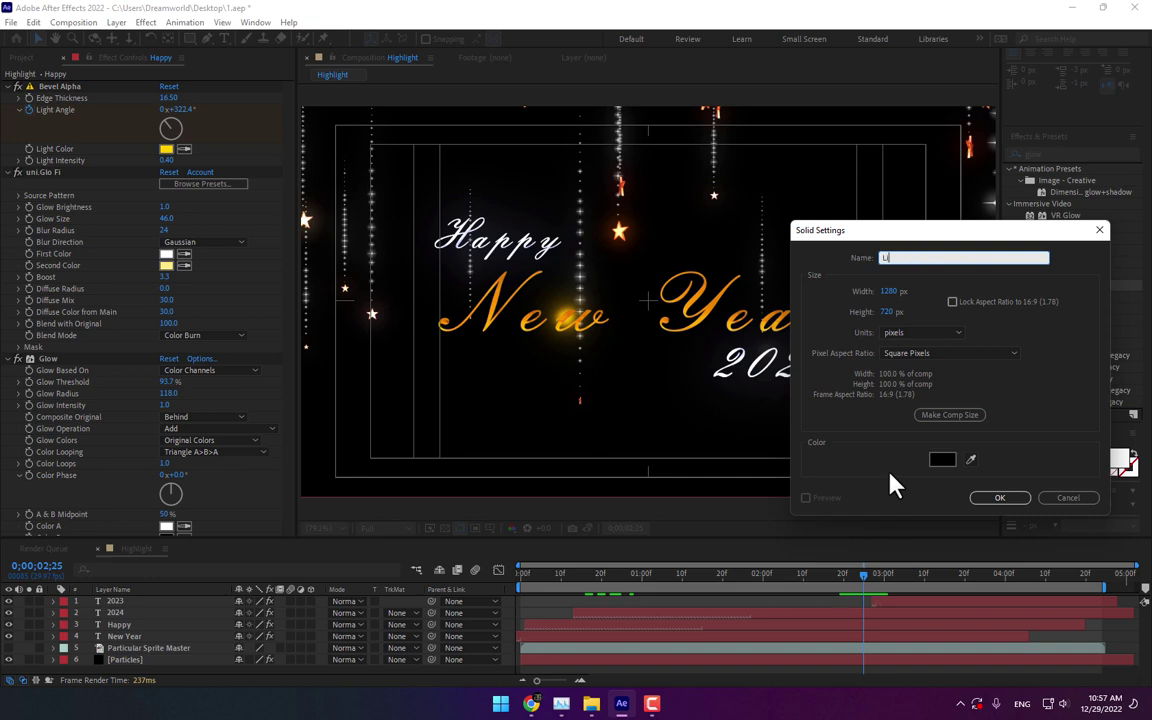
text(ght)
key(Return)
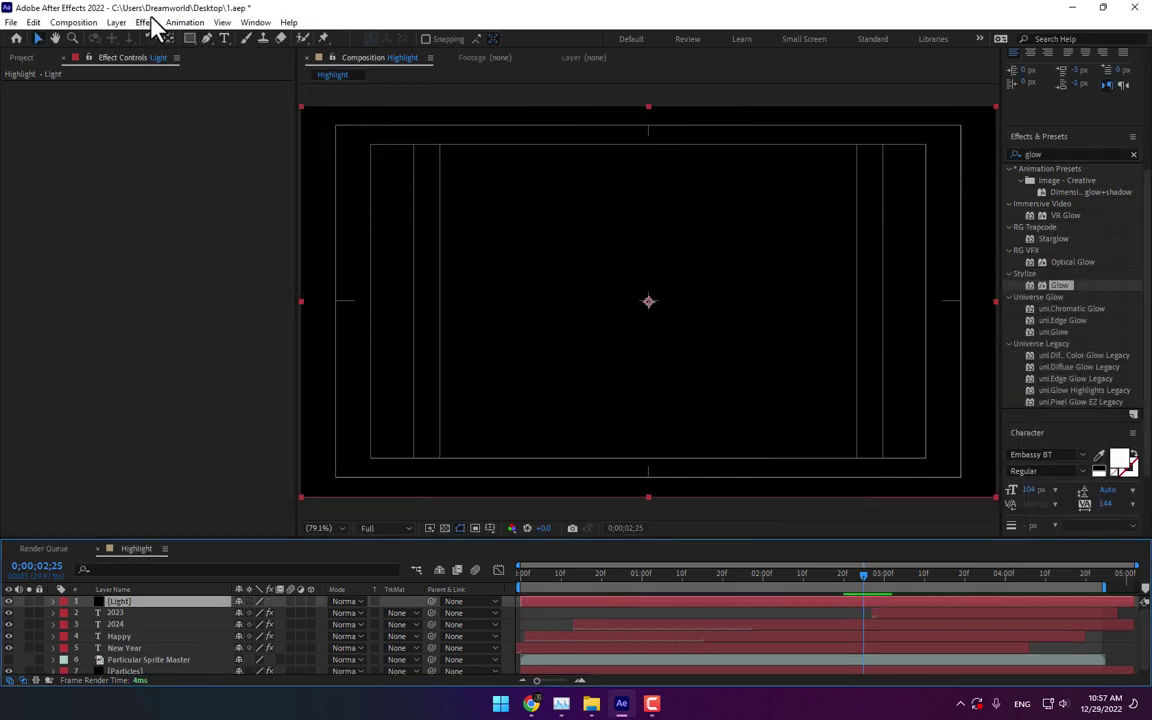
Step: Apply uni.Knoll Light Factory EZ to the Light solid with the Amethyst Star preset
click(148, 23)
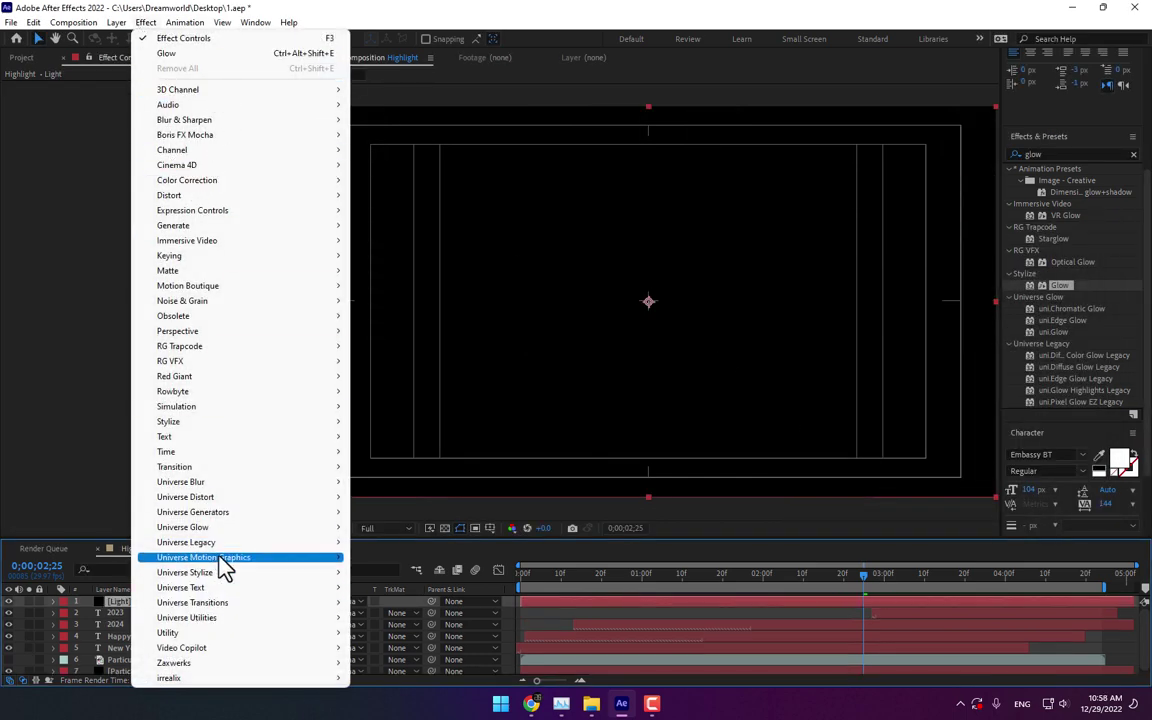
mouse_move(203, 557)
click(445, 456)
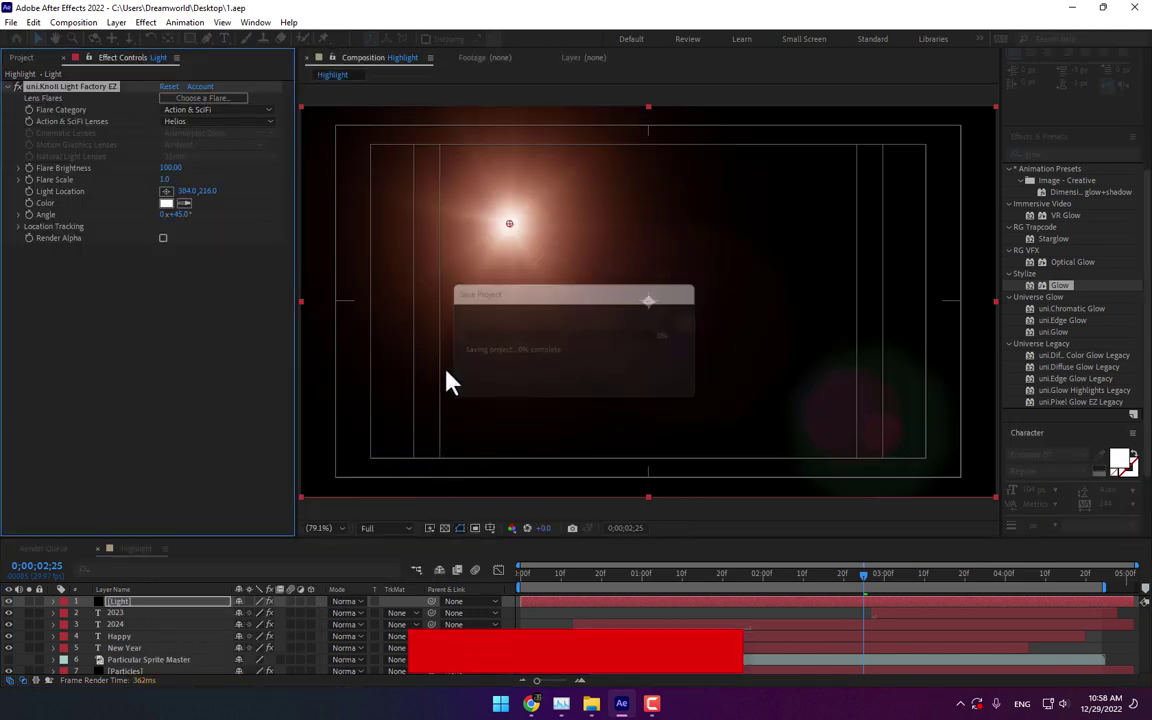
click(208, 100)
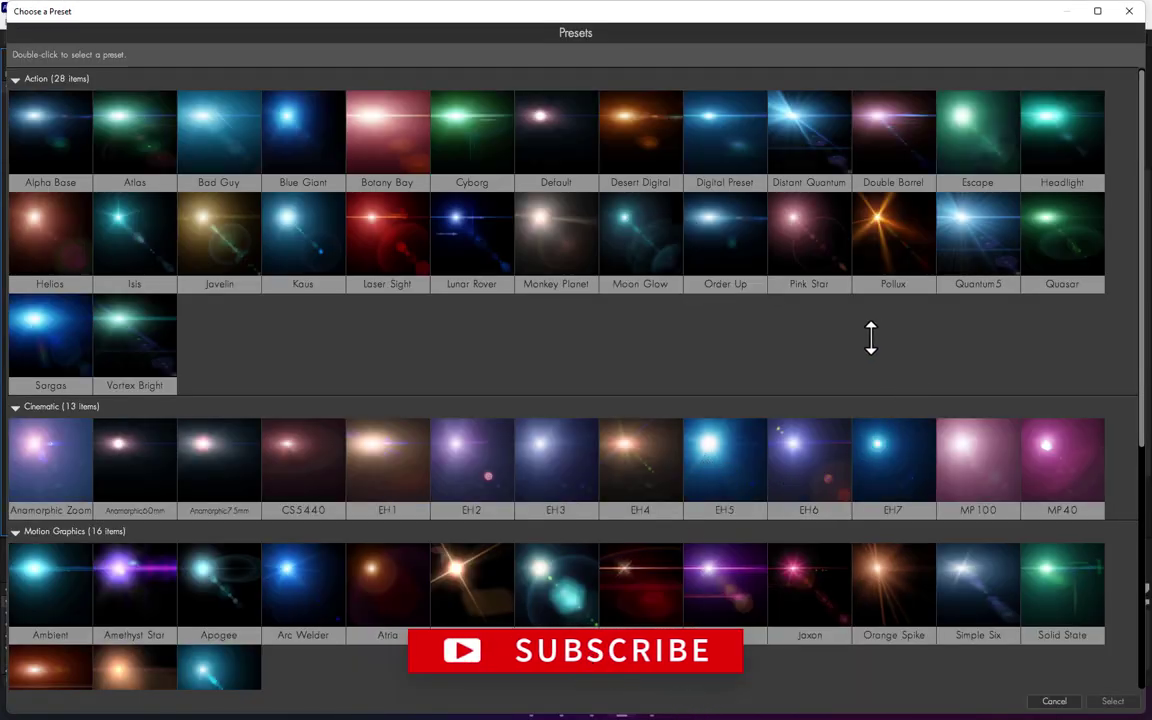
scroll(770, 335, down, 3)
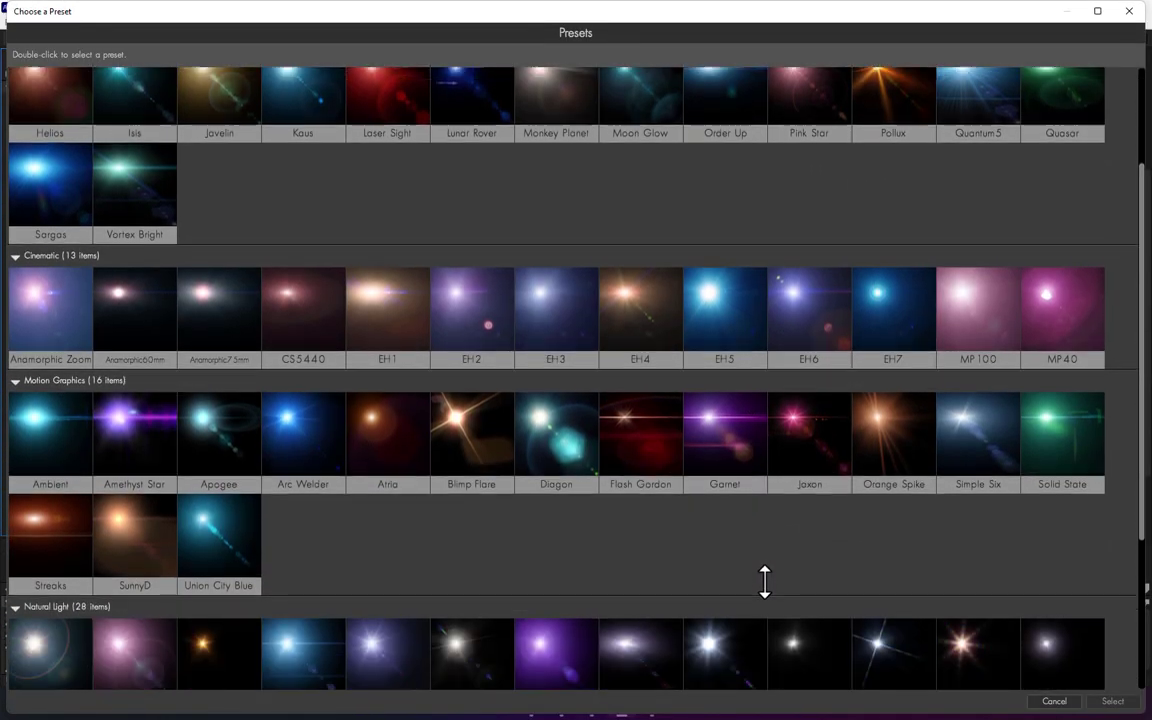
scroll(764, 581, down, 2)
scroll(782, 527, down, 1)
scroll(780, 527, down, 3)
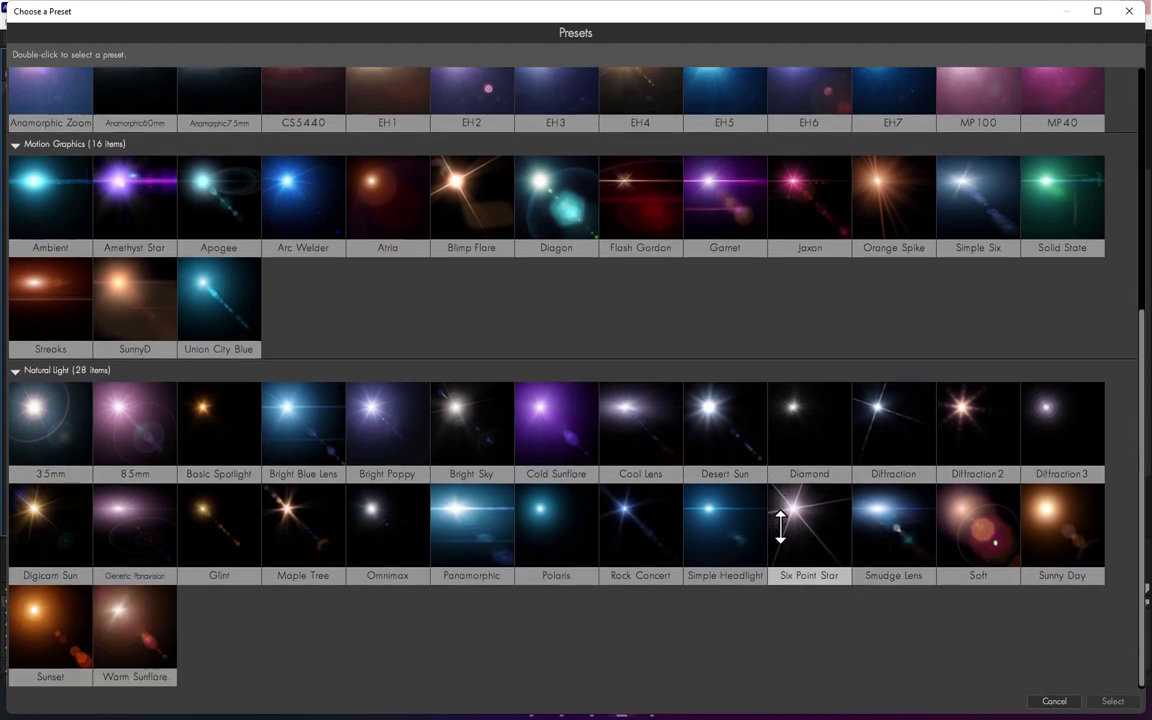
scroll(1000, 530, up, 1)
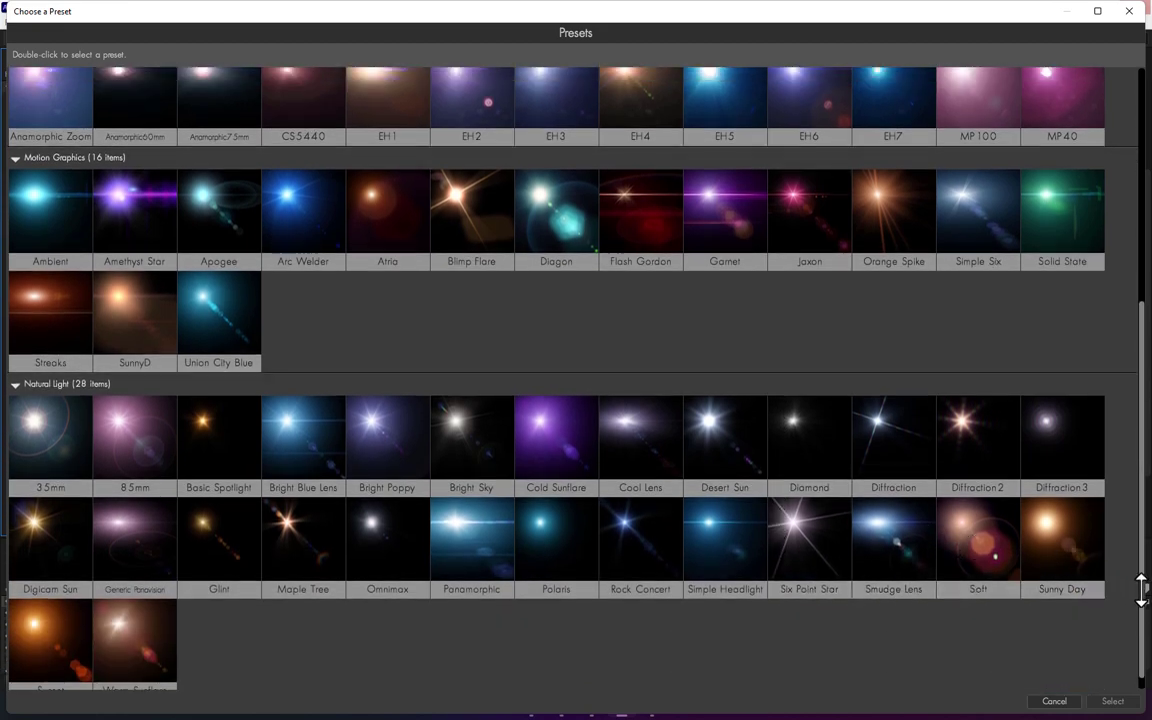
mouse_move(1141, 588)
mouse_down()
mouse_move(1139, 419)
mouse_move(1124, 337)
mouse_move(1081, 336)
mouse_up()
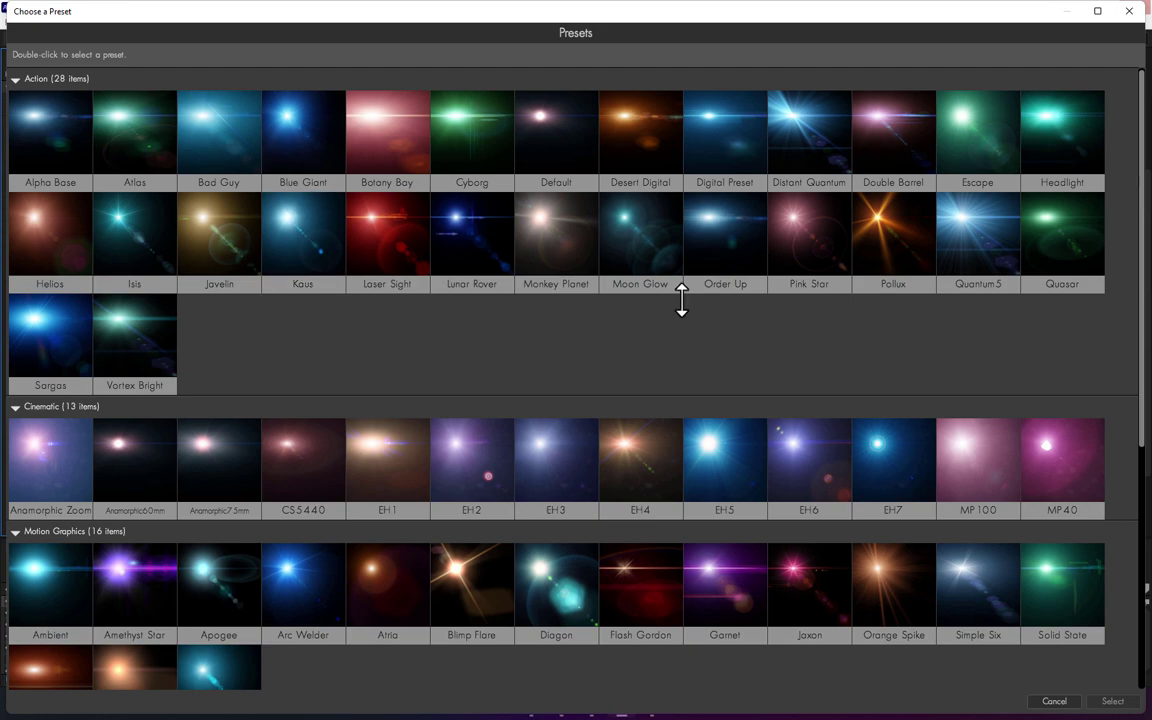
scroll(681, 301, down, 1)
scroll(933, 406, down, 1)
scroll(882, 532, down, 1)
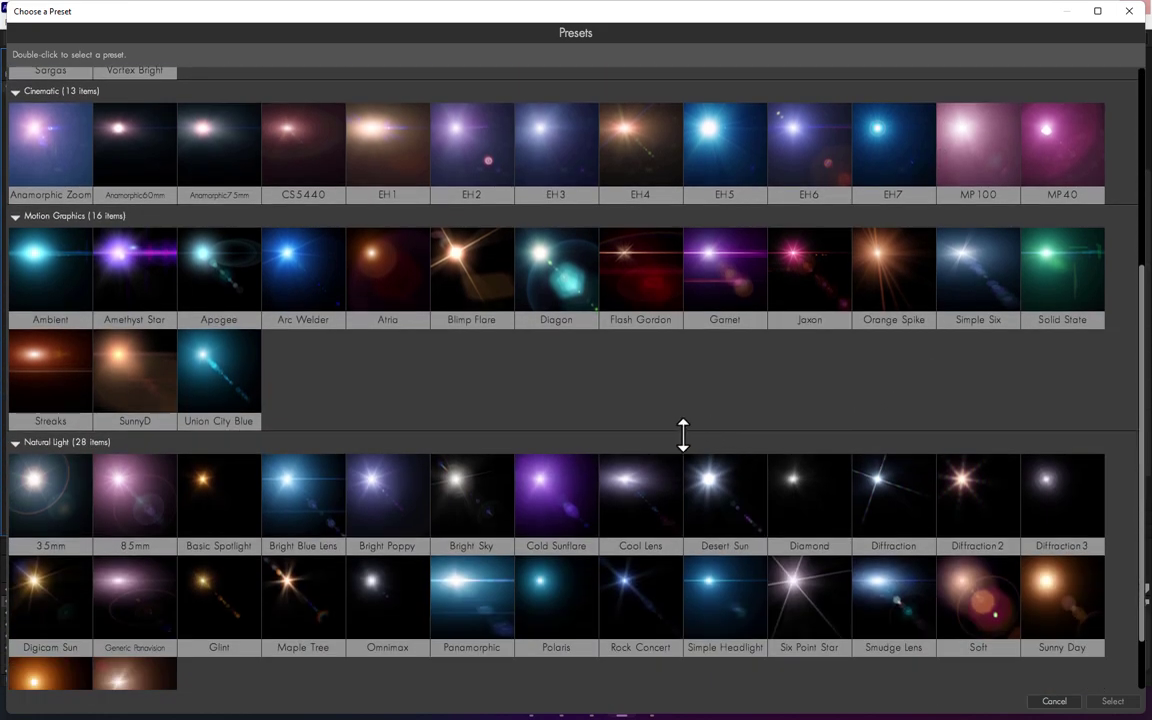
scroll(690, 418, down, 1)
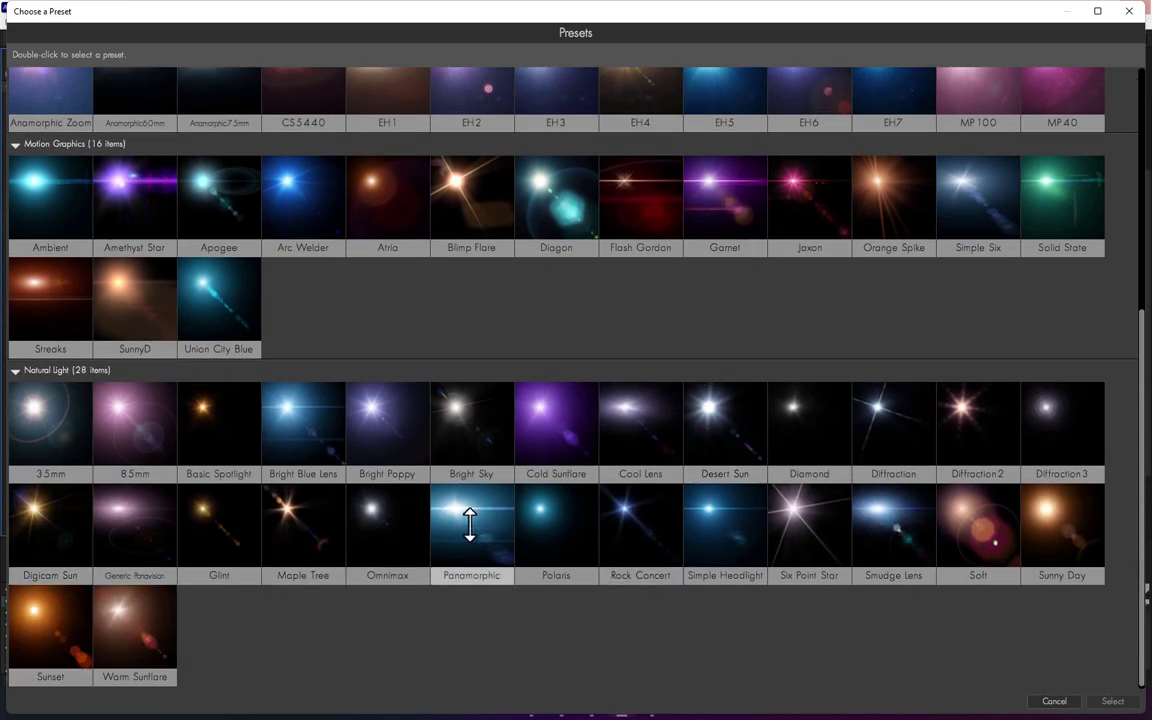
scroll(283, 476, up, 1)
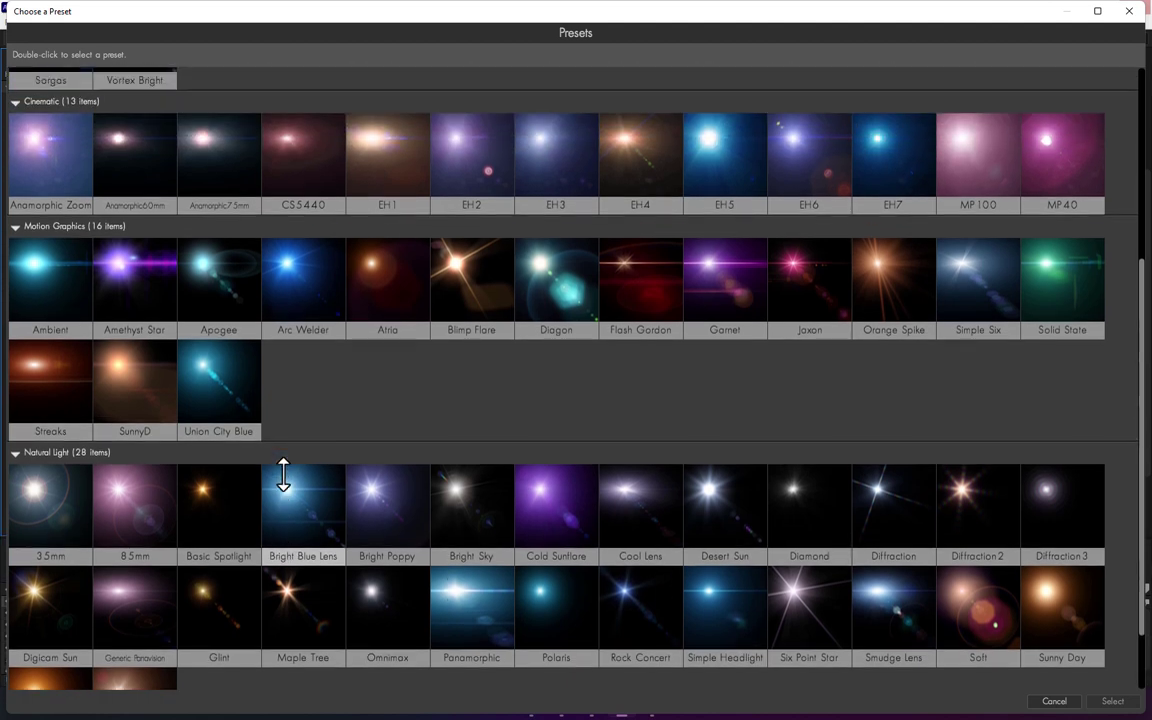
scroll(380, 468, up, 1)
scroll(453, 496, up, 1)
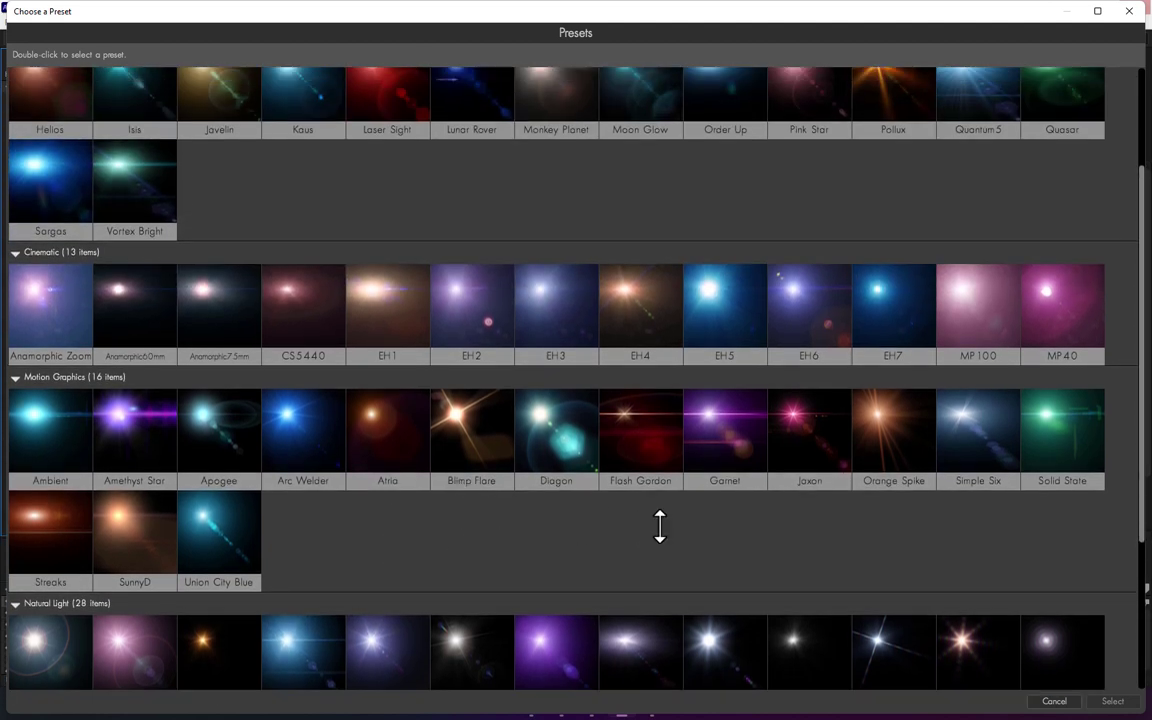
scroll(775, 545, up, 1)
scroll(800, 520, up, 1)
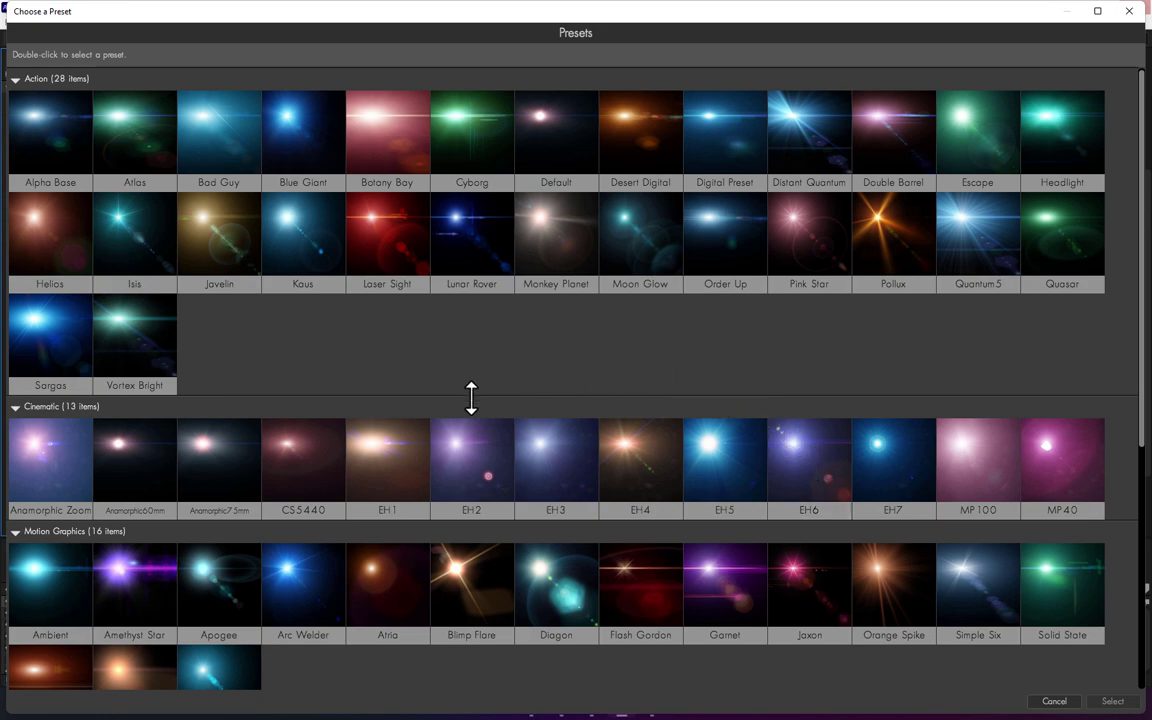
double_click(105, 585)
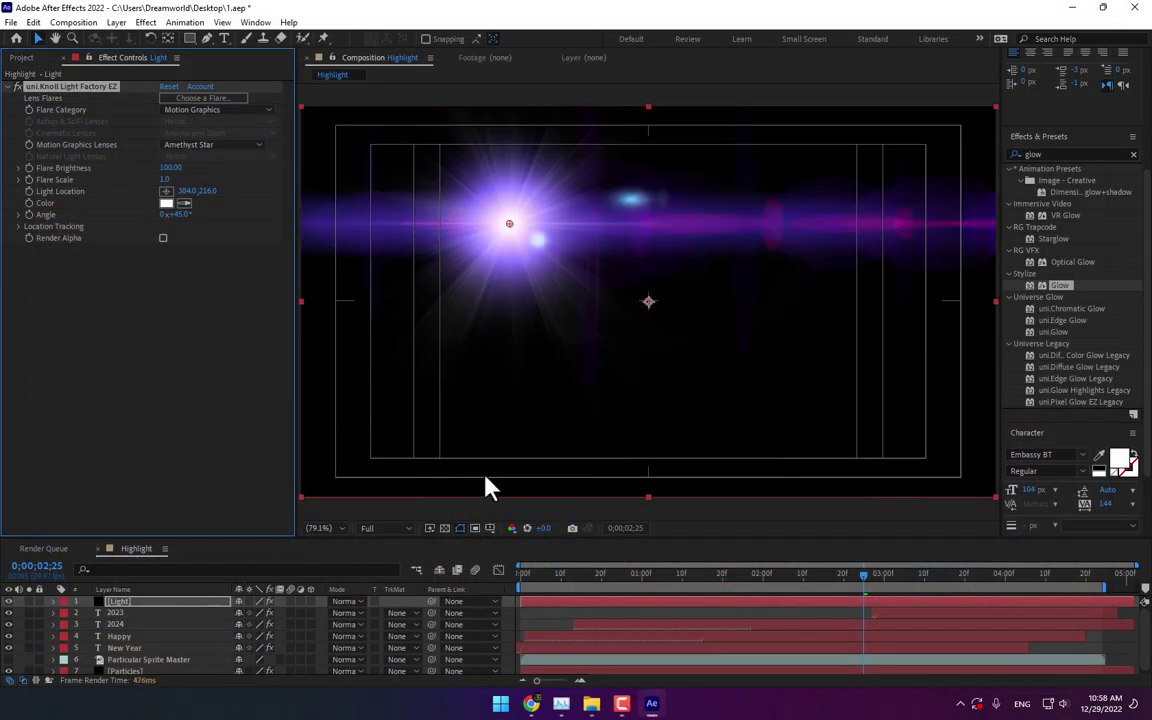
Step: Switch the flare lens to Garnet and set the Light layer's blending mode to Add
click(215, 145)
click(222, 236)
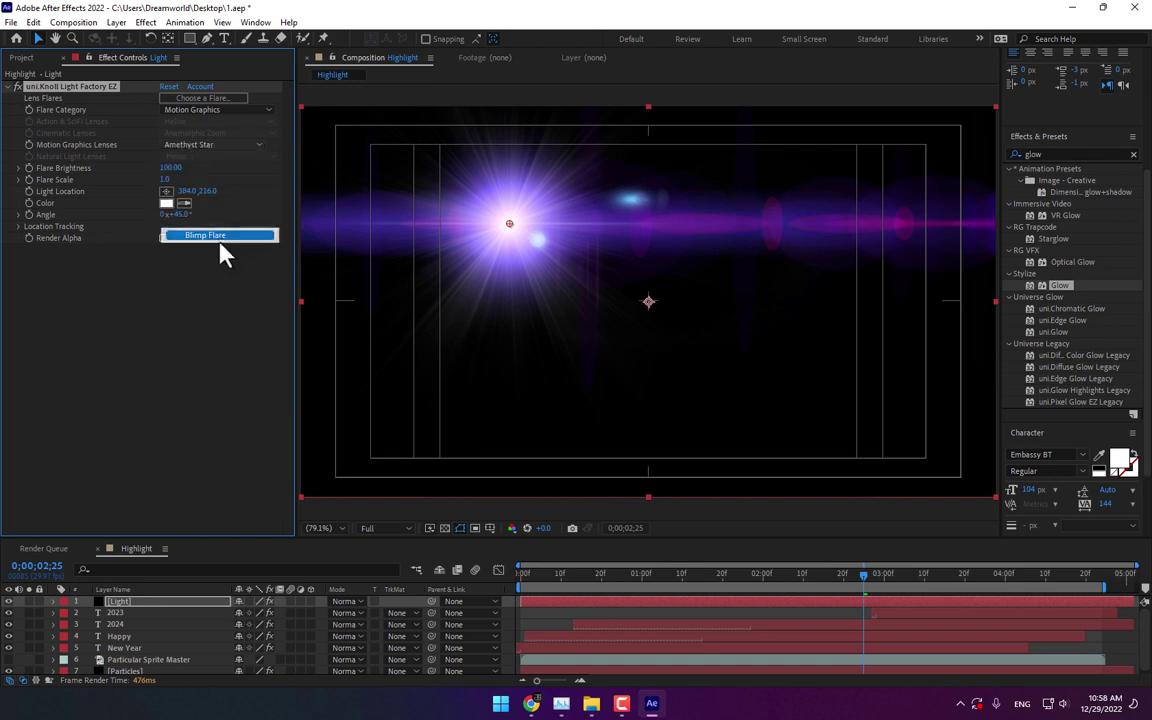
click(220, 150)
click(220, 278)
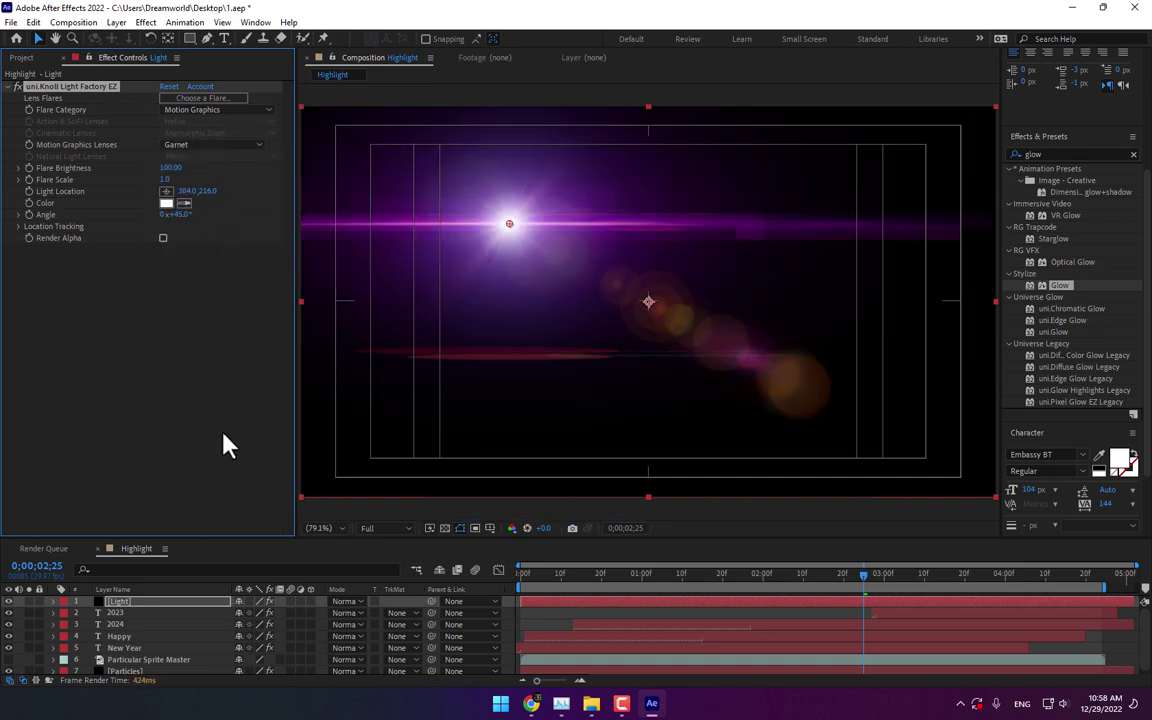
click(340, 612)
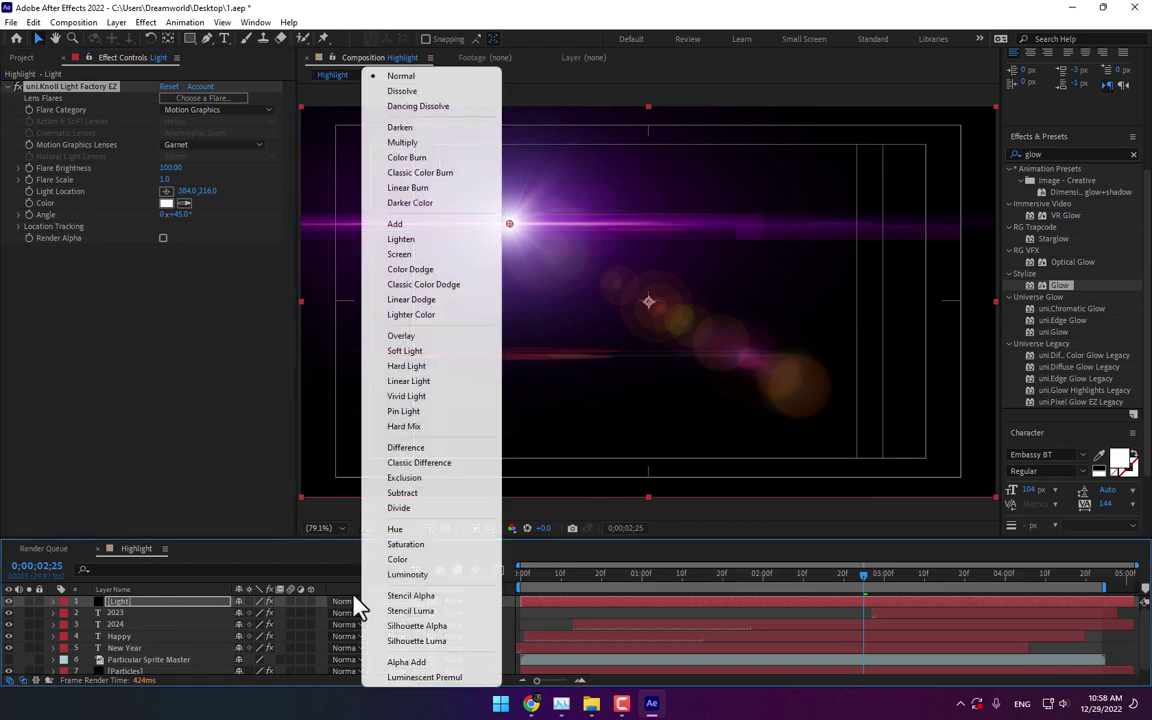
click(390, 223)
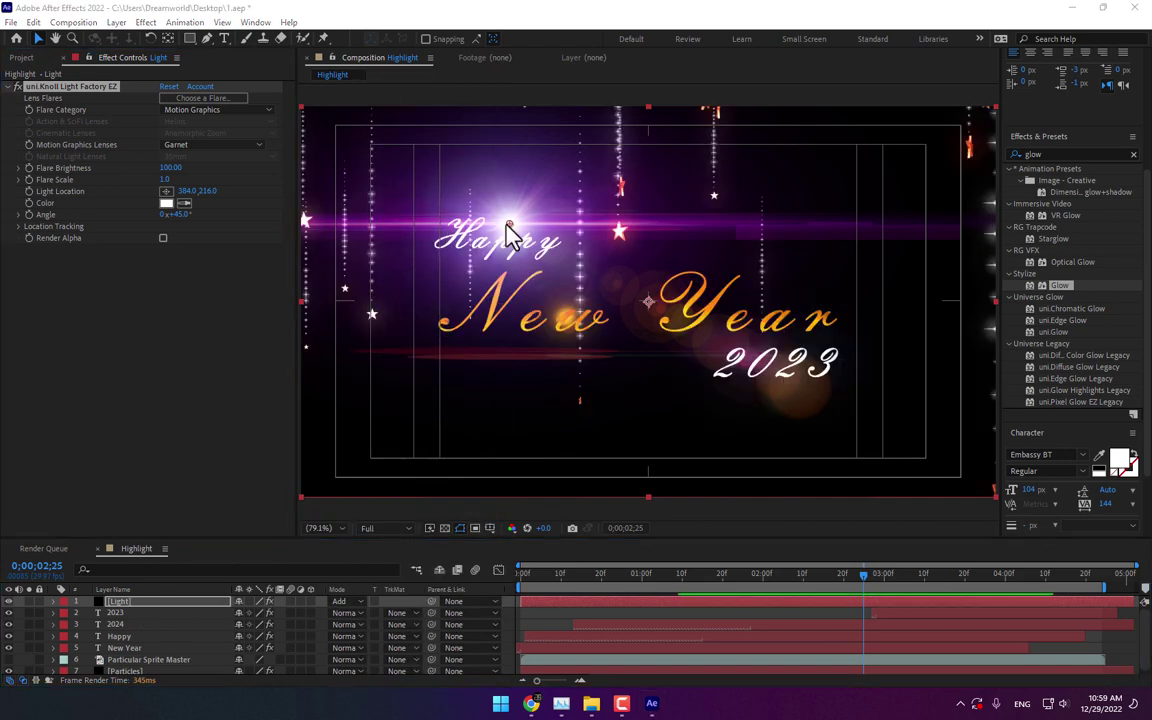
Step: Move the flare centre to the lower left, shrink its scale, and revisit the motion-graphics lenses
mouse_move(508, 232)
mouse_down()
mouse_move(305, 338)
mouse_move(276, 339)
mouse_move(276, 352)
mouse_up()
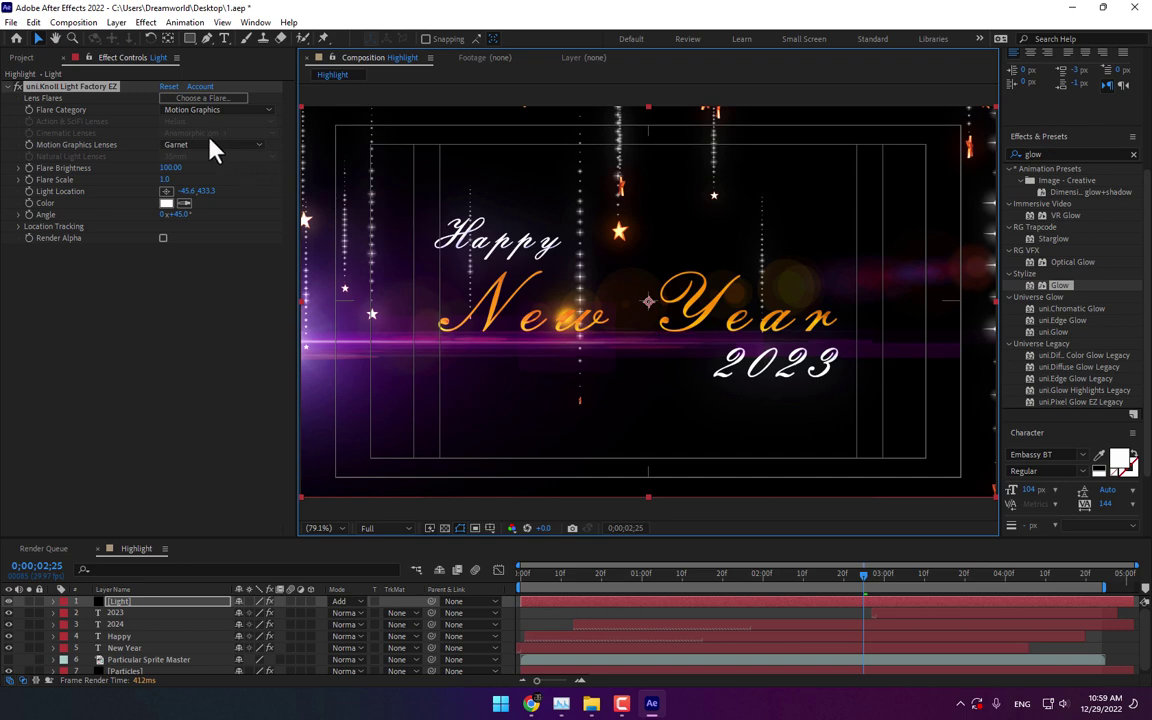
drag(165, 180, 175, 327)
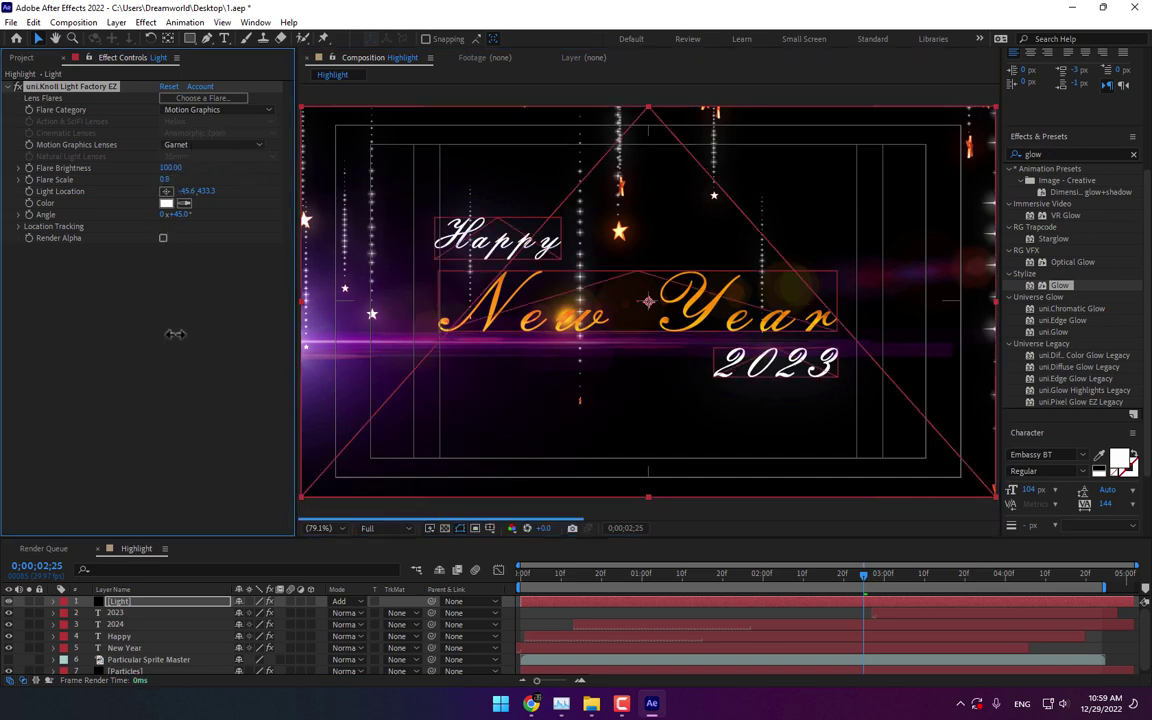
click(213, 144)
click(218, 329)
click(218, 133)
click(215, 110)
click(226, 144)
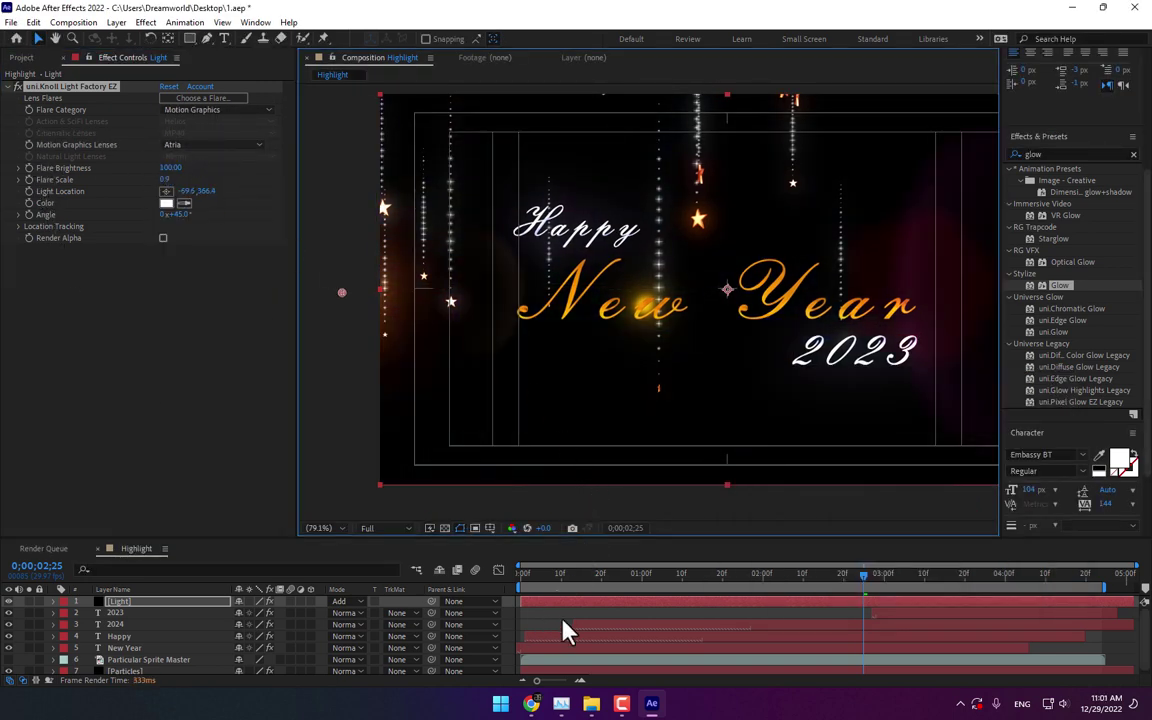
scroll(149, 645, down, 1)
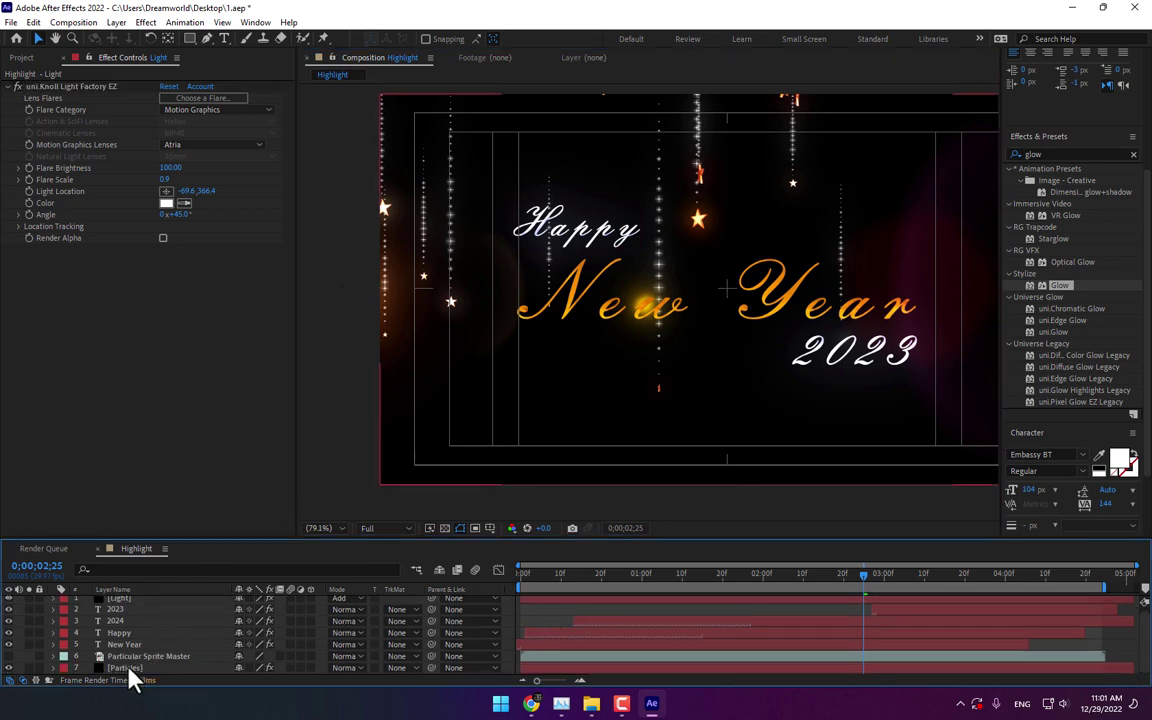
Step: Add a new camera to the composition using the 24mm preset
click(126, 668)
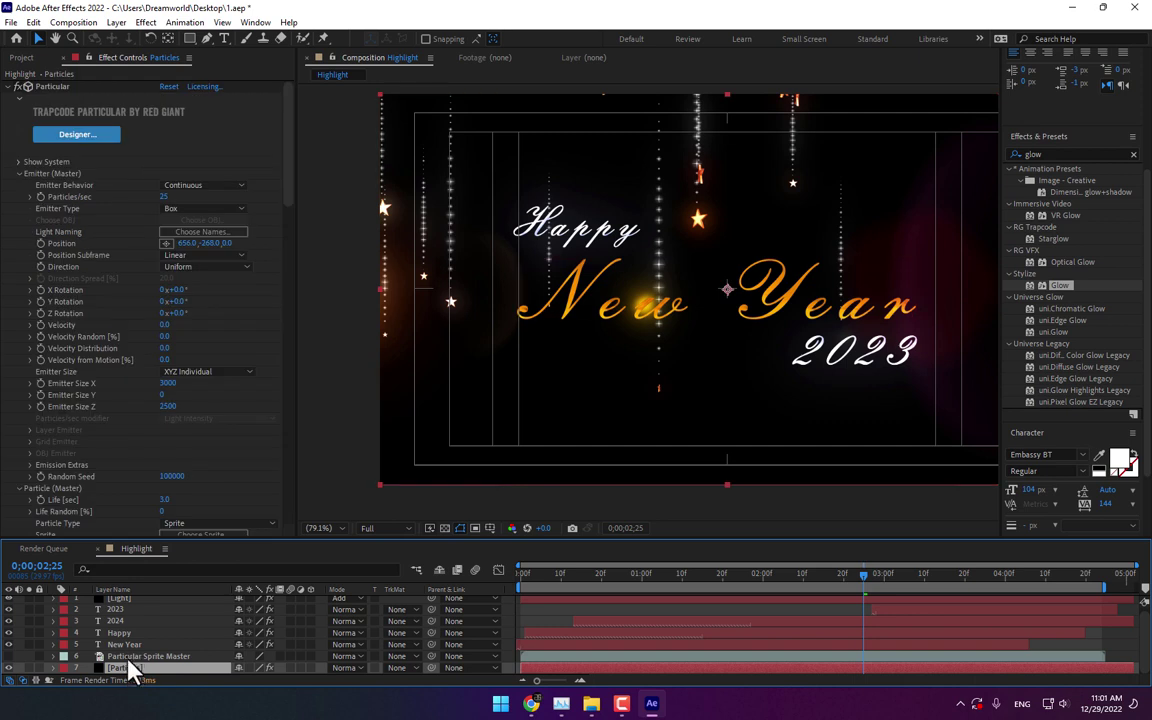
ctrl+click(133, 657)
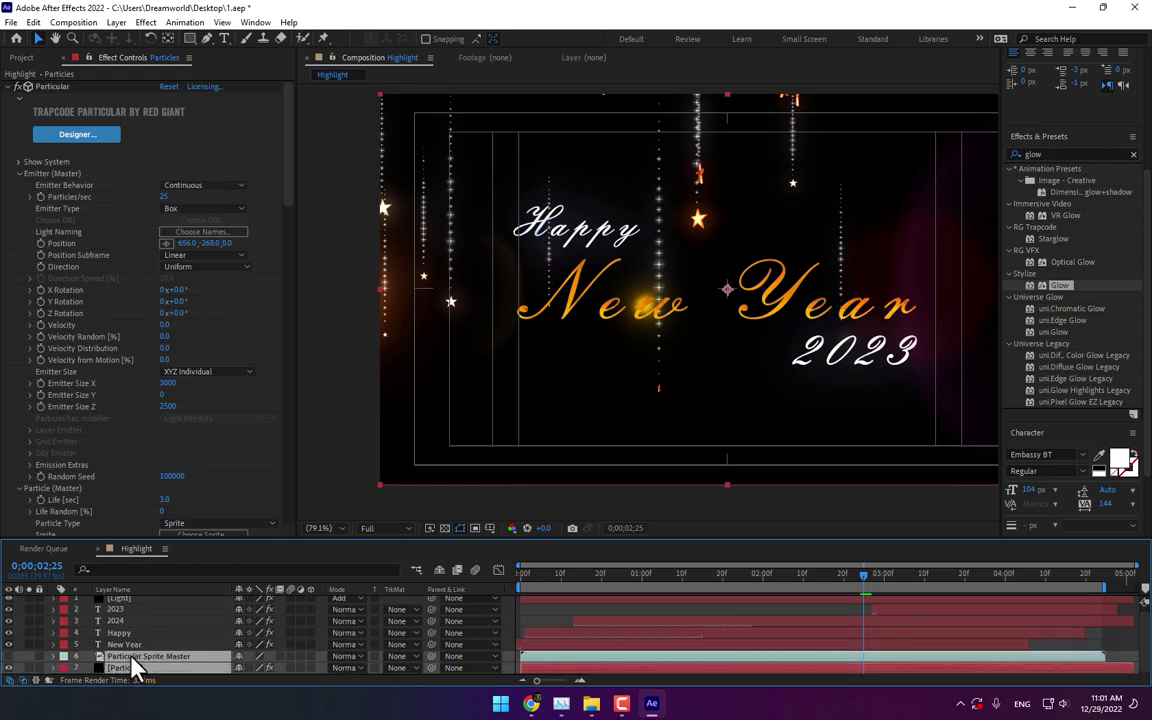
right_click(133, 658)
click(510, 632)
right_click(512, 620)
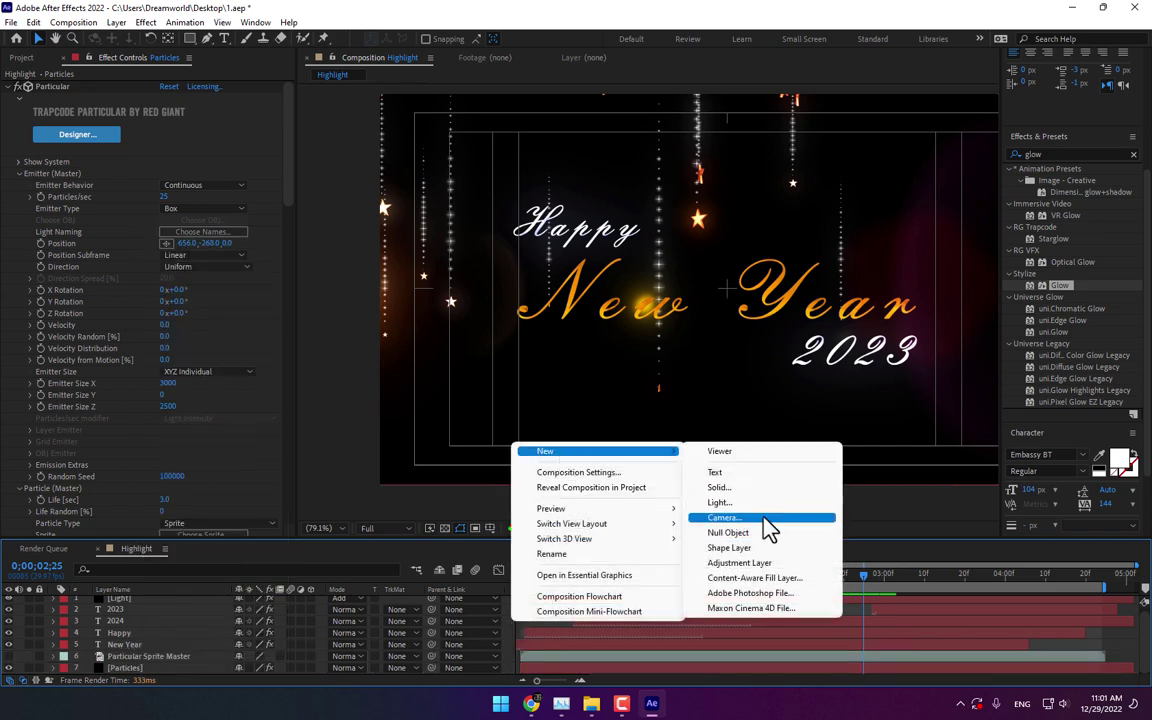
click(760, 518)
click(916, 380)
click(915, 436)
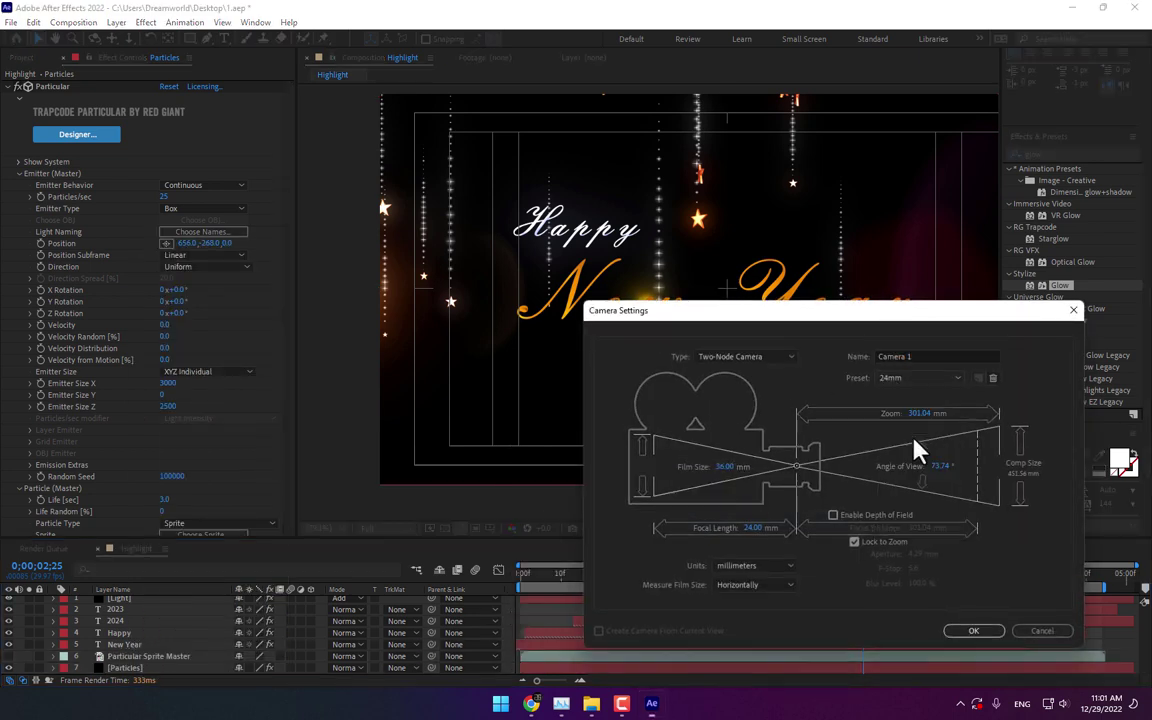
click(975, 632)
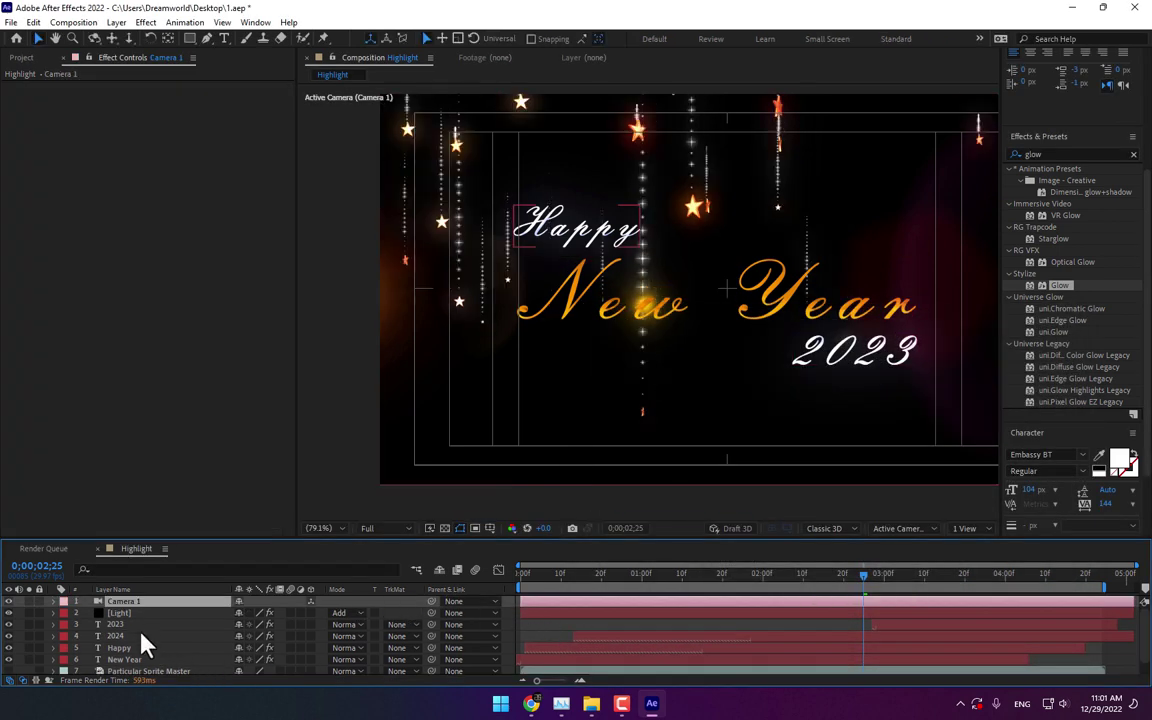
Step: Pre-compose the particle layers into a new precomp named Part
scroll(128, 632, down, 1)
click(125, 656)
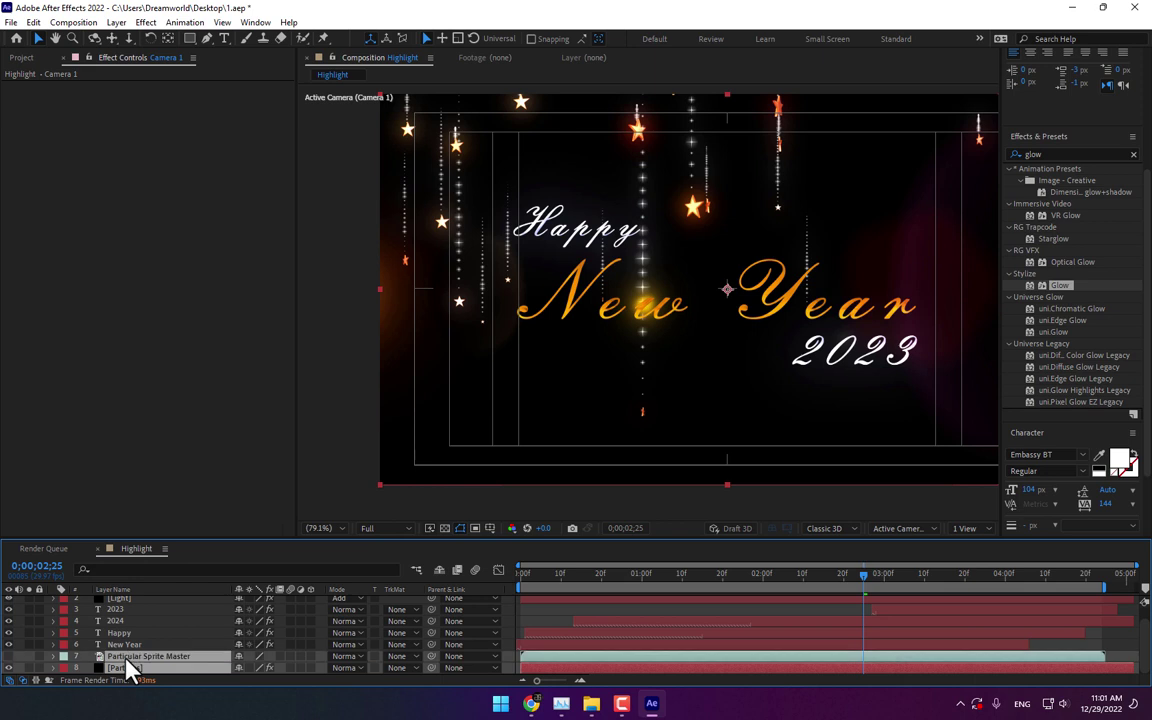
right_click(128, 668)
click(150, 566)
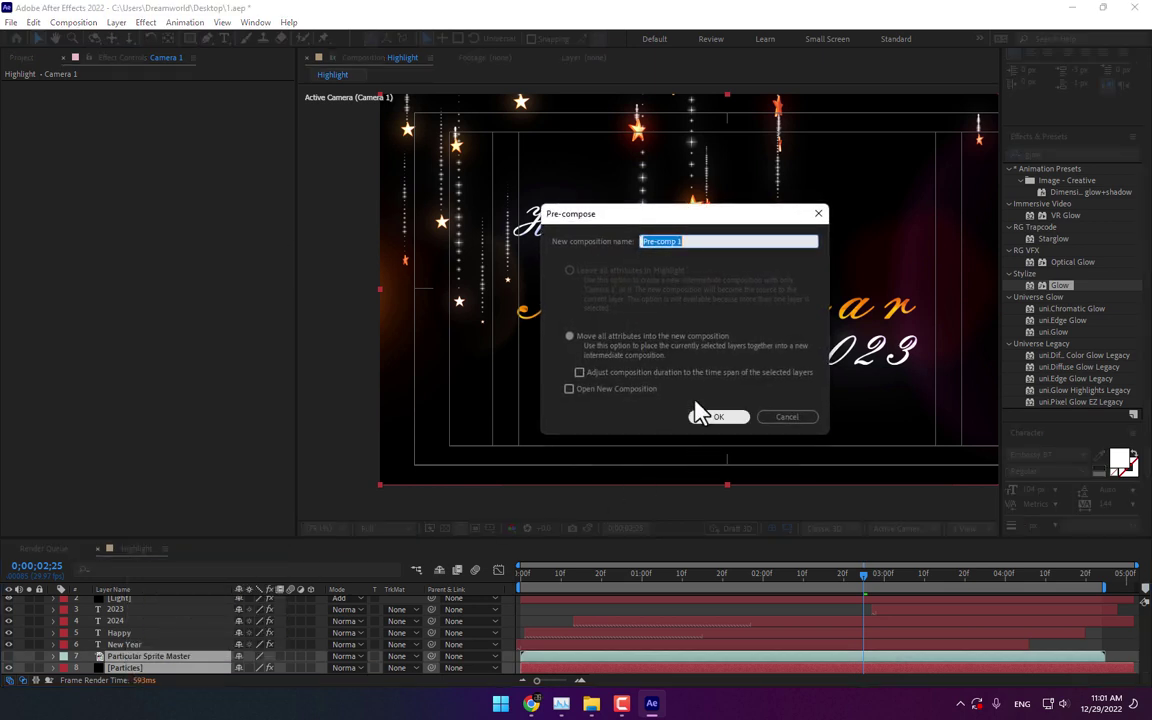
text(Part)
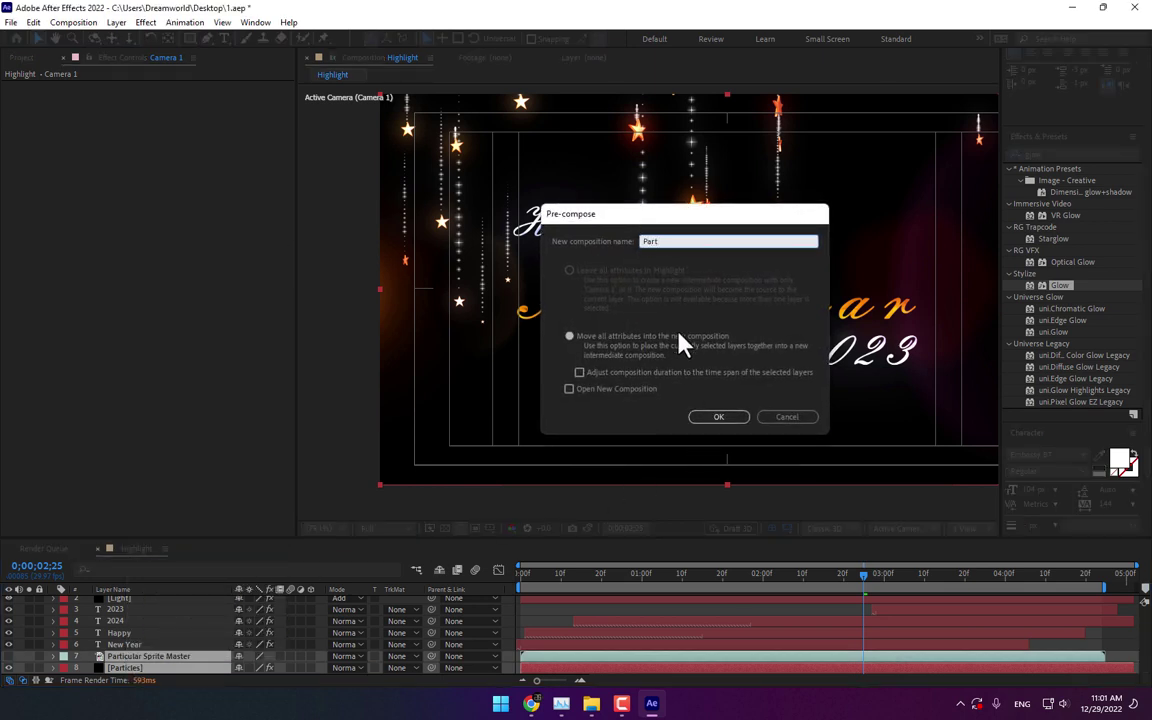
key(Return)
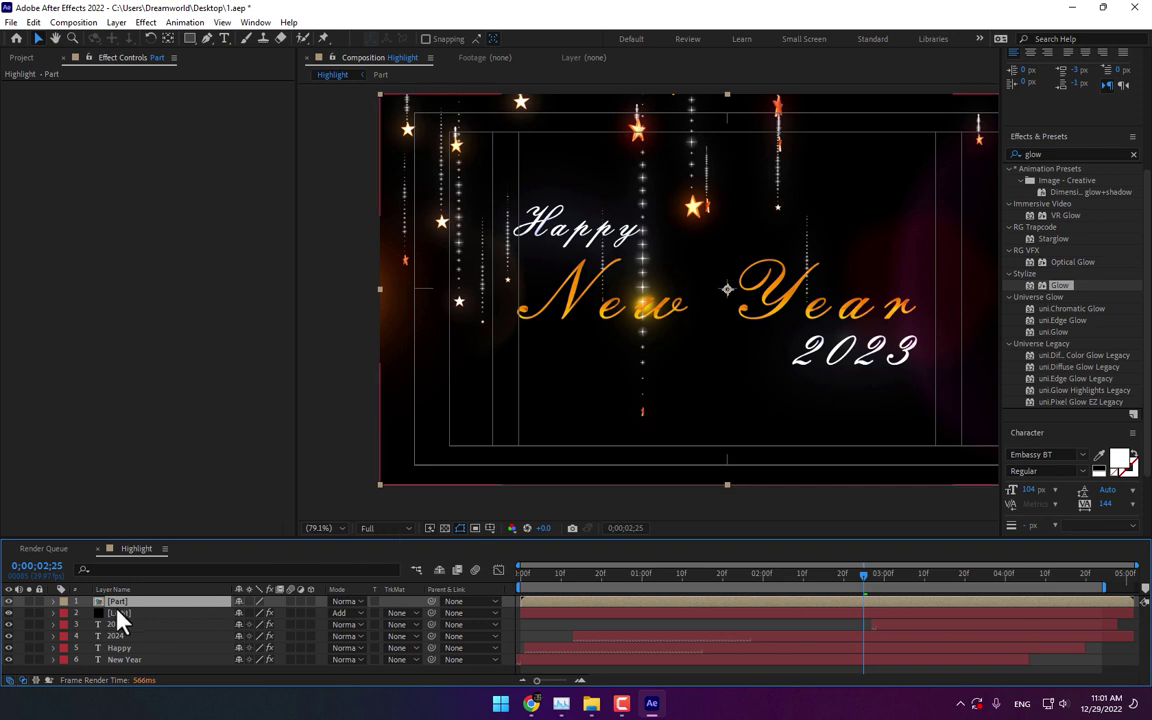
Step: Set Particles/sec to 35 inside Part, then return to Highlight with the Part layer selected
double_click(118, 602)
click(128, 625)
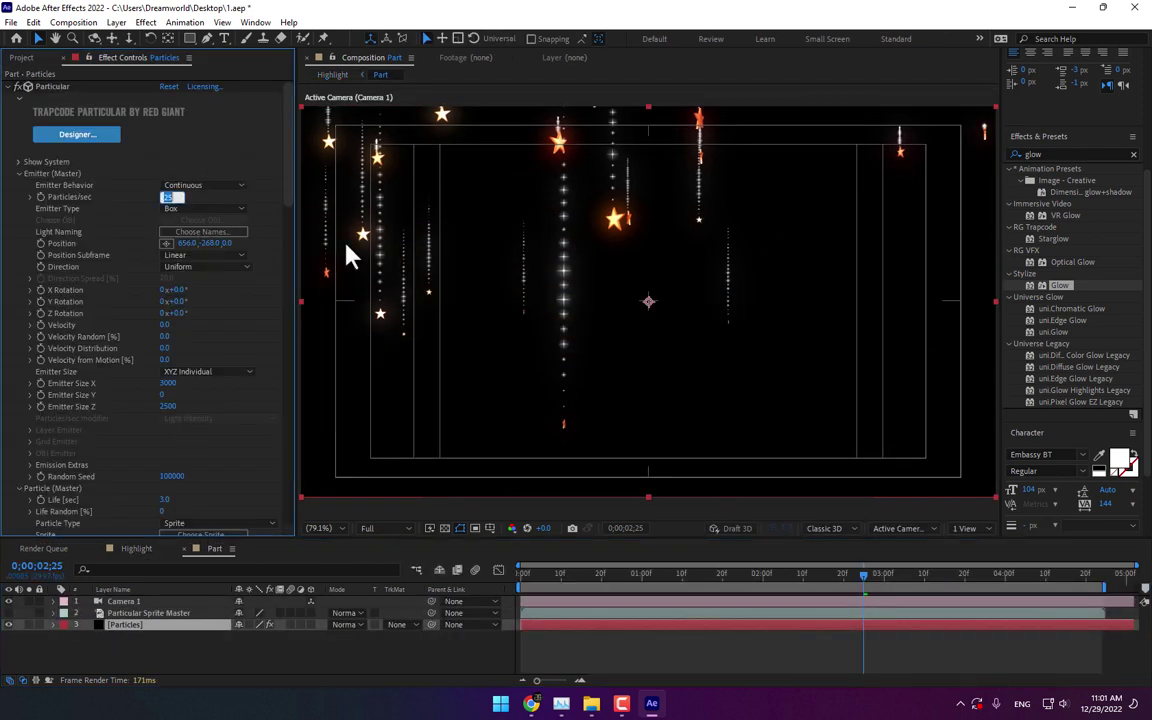
text(35)
key(Return)
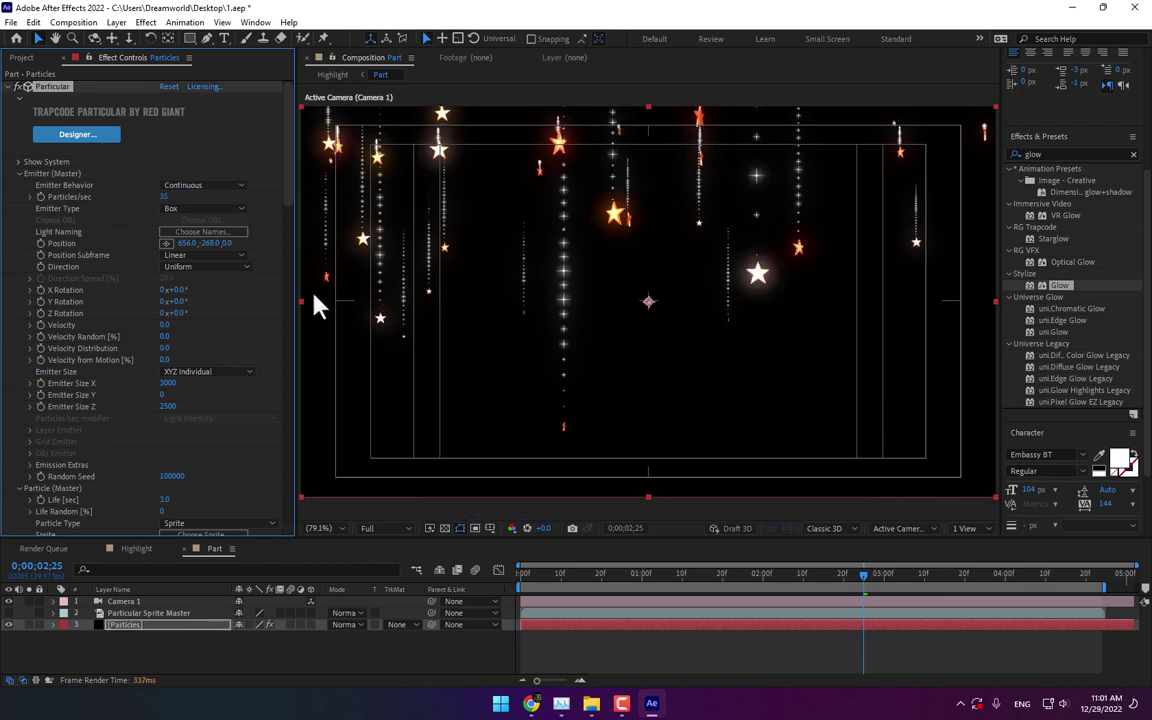
click(134, 548)
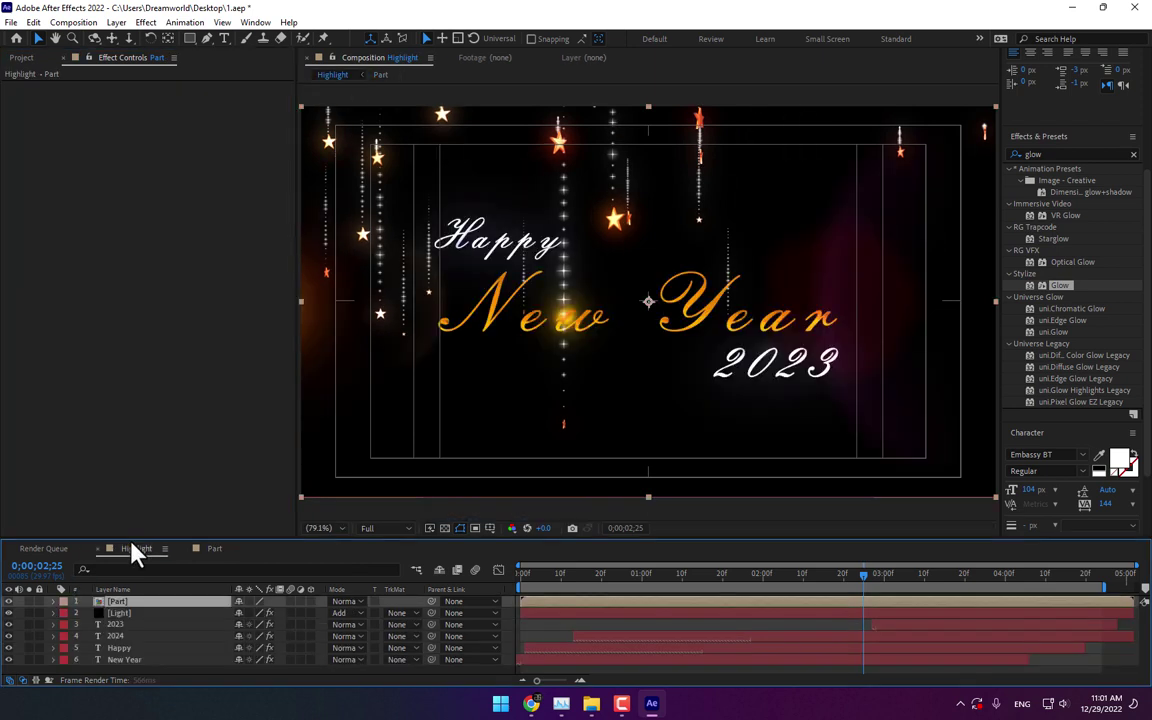
click(114, 602)
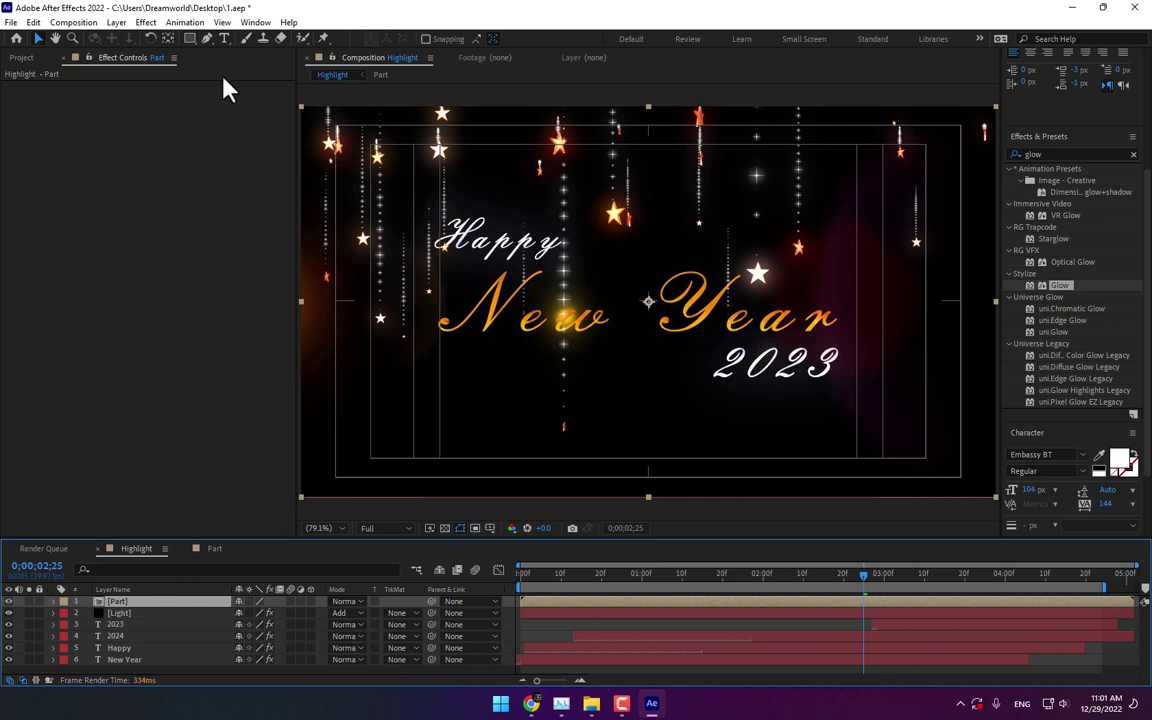
Step: Draw a closed six-point Pen mask around the New Year lettering on the Part layer
click(207, 38)
drag(710, 222, 718, 248)
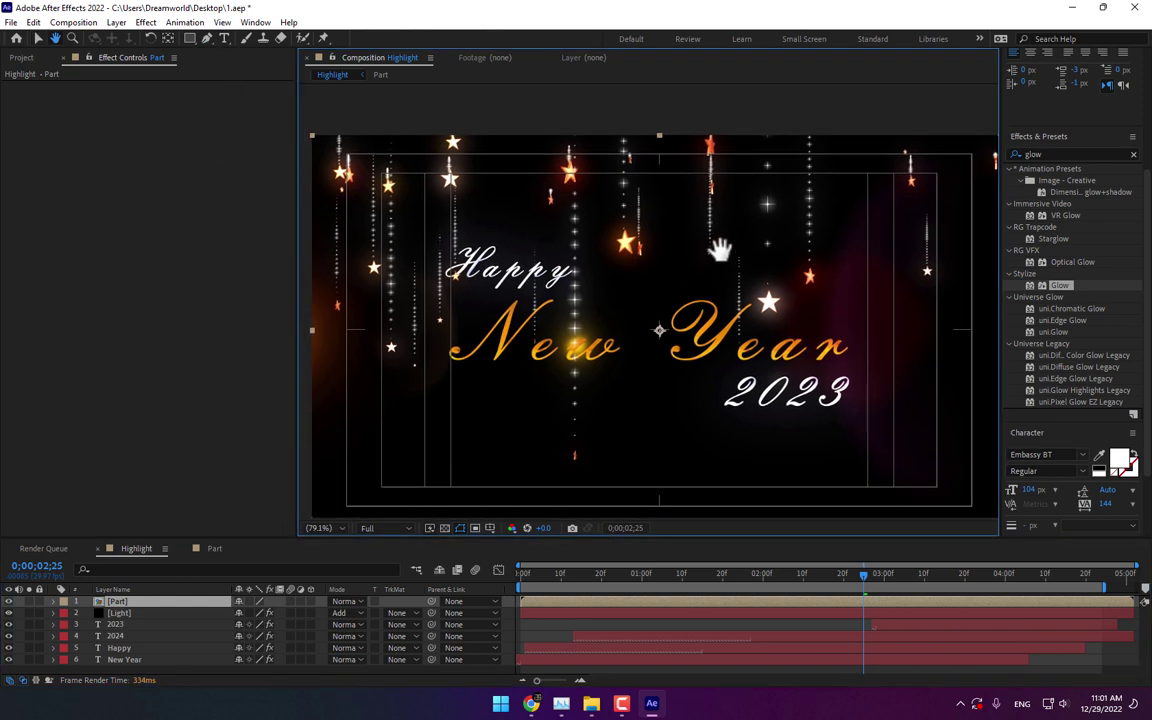
key(h)
scroll(672, 192, down, 1)
scroll(700, 210, down, 1)
key(g)
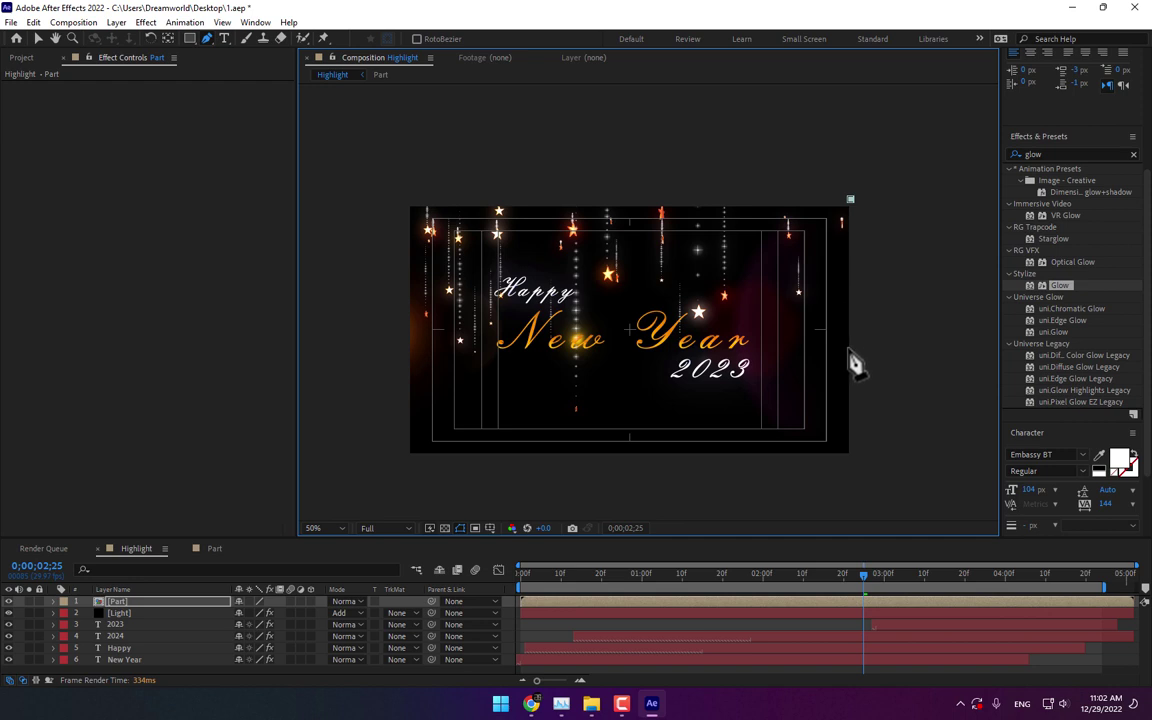
click(837, 466)
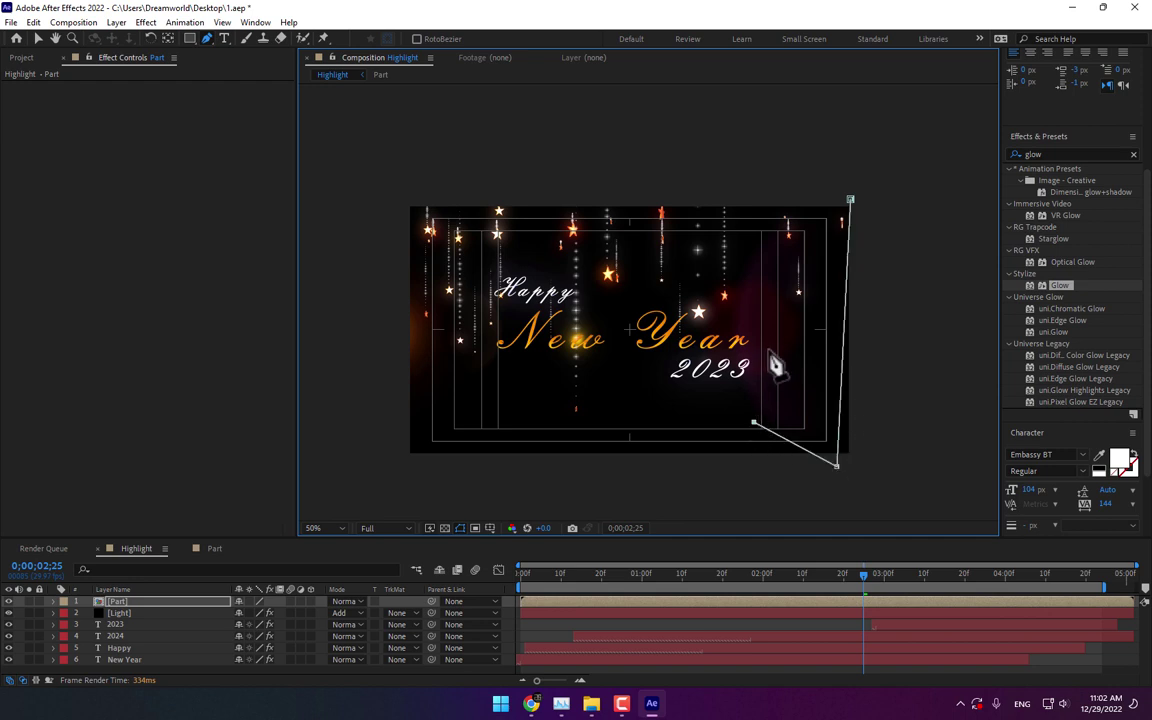
click(740, 271)
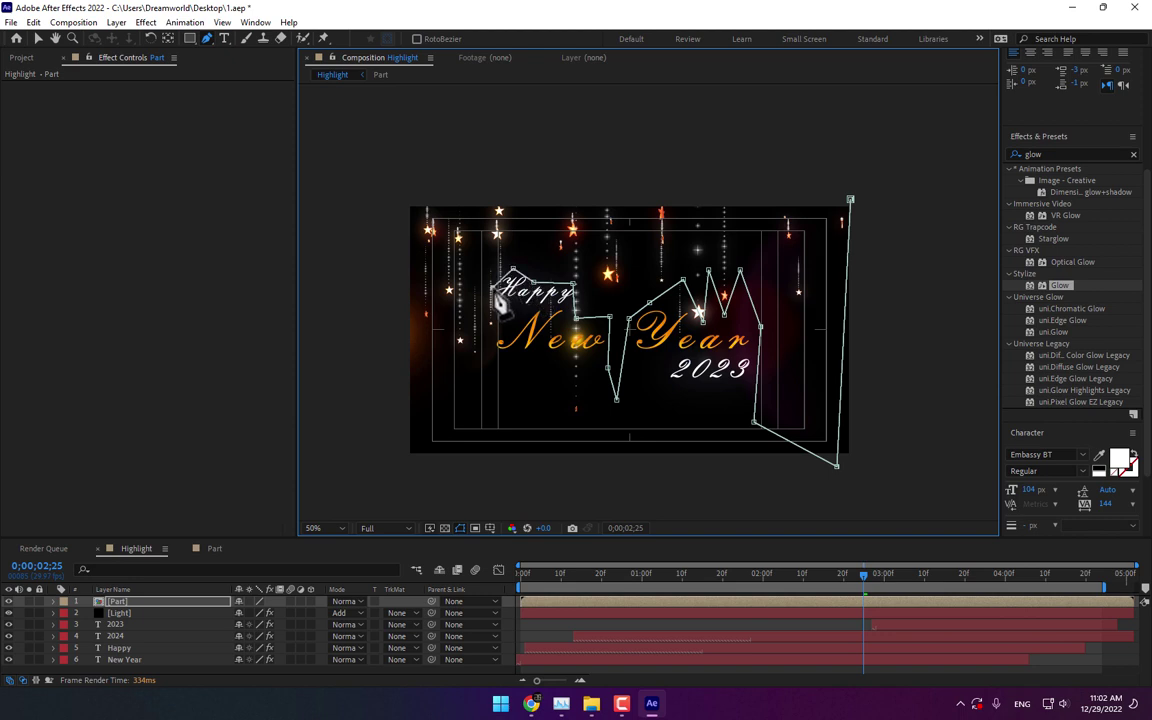
click(493, 393)
click(390, 421)
click(368, 185)
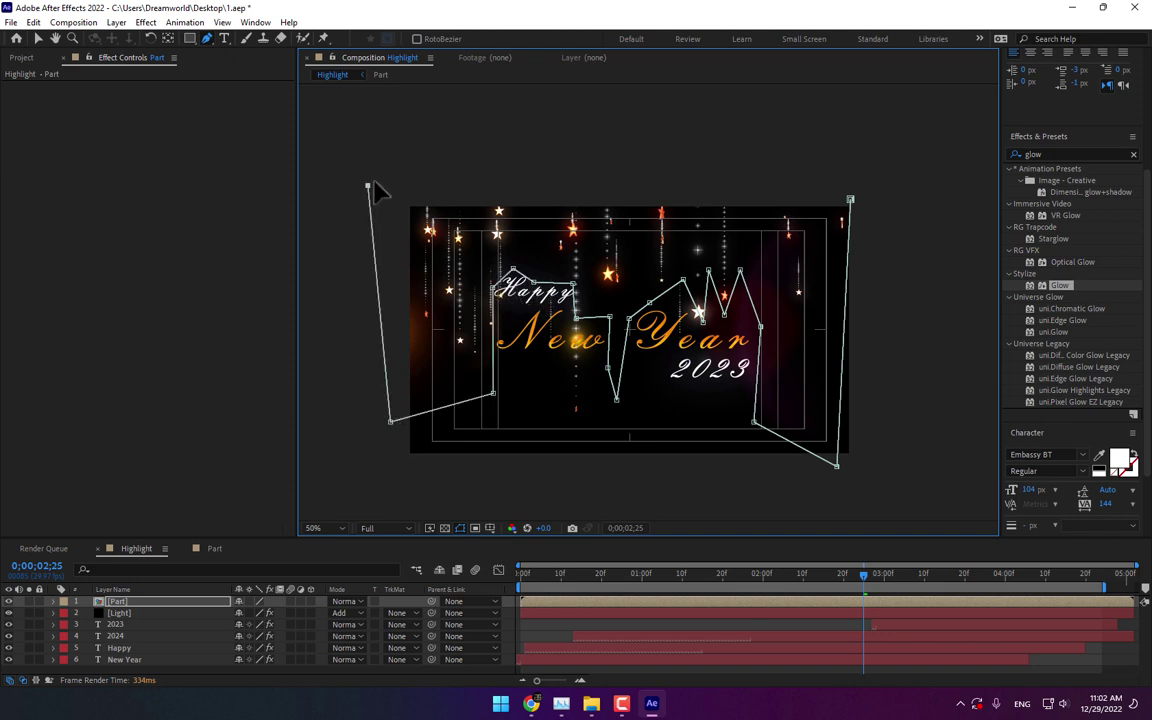
click(734, 153)
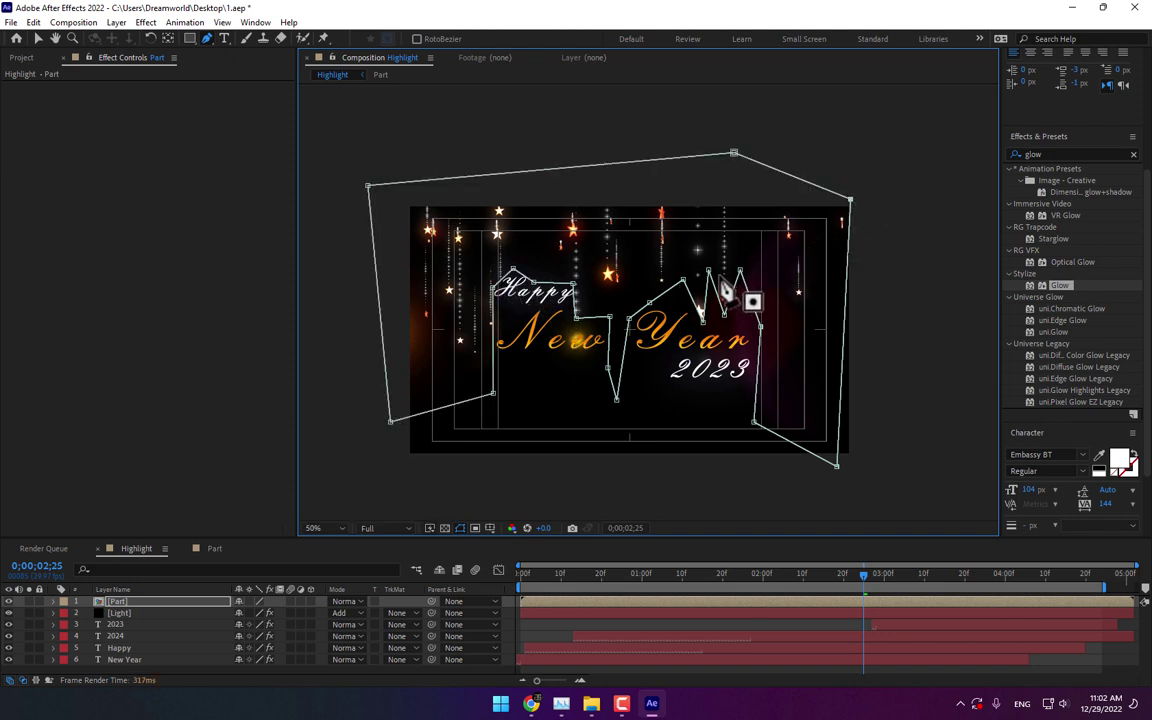
Step: Fit the view back to the viewer and feather the Part mask by 60 pixels
key(period)
key(period)
click(322, 527)
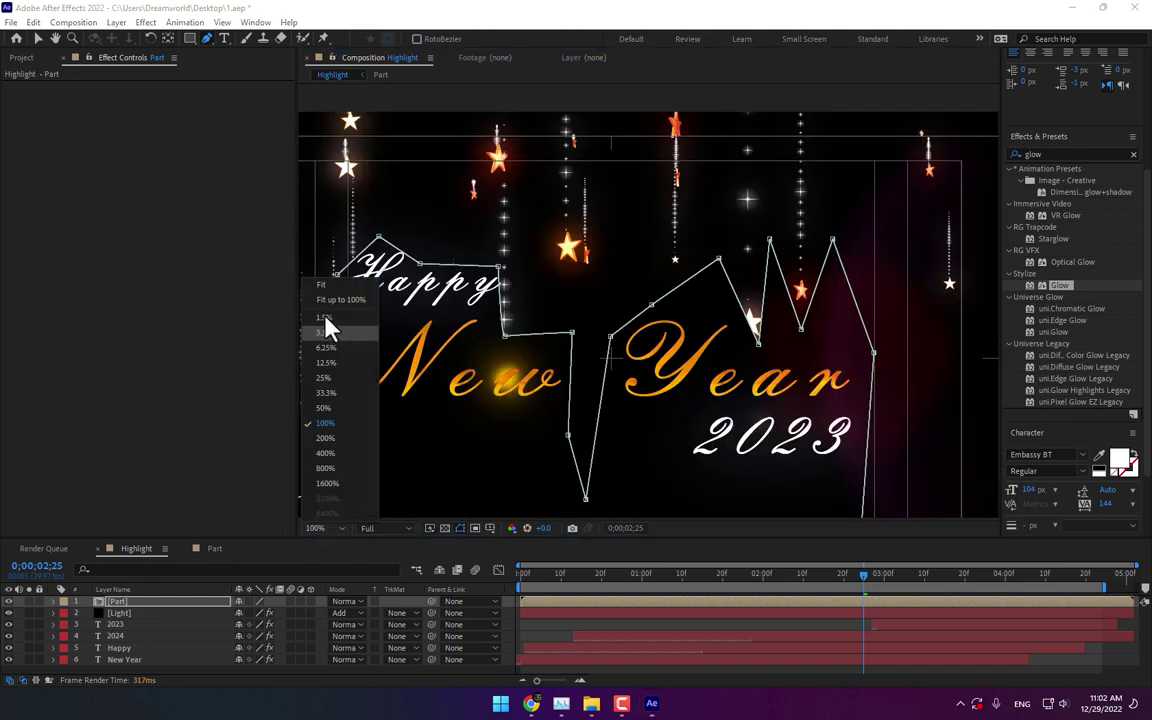
click(321, 290)
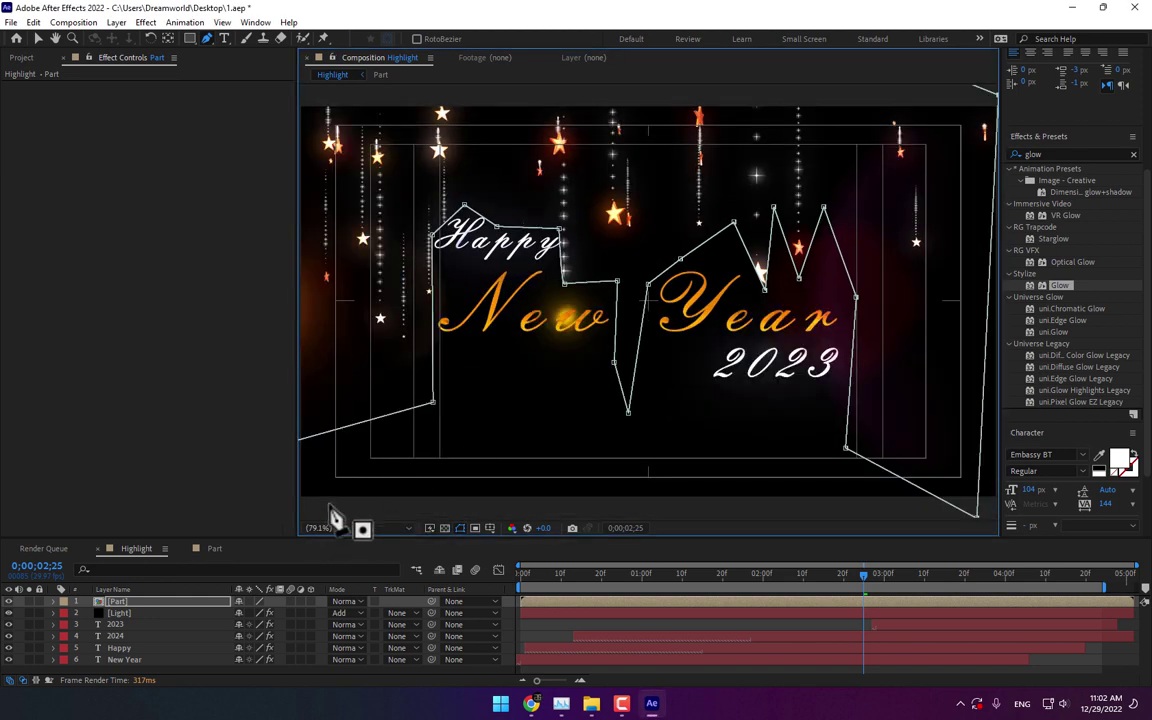
key(m)
key(m)
drag(264, 636, 304, 636)
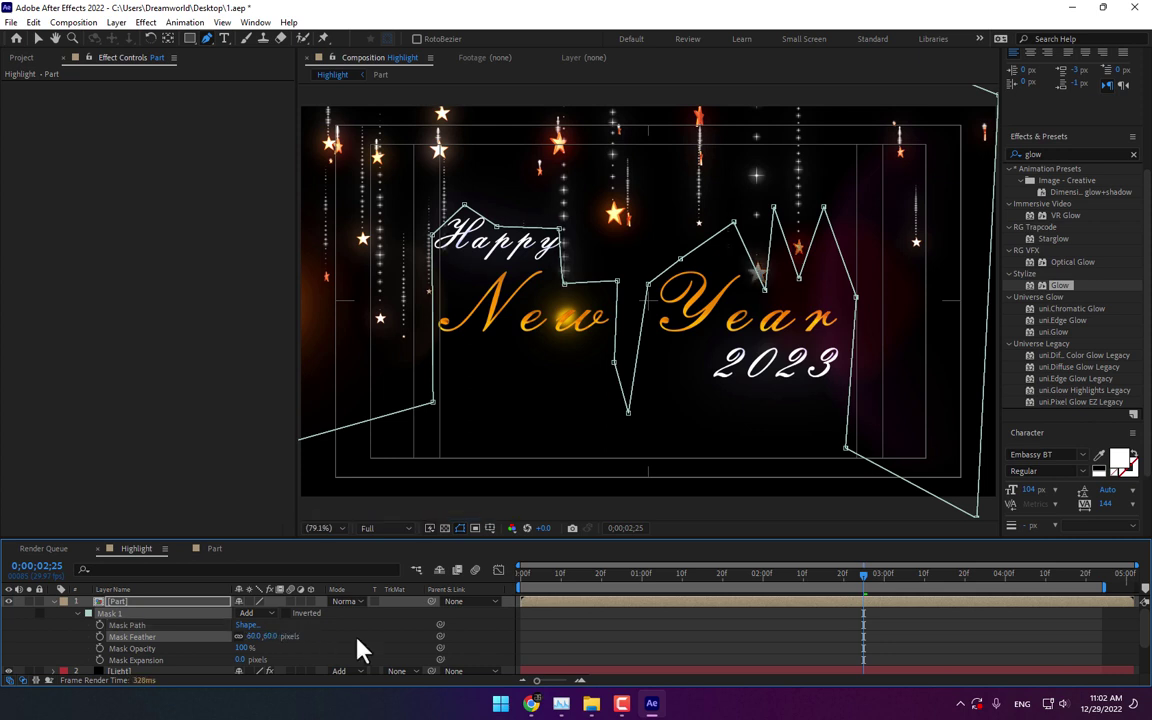
click(400, 648)
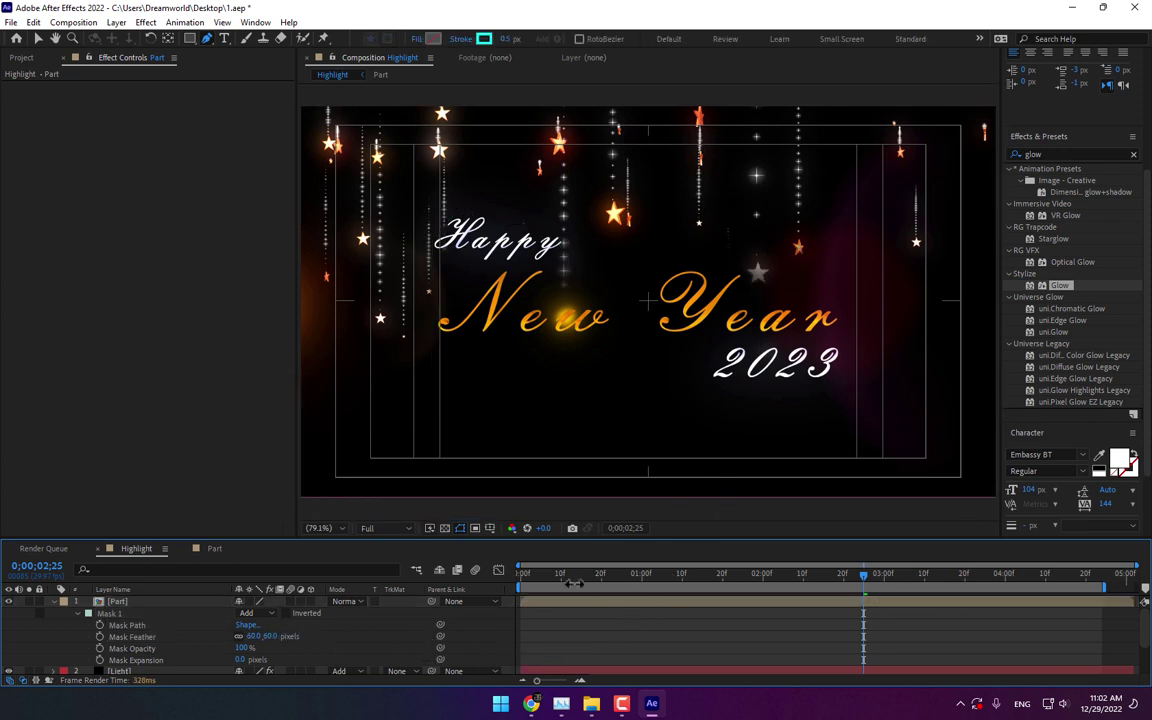
Step: Go to the first frame, enlarge the viewer, hide Title/Action Safe guides, and start playback
key(Home)
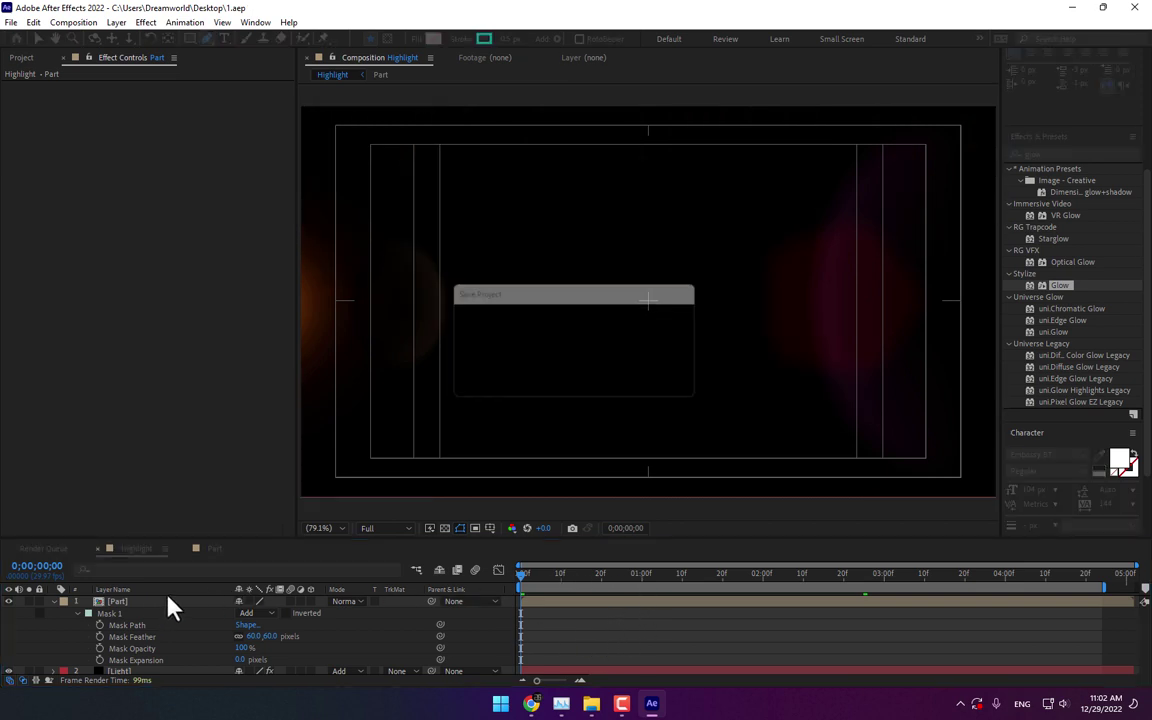
click(53, 602)
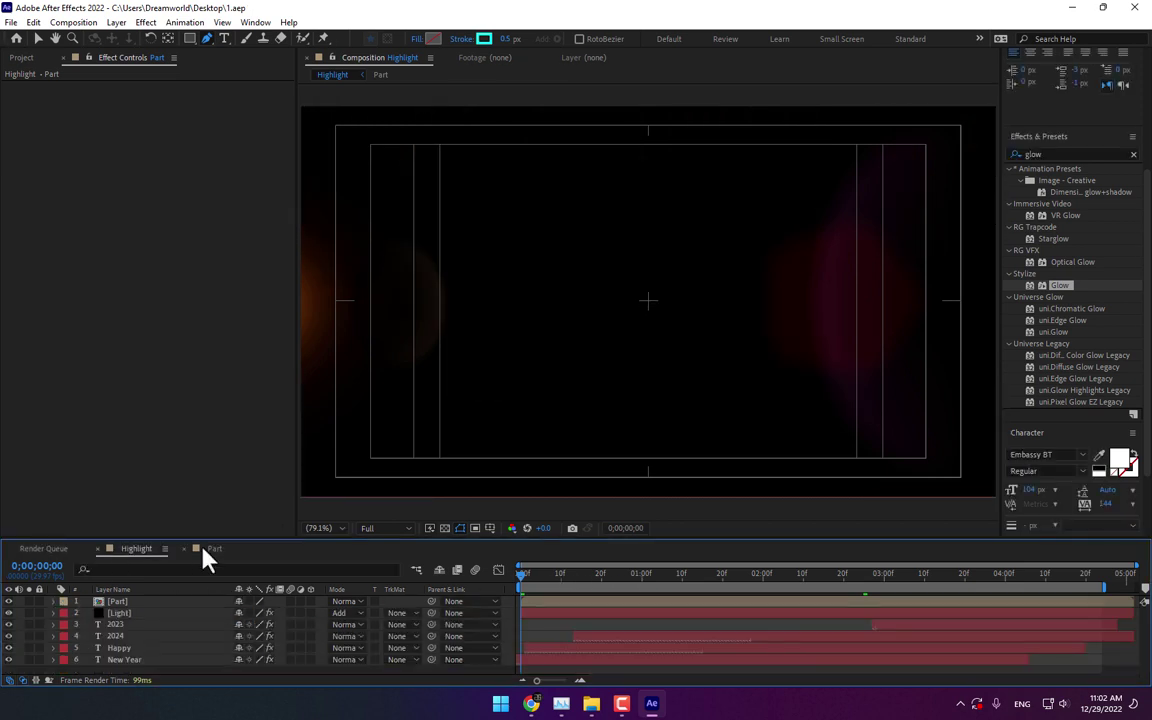
drag(296, 511, 193, 509)
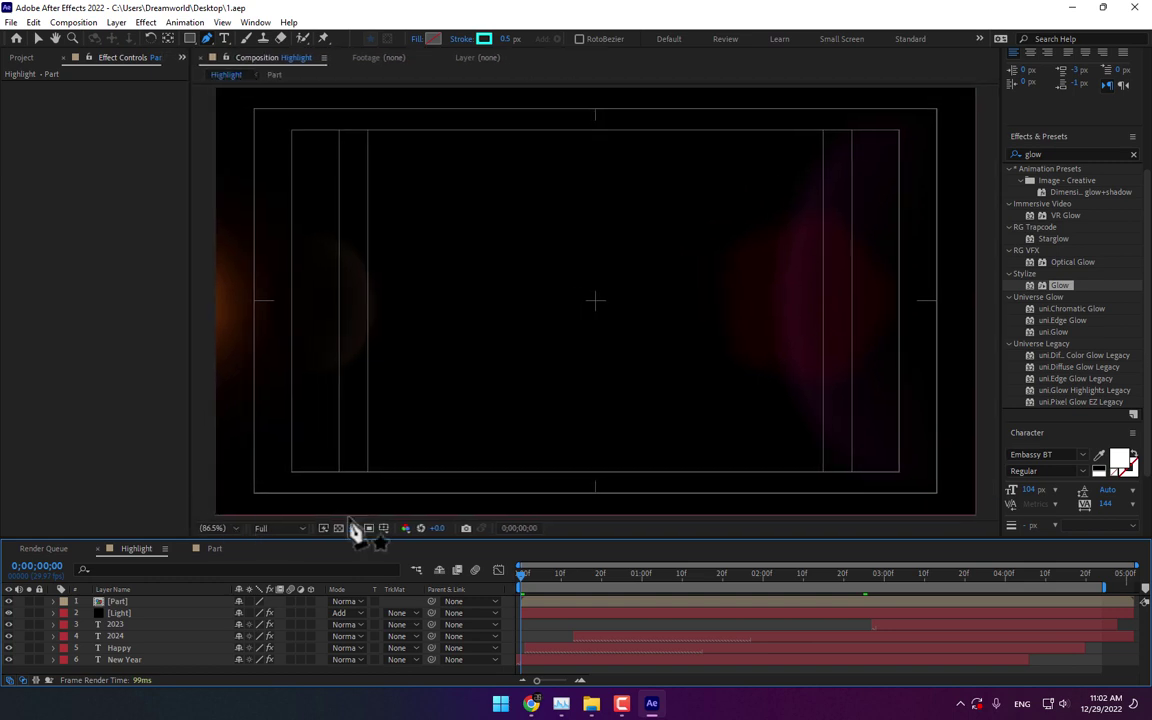
click(381, 529)
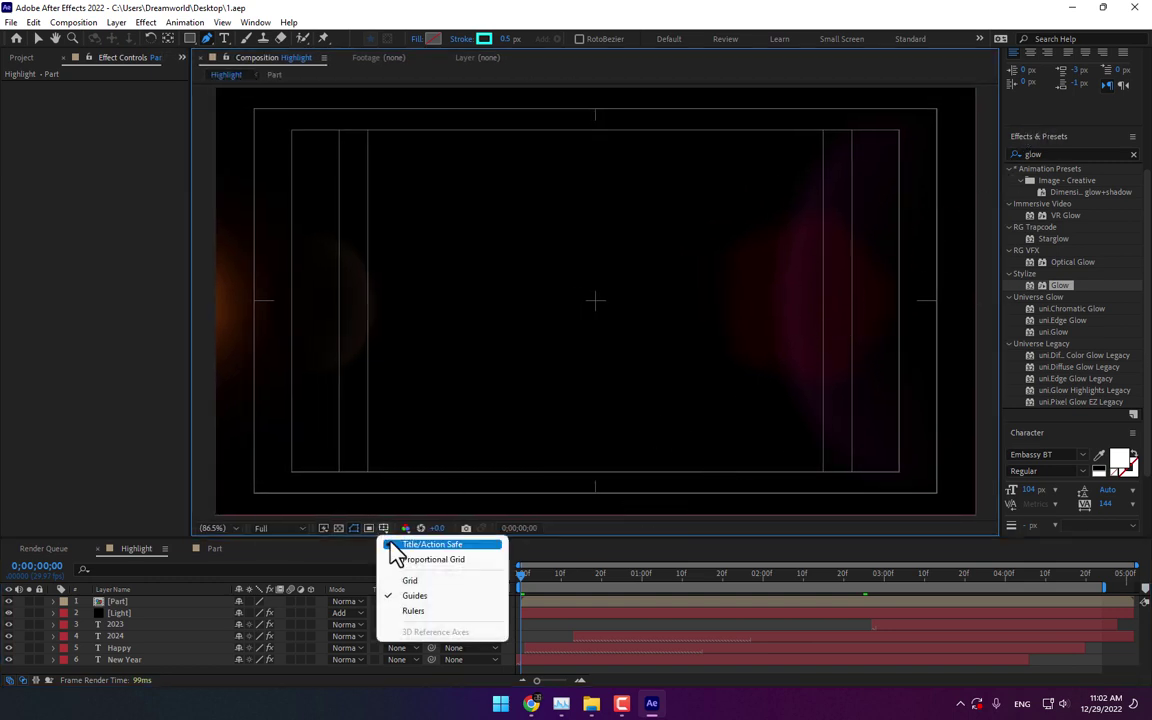
click(391, 546)
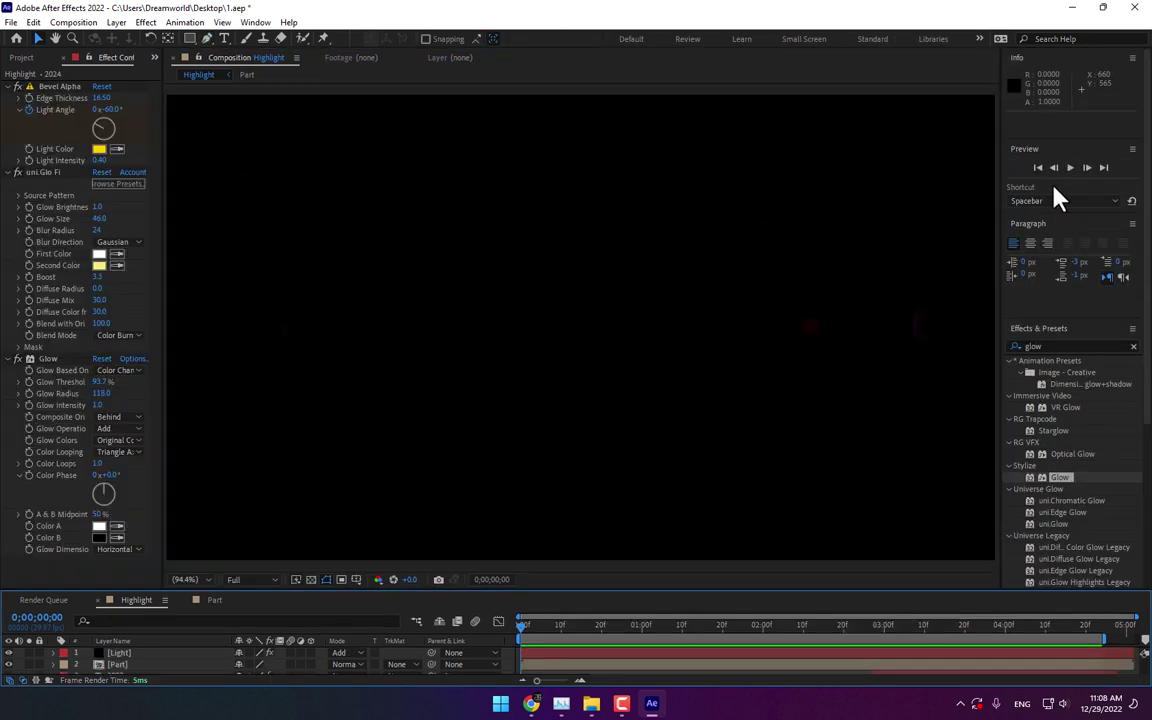
key(space)
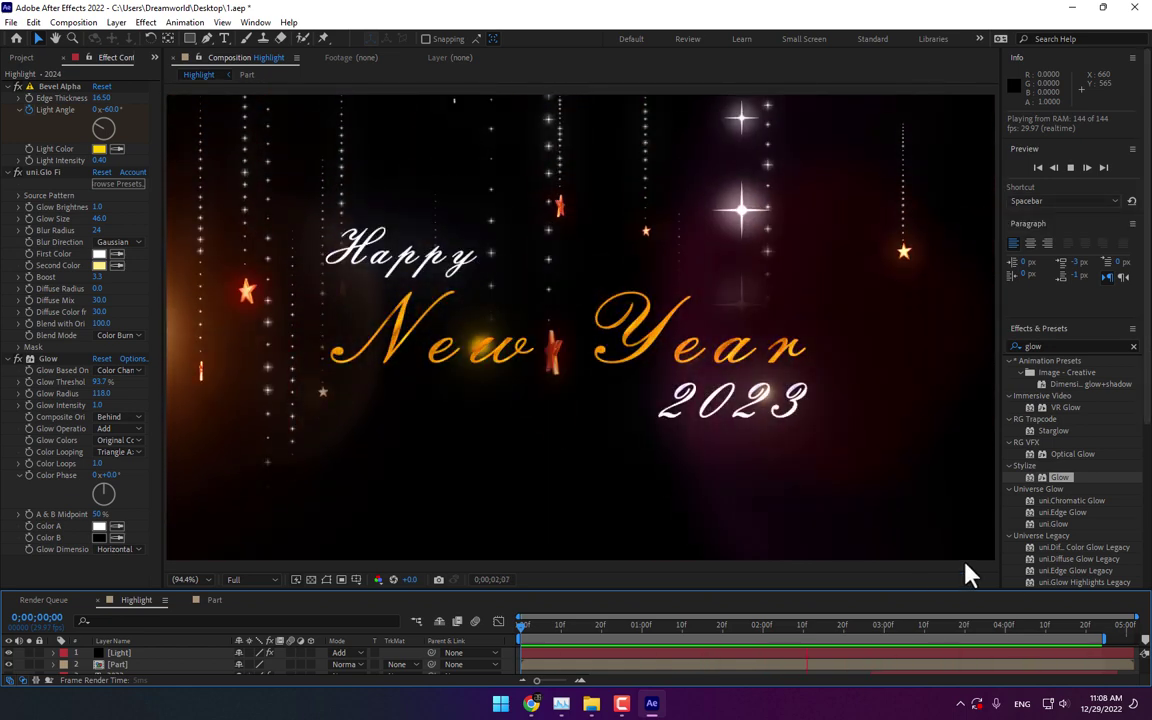
Step: Scrub the current-time indicator forward to around 3;21 to review later frames
drag(603, 642, 893, 645)
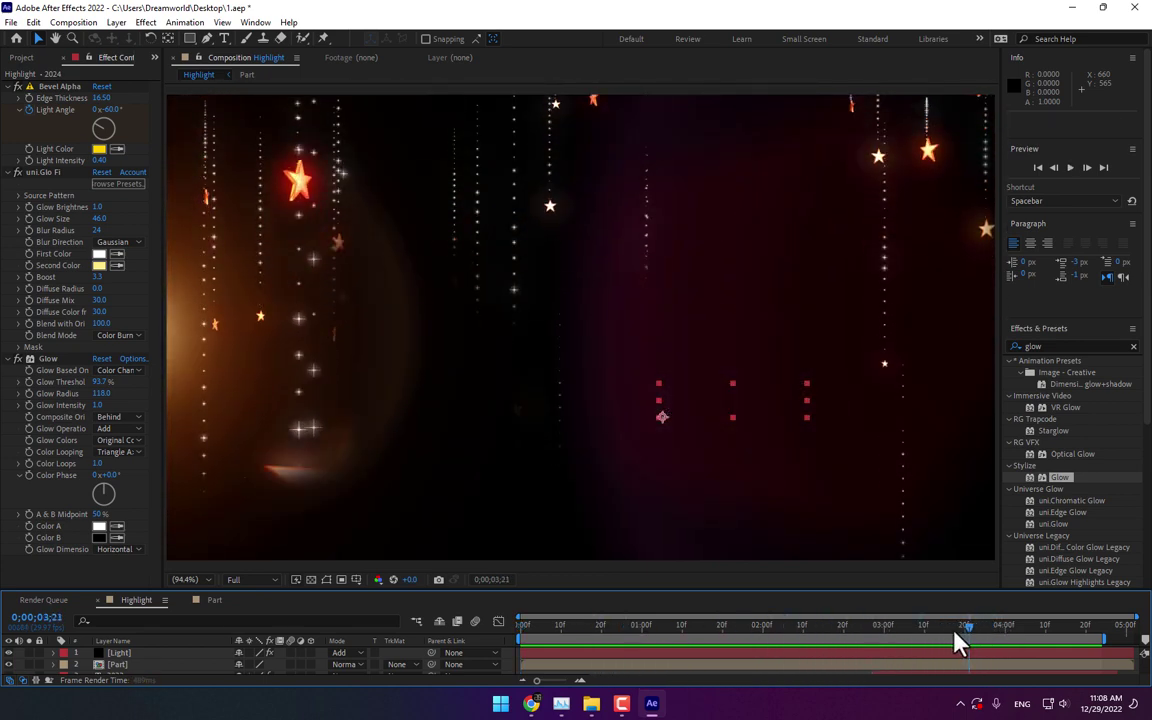